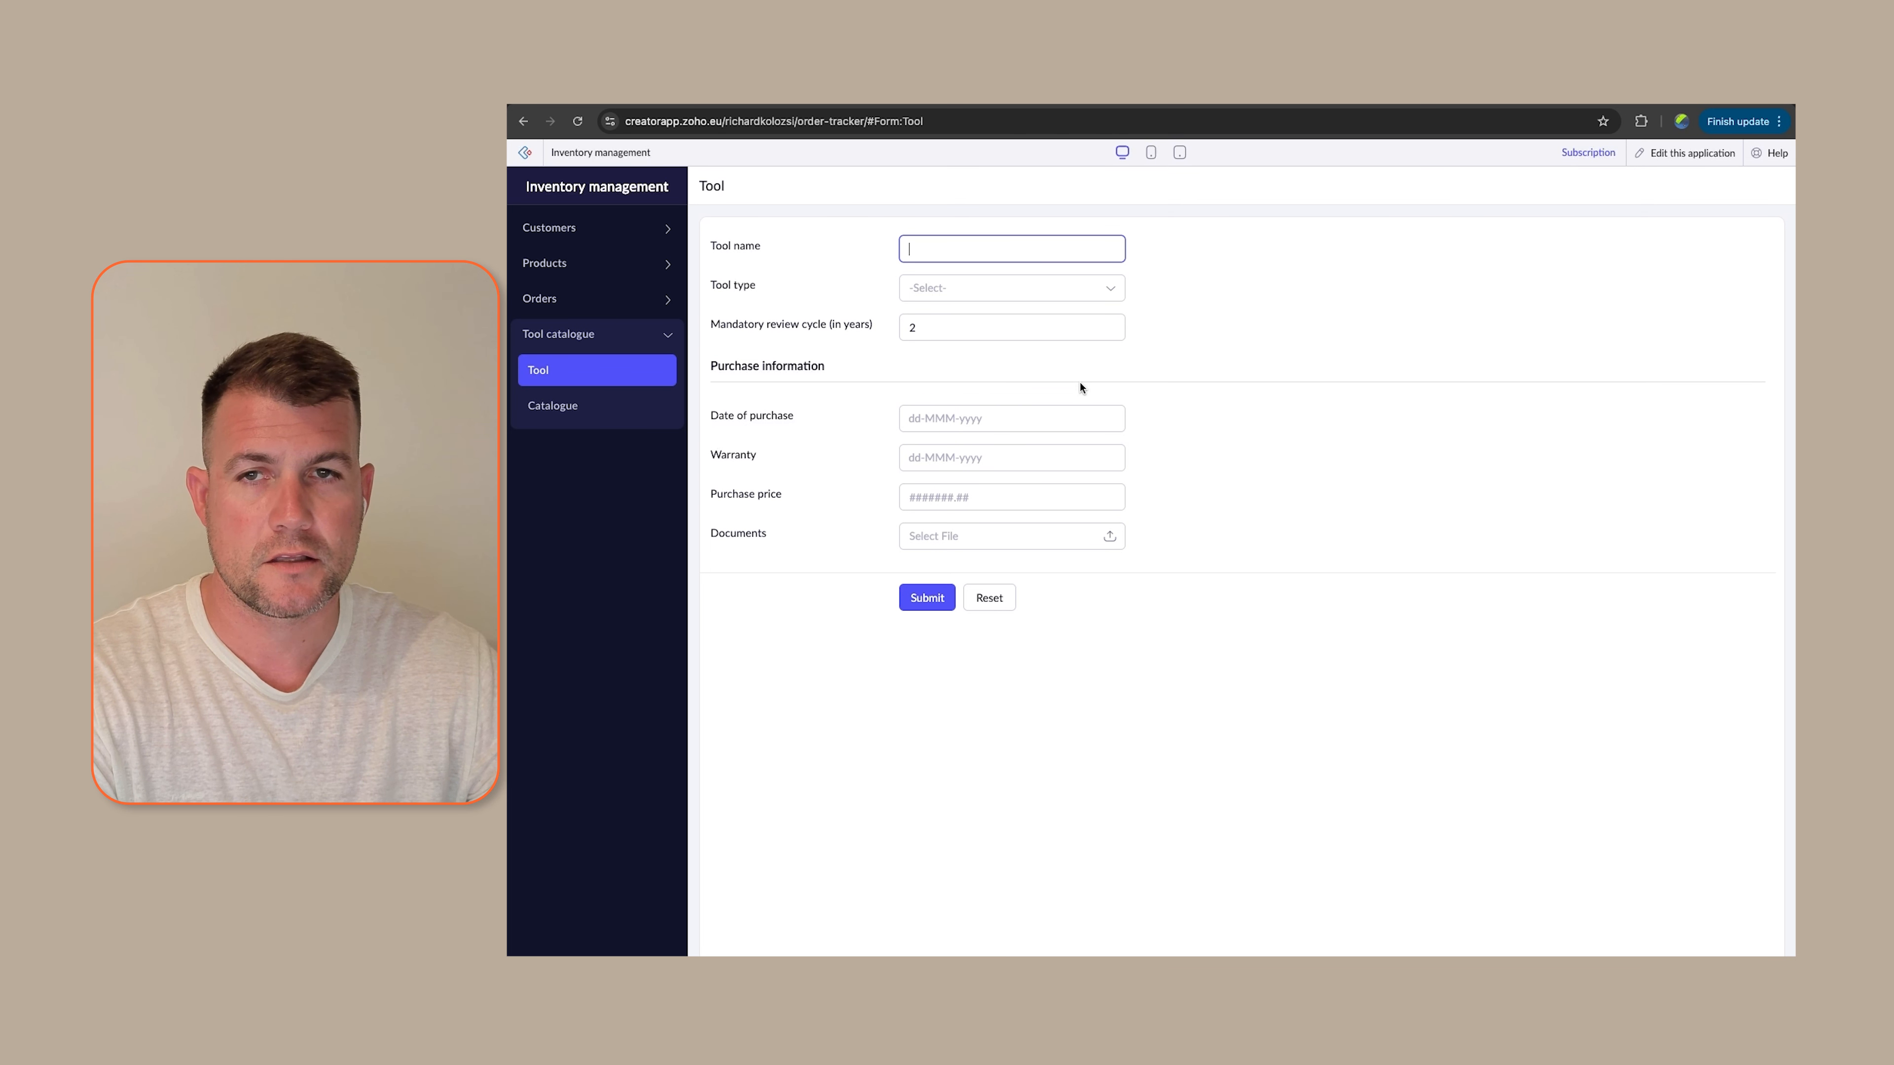
Open the Circular saw record from the tool catalogue for editing
{"action": "left_click", "coordinate": [544, 419]}
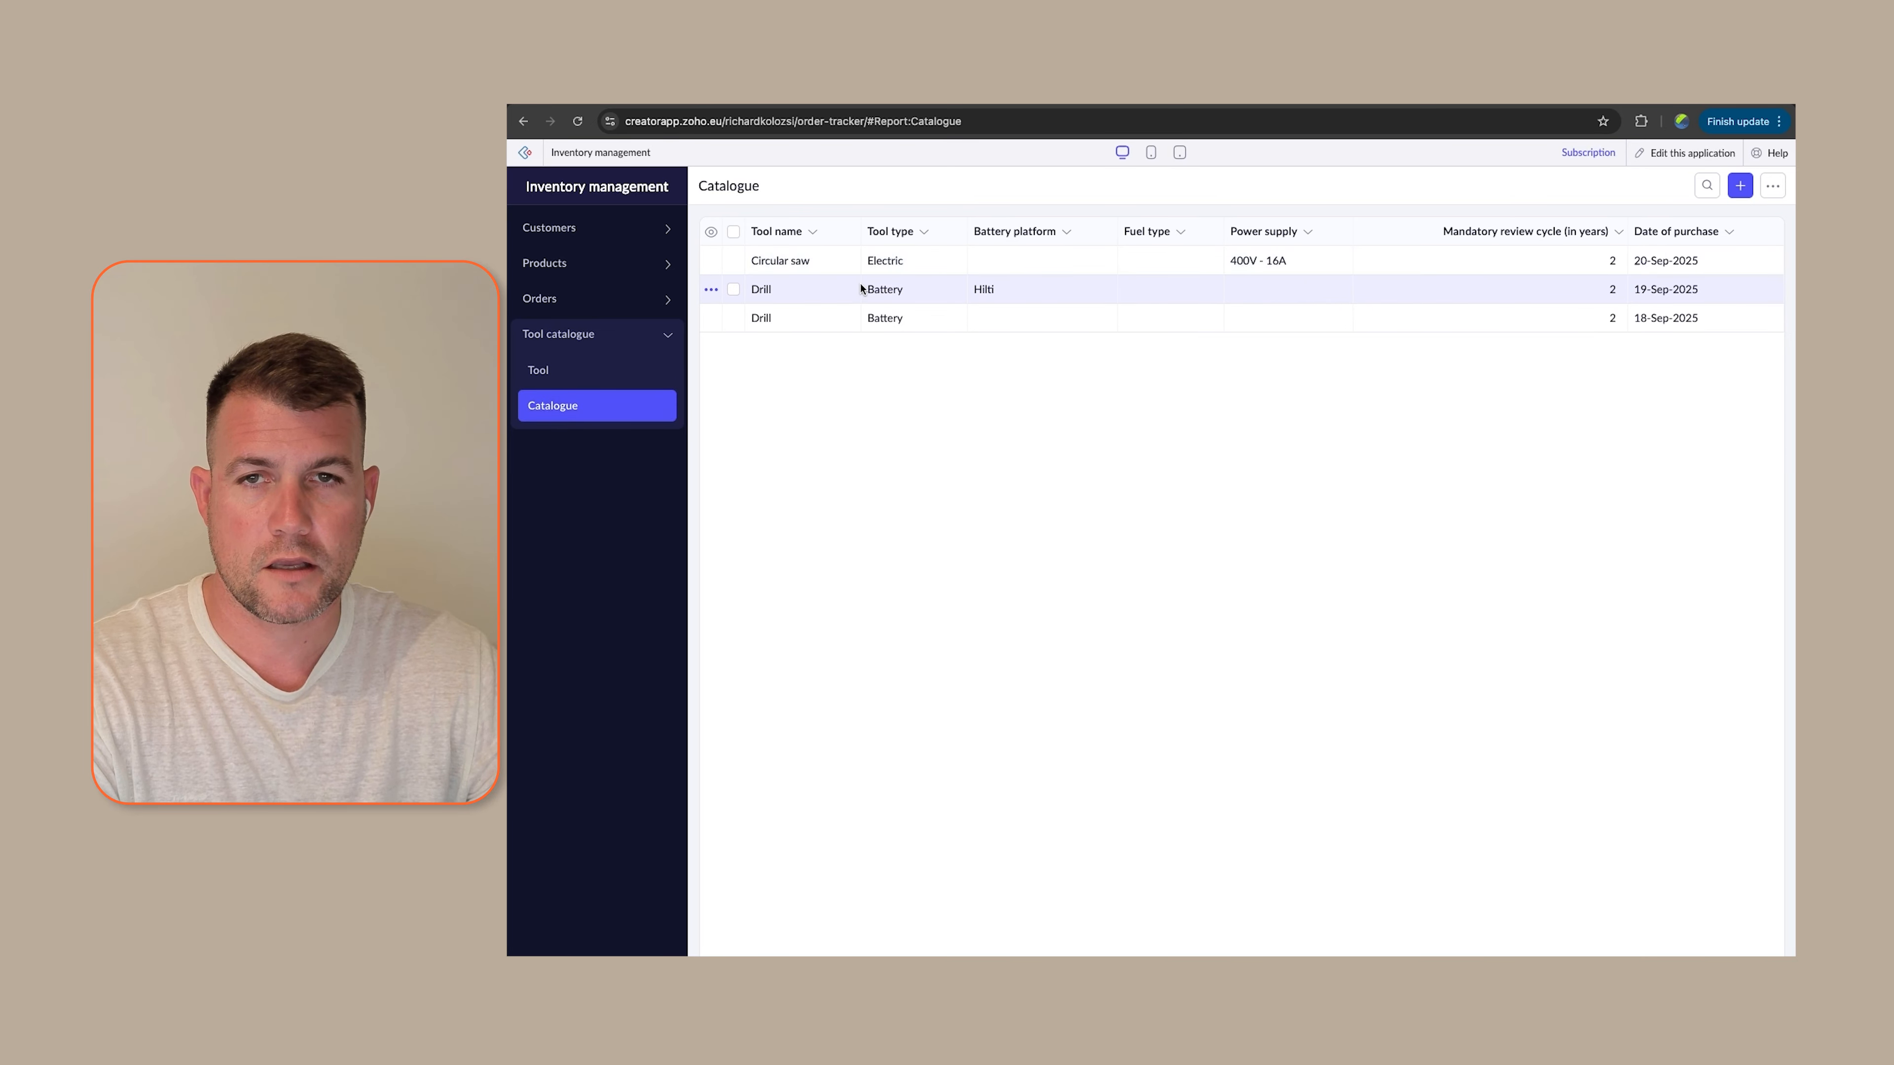
{"action": "left_click", "coordinate": [820, 261]}
{"action": "left_click", "coordinate": [1575, 187]}
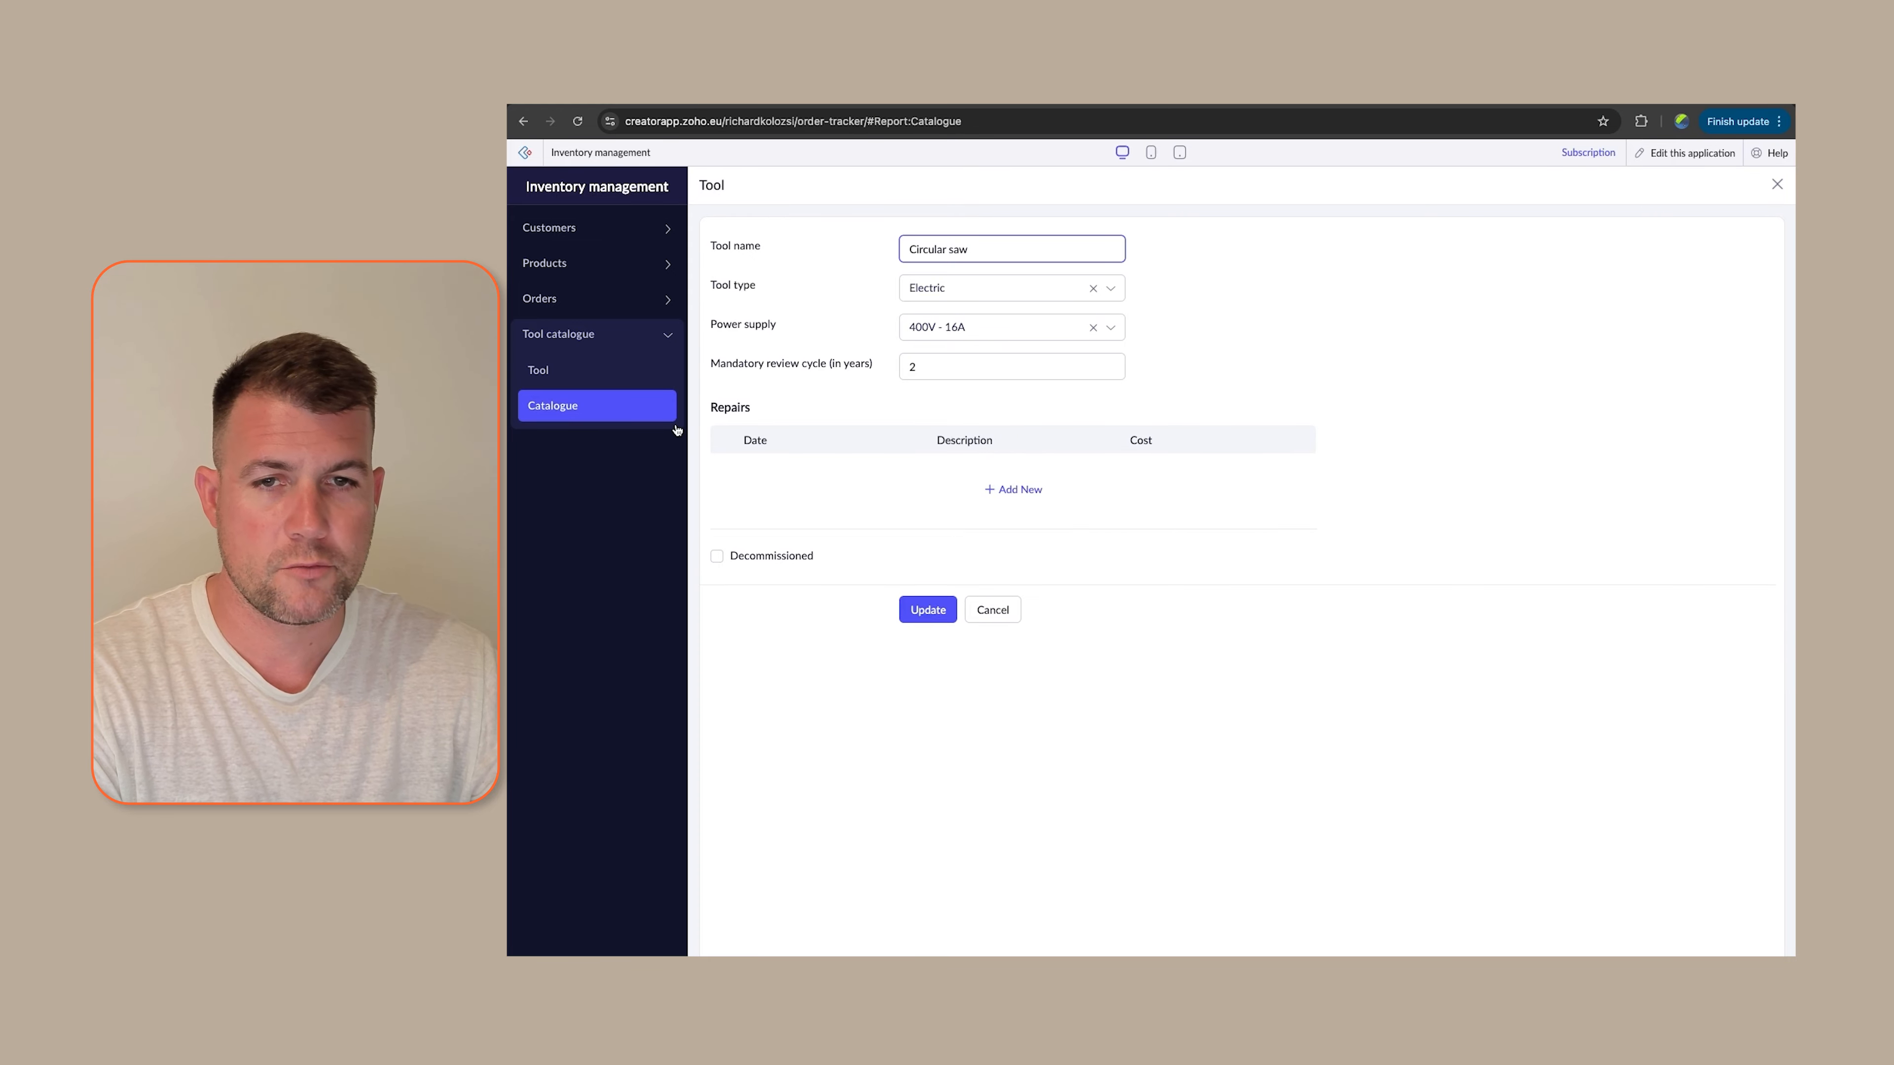
Add a repair dated 23-Sep-2025 with the description "Description" and a cost of 100, and update the record
{"action": "left_click", "coordinate": [1006, 489]}
{"action": "left_click", "coordinate": [867, 478]}
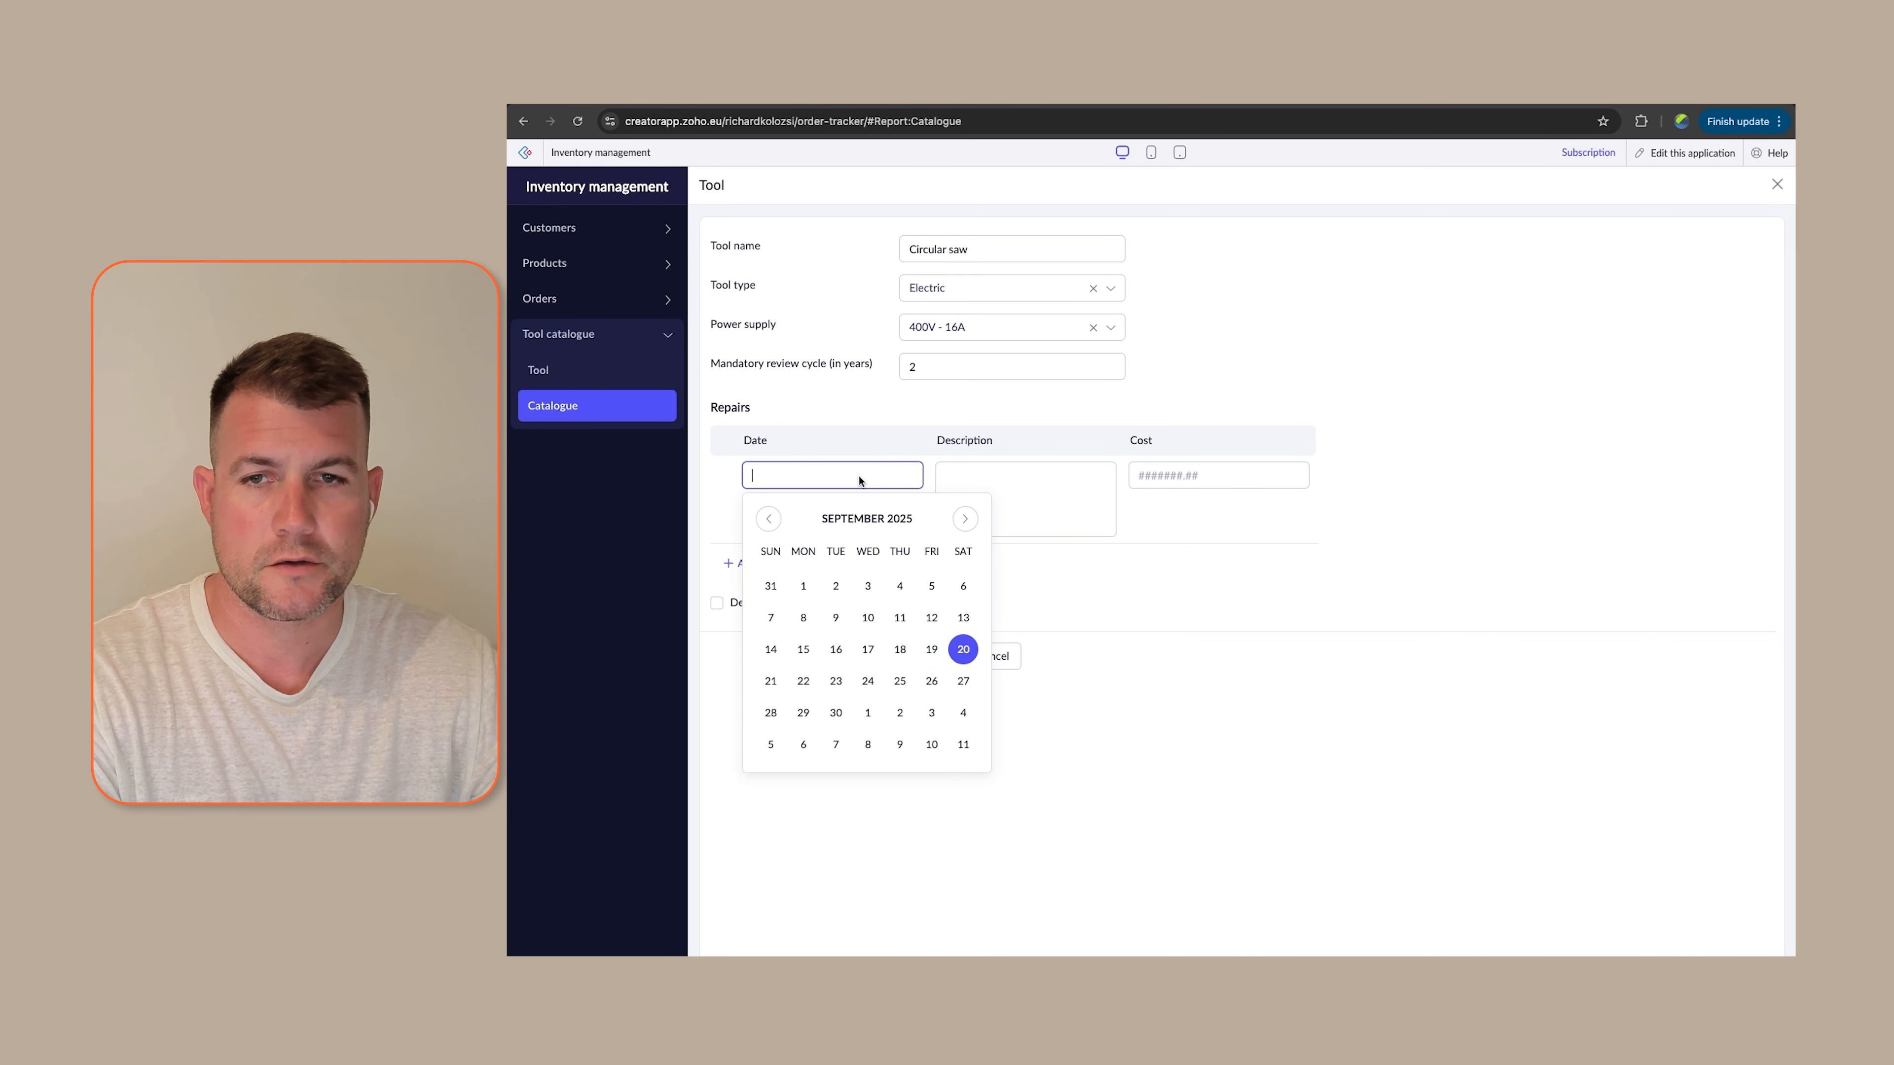
{"action": "left_click", "coordinate": [833, 681]}
{"action": "key", "text": "Tab"}
{"action": "type", "text": "De"}
{"action": "key", "text": "BackSpace"}
{"action": "key", "text": "BackSpace"}
{"action": "type", "text": "Description"}
{"action": "key", "text": "Tab"}
{"action": "type", "text": "1"}
{"action": "key", "text": "Tab"}
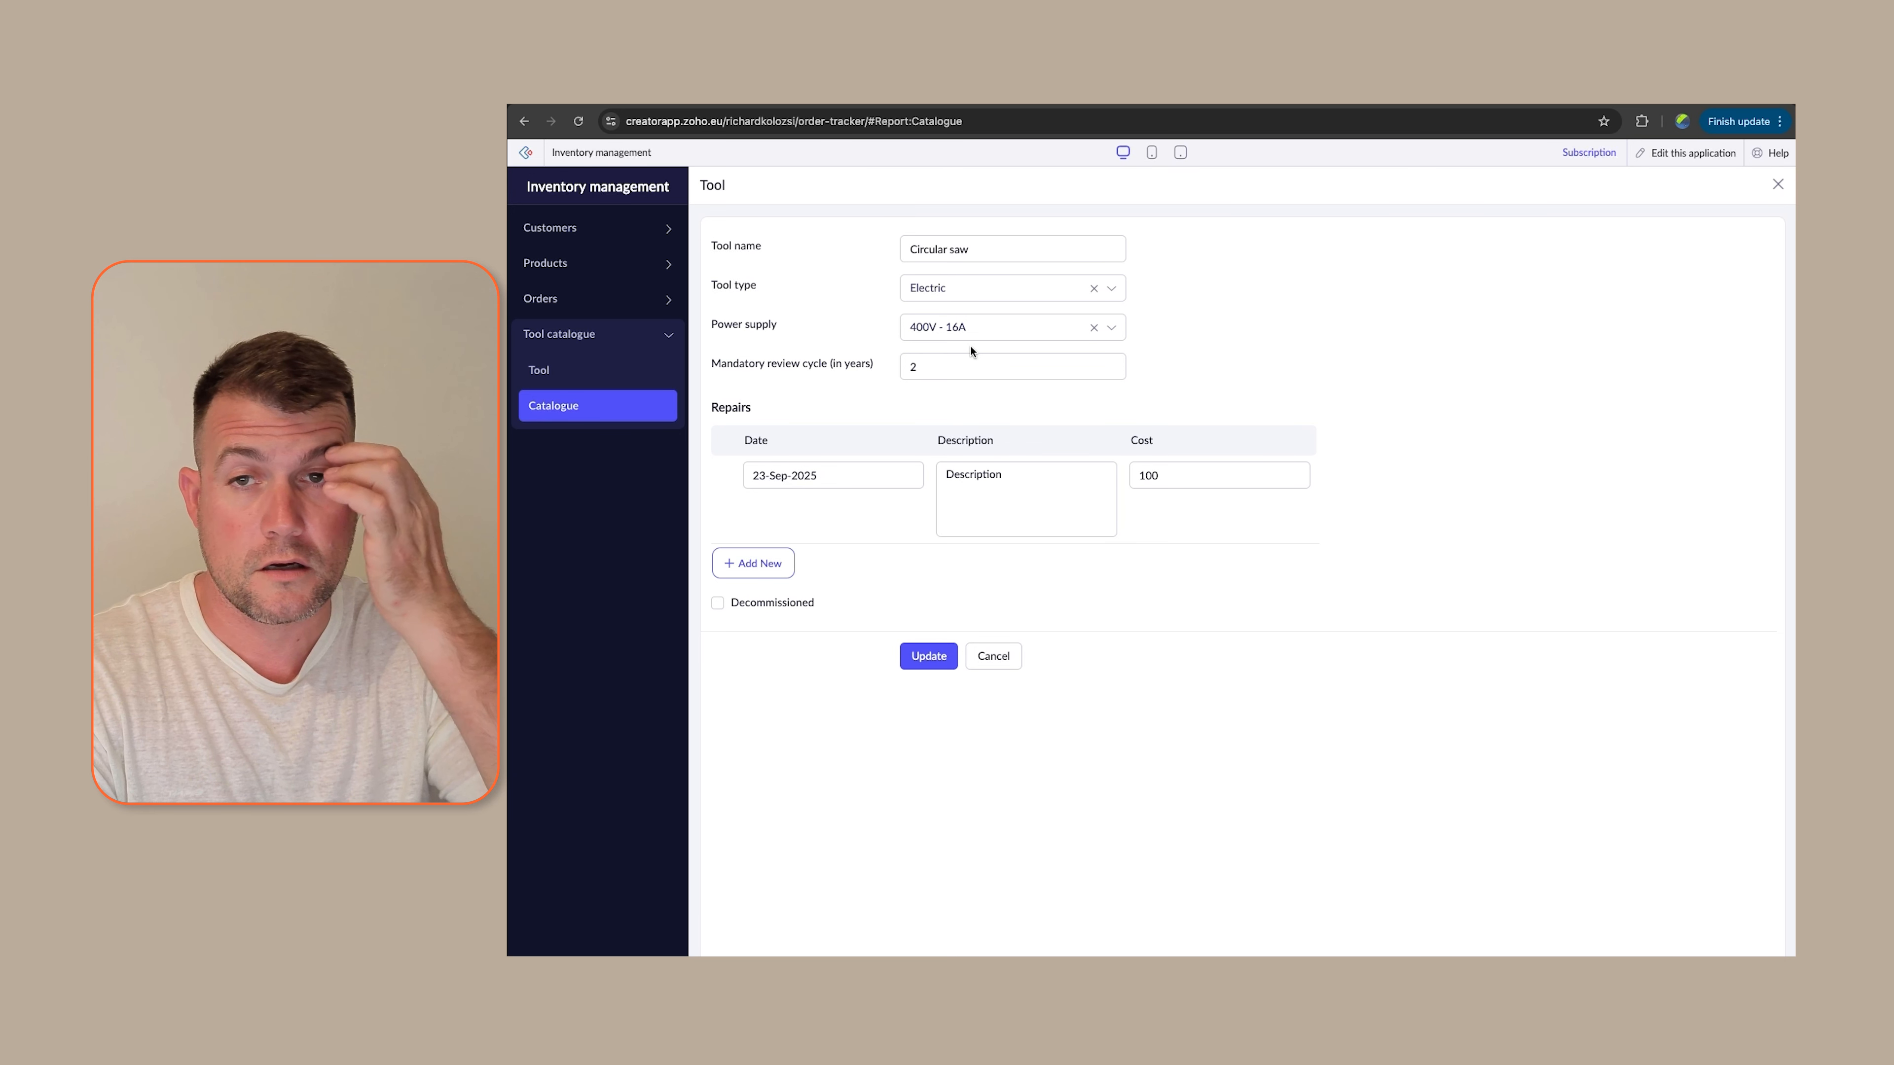
{"action": "left_click", "coordinate": [956, 361]}
{"action": "left_click", "coordinate": [938, 658]}
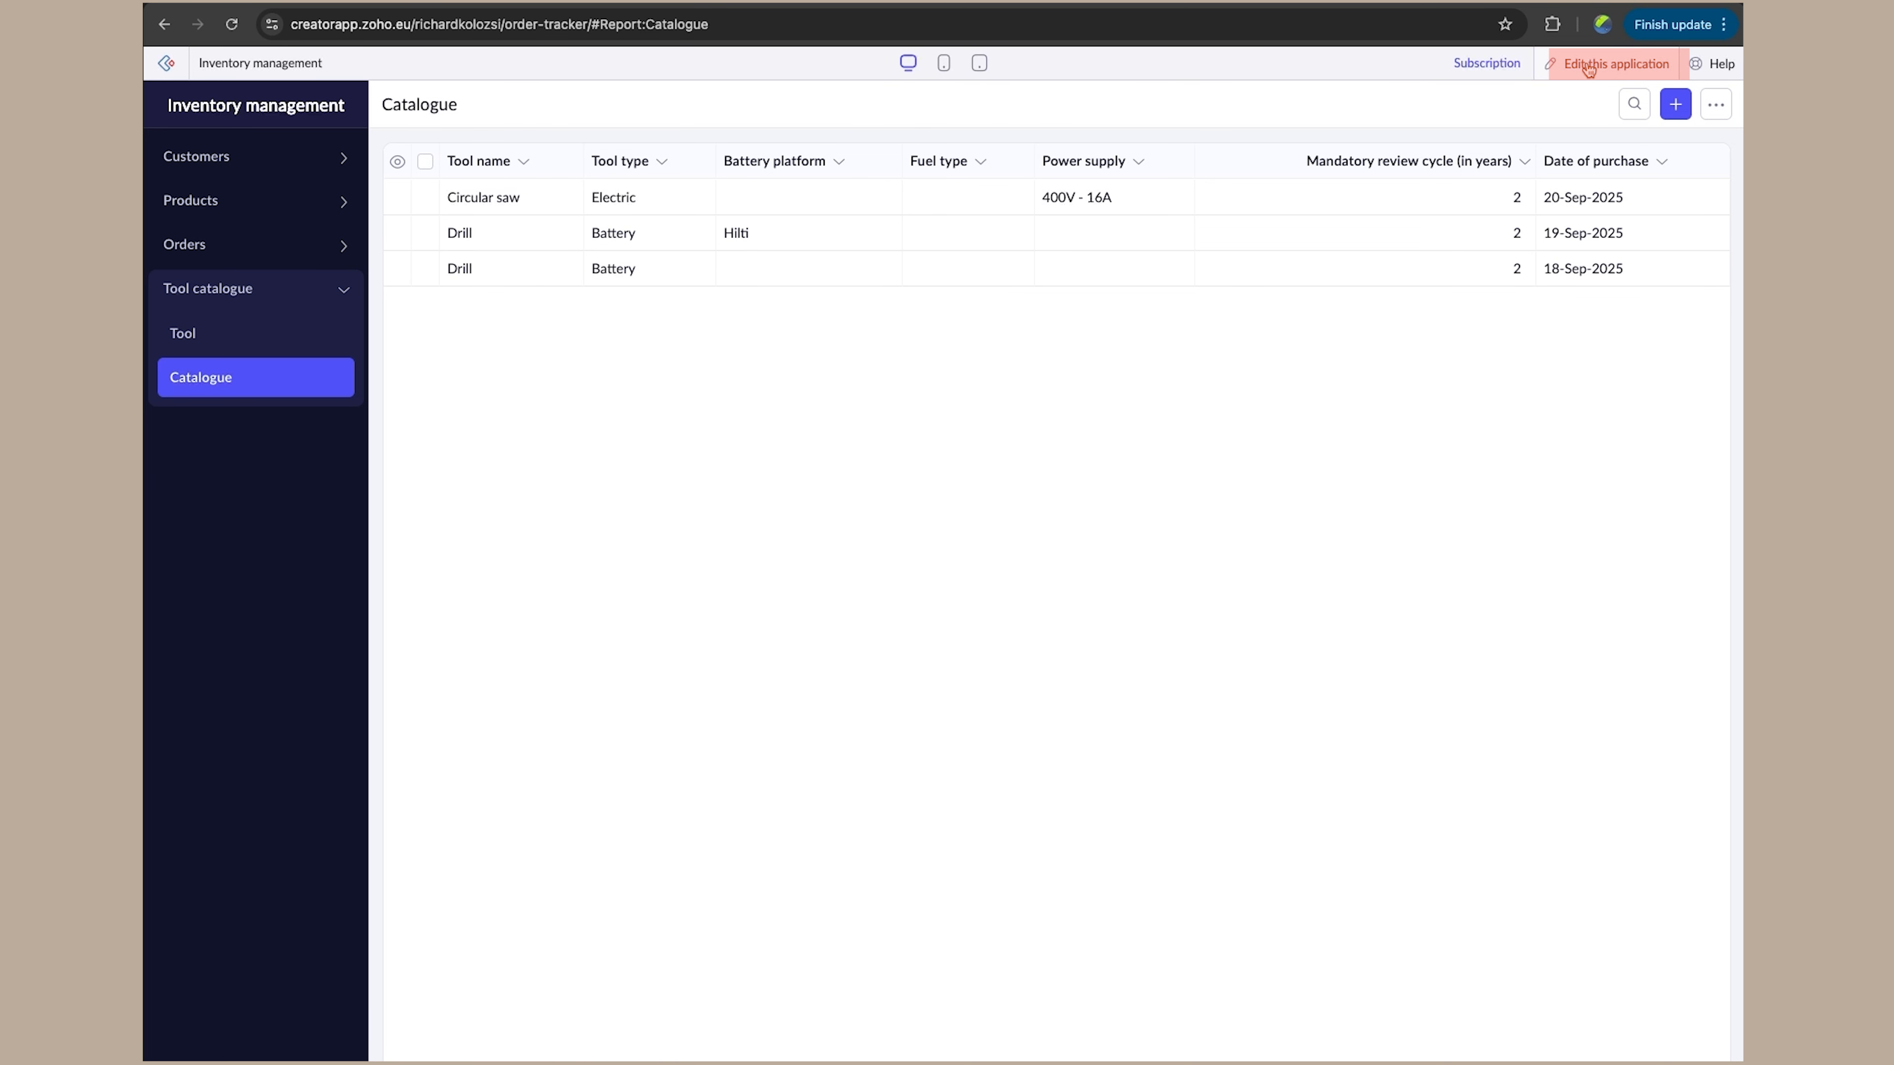
Switch to editing the application and start a new form workflow for the Tool form
{"action": "left_click", "coordinate": [1589, 67]}
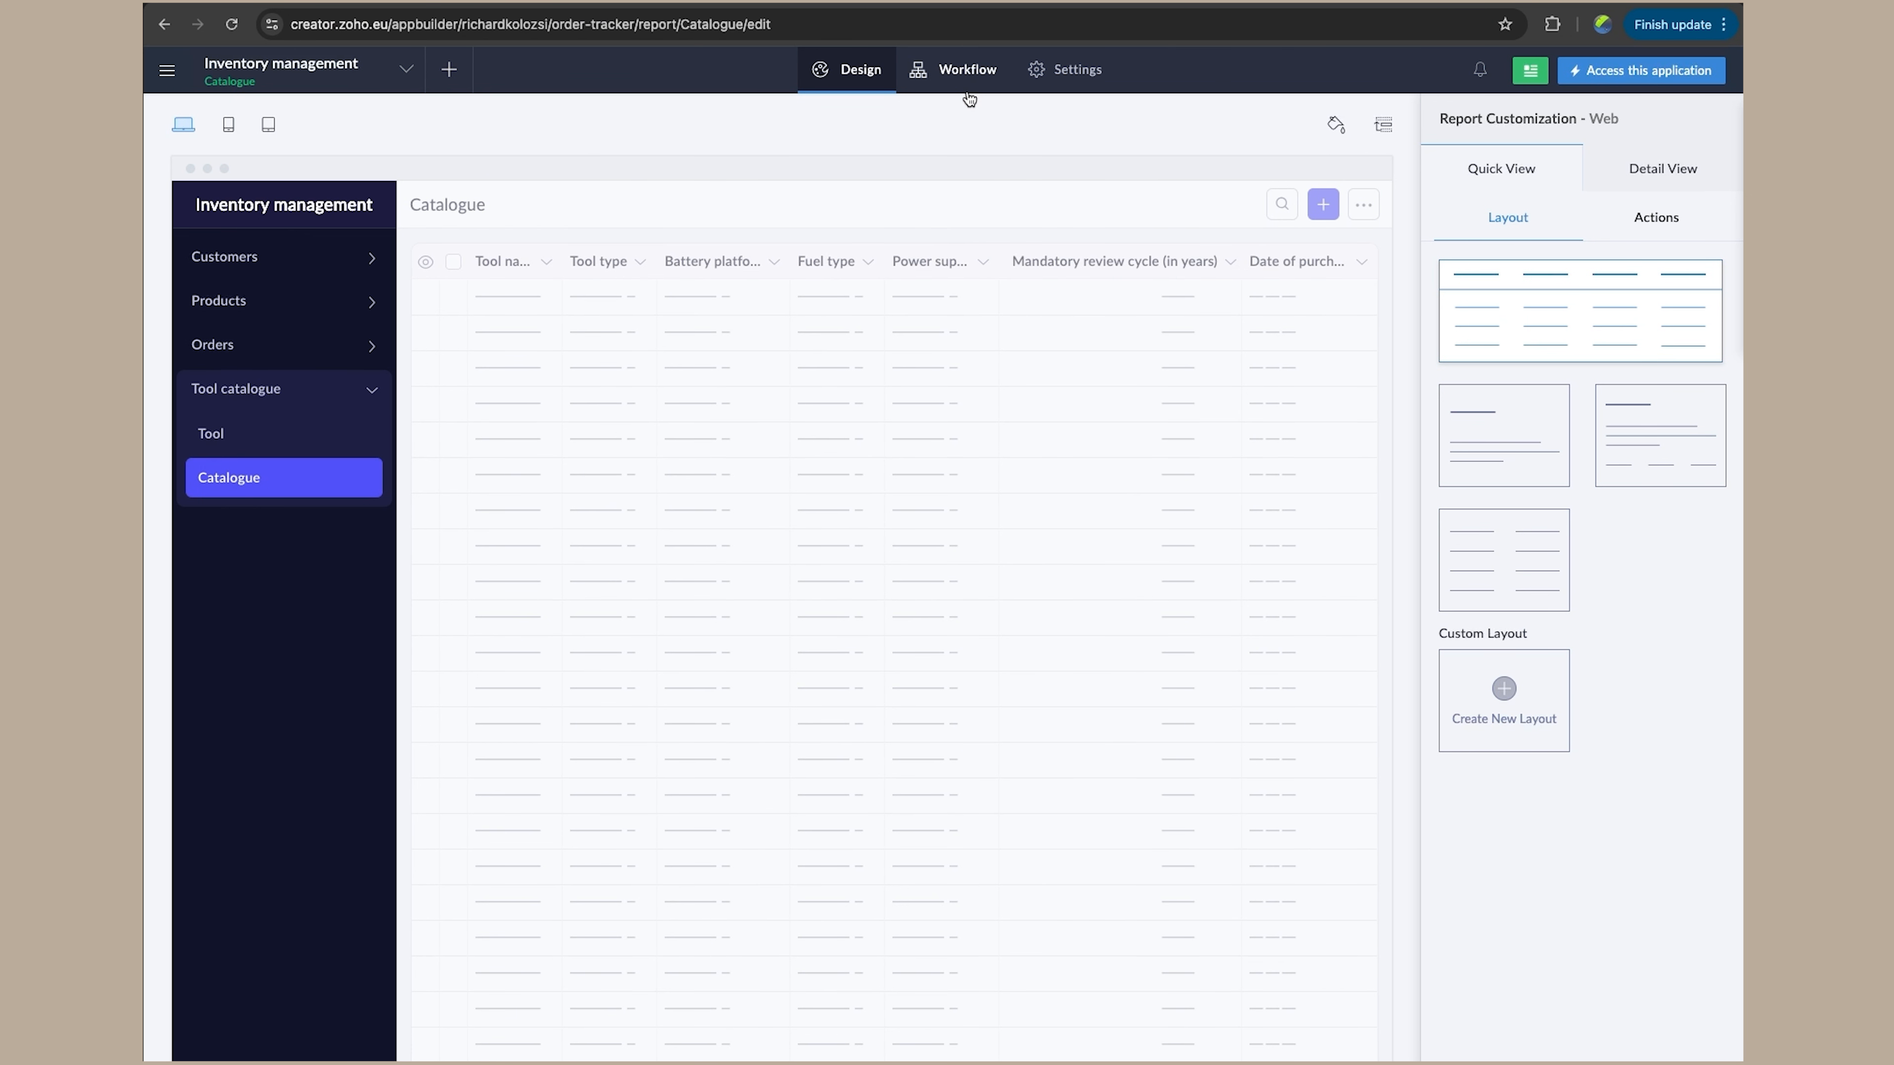
{"action": "left_click", "coordinate": [955, 80]}
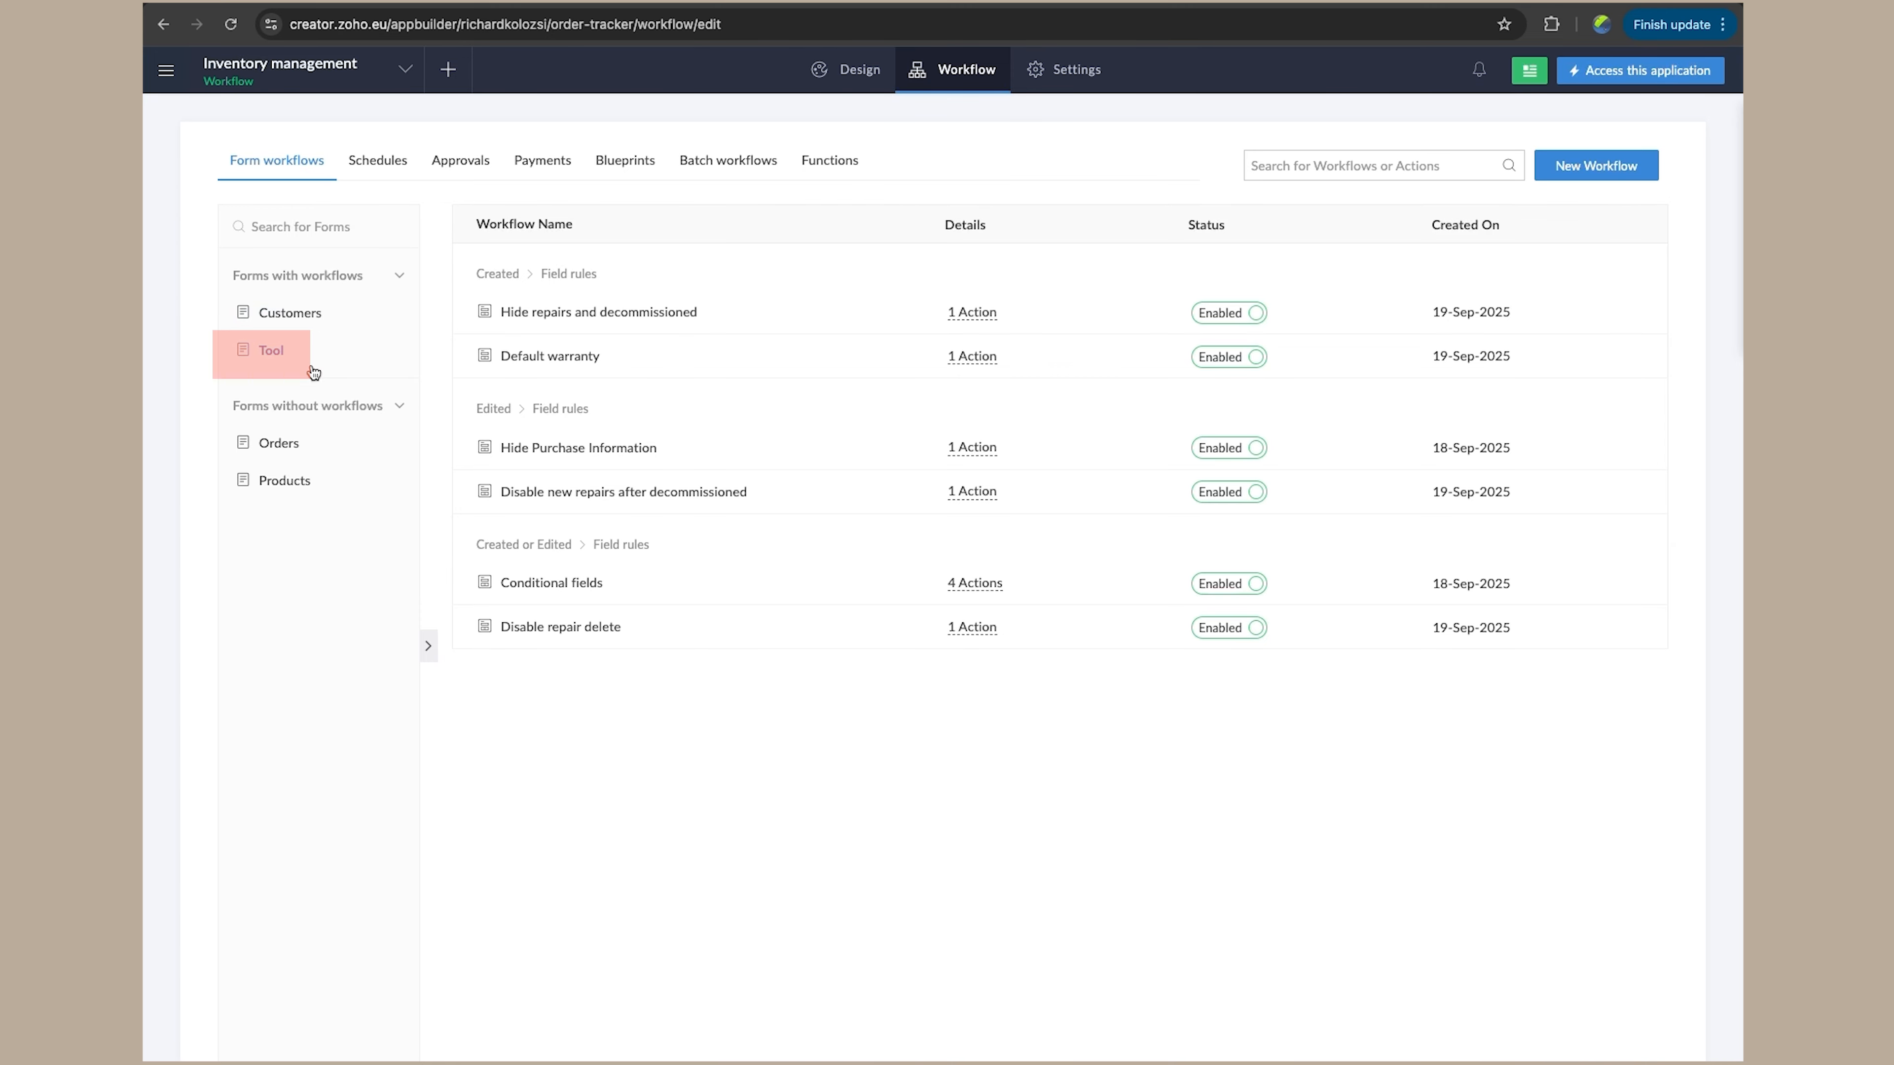
{"action": "left_click", "coordinate": [1611, 169]}
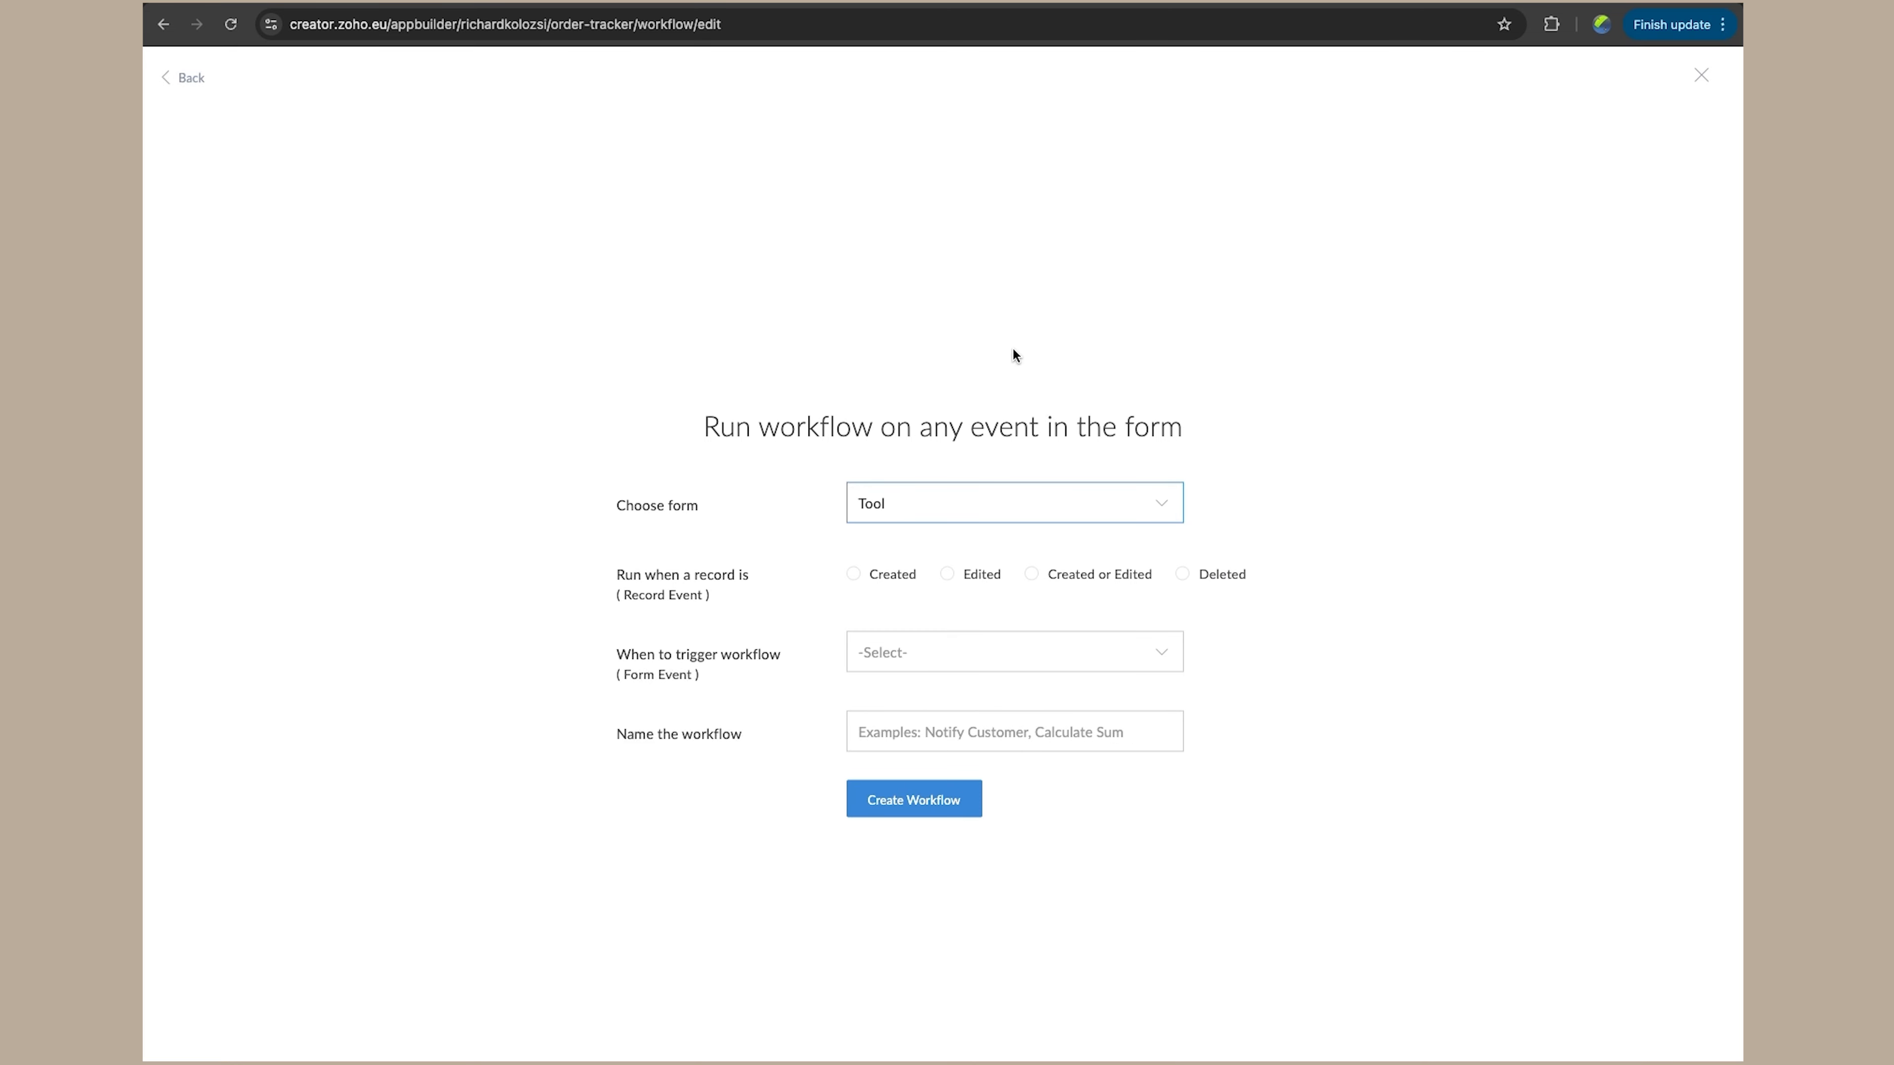
Set the new workflow to run on the Tool form's field rules when a record is created or edited
{"action": "left_click", "coordinate": [1161, 505]}
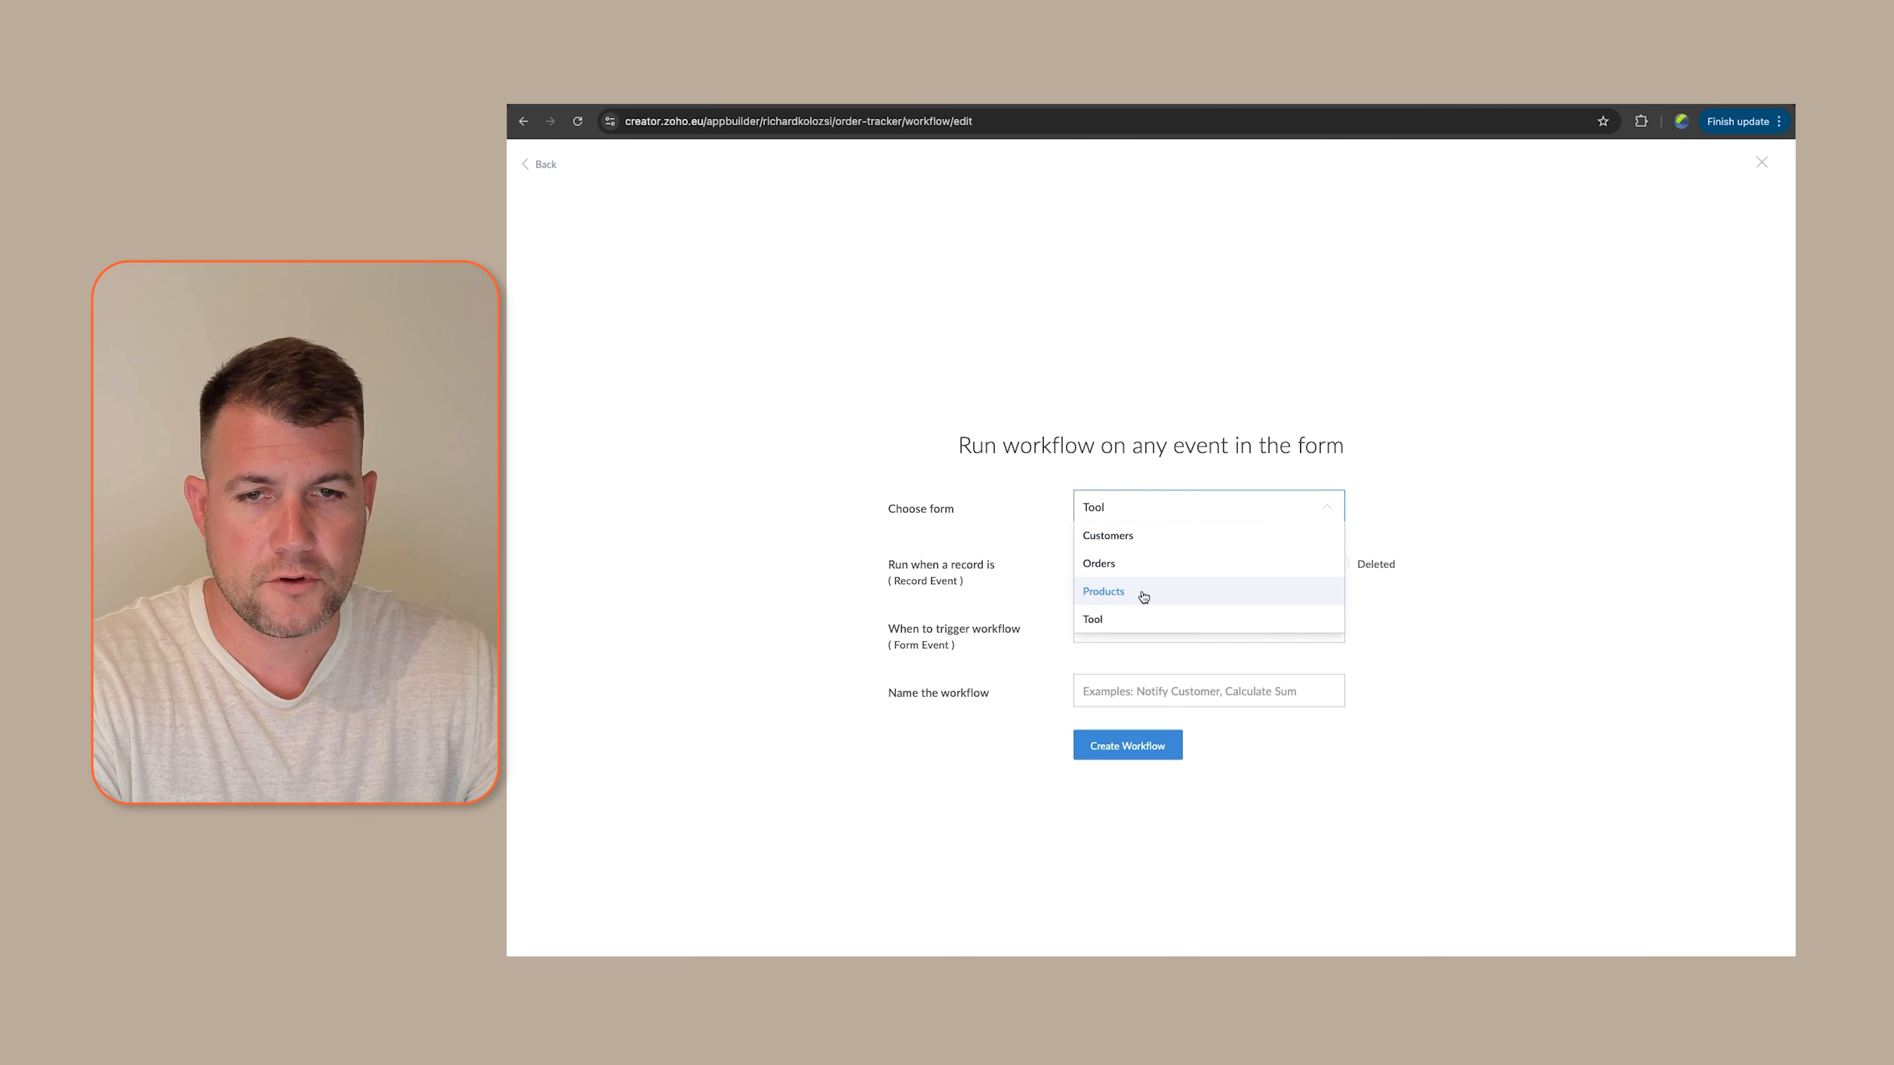
{"action": "left_click", "coordinate": [1114, 628]}
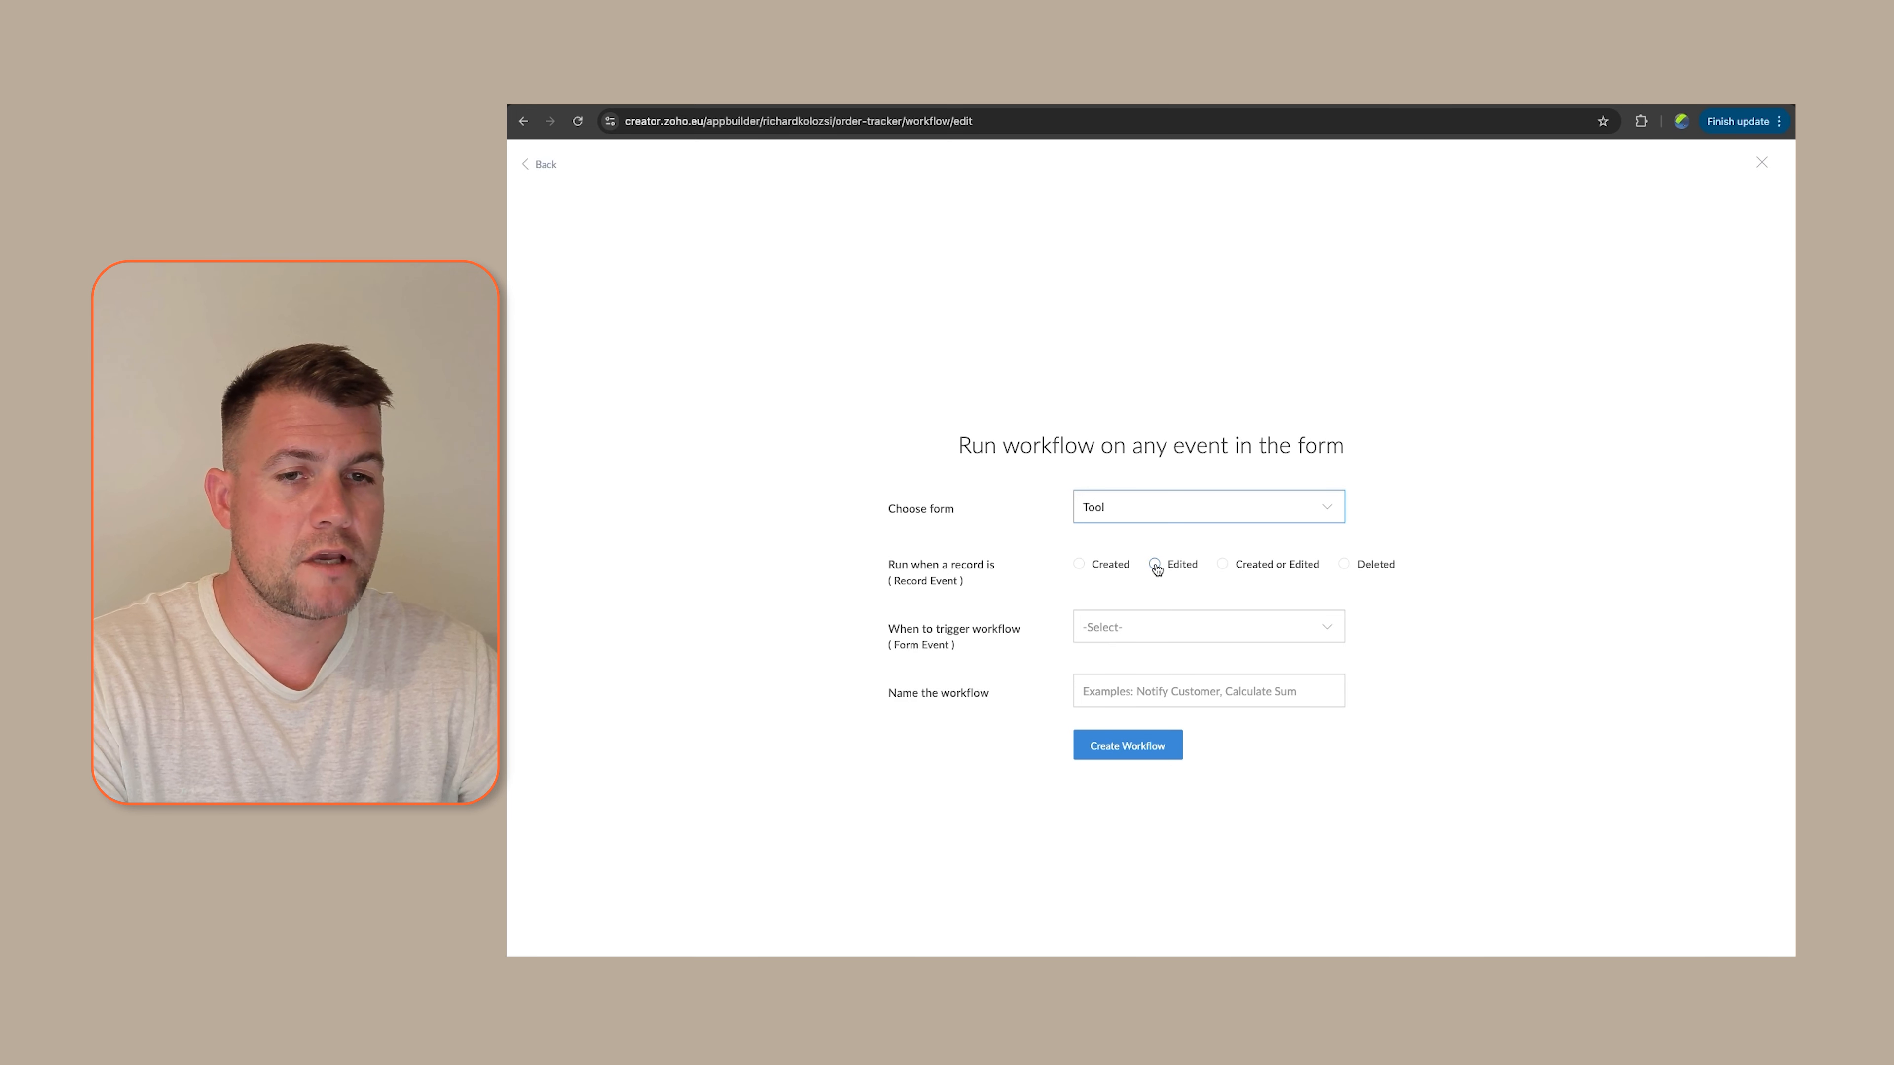
{"action": "left_click", "coordinate": [1223, 565]}
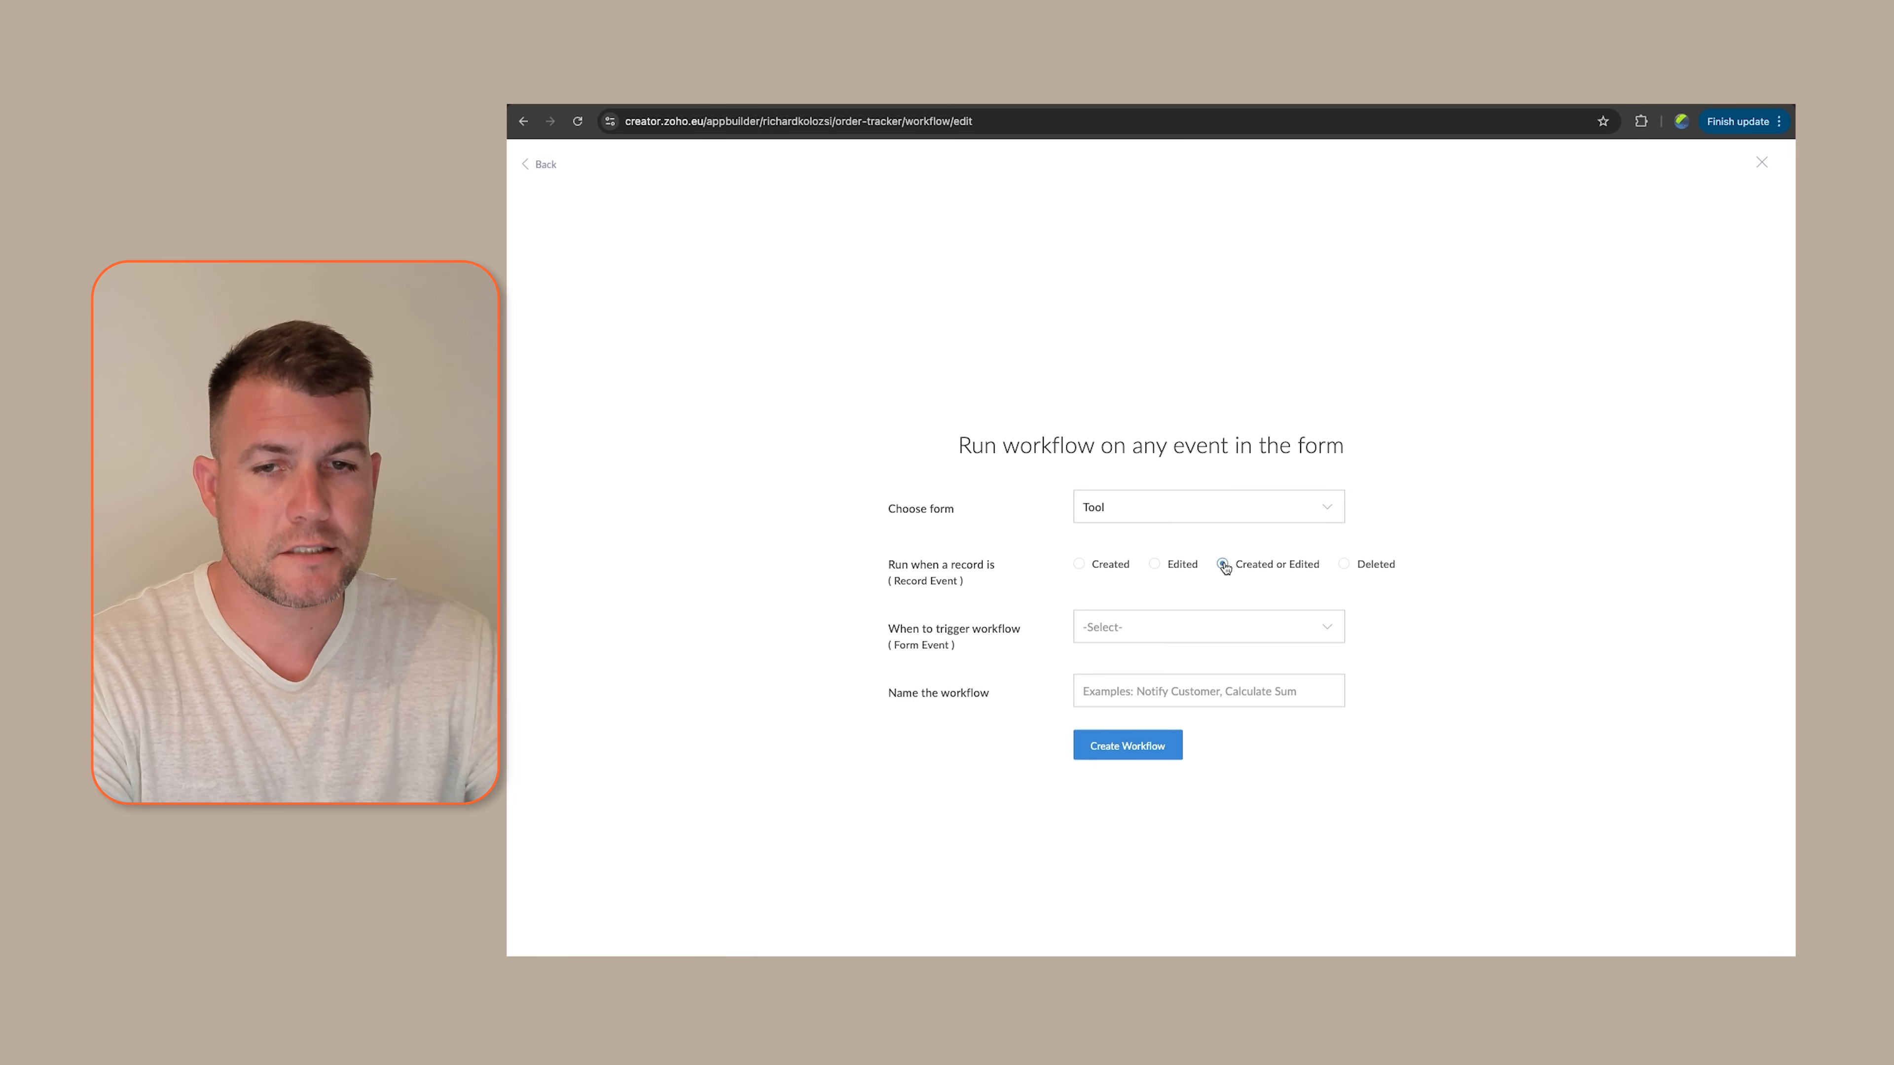
{"action": "left_click", "coordinate": [1266, 638]}
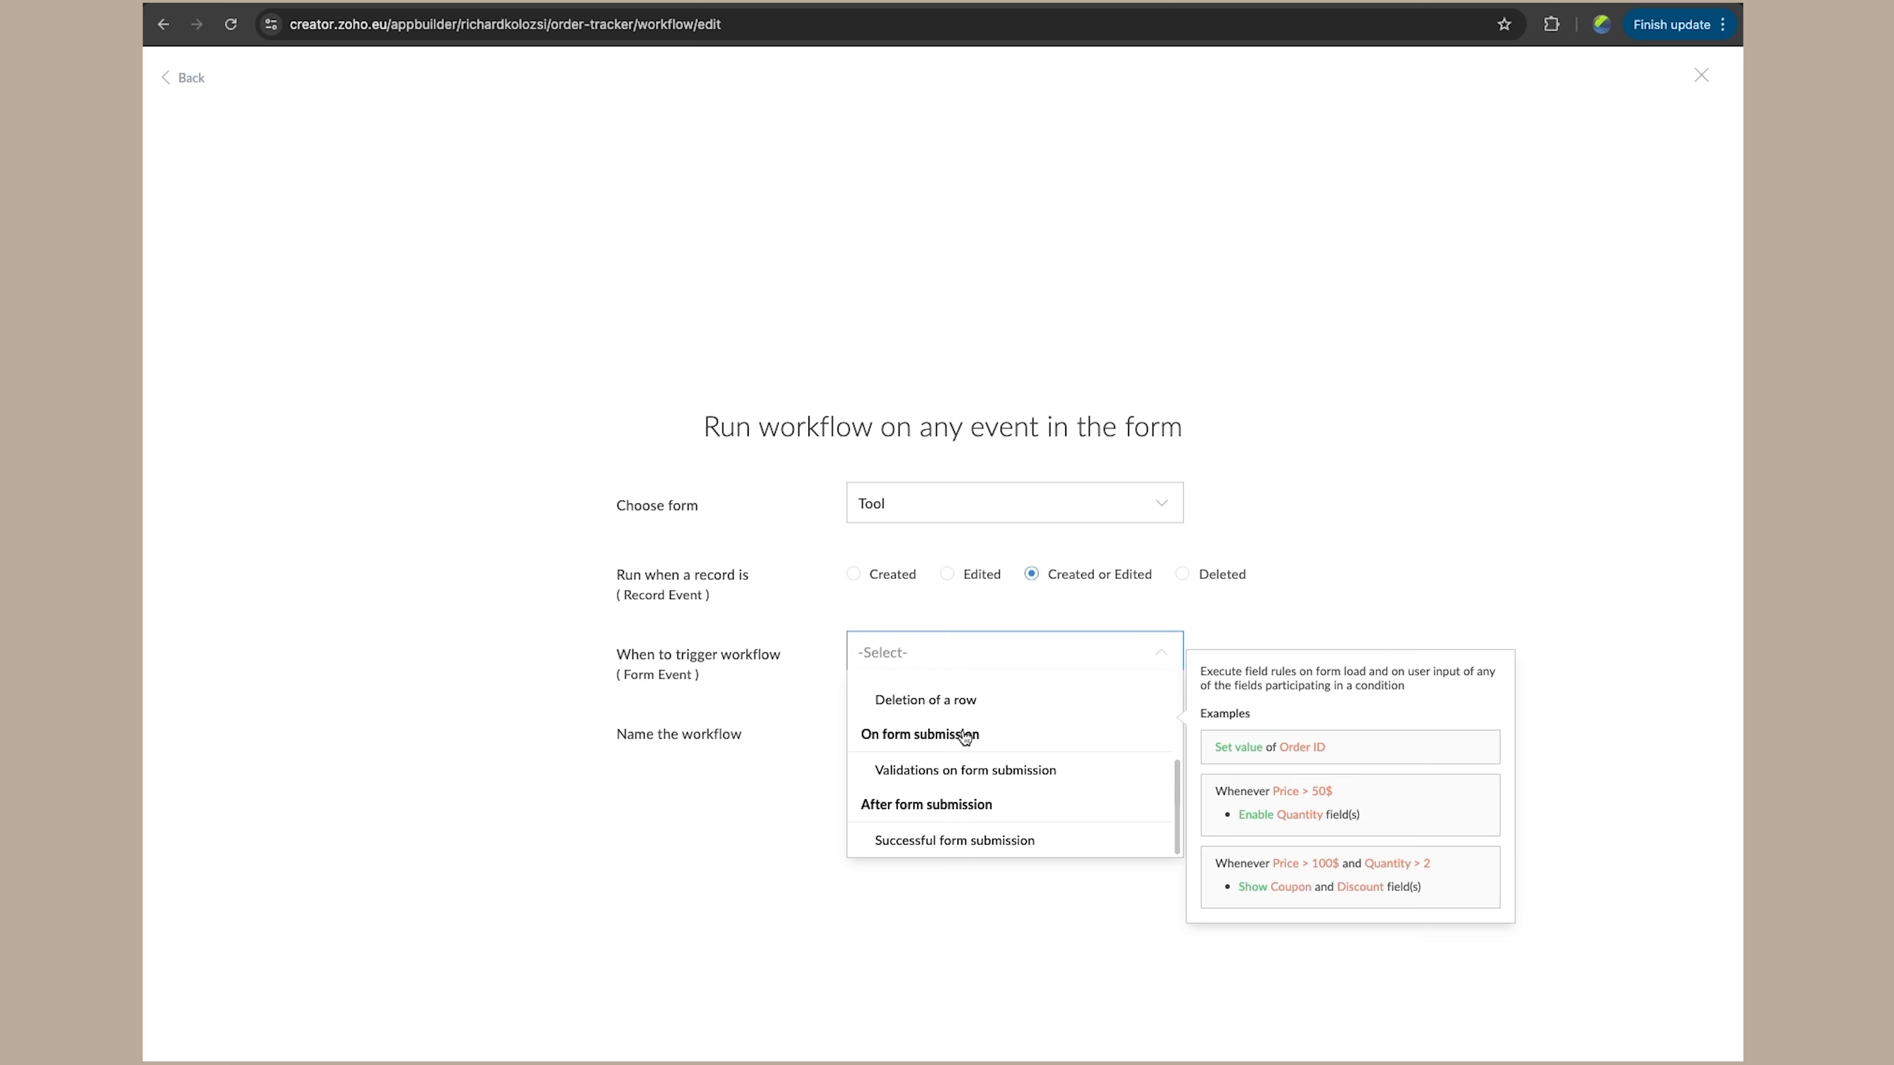
{"action": "scroll", "coordinate": [964, 737], "scroll_direction": "up", "scroll_amount": 3}
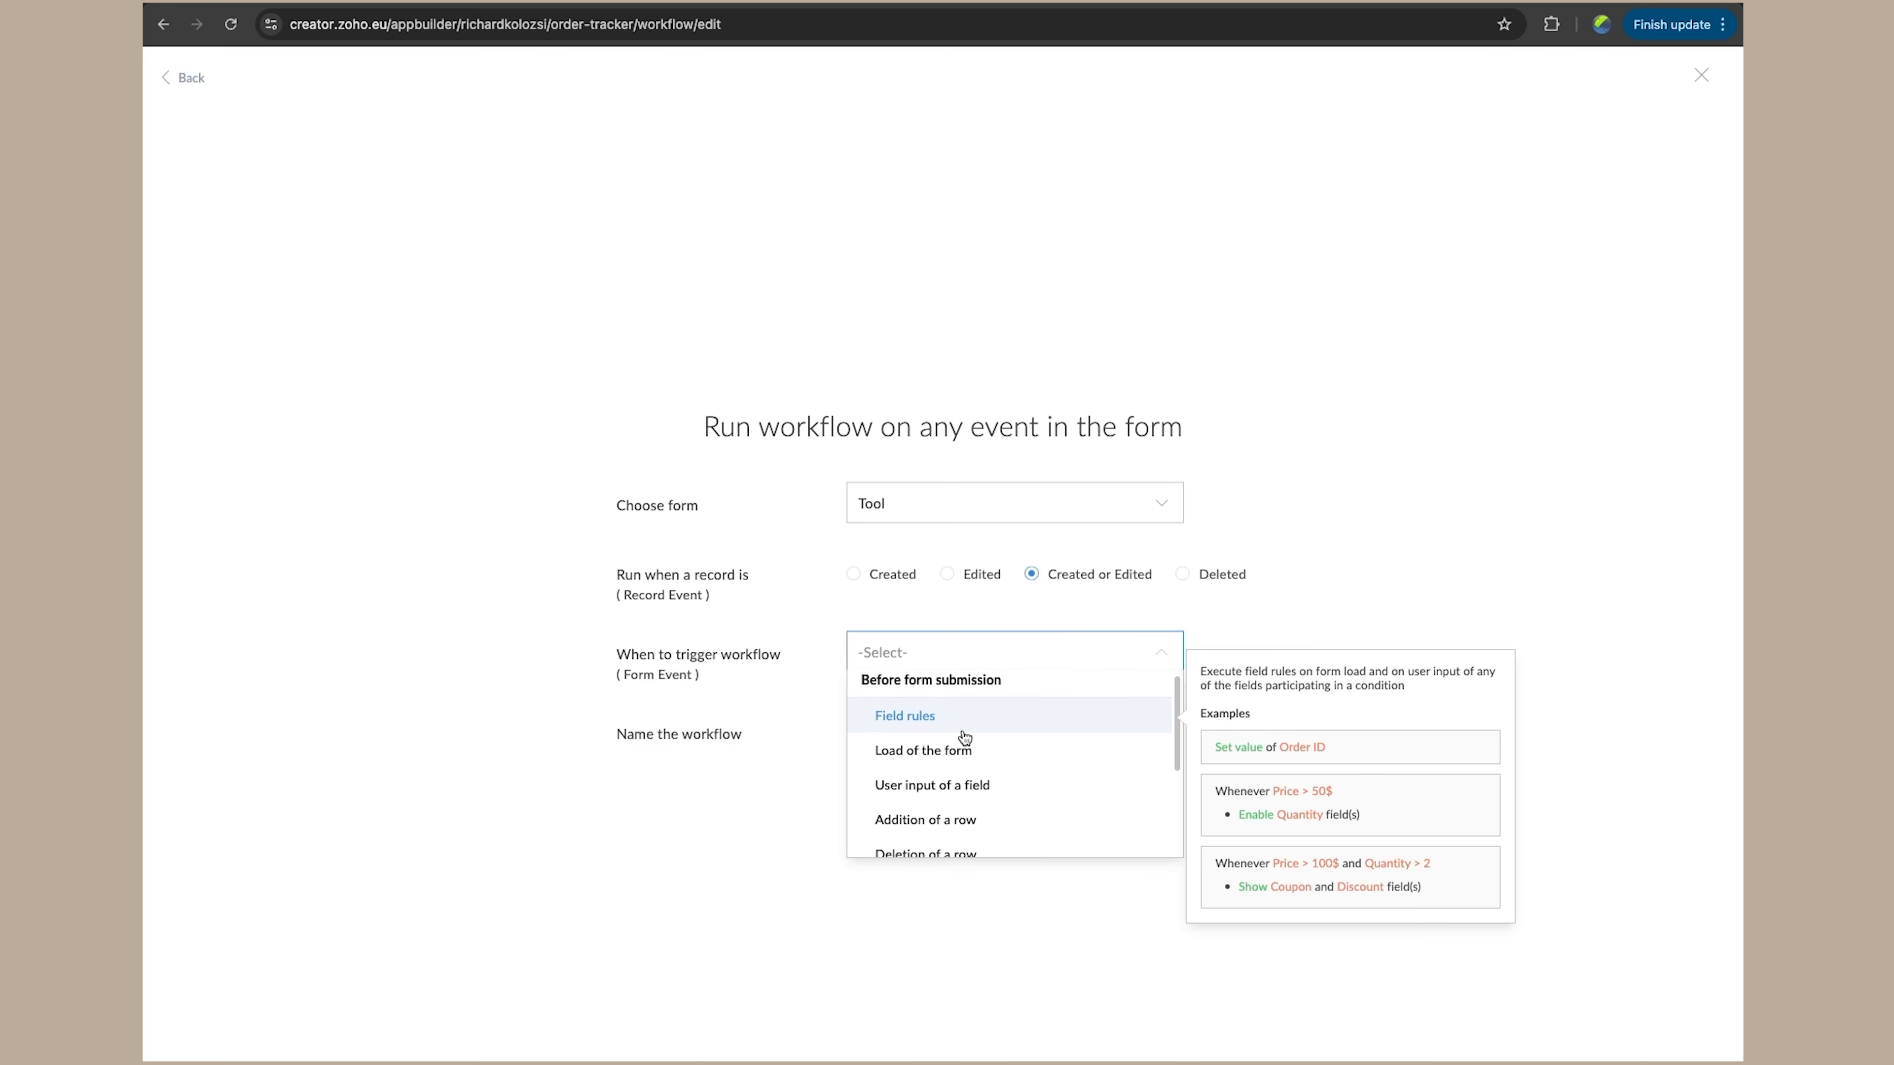
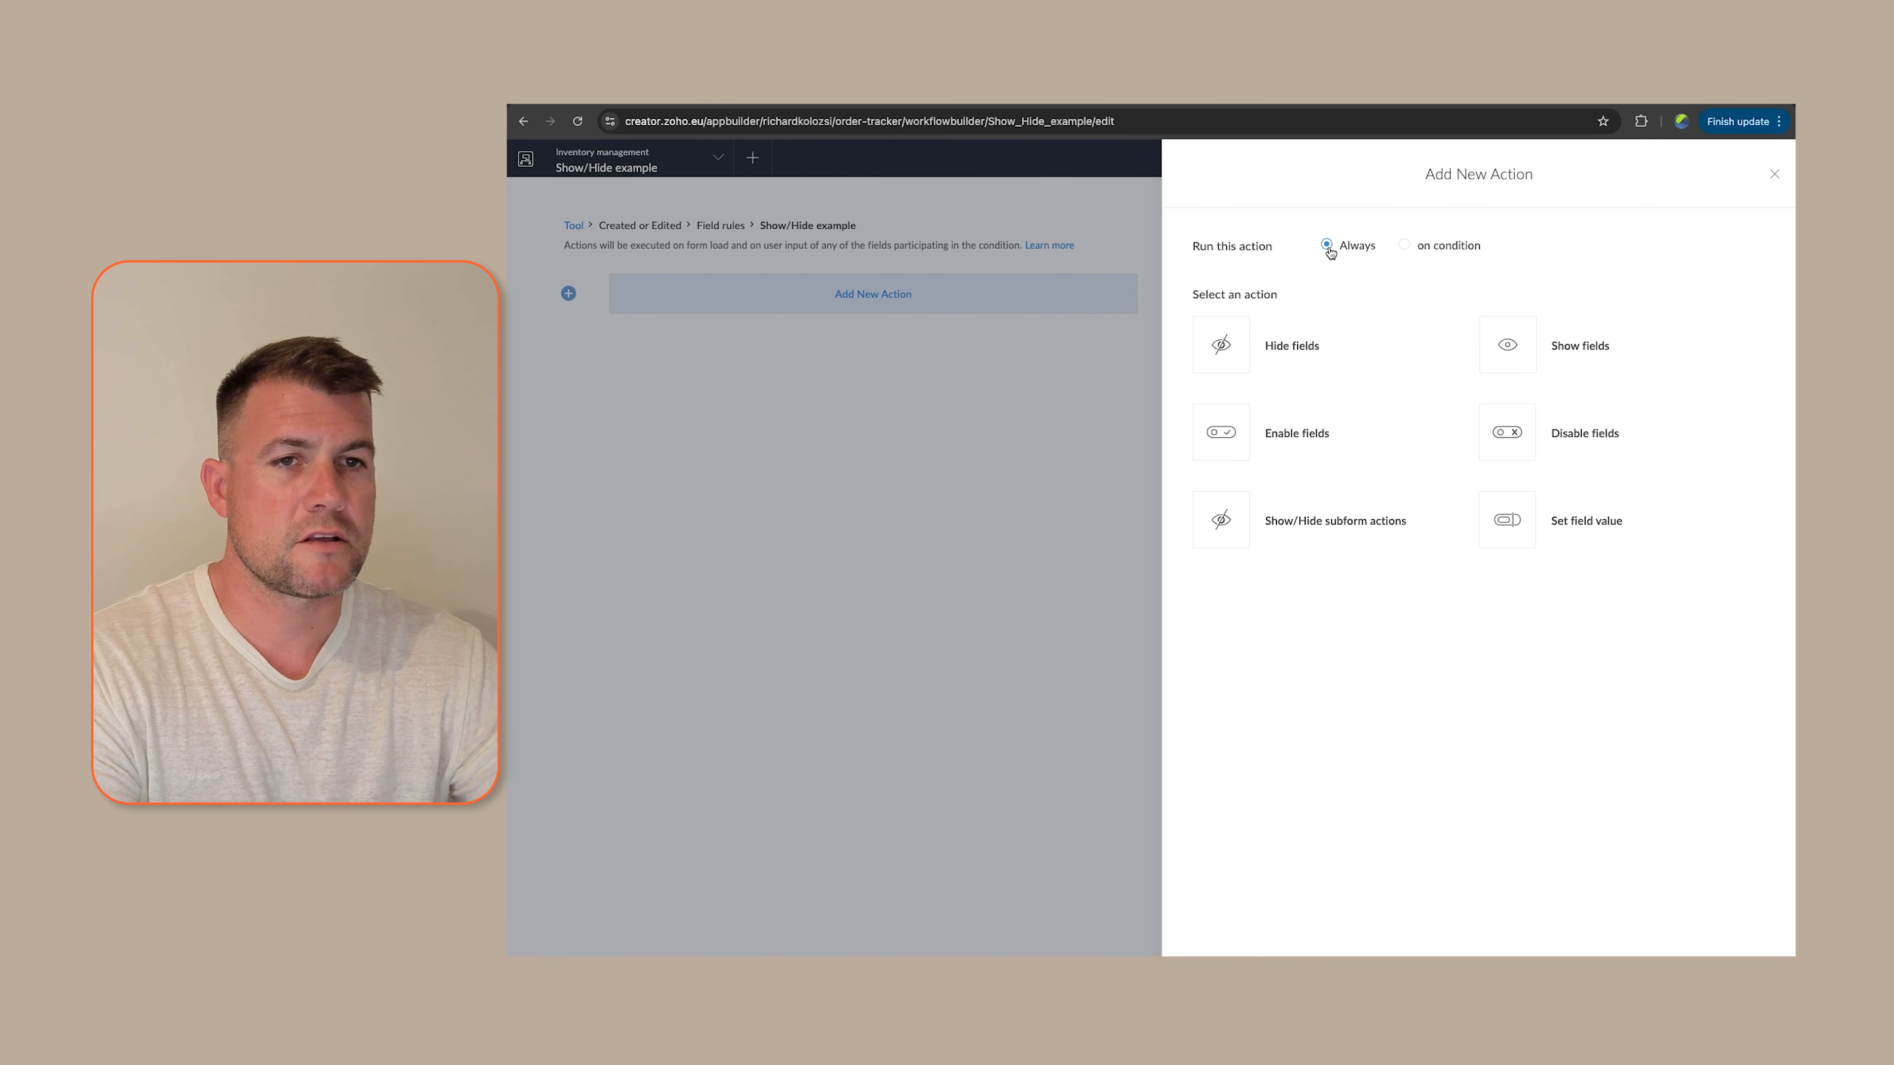
Make the new action run on the condition that Tool type equals Battery
{"action": "left_click", "coordinate": [1412, 250]}
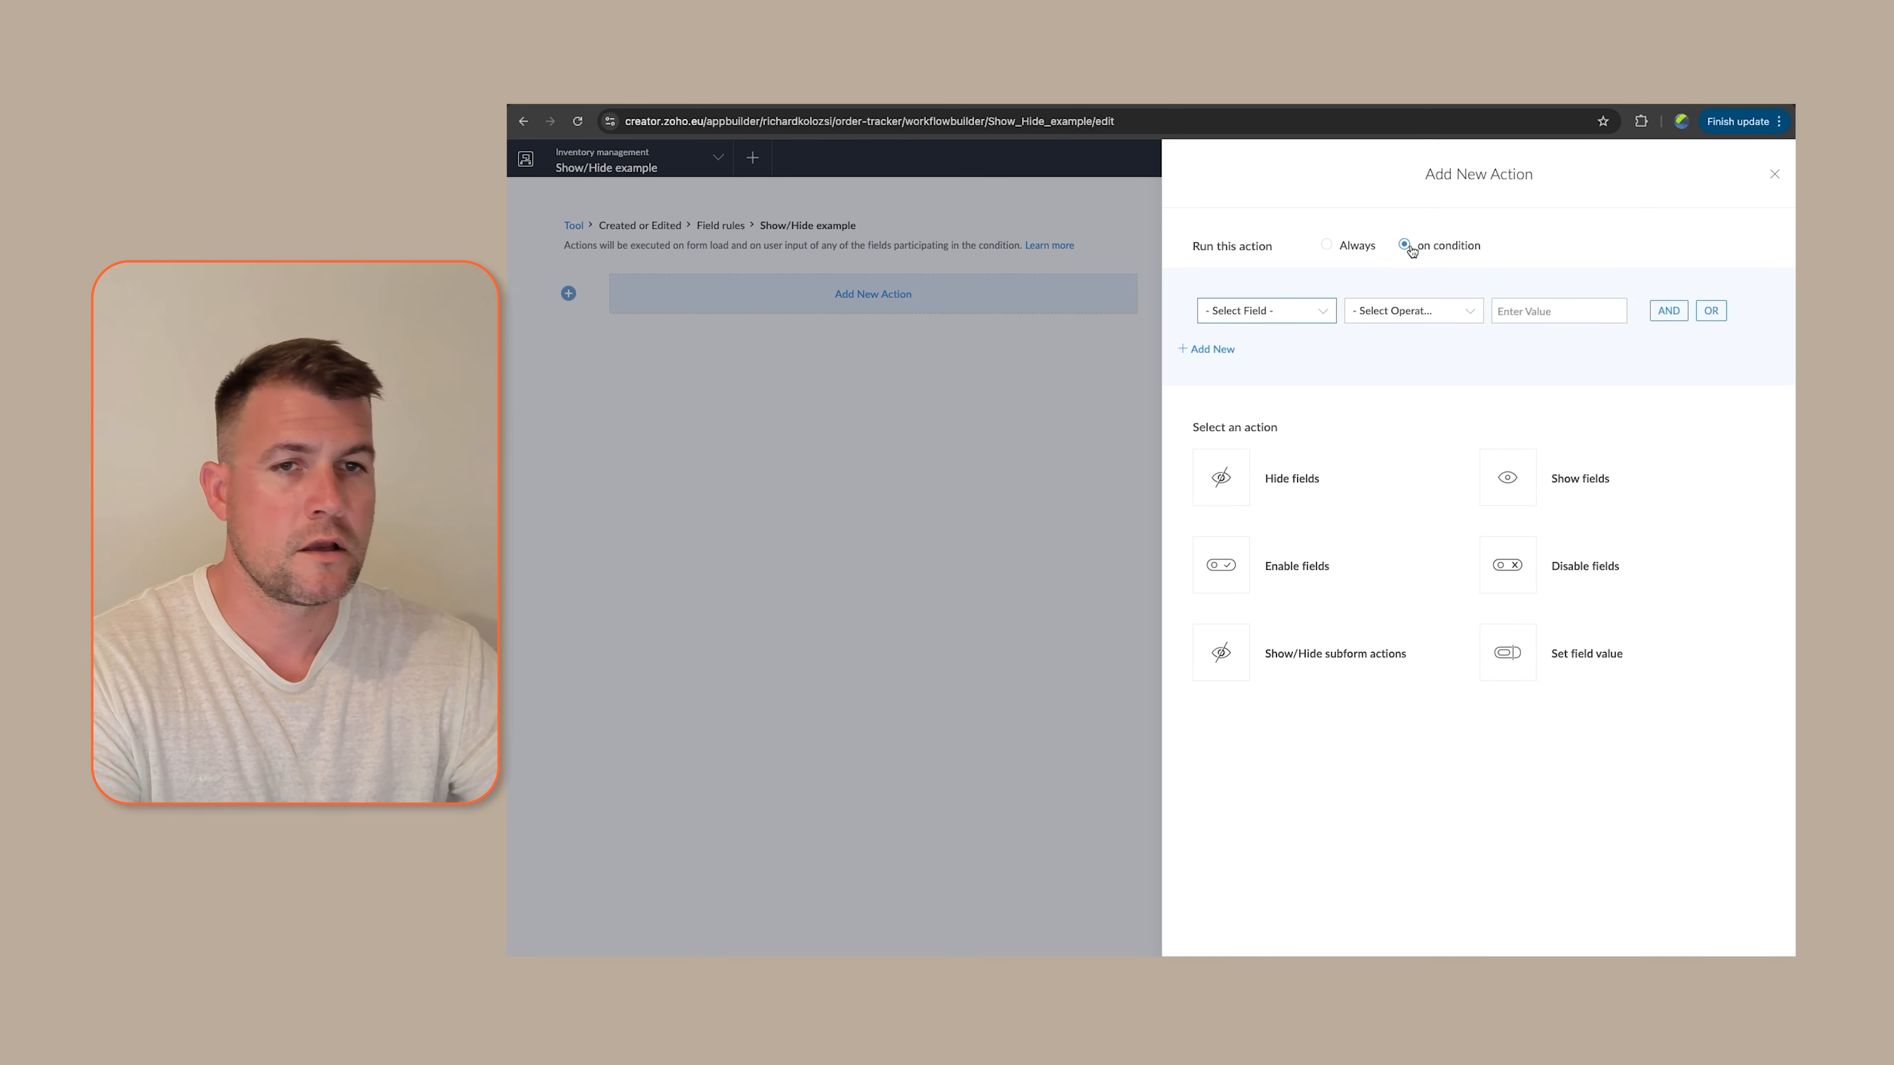
{"action": "left_click", "coordinate": [1327, 313]}
{"action": "scroll", "coordinate": [1313, 373], "scroll_direction": "down", "scroll_amount": 5}
{"action": "left_click", "coordinate": [1256, 423]}
{"action": "left_click", "coordinate": [1374, 393]}
{"action": "left_click", "coordinate": [1538, 395]}
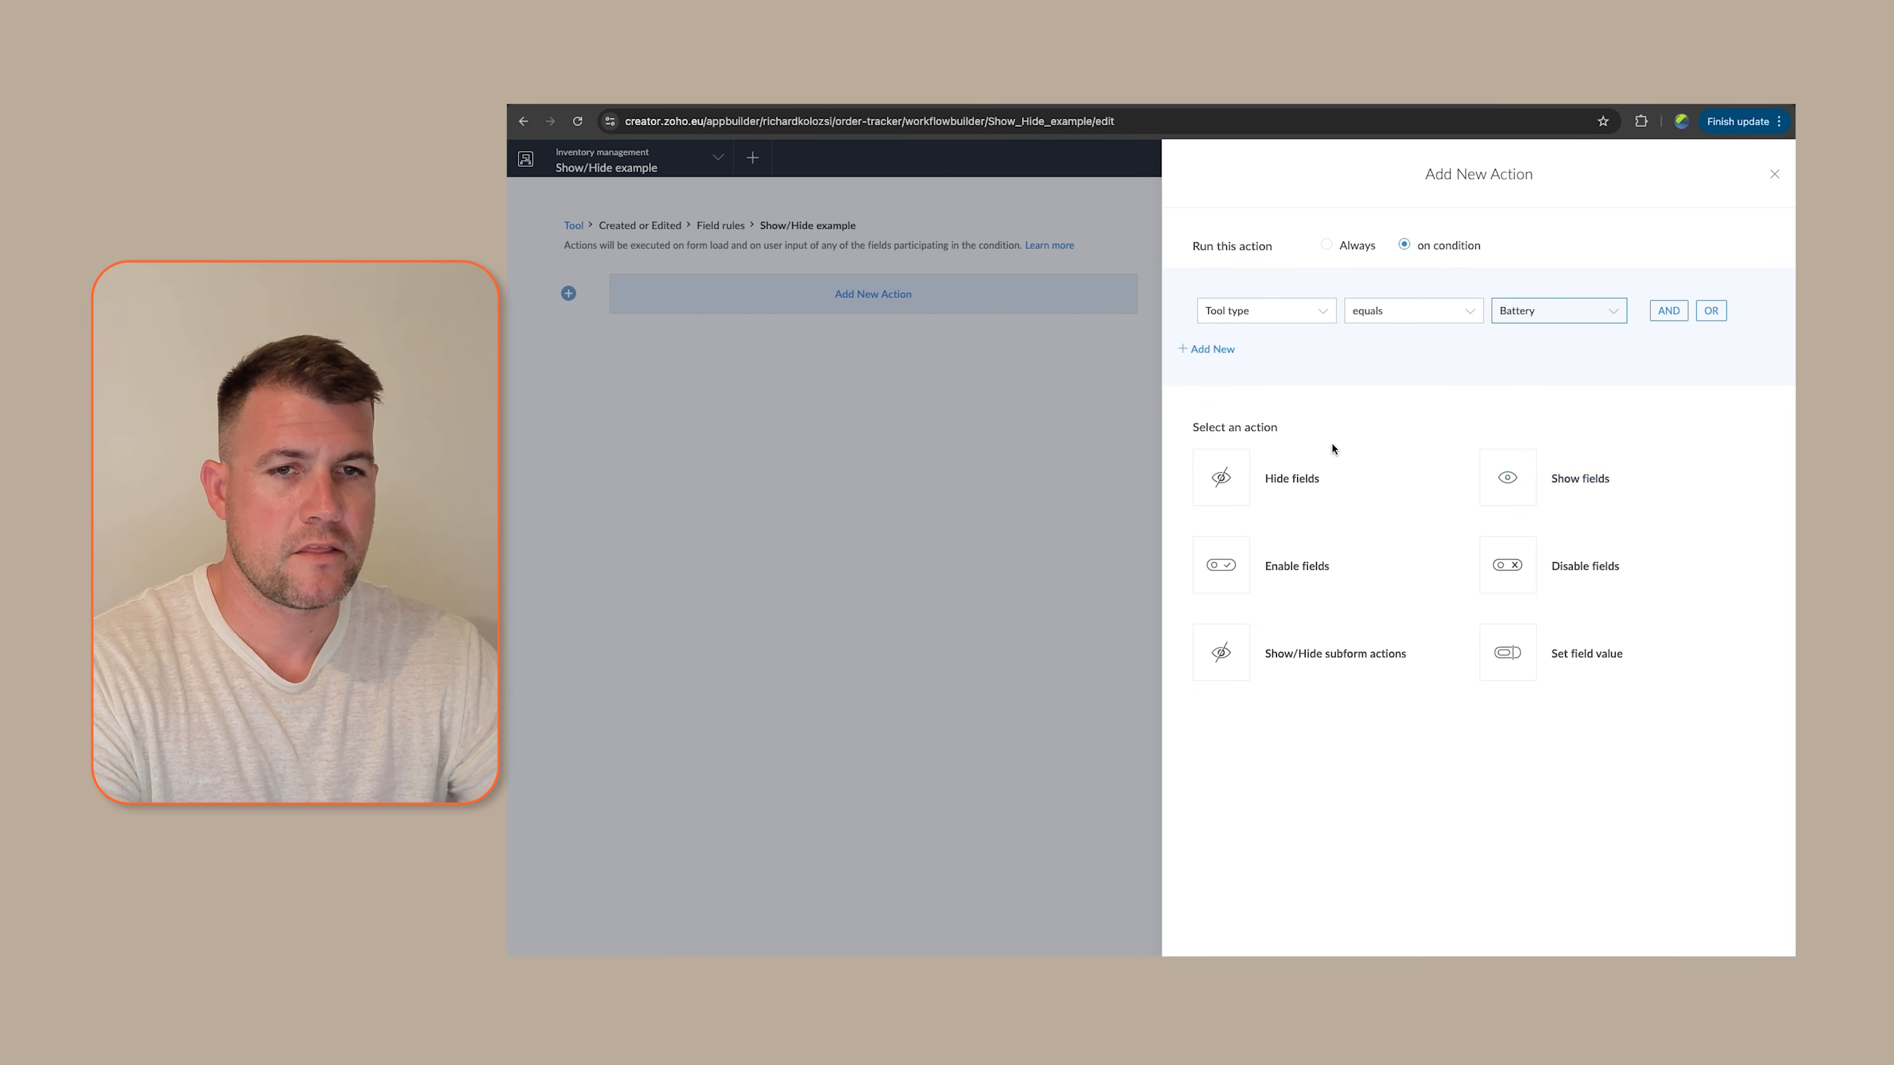
Add a Show fields action for the Battery platform field and finish the Show/Hide example workflow
{"action": "left_click", "coordinate": [1520, 492]}
{"action": "left_click", "coordinate": [1405, 251]}
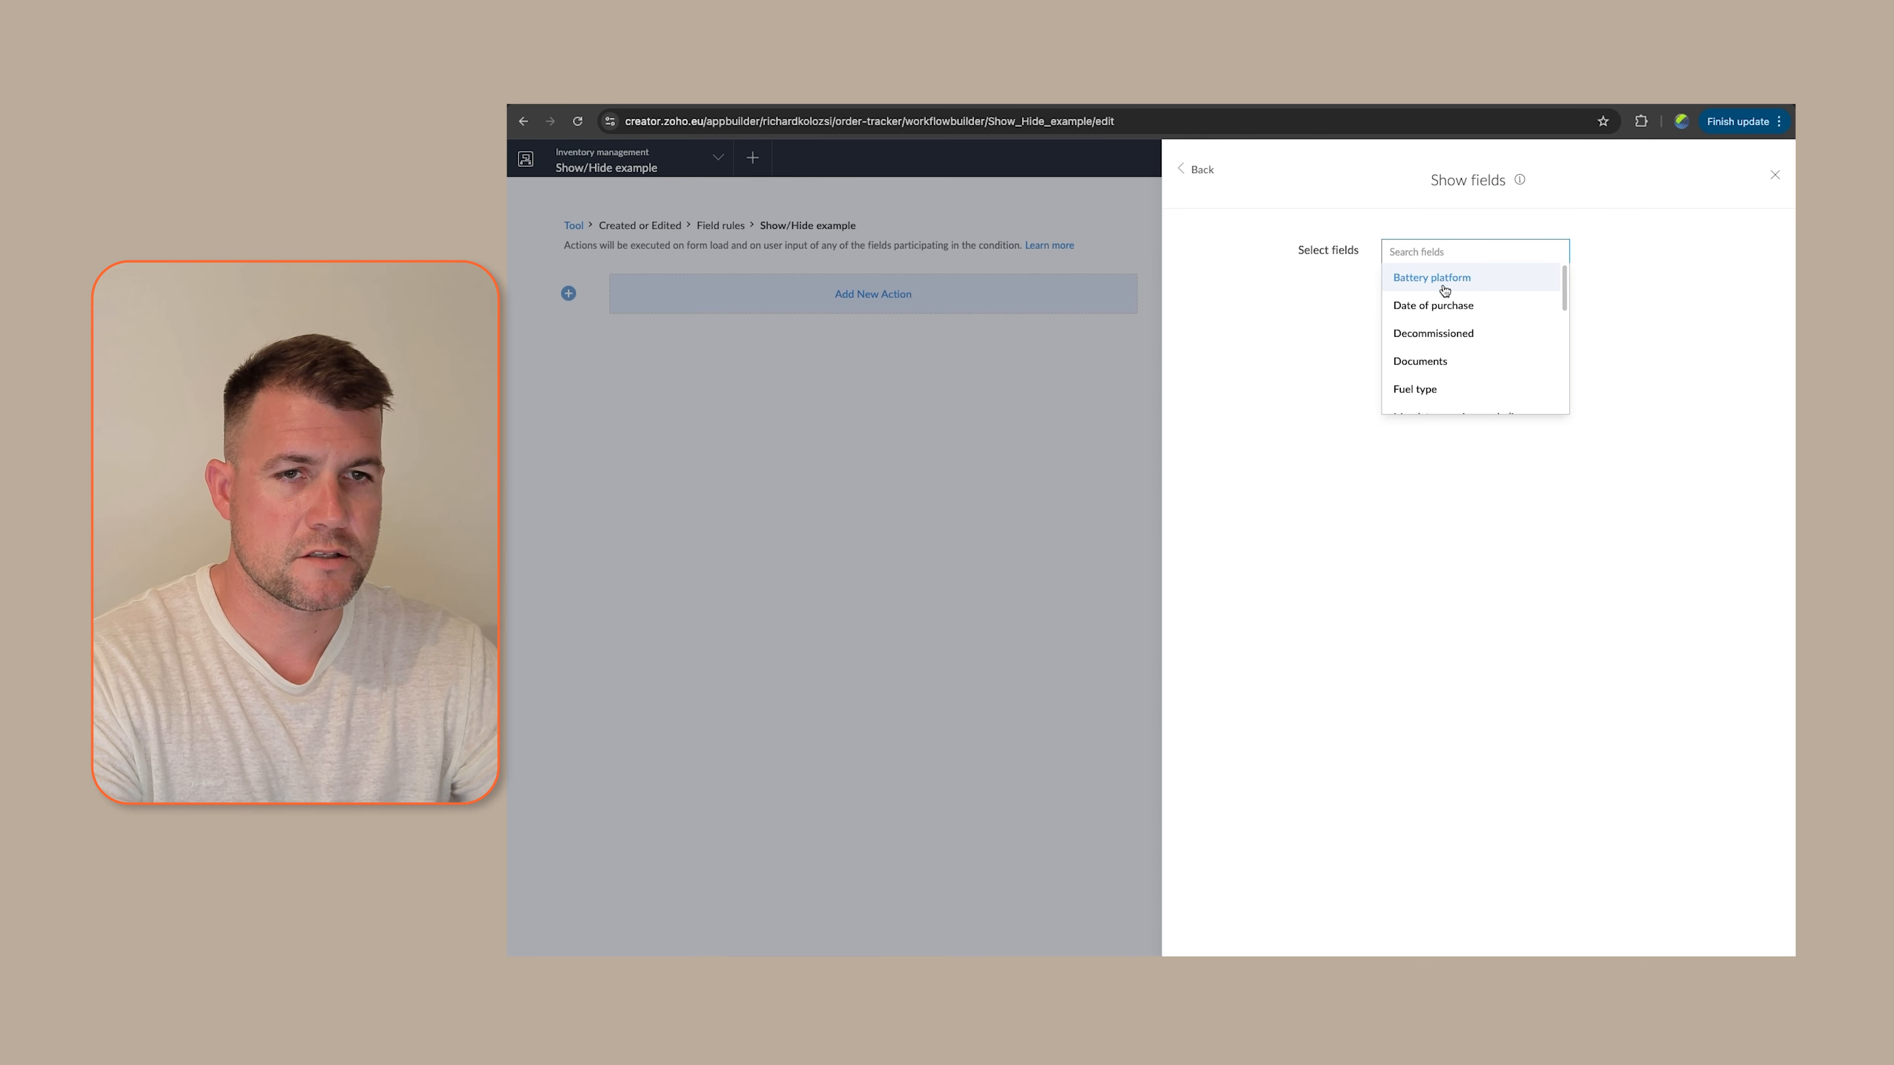
{"action": "type", "text": "bart"}
{"action": "key", "text": "BackSpace"}
{"action": "key", "text": "BackSpace"}
{"action": "key", "text": "Return"}
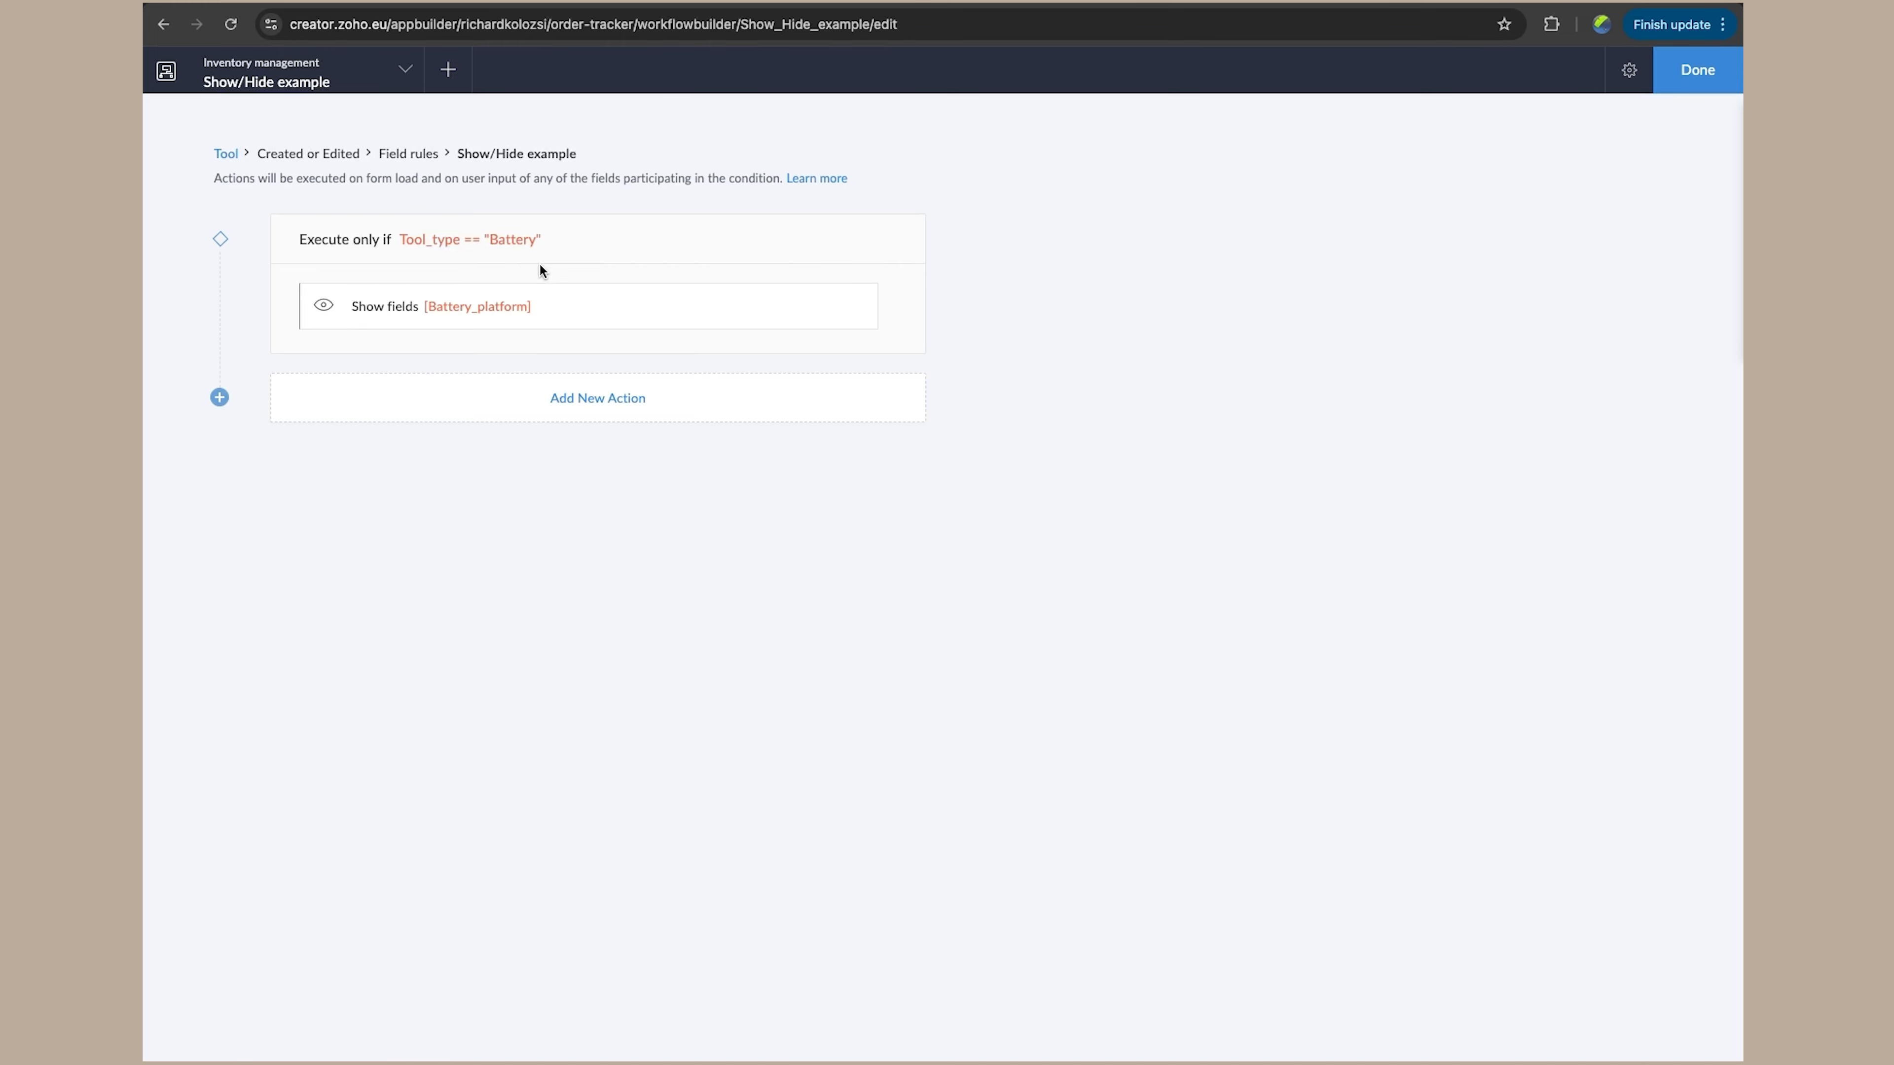
{"action": "left_click", "coordinate": [1702, 80]}
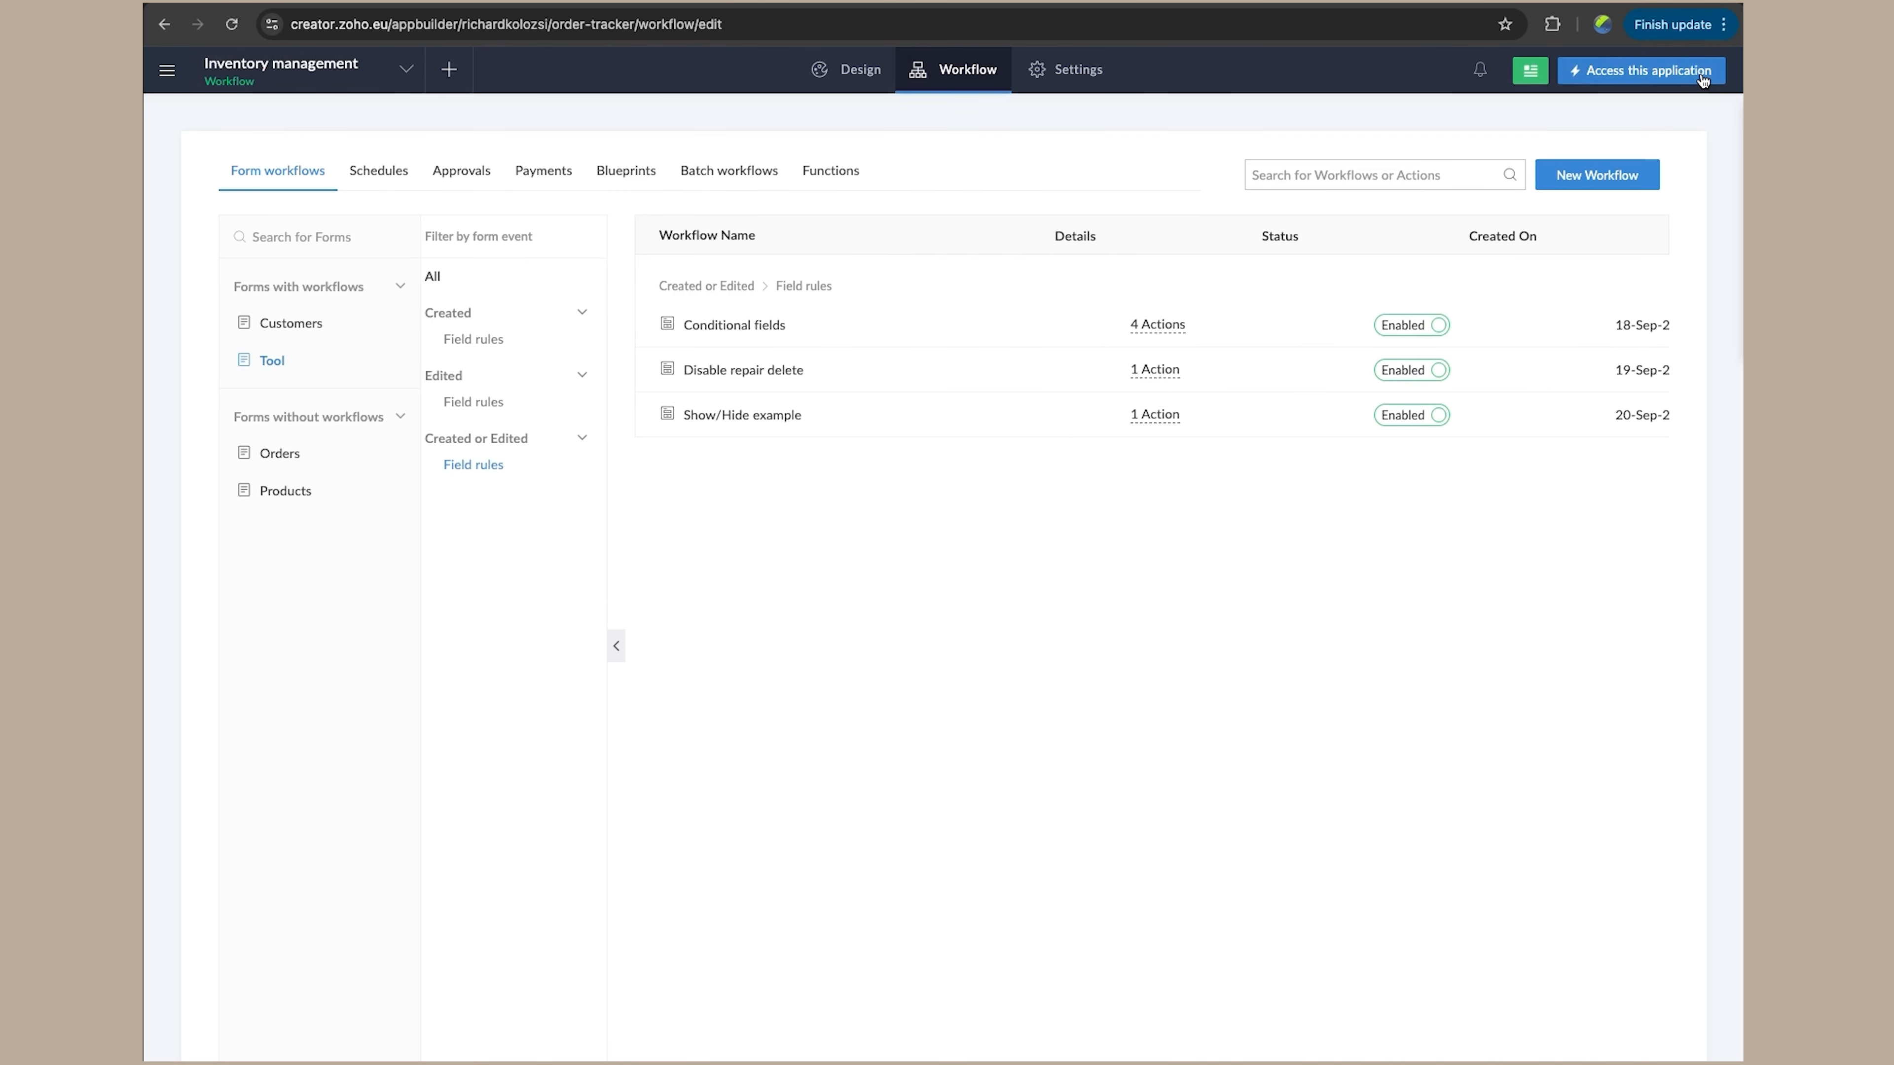
Disable the Tool form's "Hide repairs and decommissioned" and "Default warranty" workflows
{"action": "left_click", "coordinate": [268, 360]}
{"action": "left_click", "coordinate": [1334, 325]}
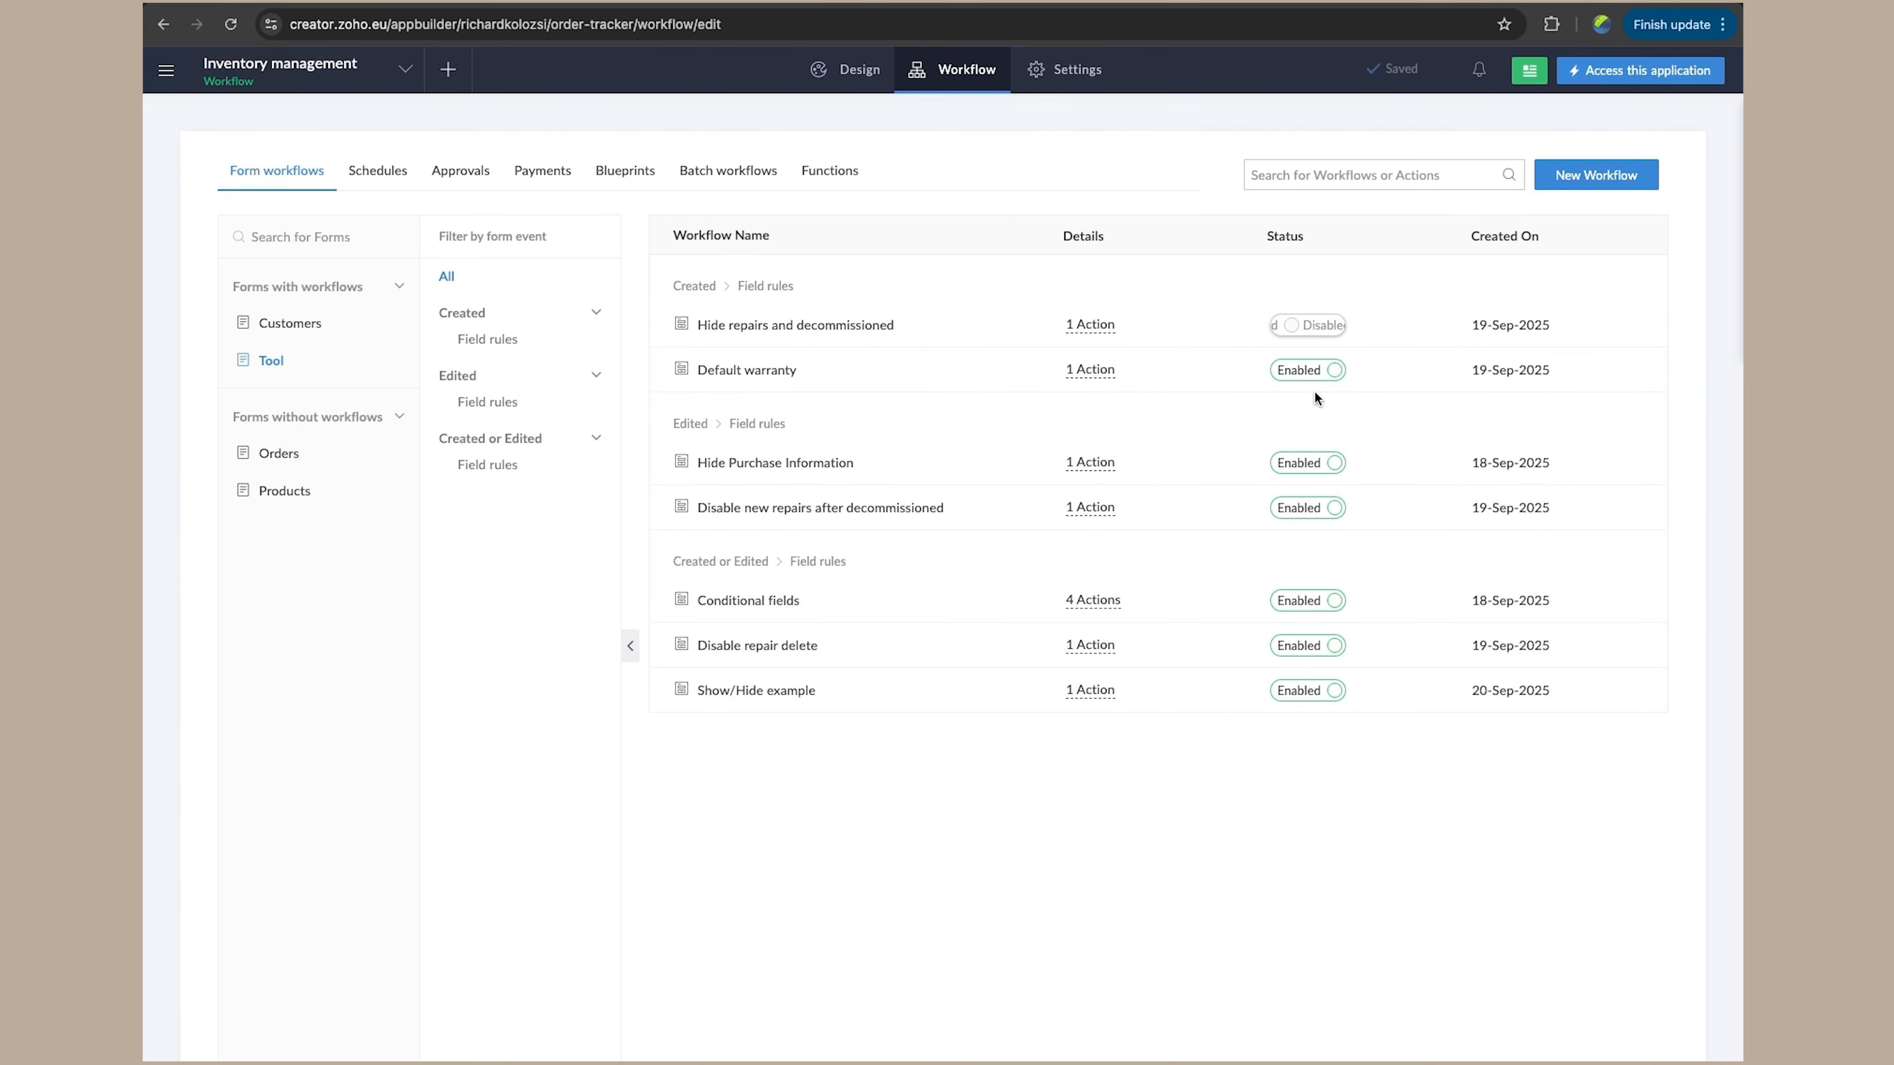
{"action": "left_click", "coordinate": [1320, 373]}
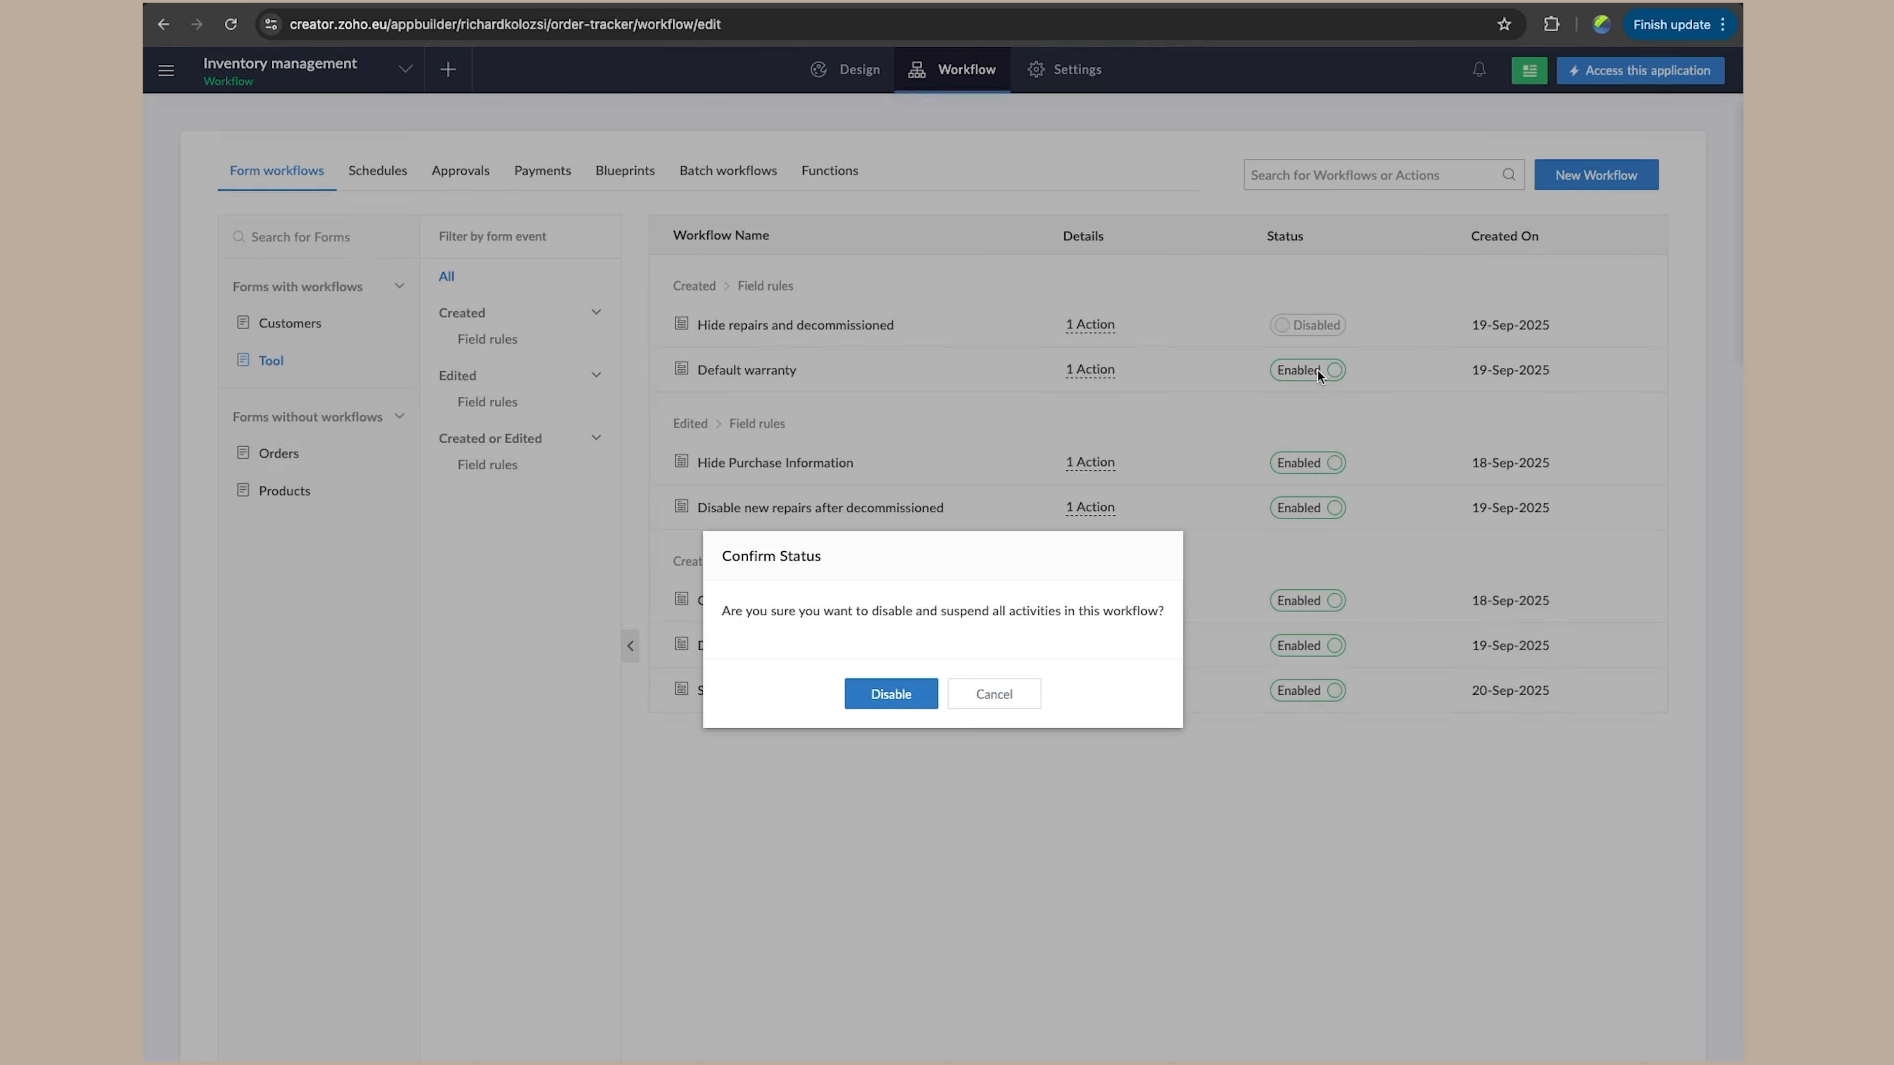
{"action": "left_click", "coordinate": [887, 683]}
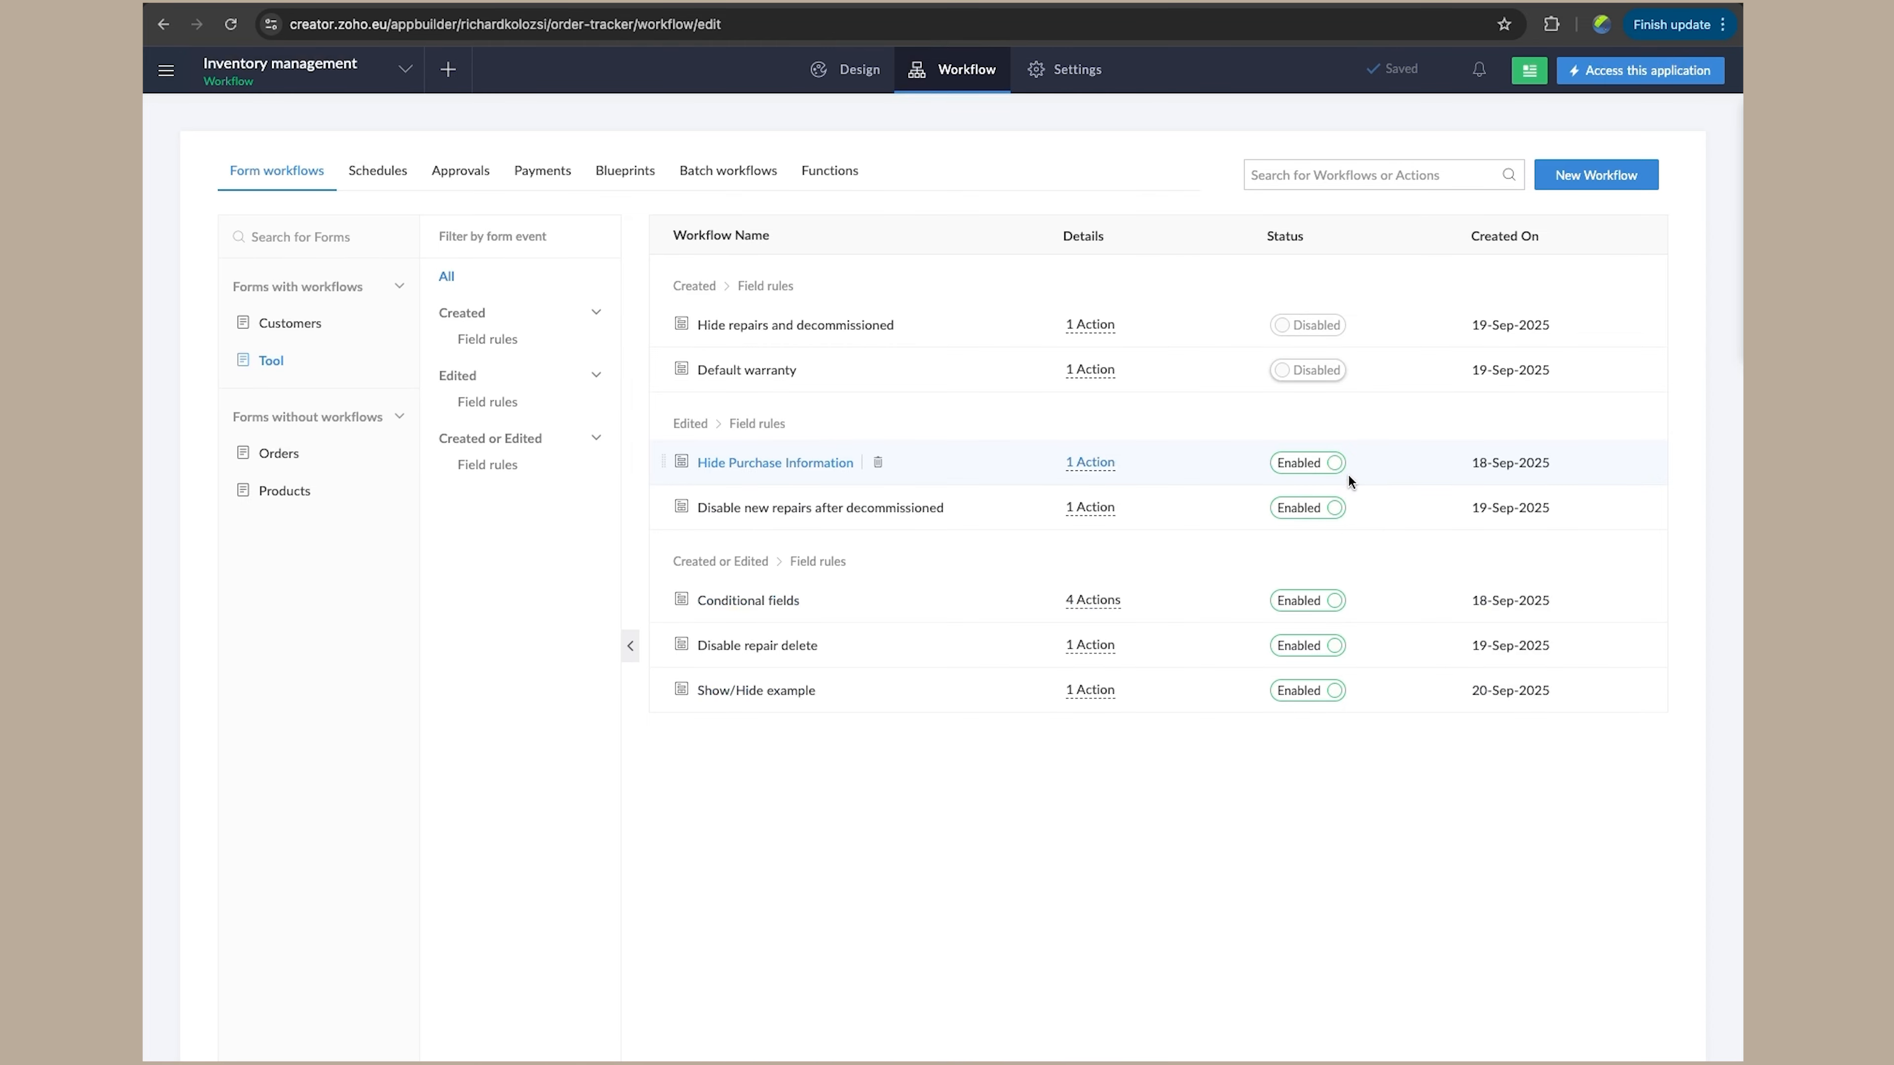
Disable the "Hide Purchase Information" and "Disable new repairs after decommissioned" workflows
{"action": "left_click", "coordinate": [1333, 473]}
{"action": "left_click", "coordinate": [885, 697]}
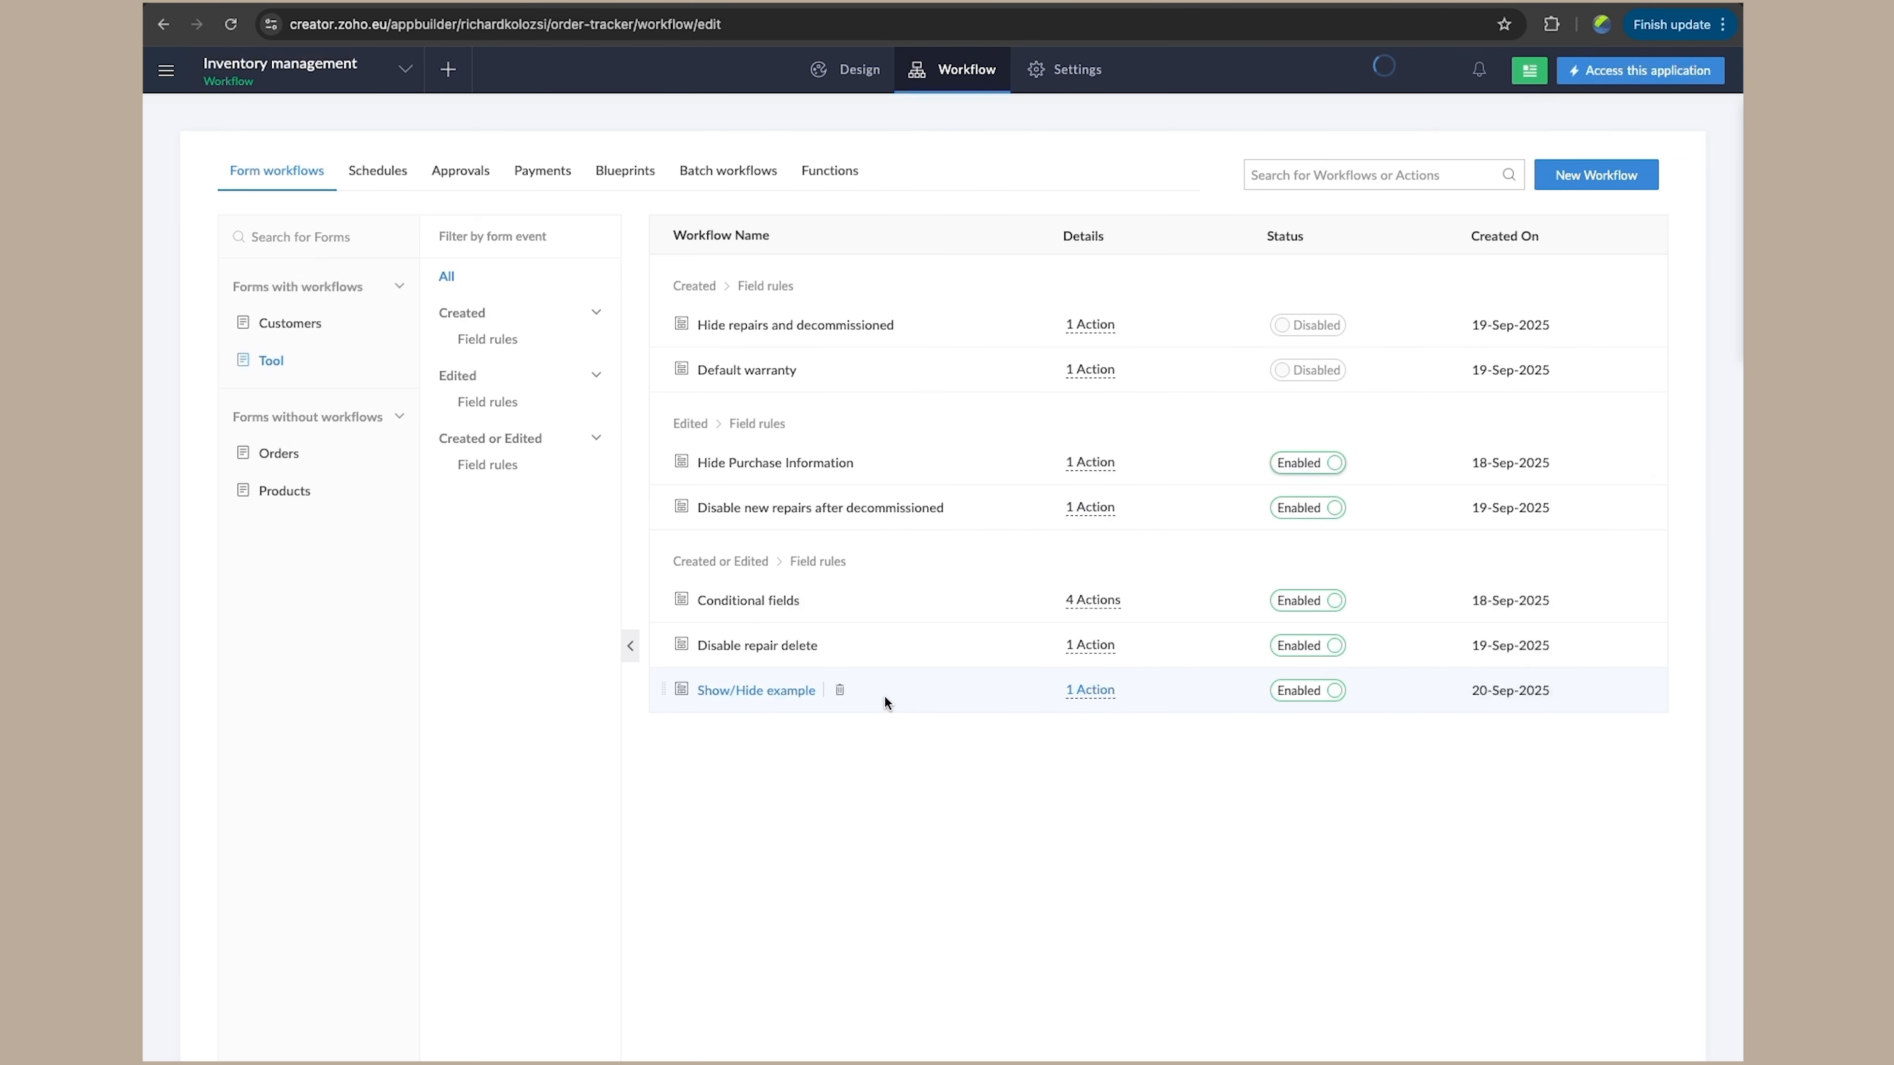
{"action": "left_click", "coordinate": [1334, 511]}
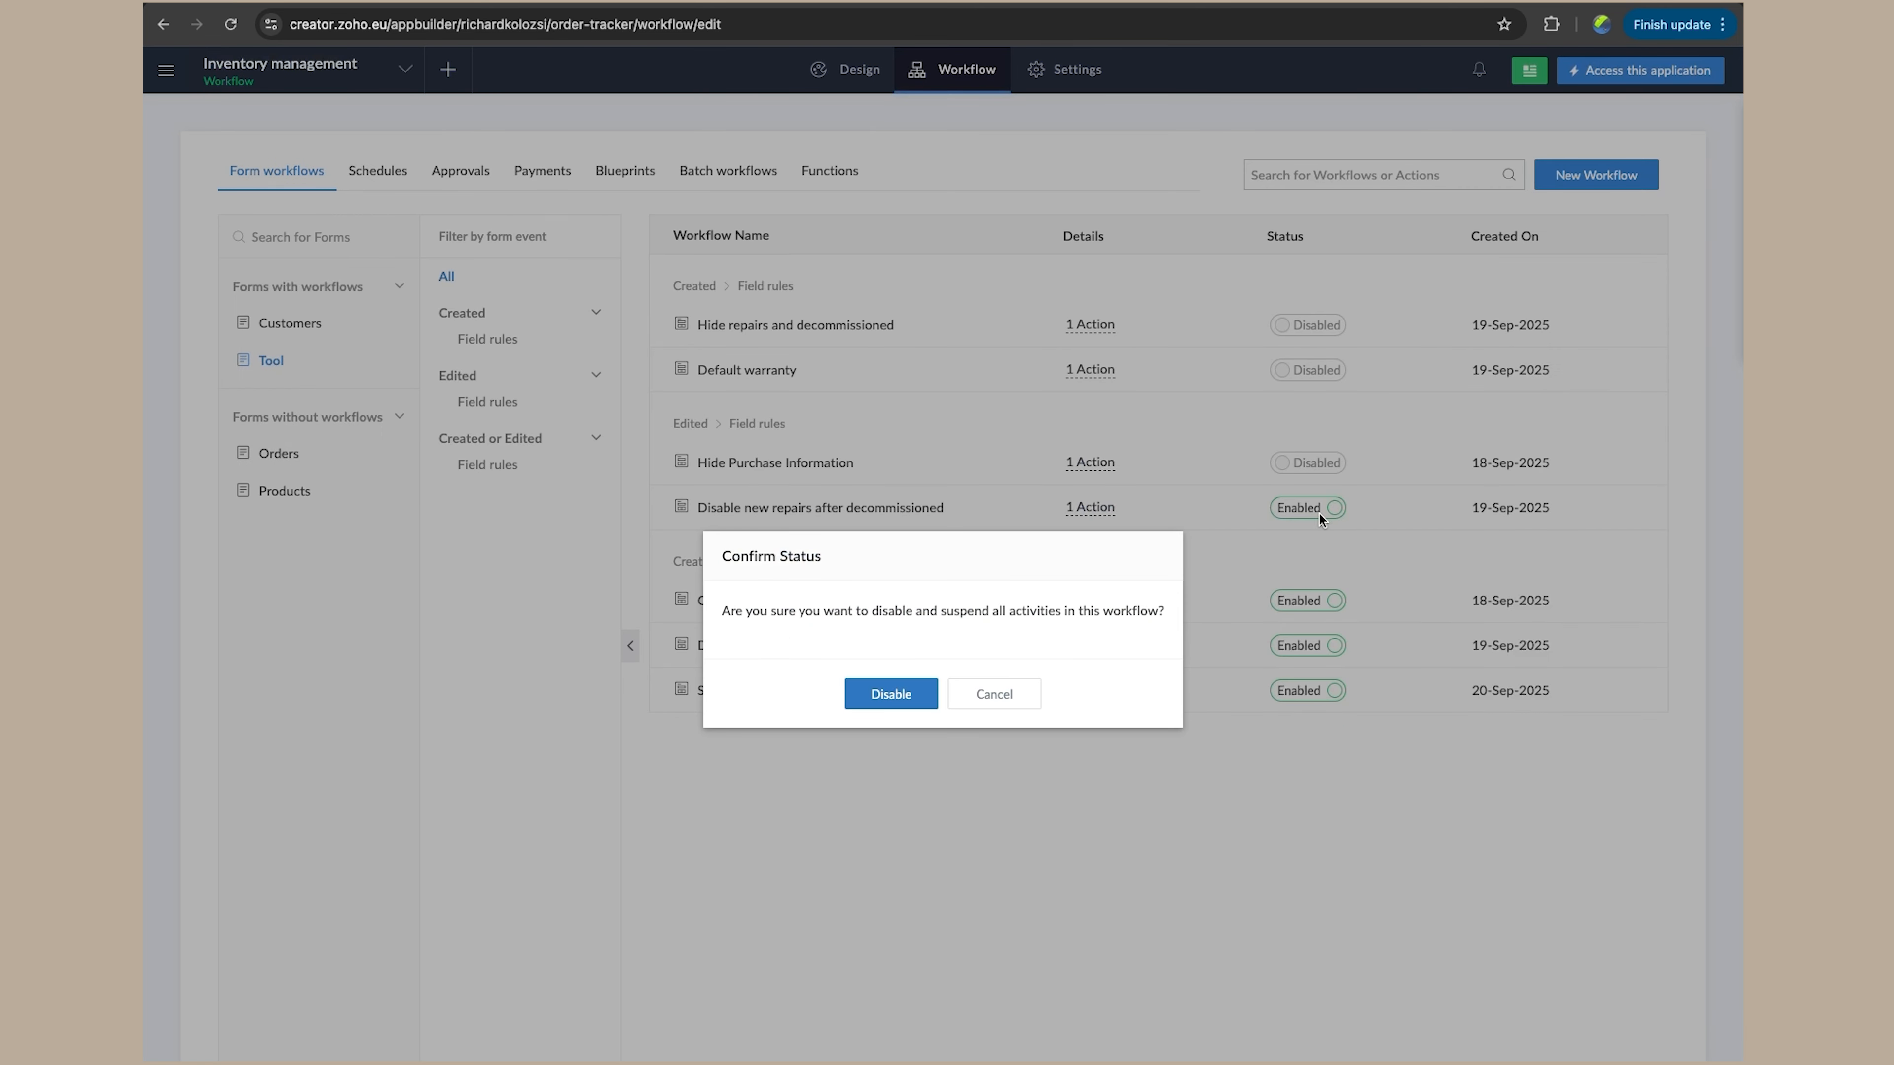
{"action": "left_click", "coordinate": [891, 694]}
Disable the "Conditional fields" and "Disable repair delete" workflows
{"action": "left_click", "coordinate": [1331, 601]}
{"action": "left_click", "coordinate": [911, 692]}
{"action": "left_click", "coordinate": [1322, 646]}
{"action": "left_click", "coordinate": [923, 688]}
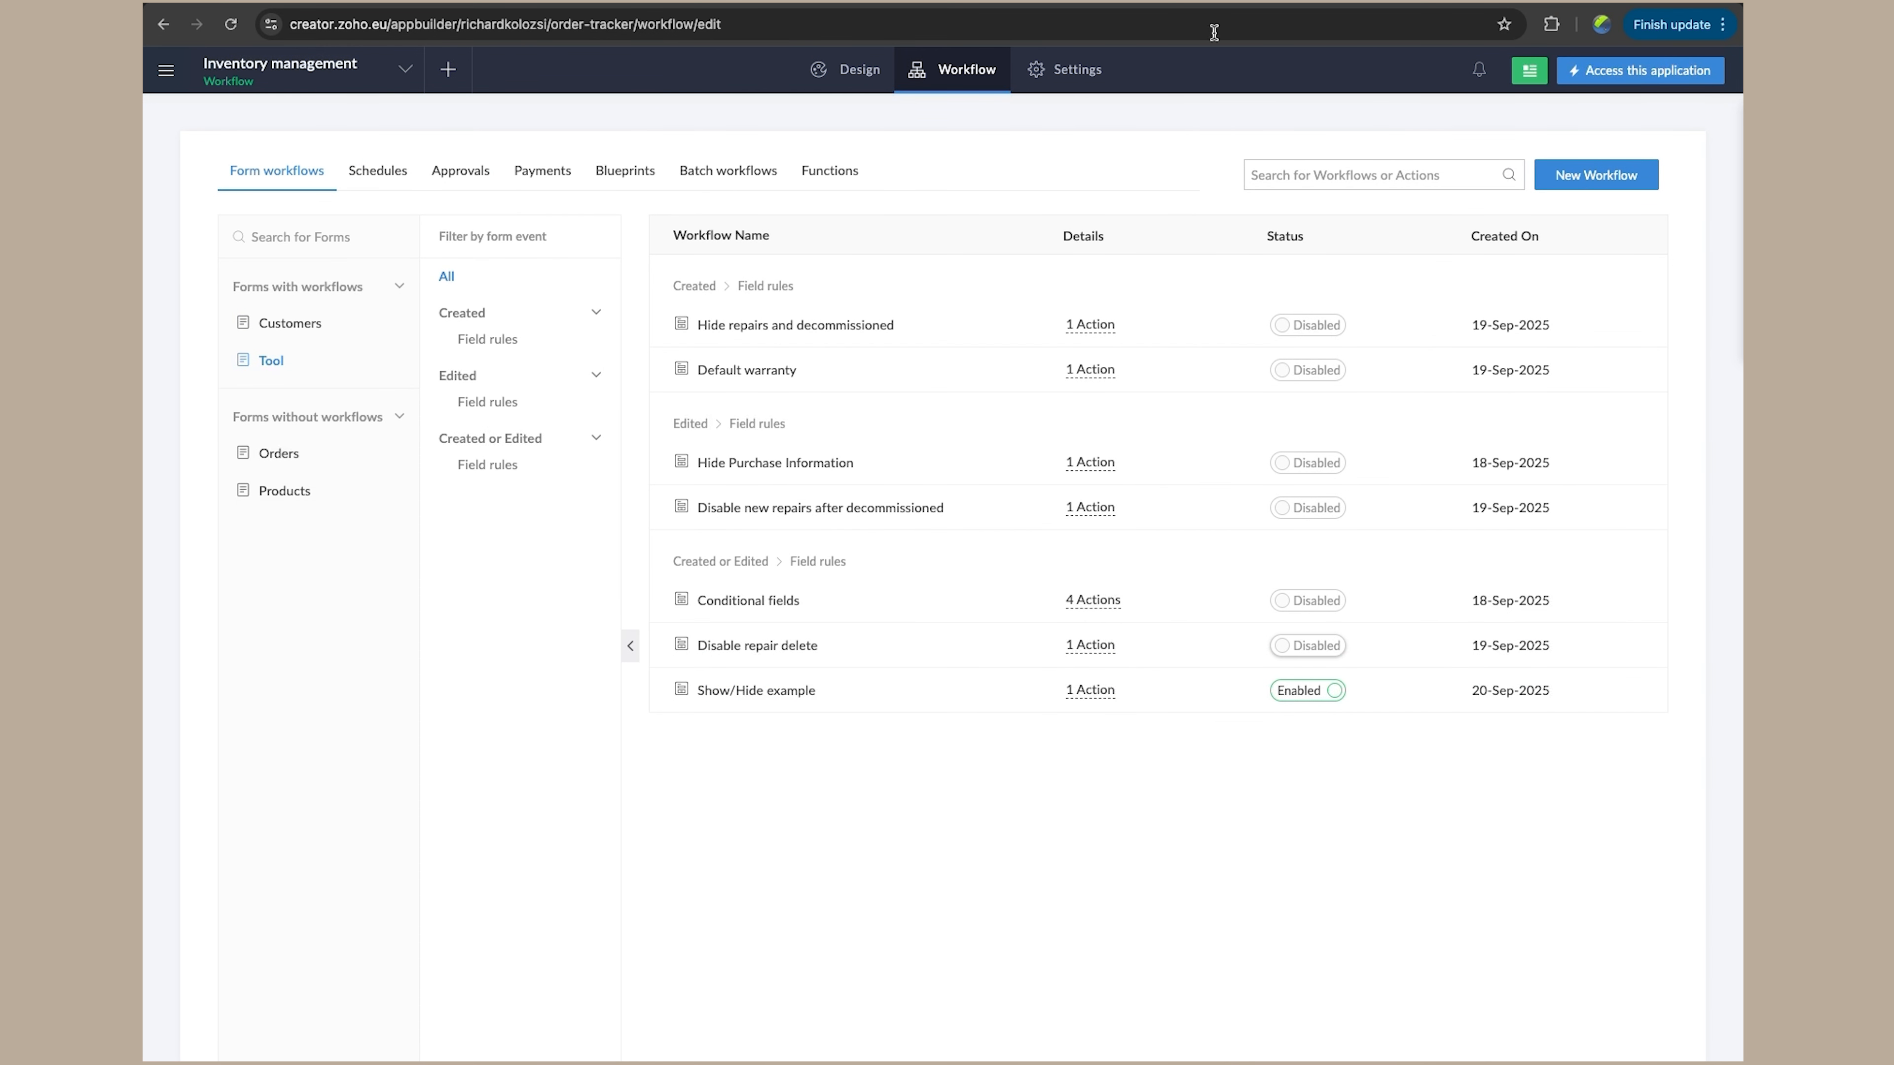
Test the rule in the live Tool form by choosing Battery as the tool type and clearing it again
{"action": "left_click", "coordinate": [1609, 71]}
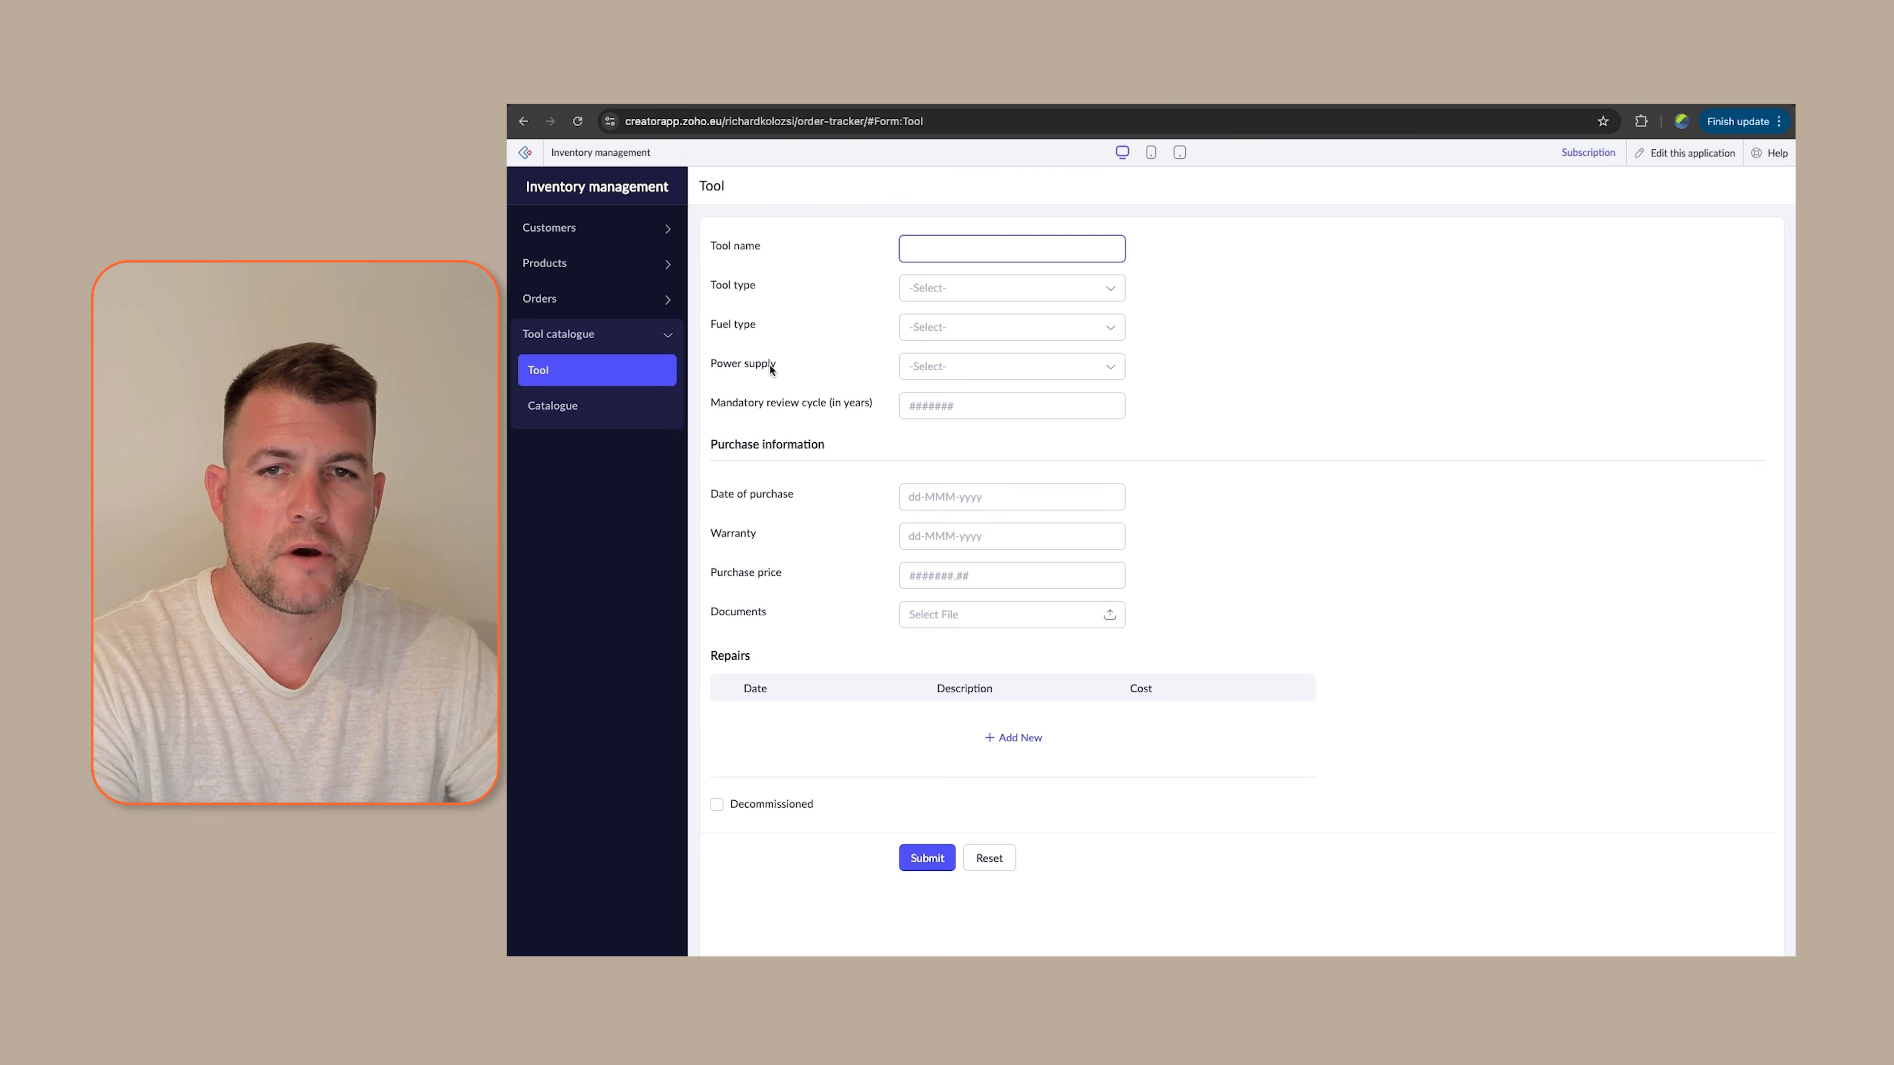
{"action": "left_click", "coordinate": [984, 298]}
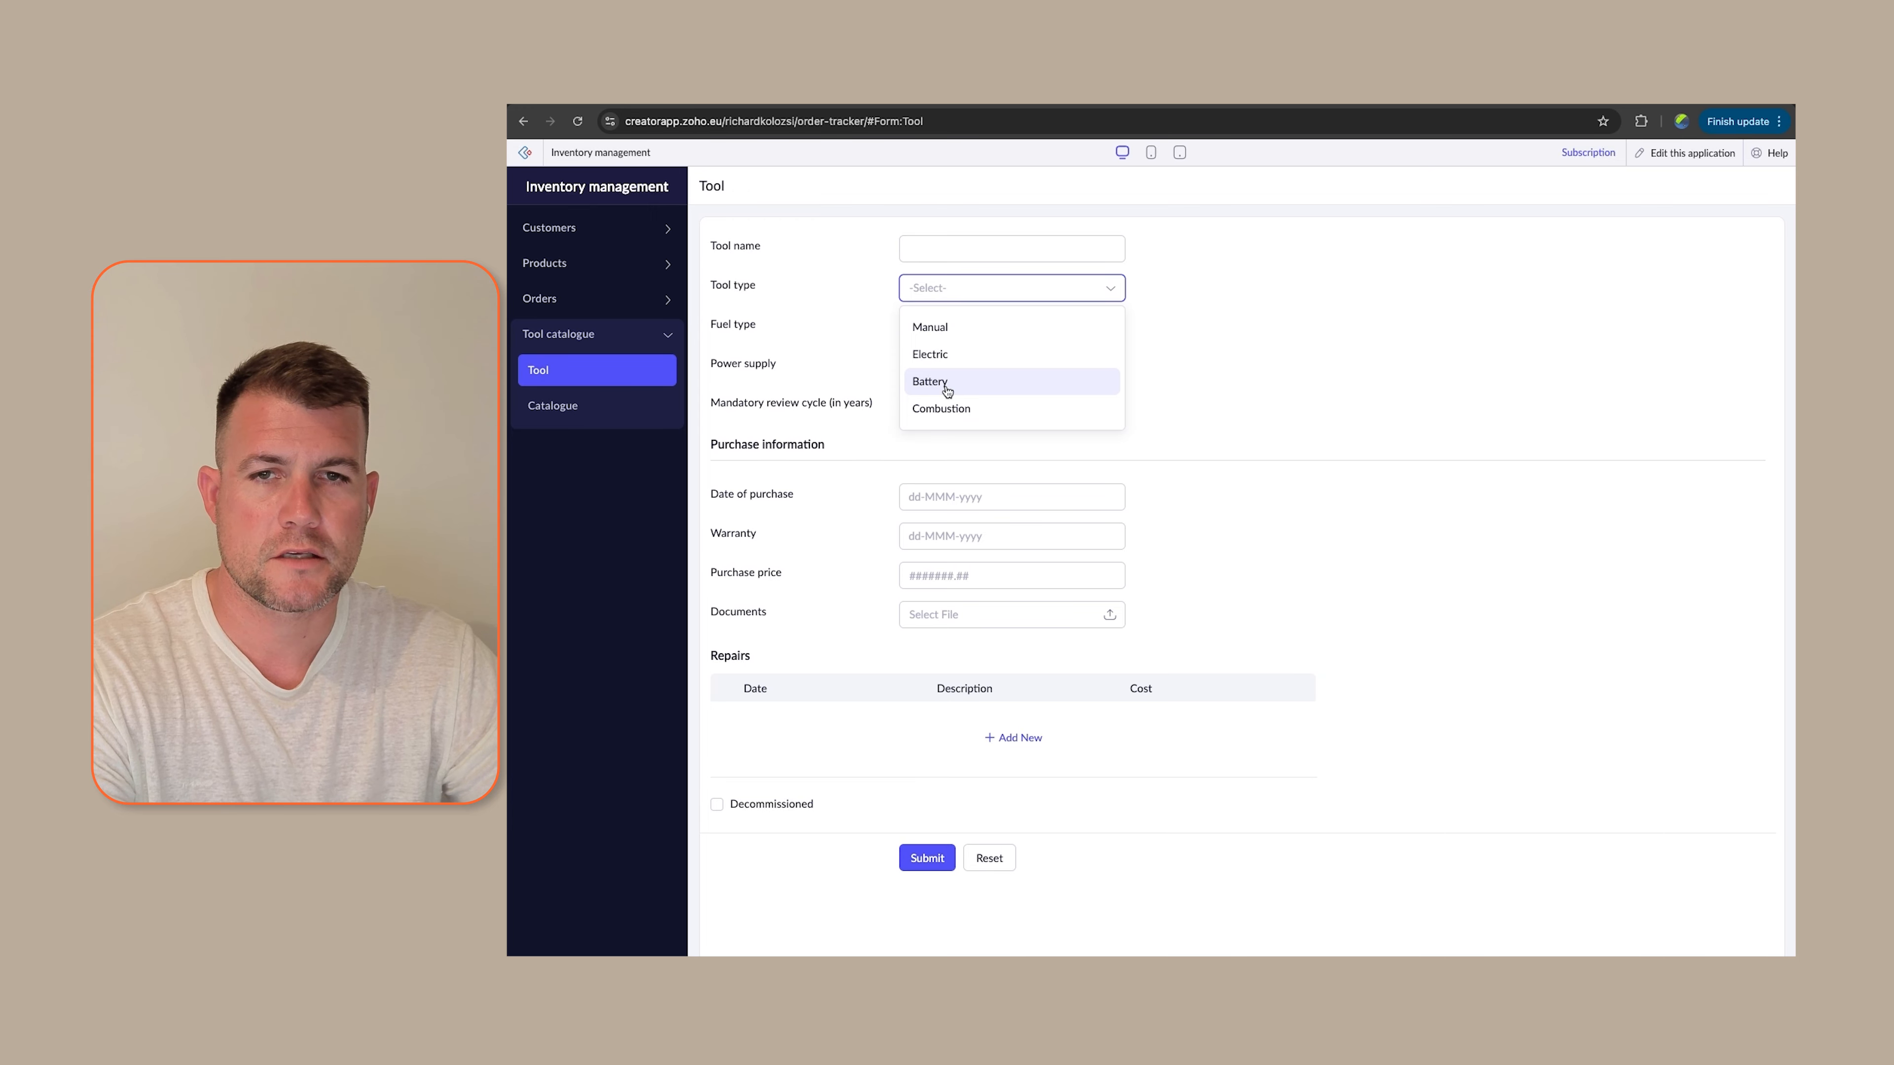
{"action": "left_click", "coordinate": [929, 382]}
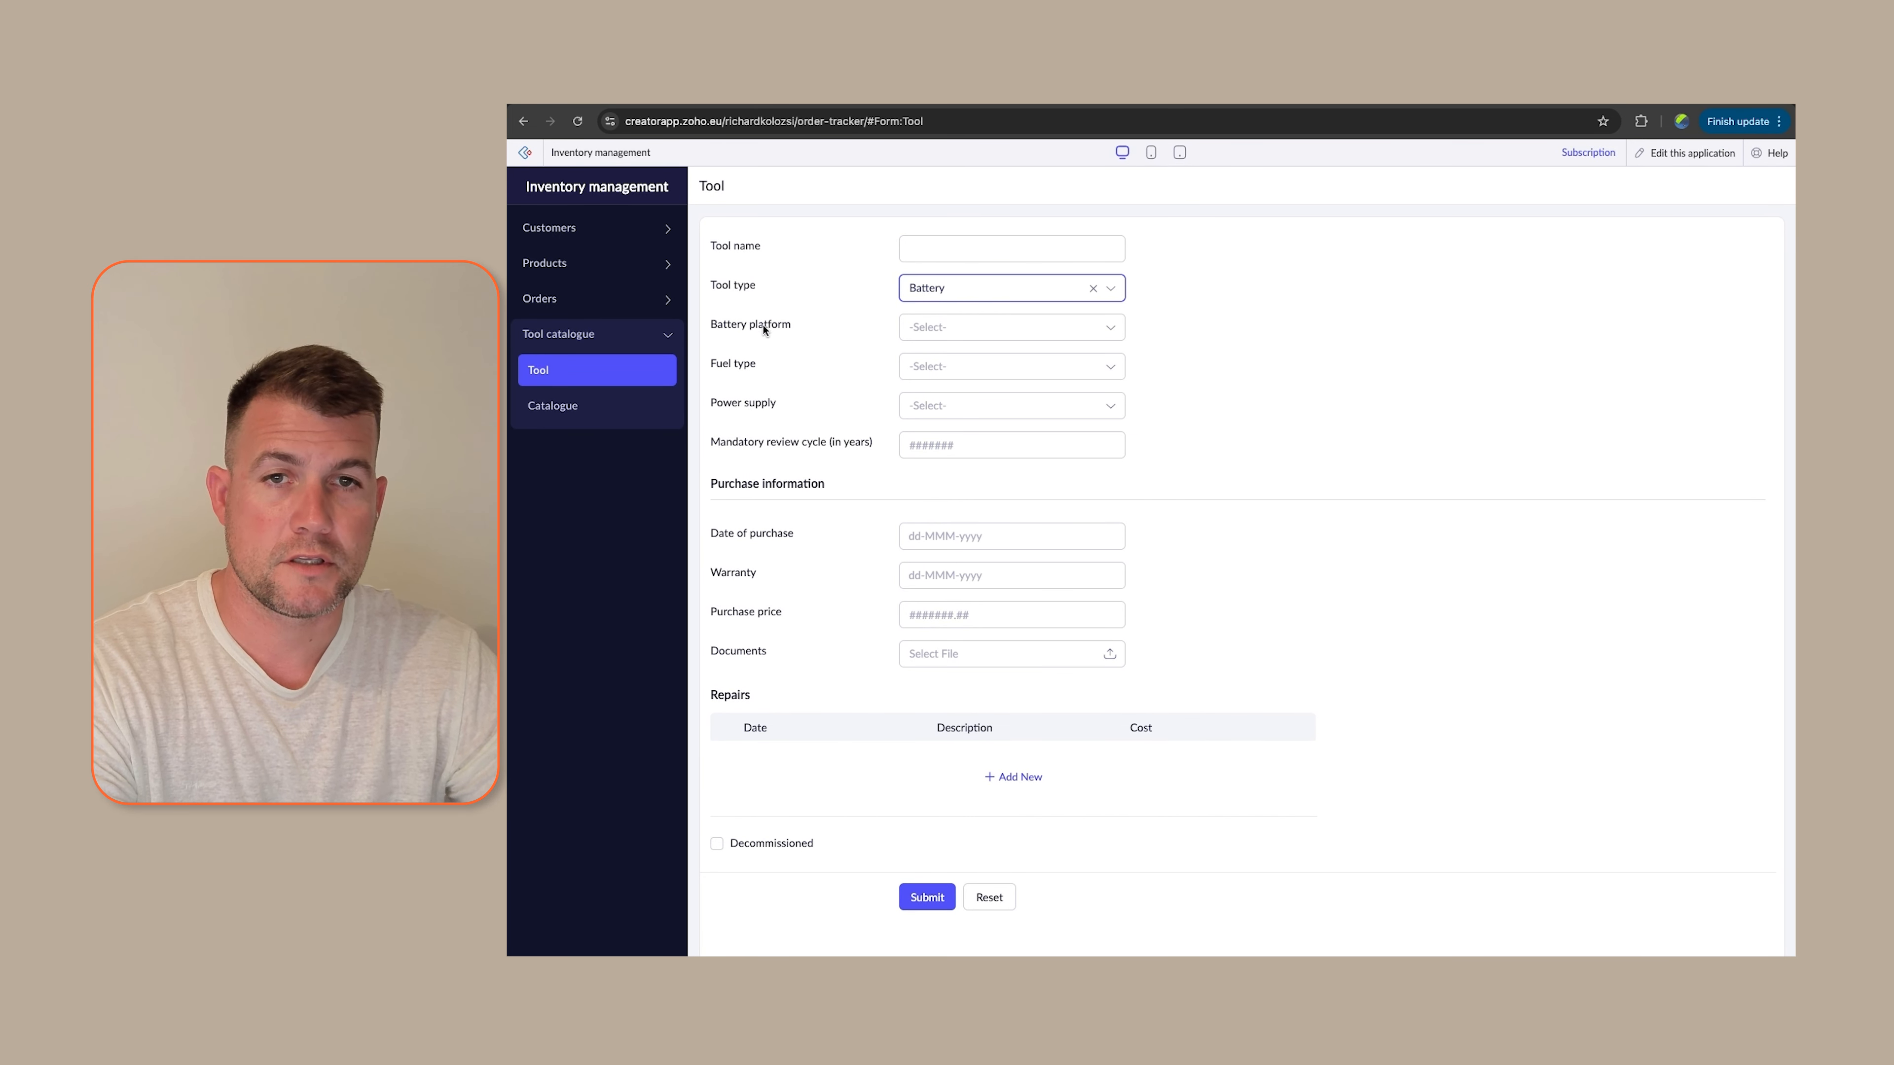
{"action": "left_click", "coordinate": [1085, 297]}
{"action": "left_click", "coordinate": [1093, 289]}
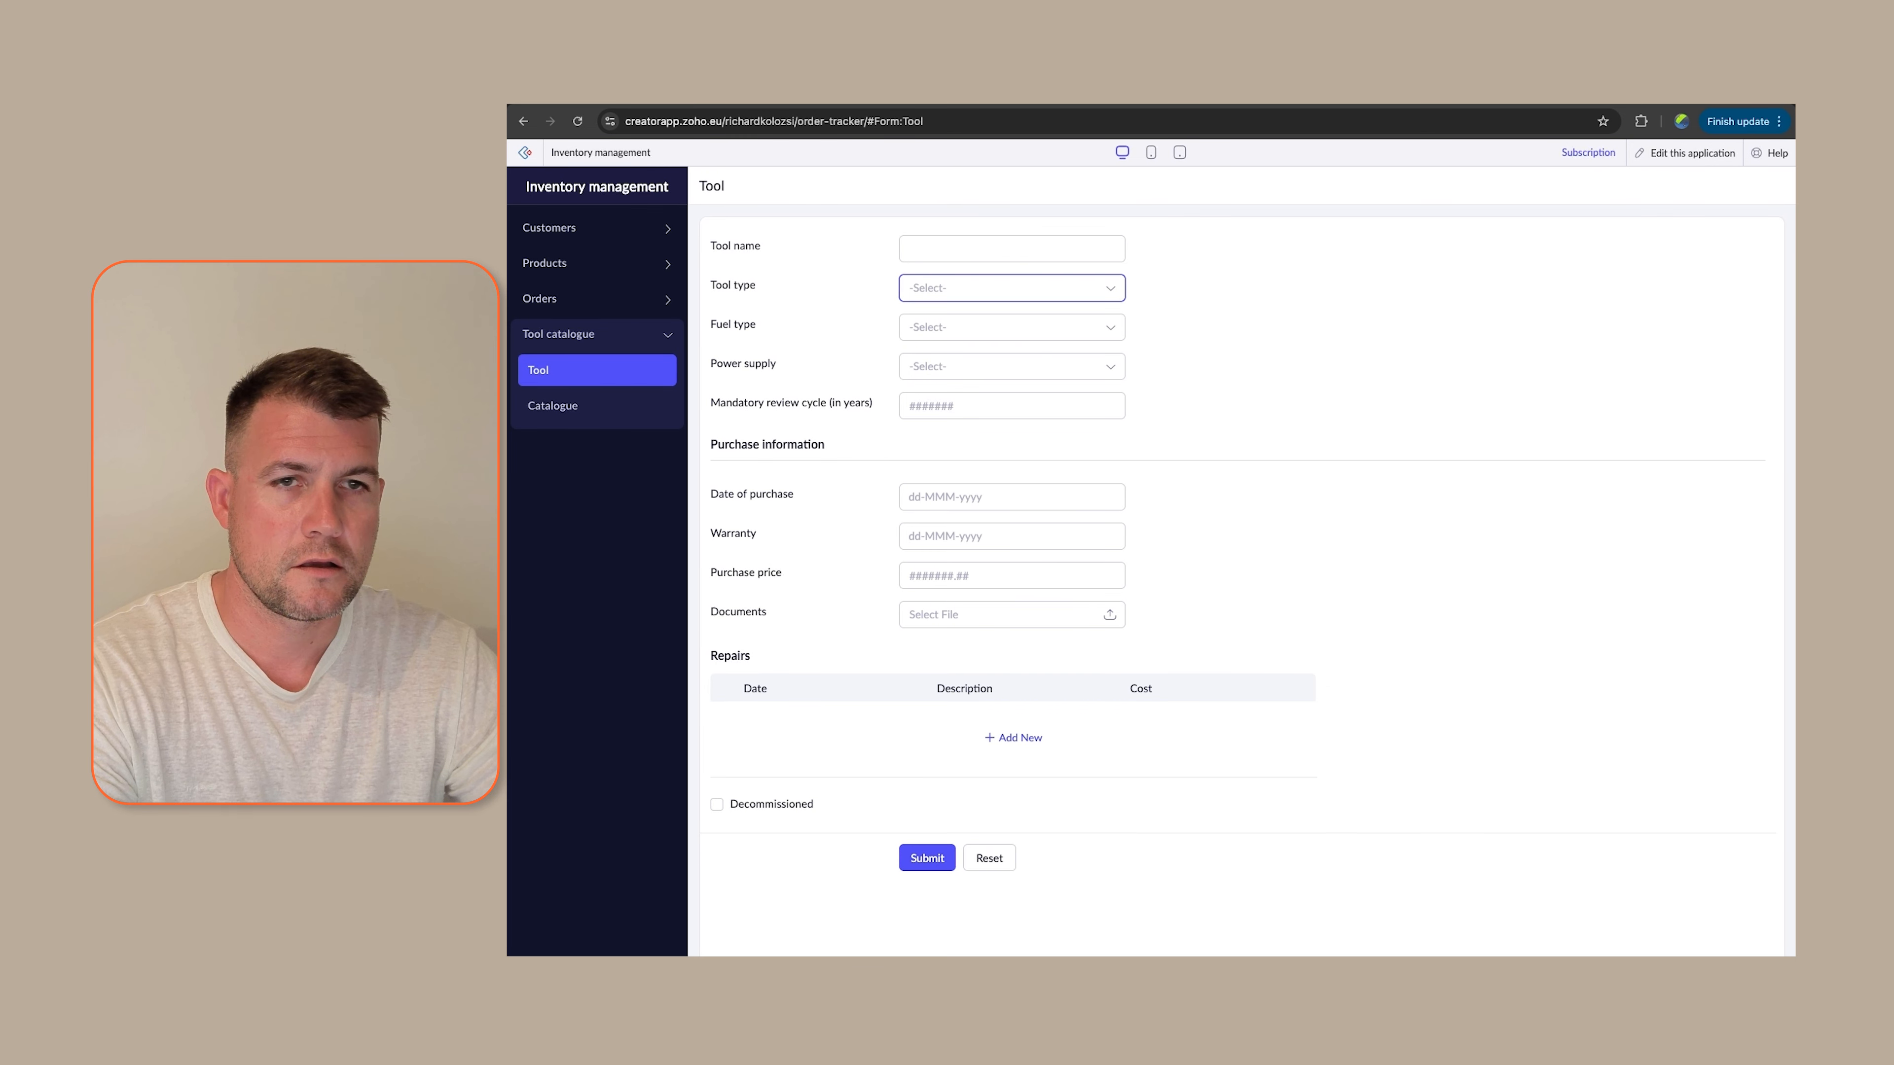
Return to the application editor and review the Show fields action in the Tool form's Show/Hide example workflow
{"action": "left_click", "coordinate": [1689, 155]}
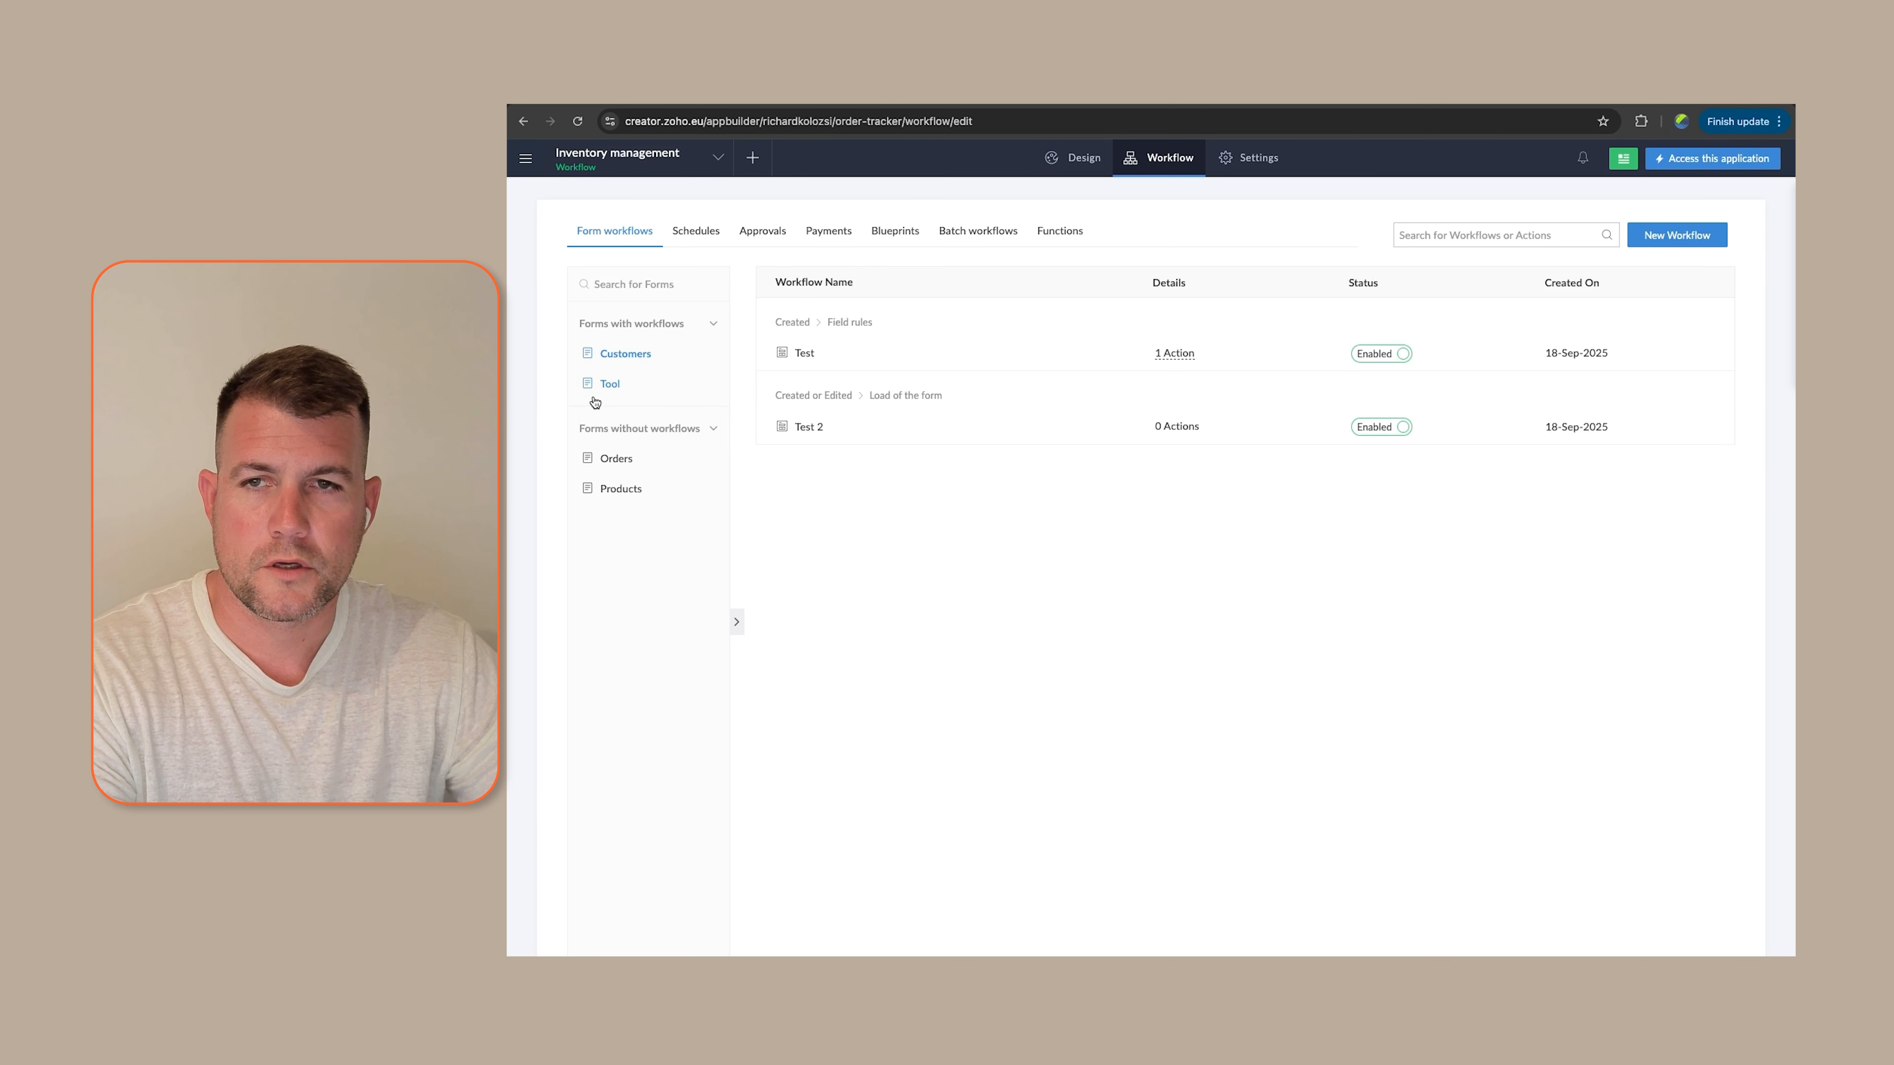
{"action": "left_click", "coordinate": [606, 385]}
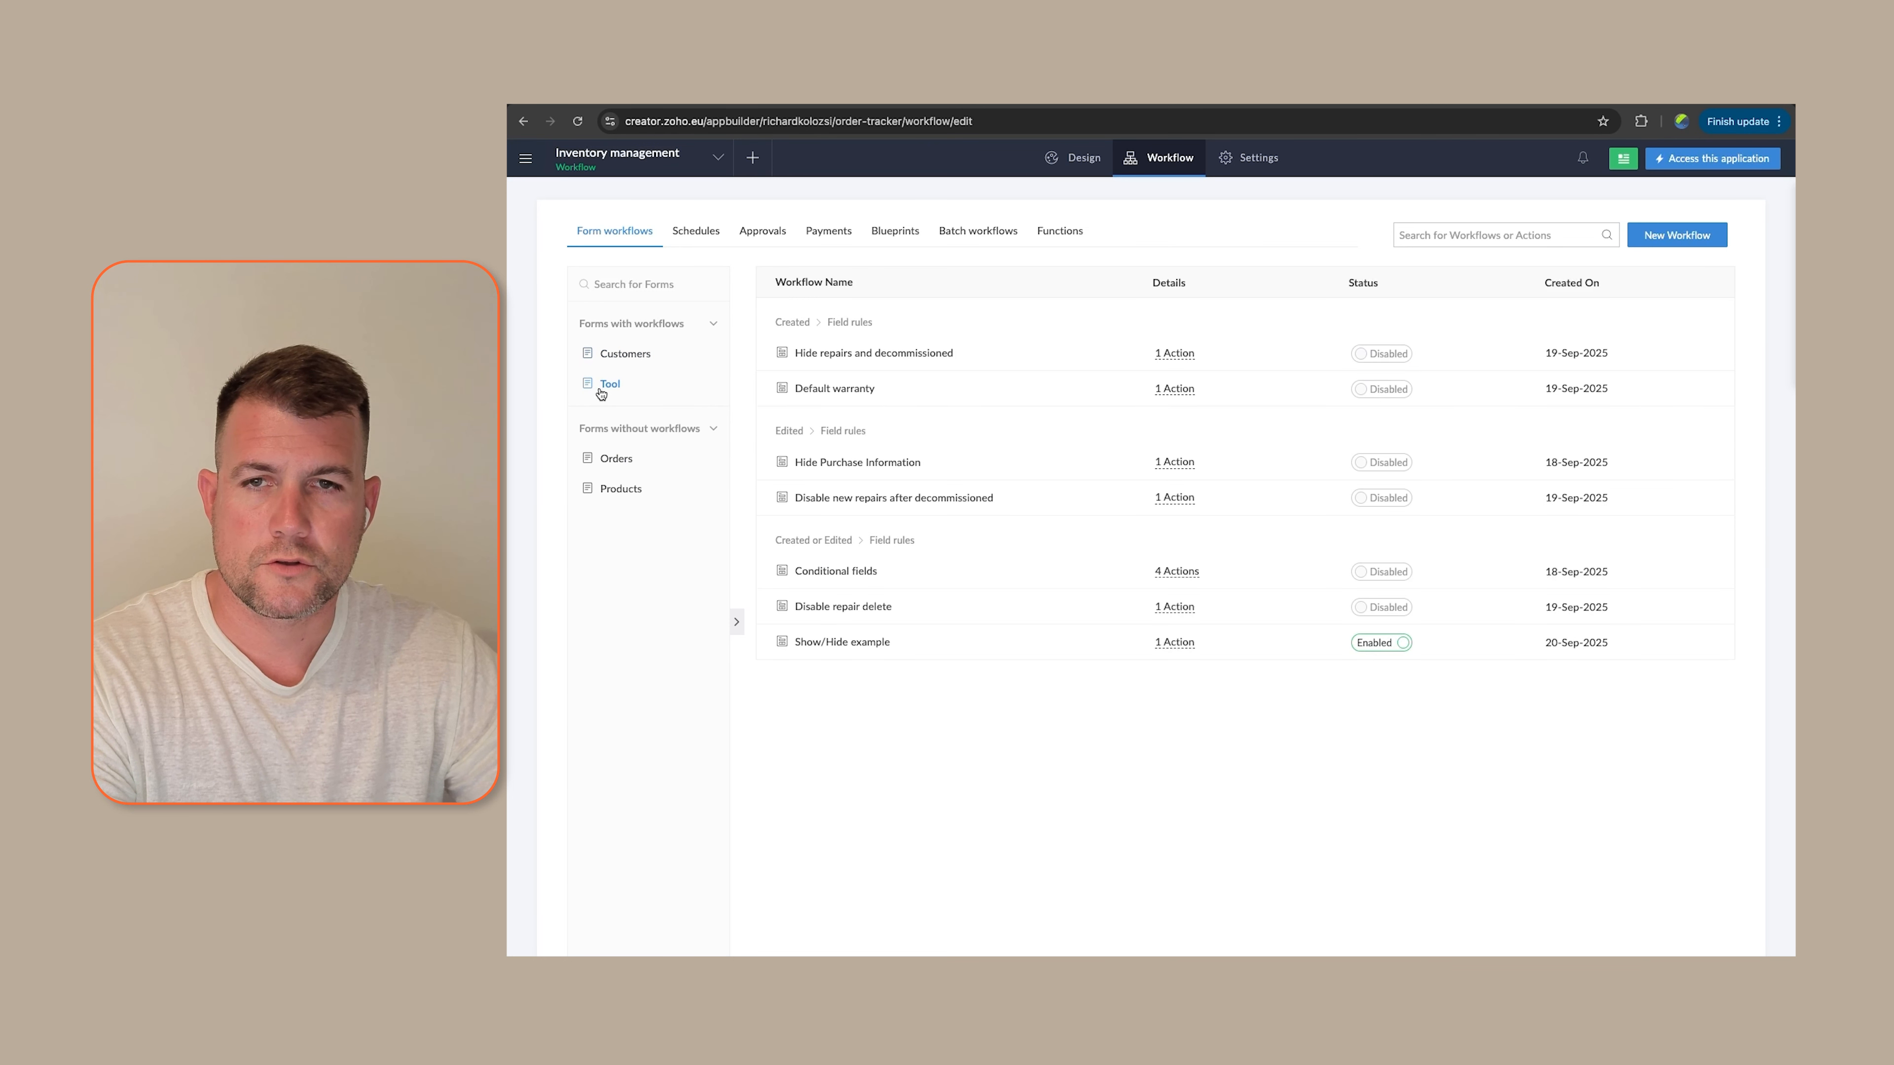
{"action": "left_click", "coordinate": [867, 646]}
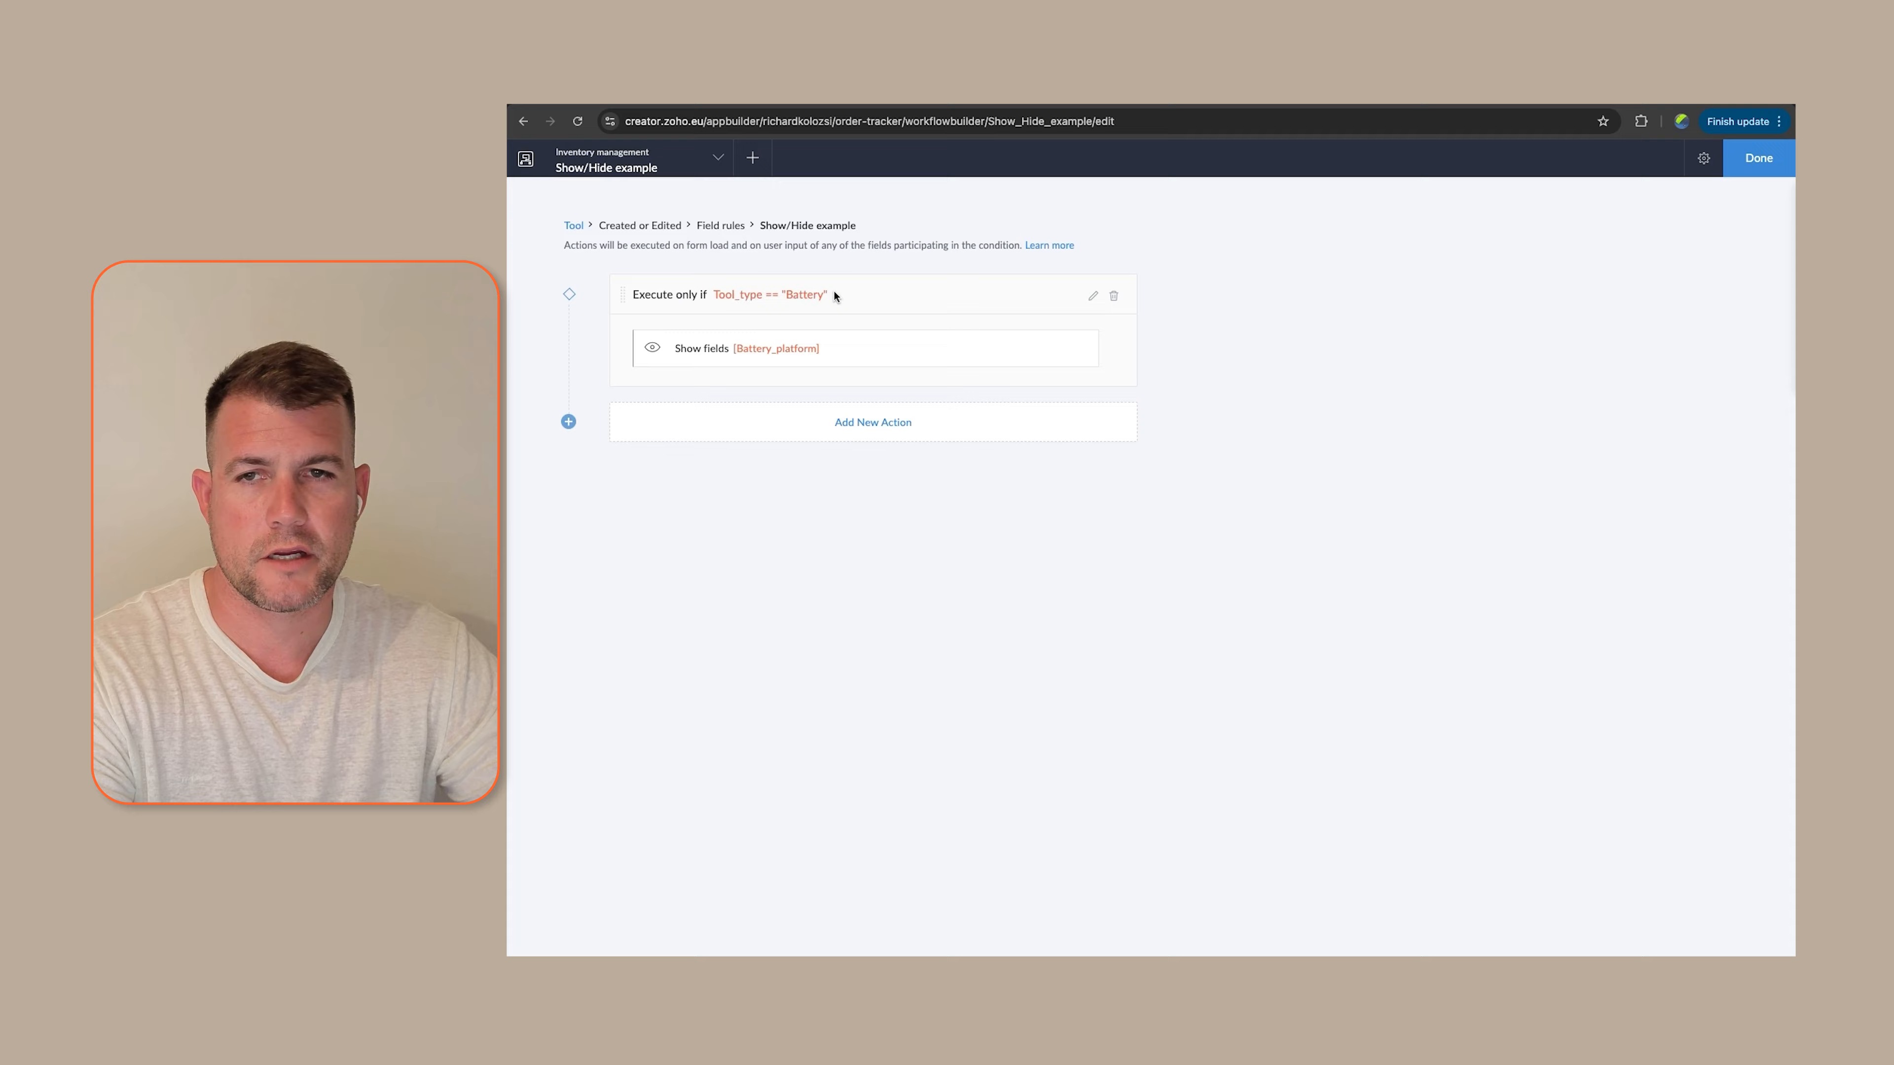
{"action": "mouse_move", "coordinate": [672, 361]}
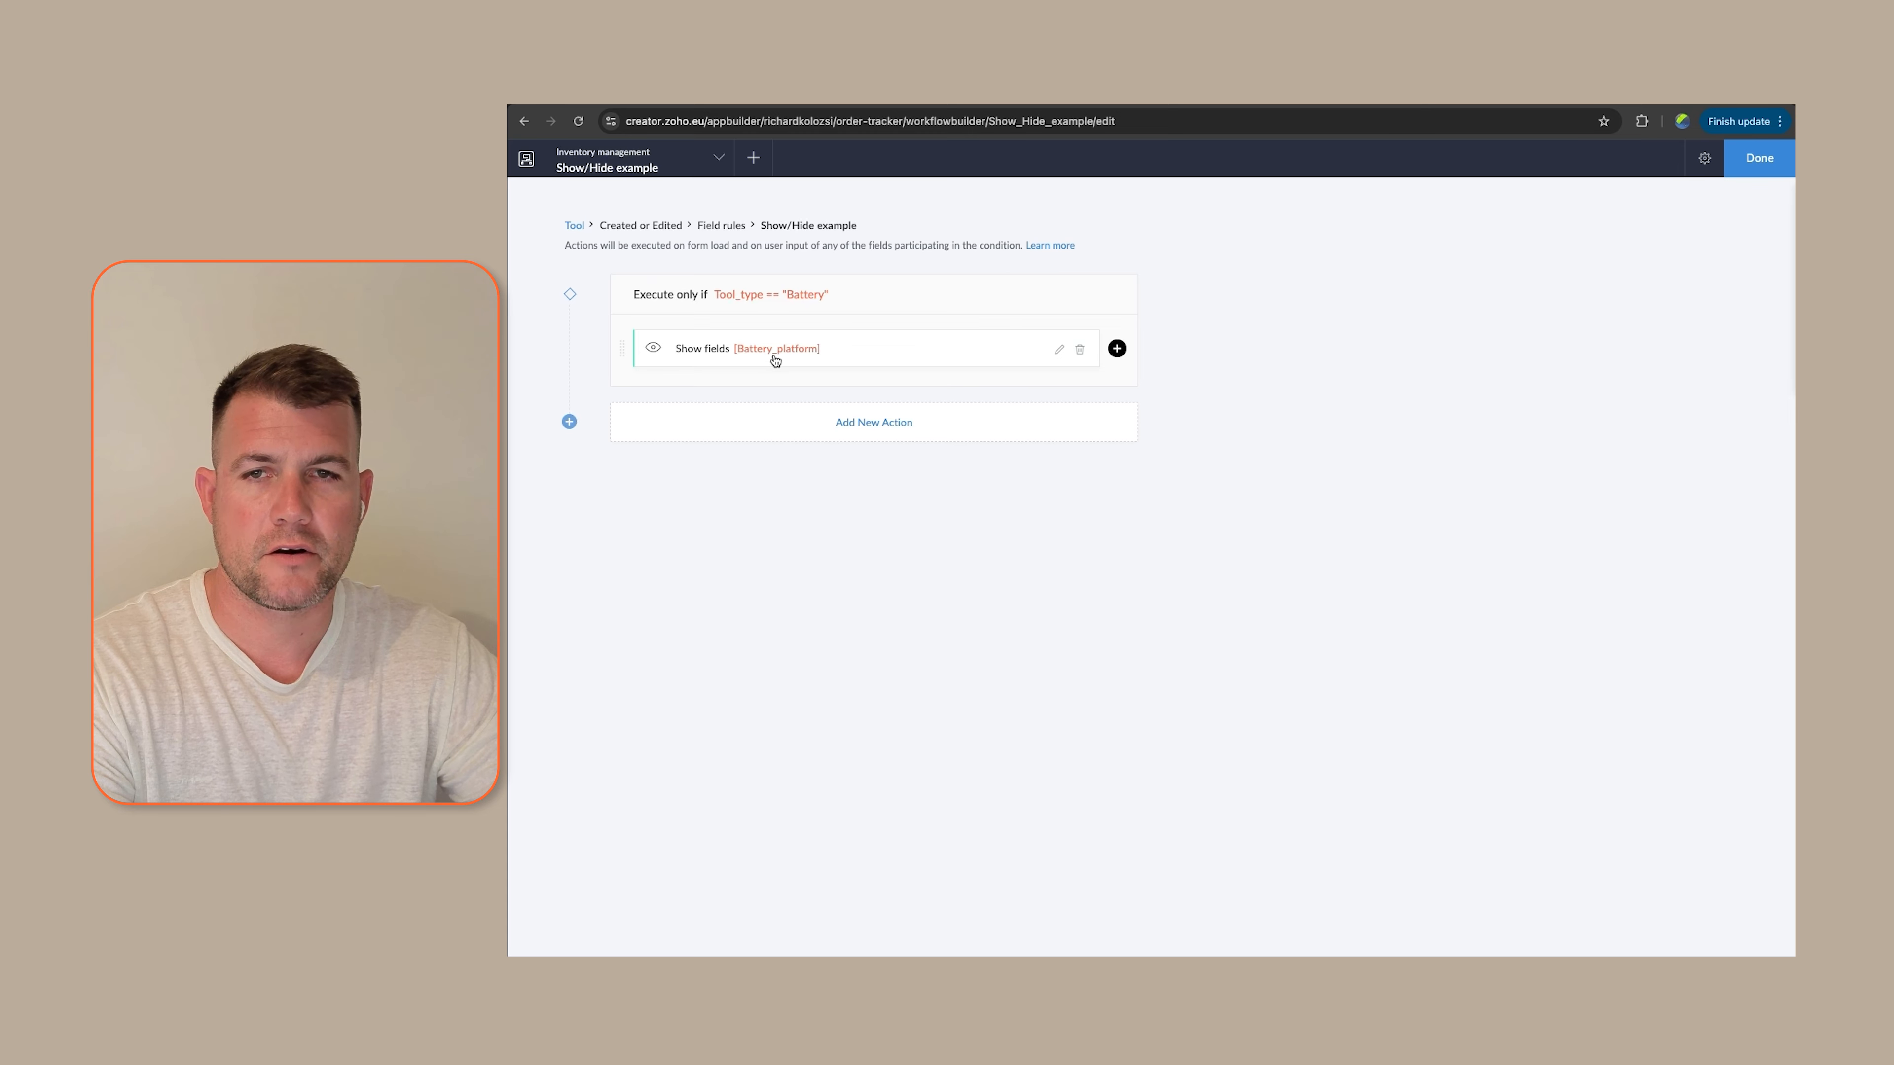
{"action": "left_click", "coordinate": [1056, 351]}
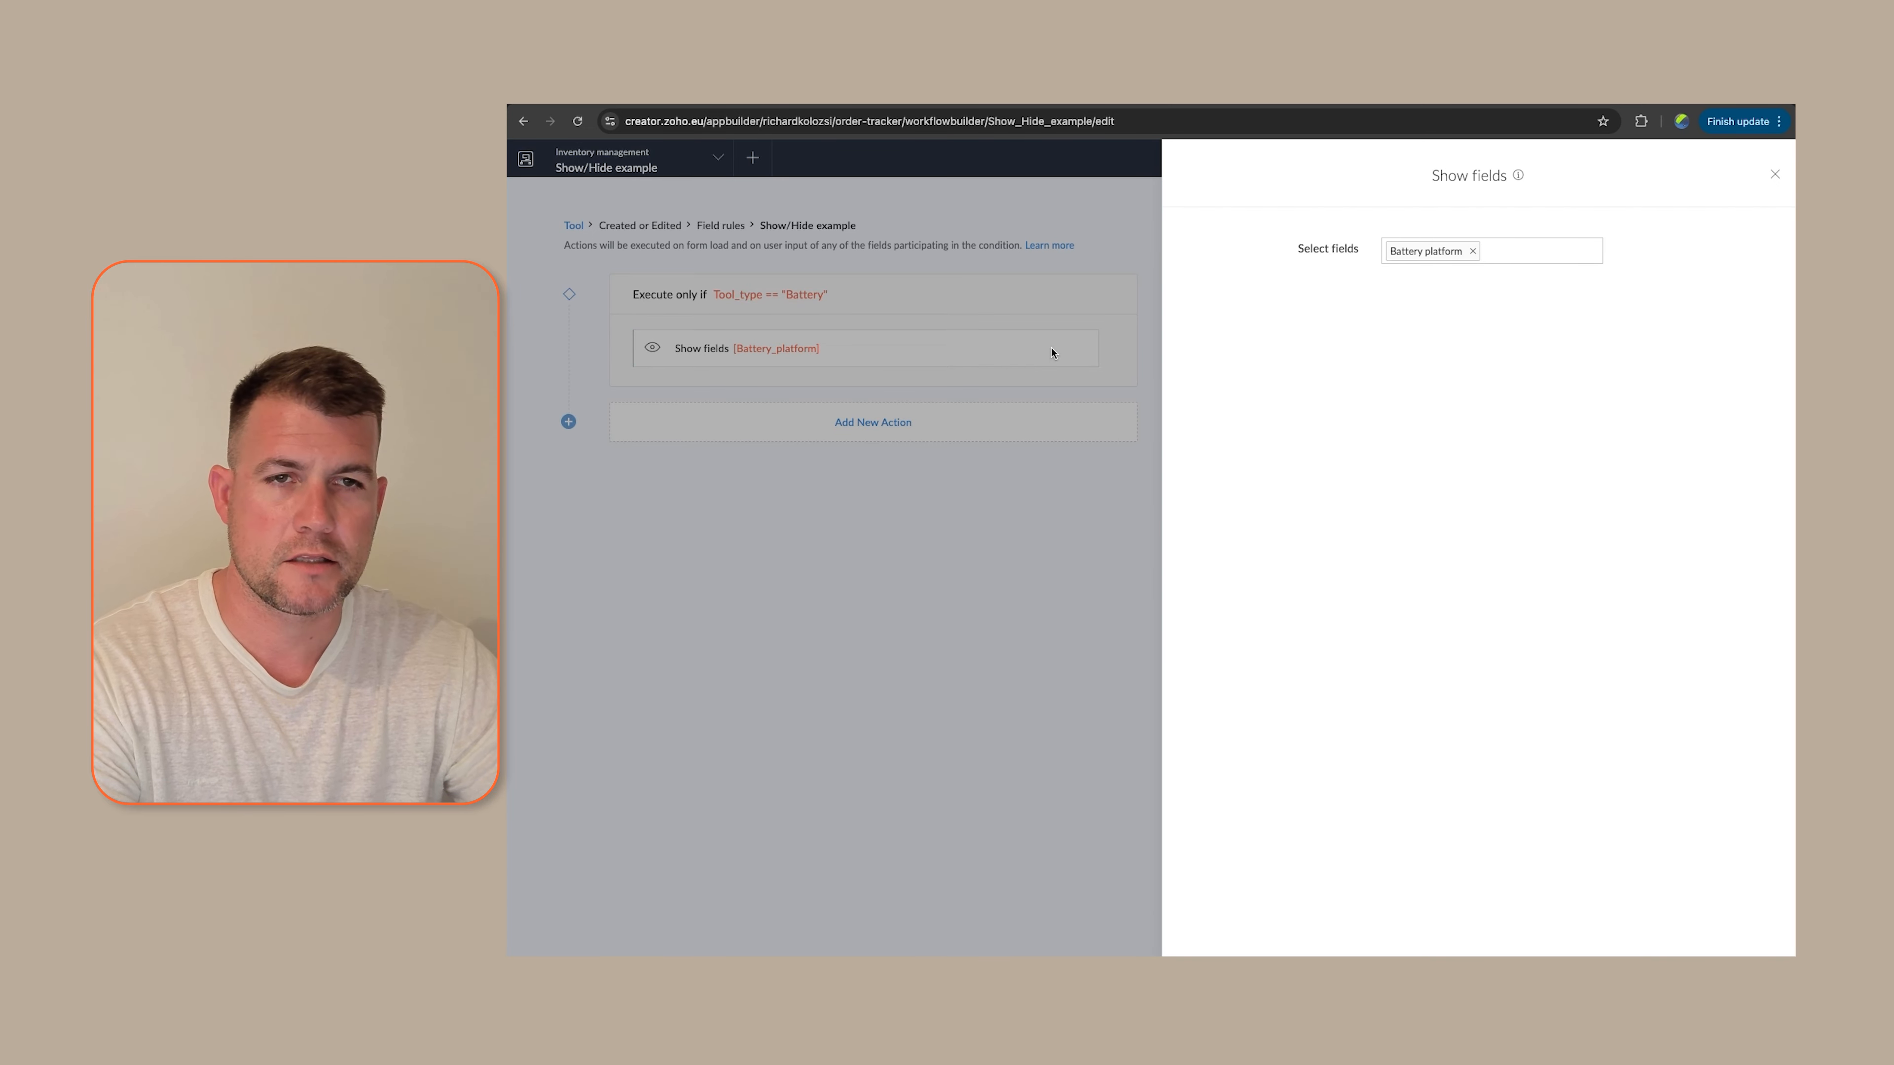
{"action": "left_click", "coordinate": [1774, 173]}
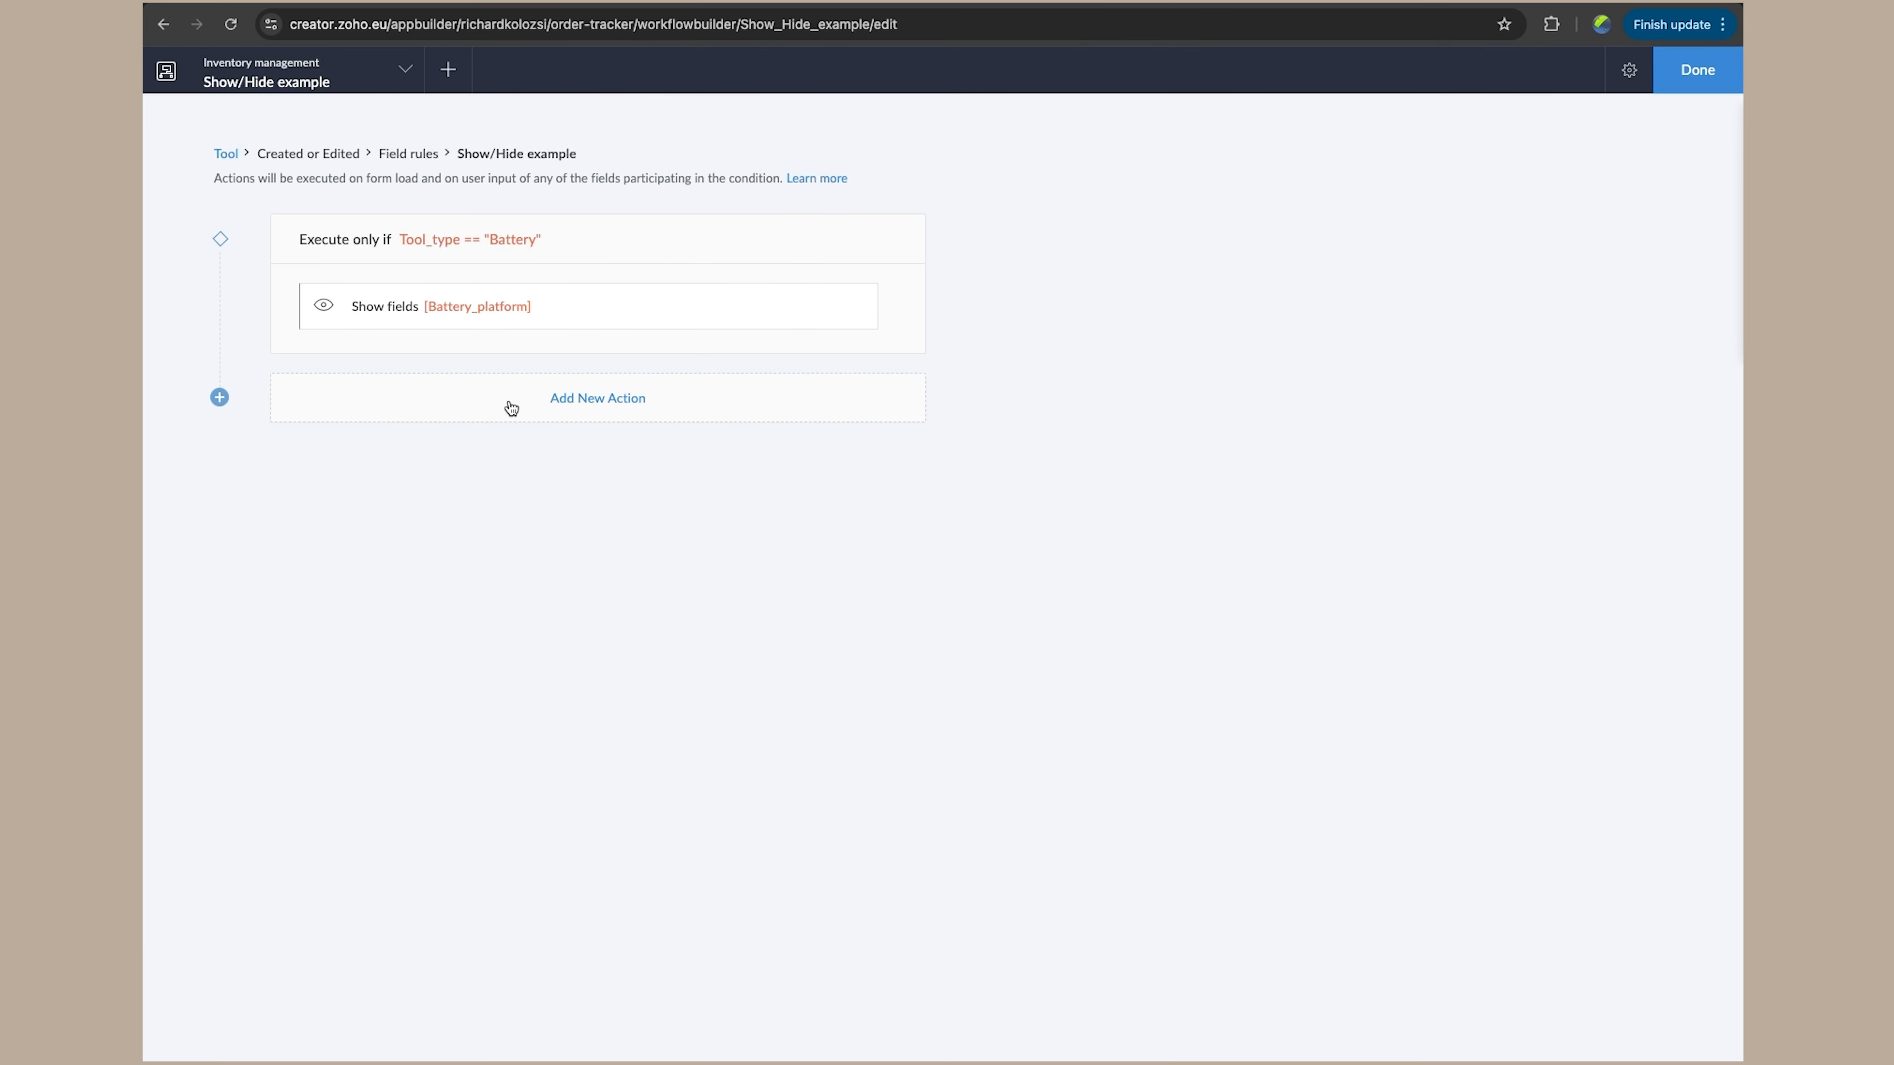
Add a new conditional action to the Show/Hide example workflow that runs when Tool type equals Electric
{"action": "left_click", "coordinate": [801, 423]}
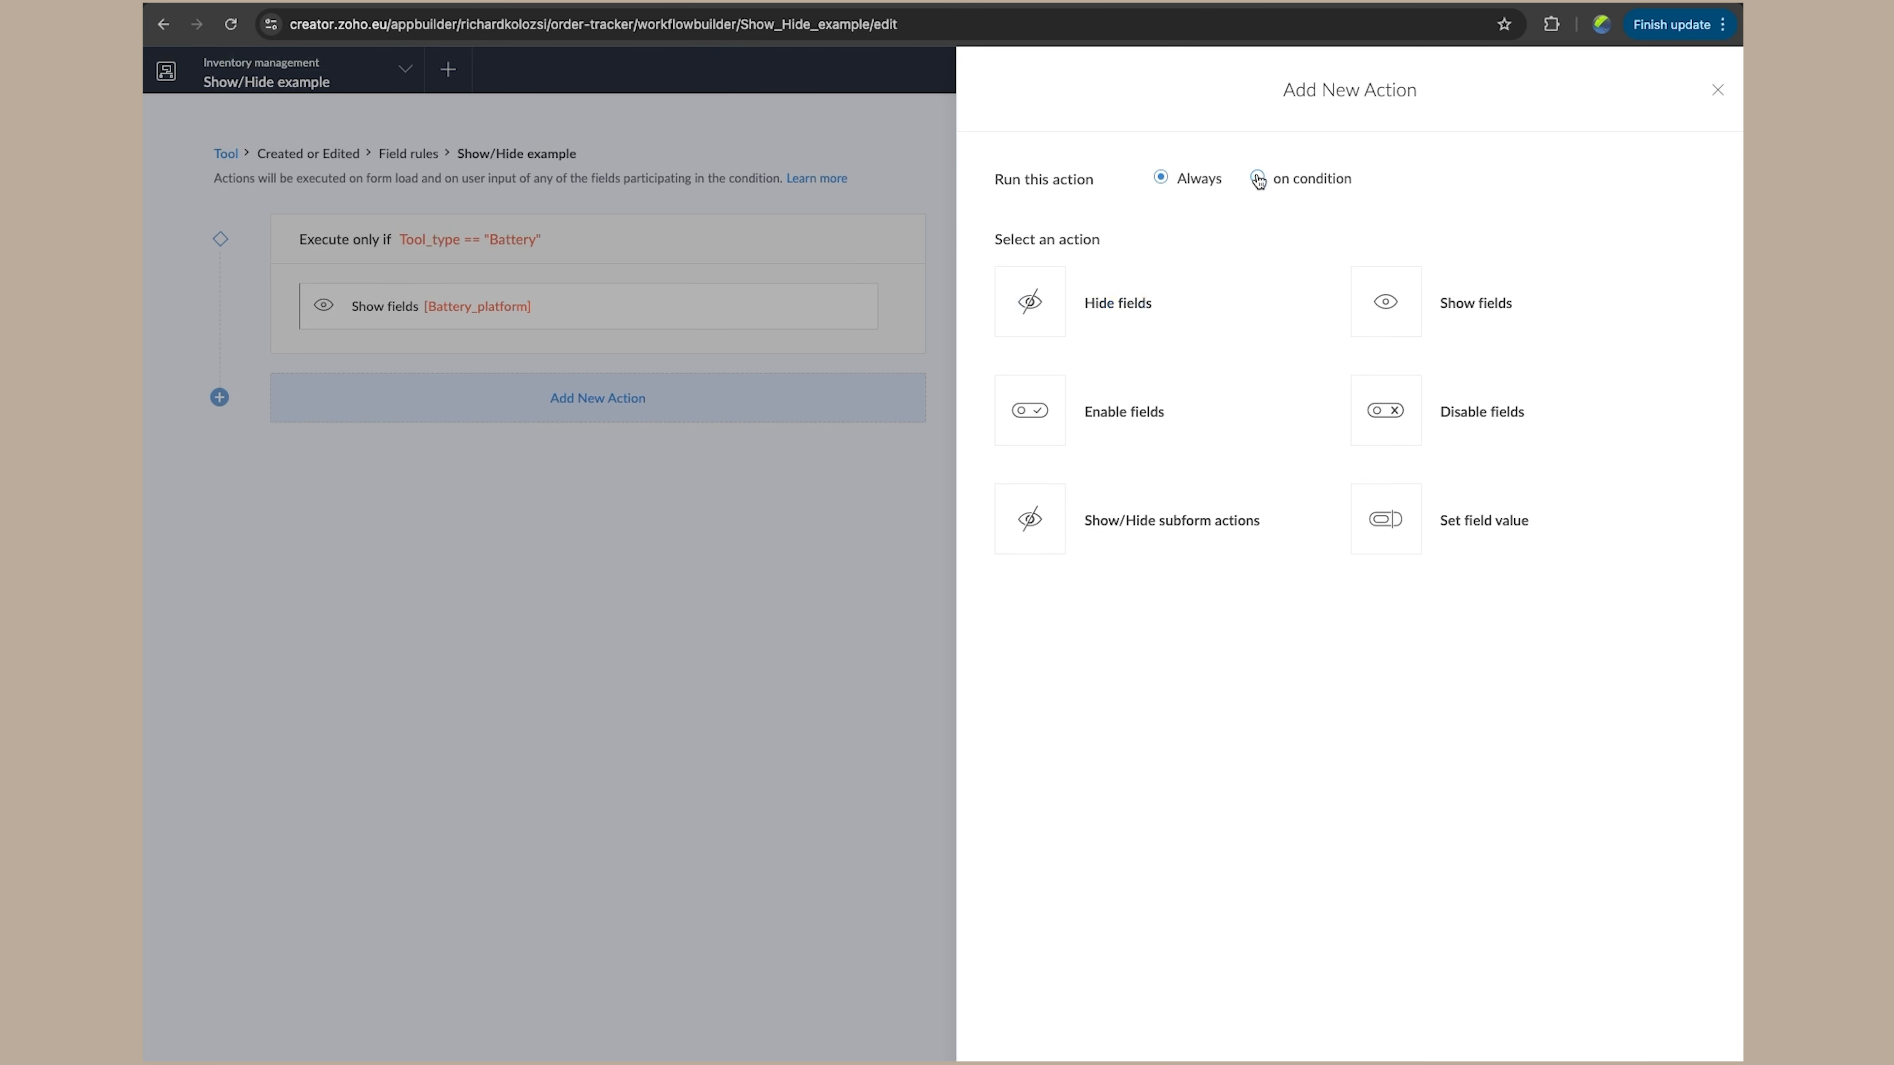
{"action": "left_click", "coordinate": [1258, 179]}
{"action": "left_click", "coordinate": [1144, 265]}
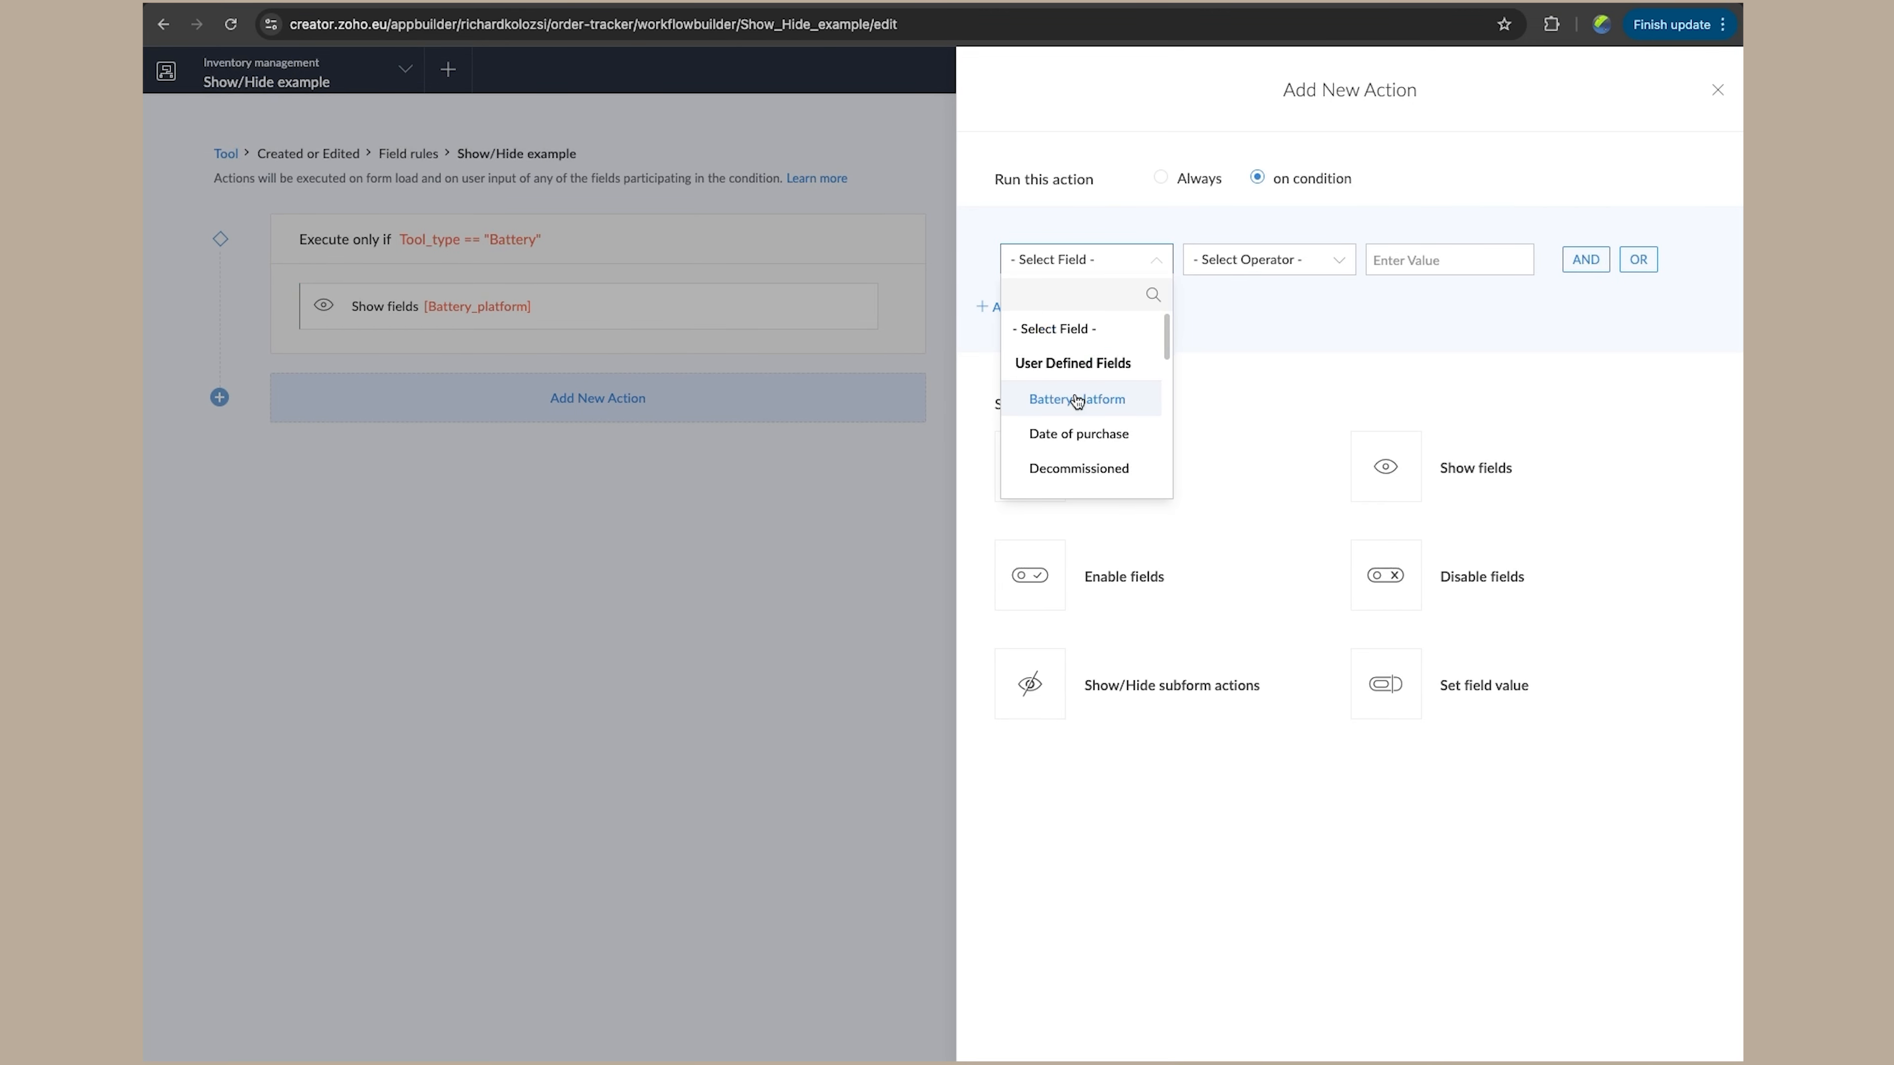
{"action": "type", "text": "t"}
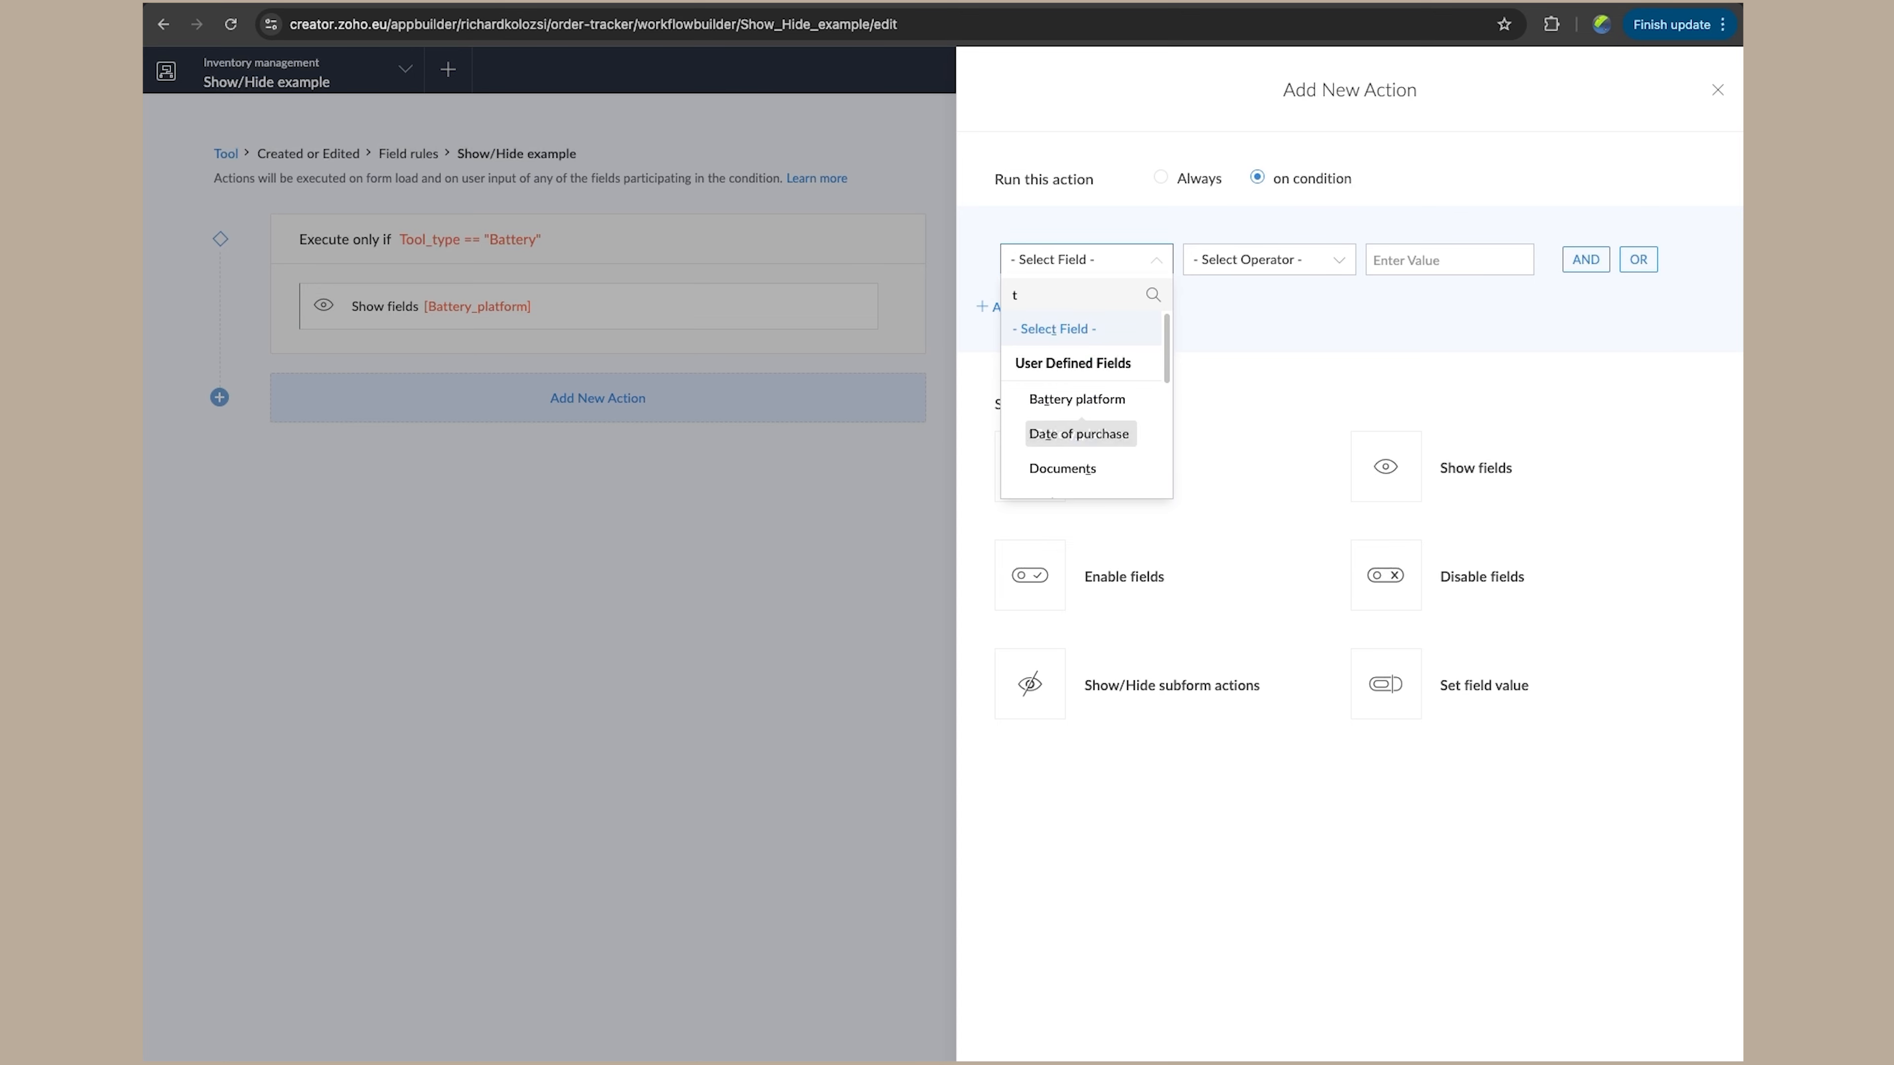
{"action": "left_click", "coordinate": [1081, 431]}
{"action": "left_click", "coordinate": [1260, 363]}
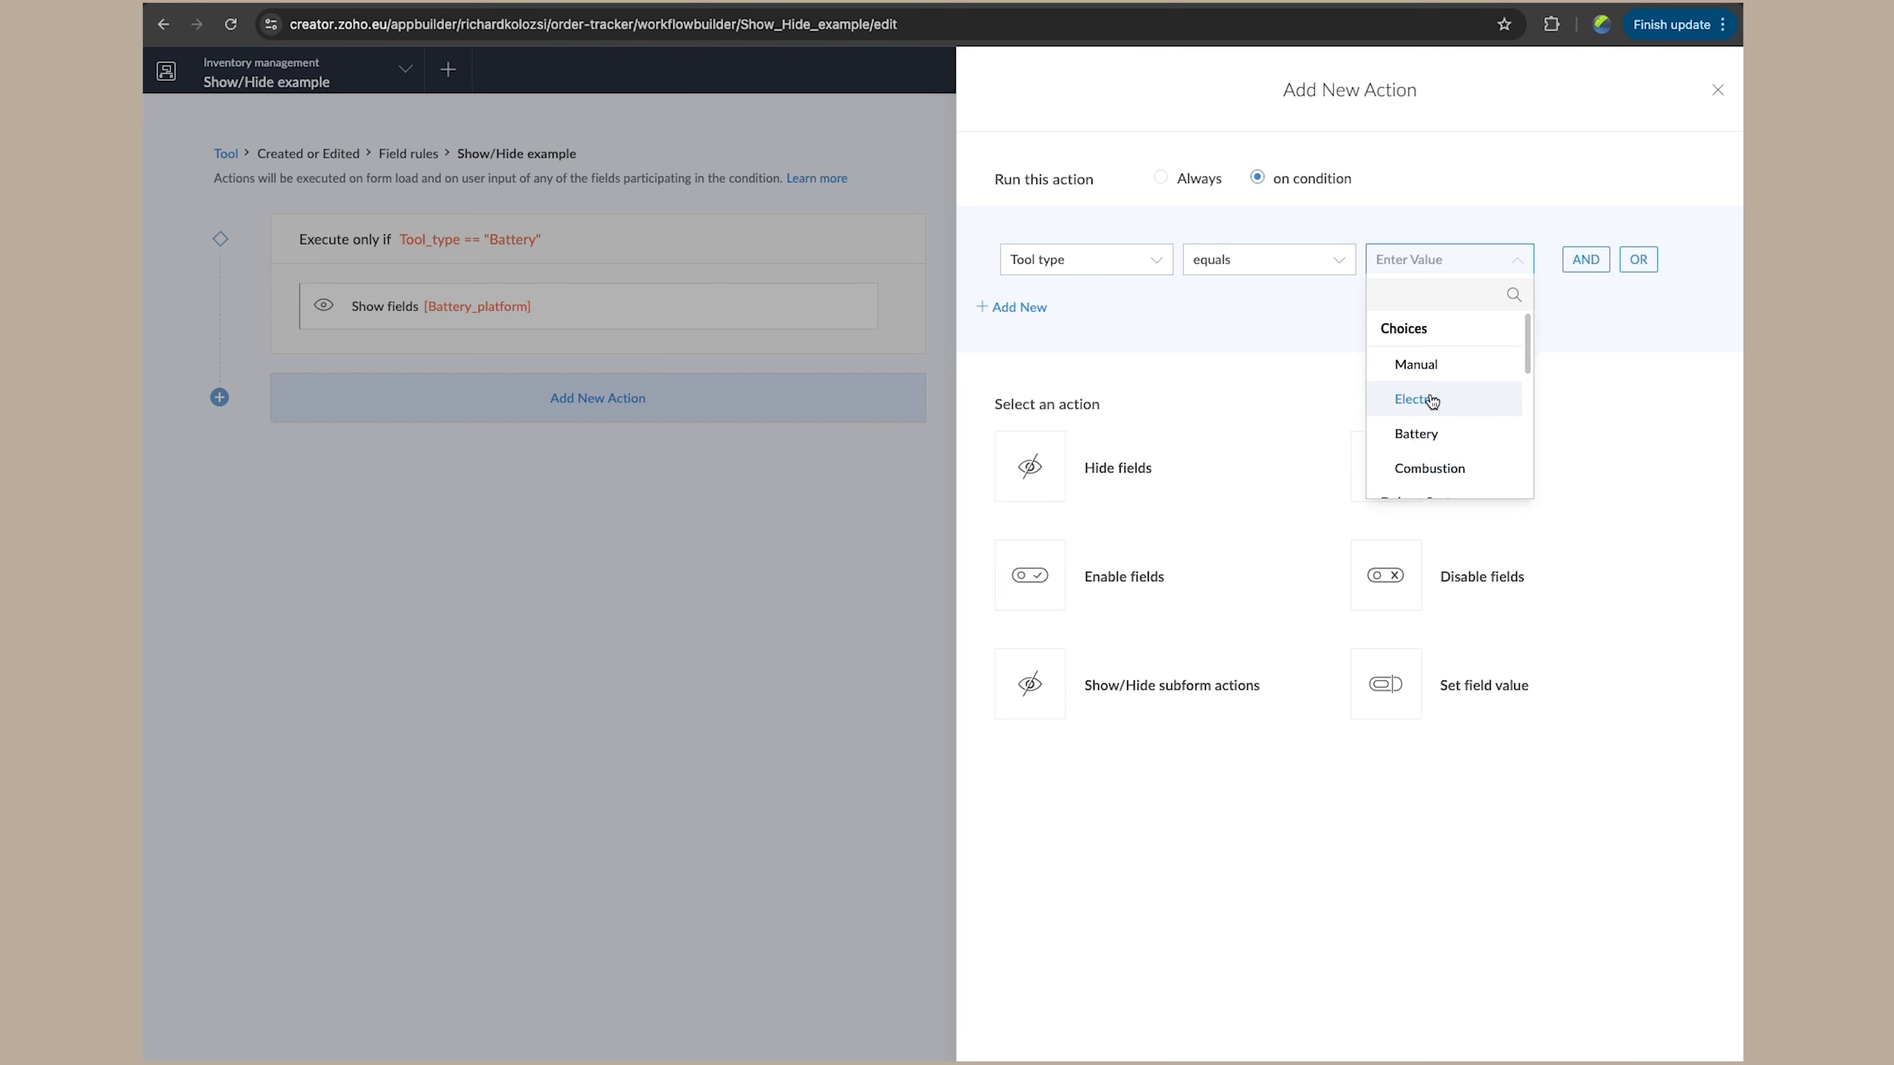
{"action": "left_click", "coordinate": [1441, 411]}
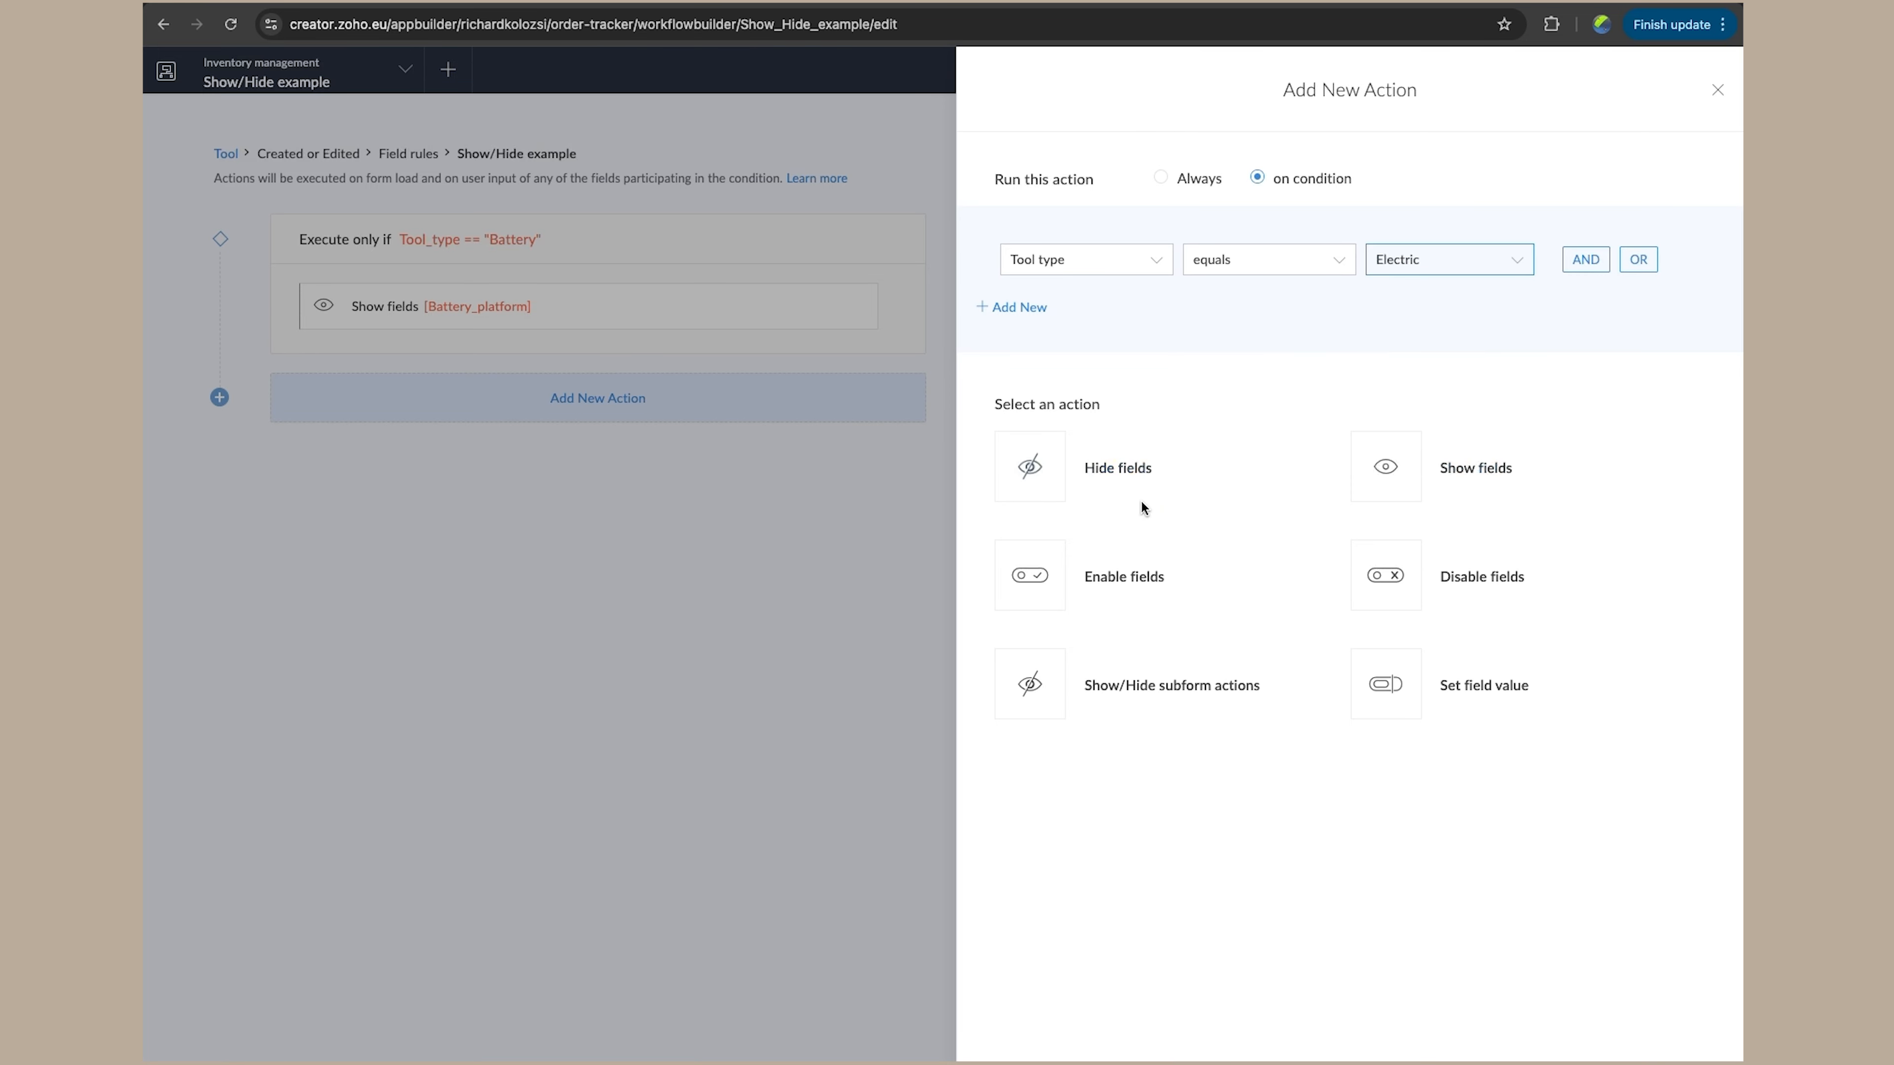
Make the Electric condition's action show the Power supply field and save it
{"action": "left_click", "coordinate": [1398, 488]}
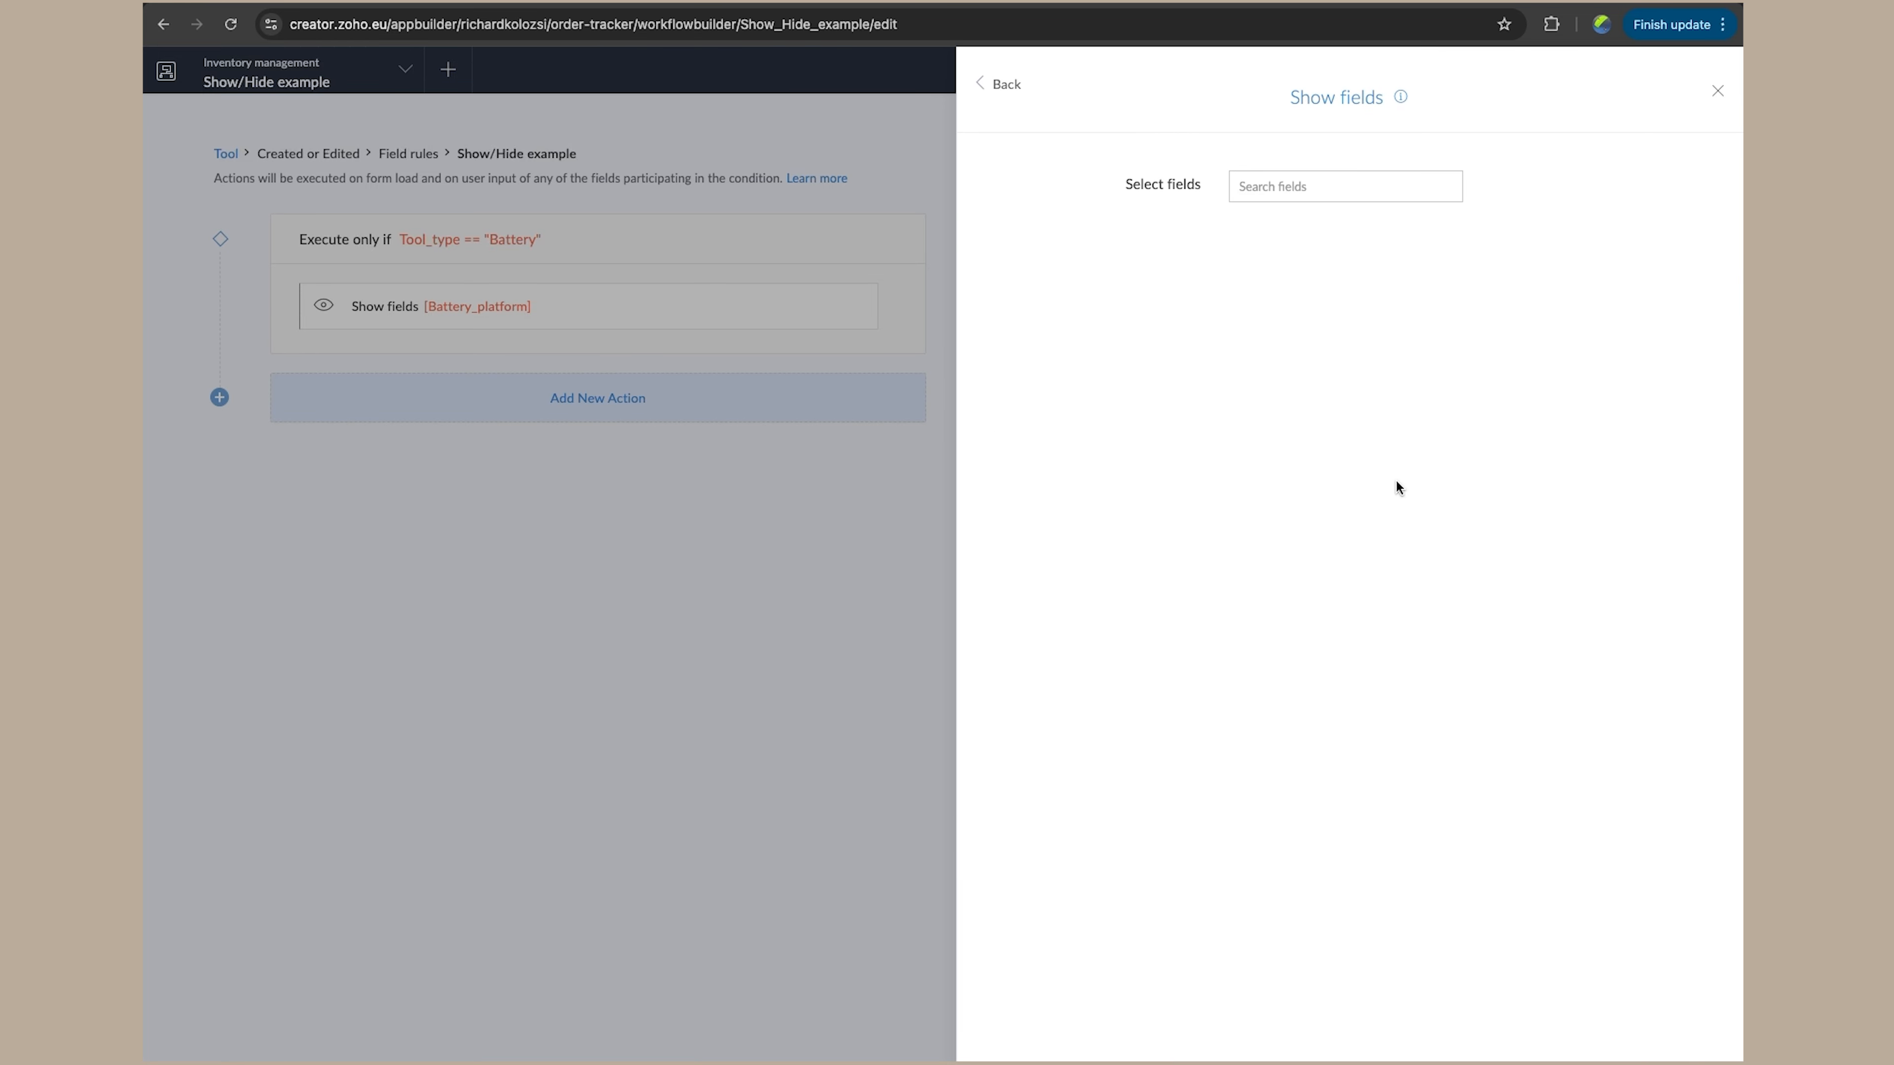
{"action": "left_click", "coordinate": [1311, 191]}
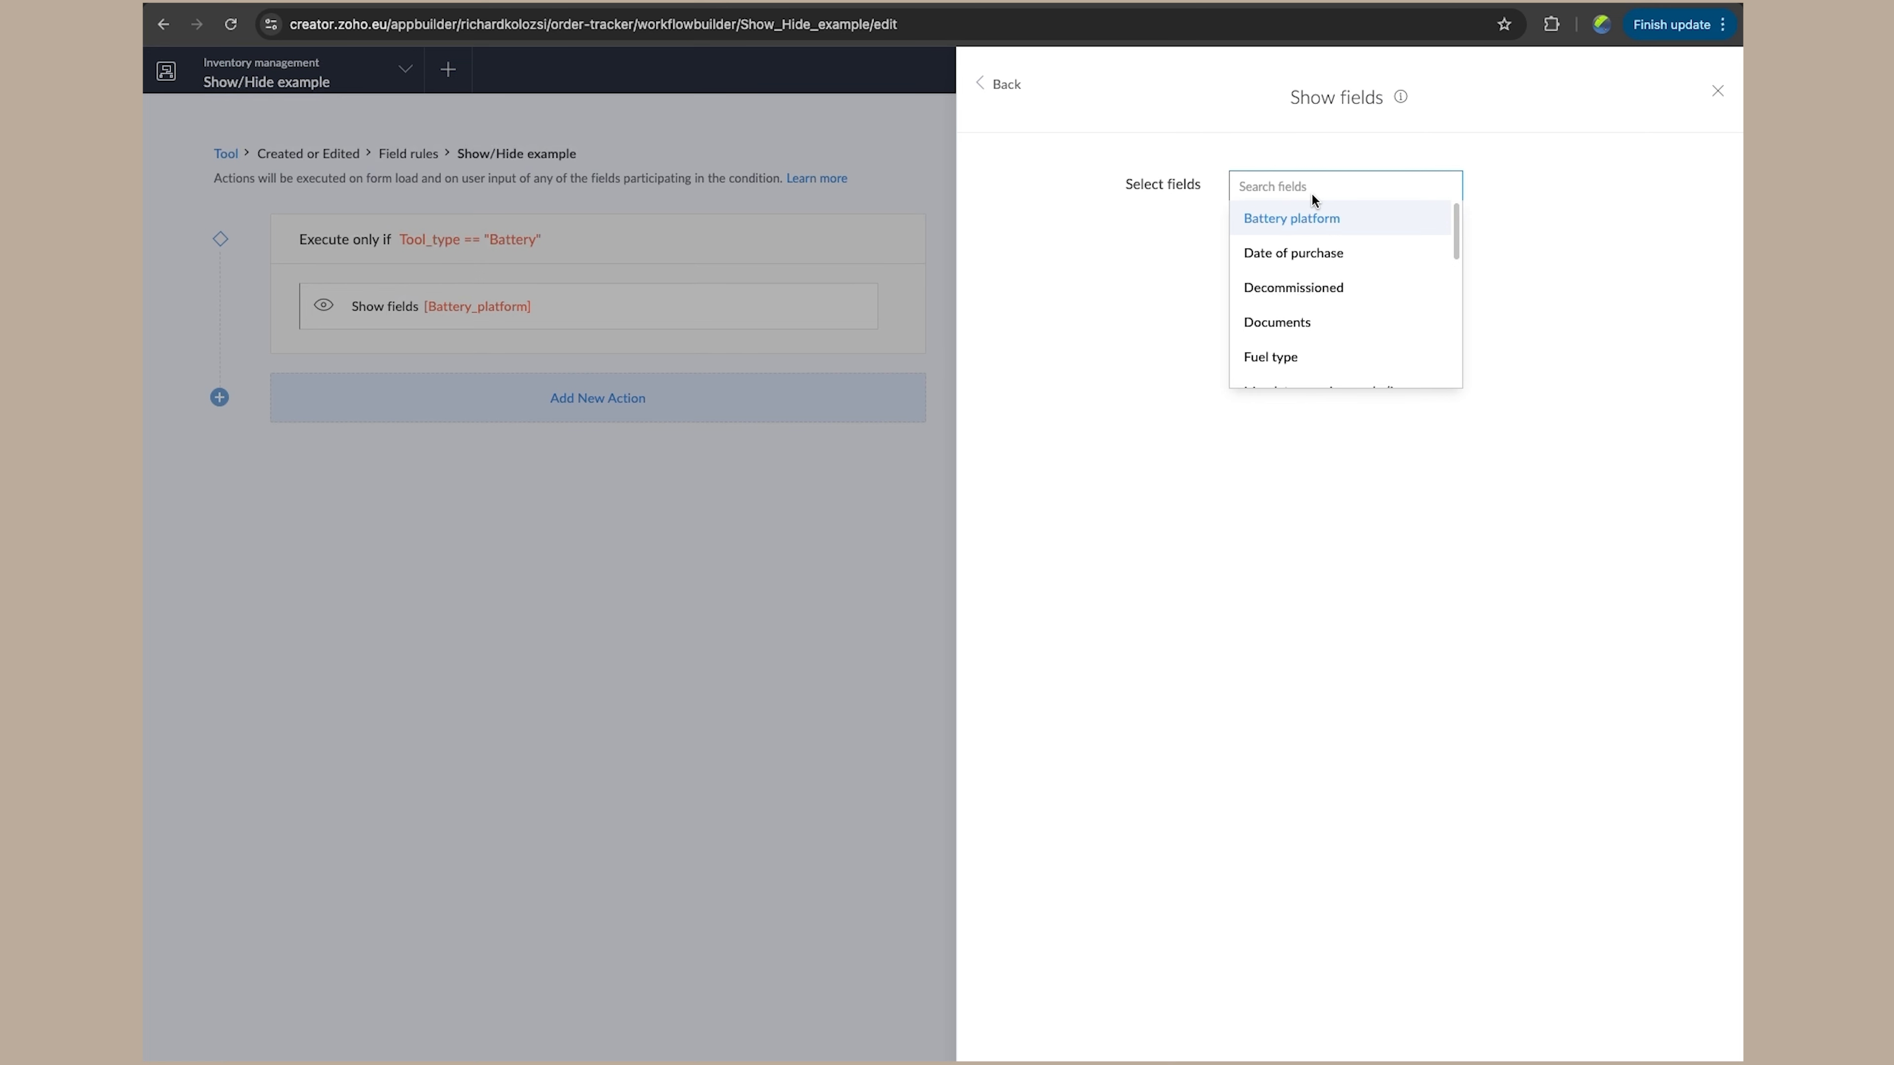
{"action": "type", "text": "pw"}
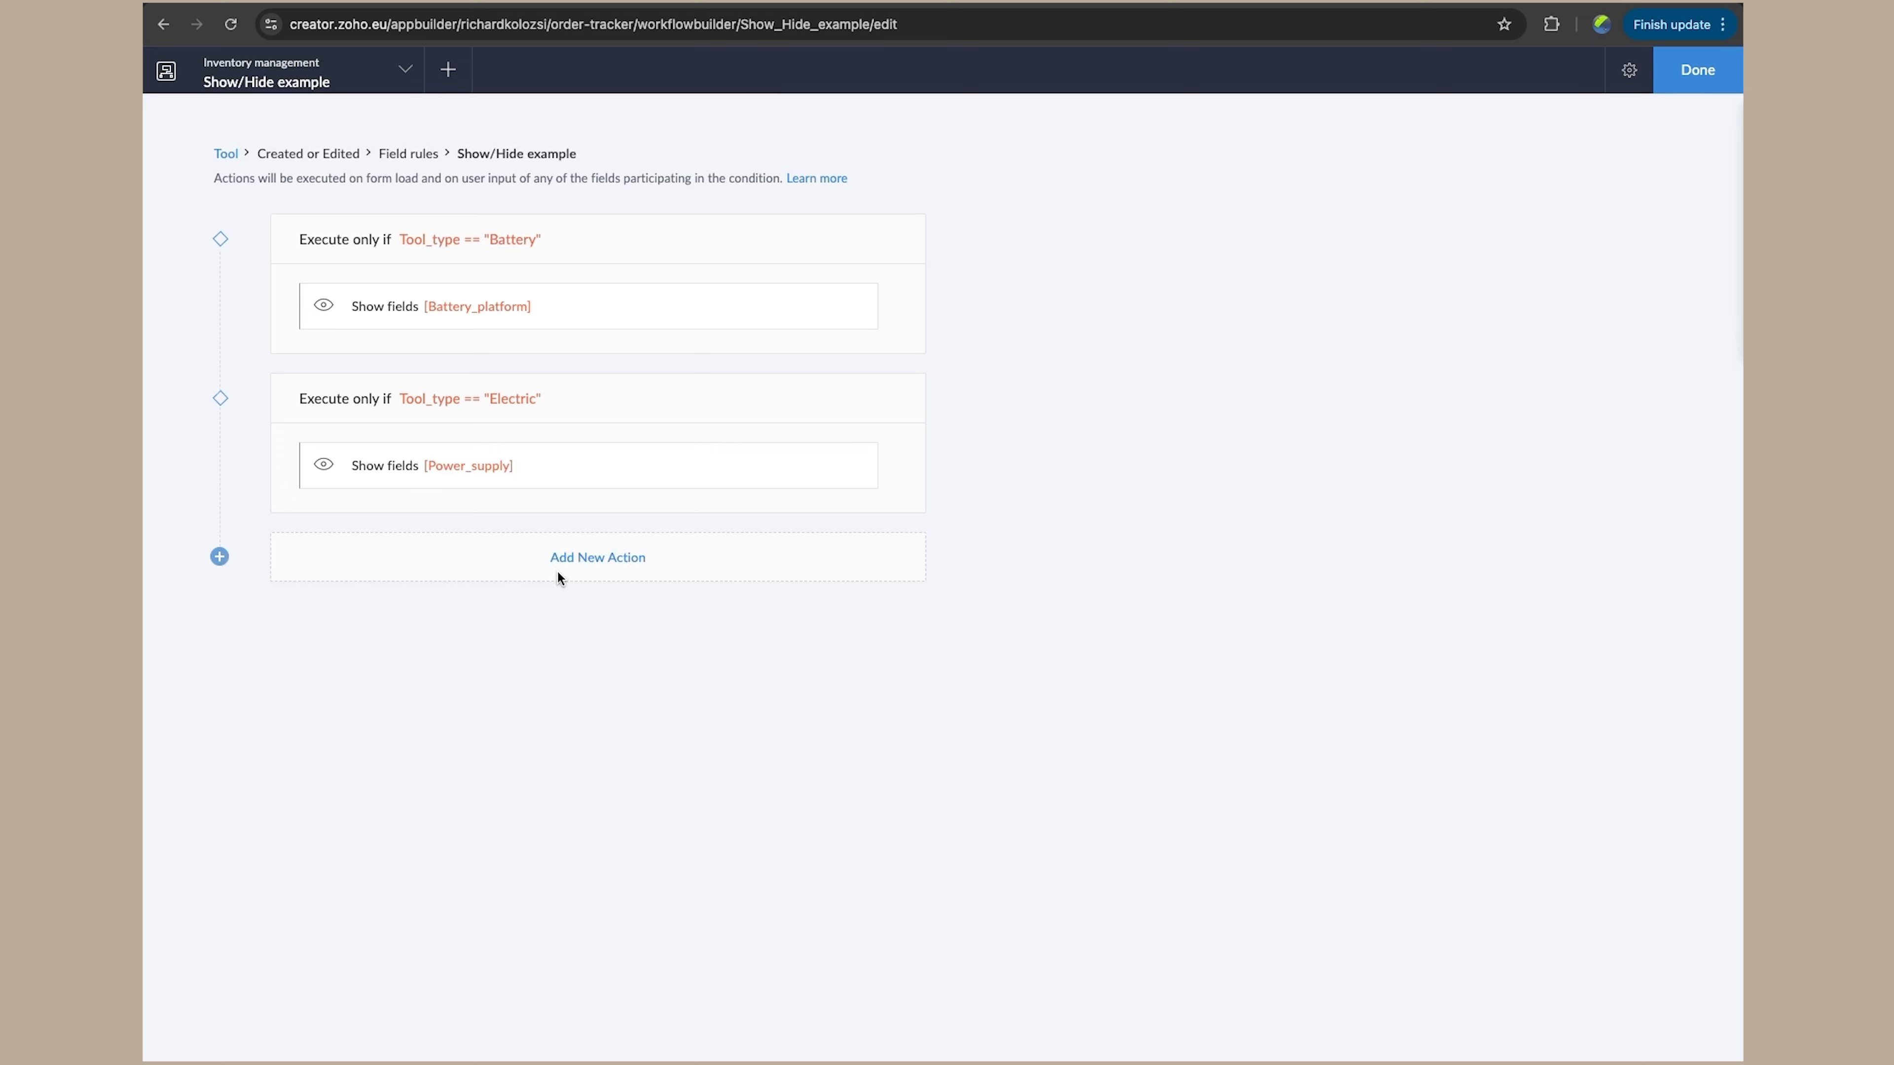
Add another conditional action to the workflow that runs when Tool type equals Combustion
{"action": "left_click", "coordinate": [557, 573]}
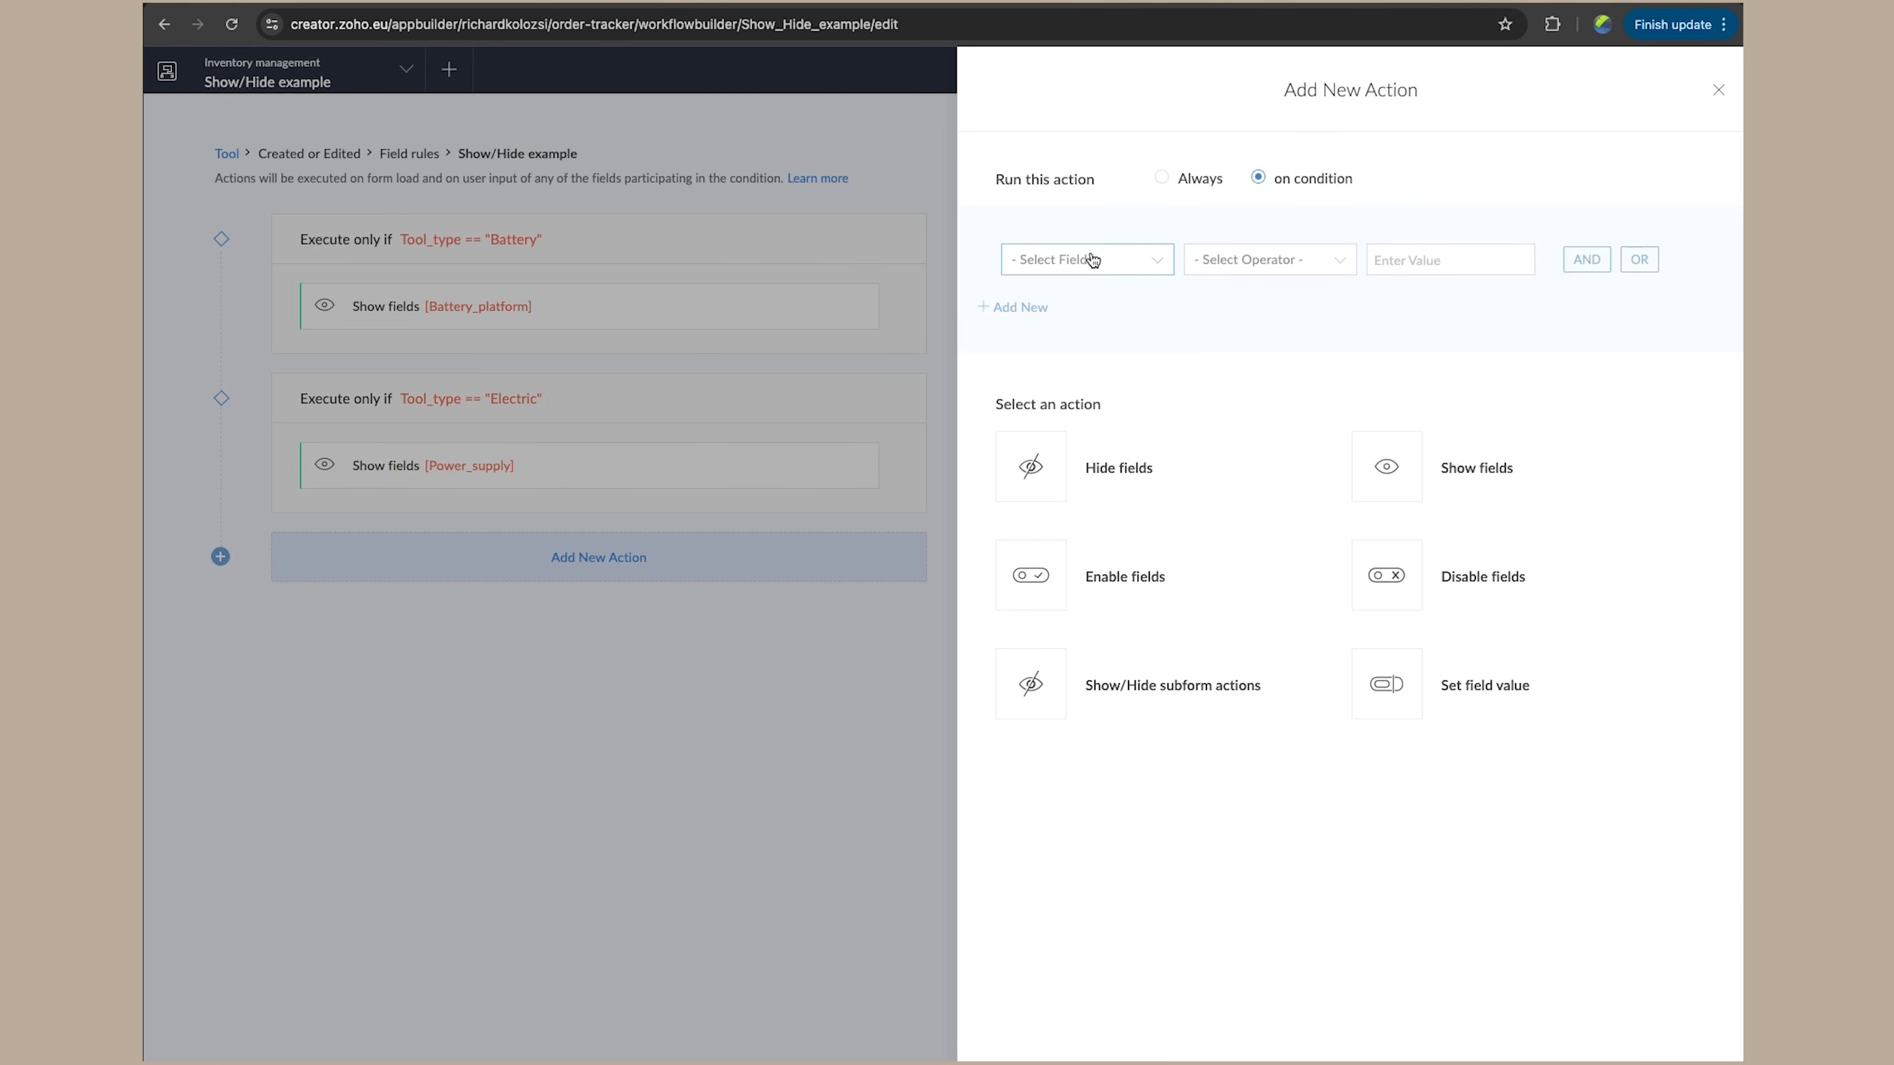
{"action": "left_click", "coordinate": [1091, 260]}
{"action": "scroll", "coordinate": [1088, 425], "scroll_direction": "down", "scroll_amount": 3}
{"action": "left_click", "coordinate": [1081, 403]}
{"action": "scroll", "coordinate": [1257, 418], "scroll_direction": "down", "scroll_amount": 2}
{"action": "scroll", "coordinate": [1257, 422], "scroll_direction": "up", "scroll_amount": 3}
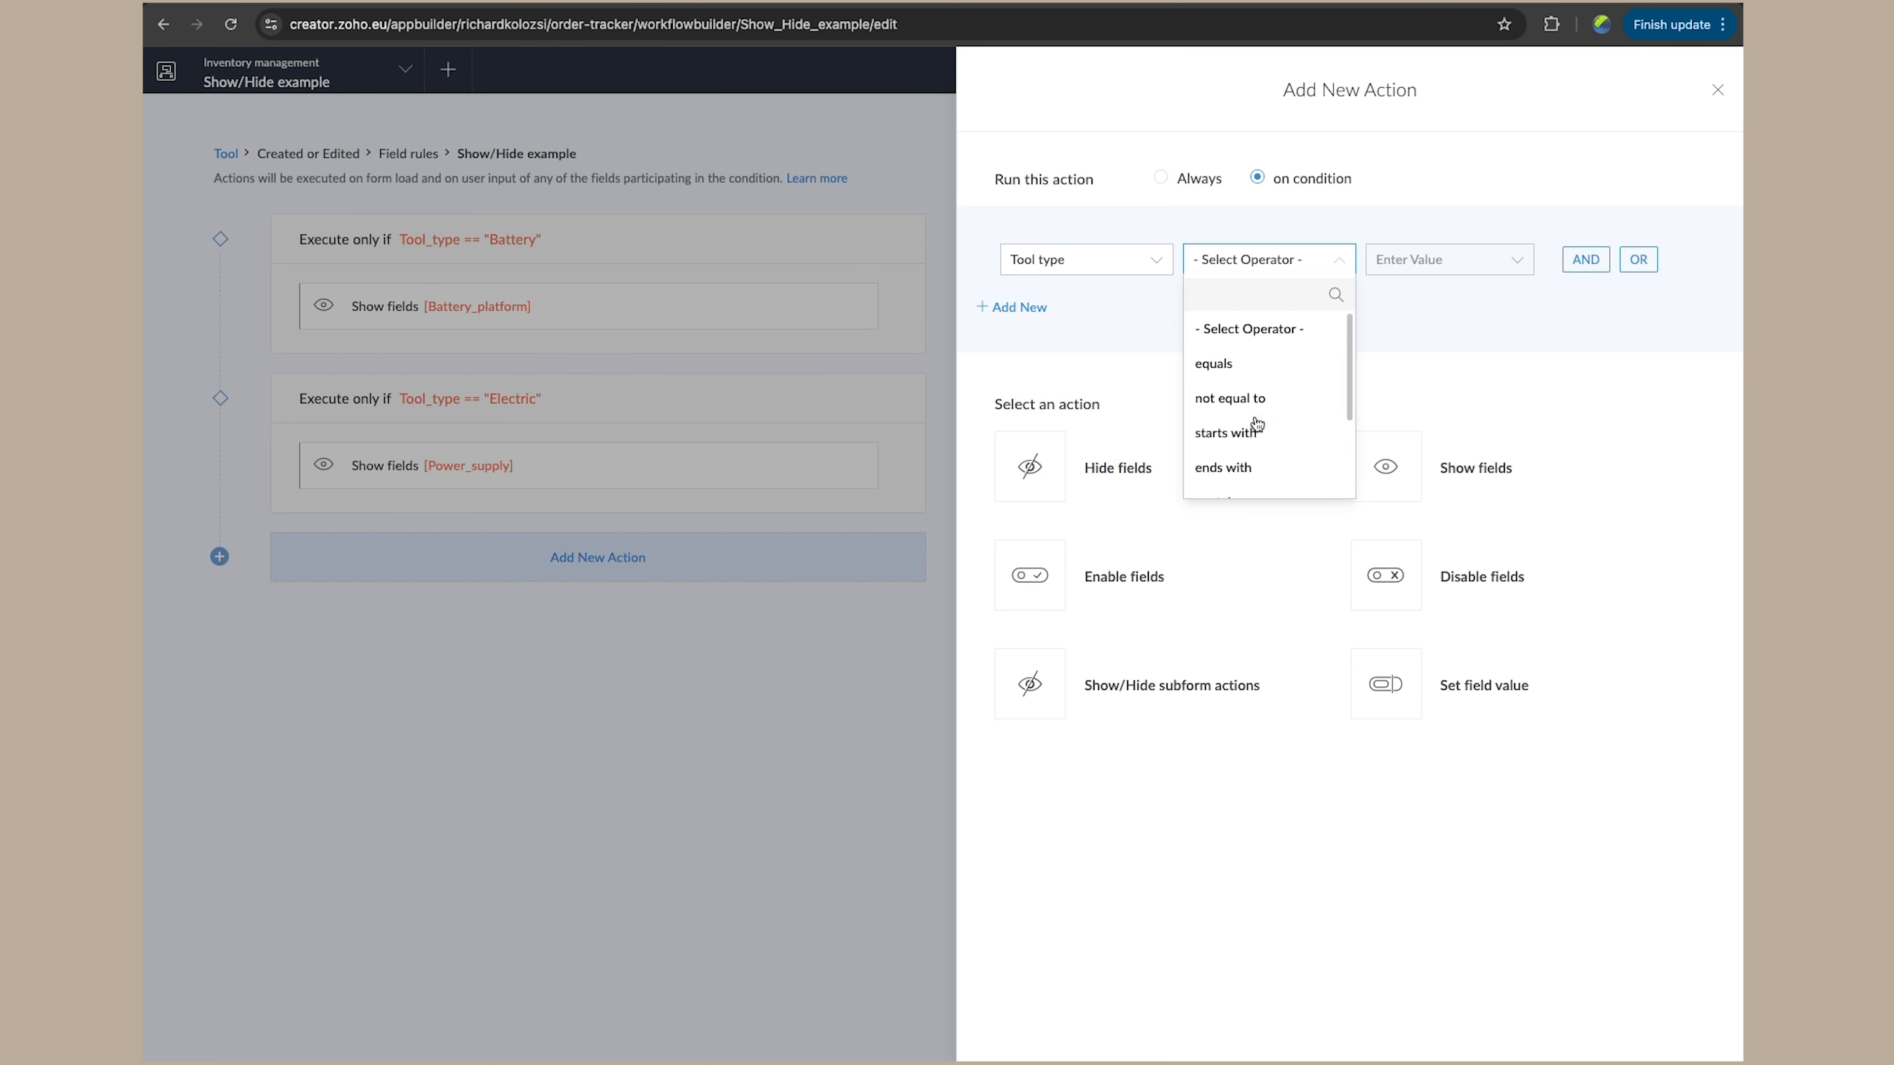
{"action": "left_click", "coordinate": [1253, 366]}
{"action": "scroll", "coordinate": [1437, 396], "scroll_direction": "down", "scroll_amount": 1}
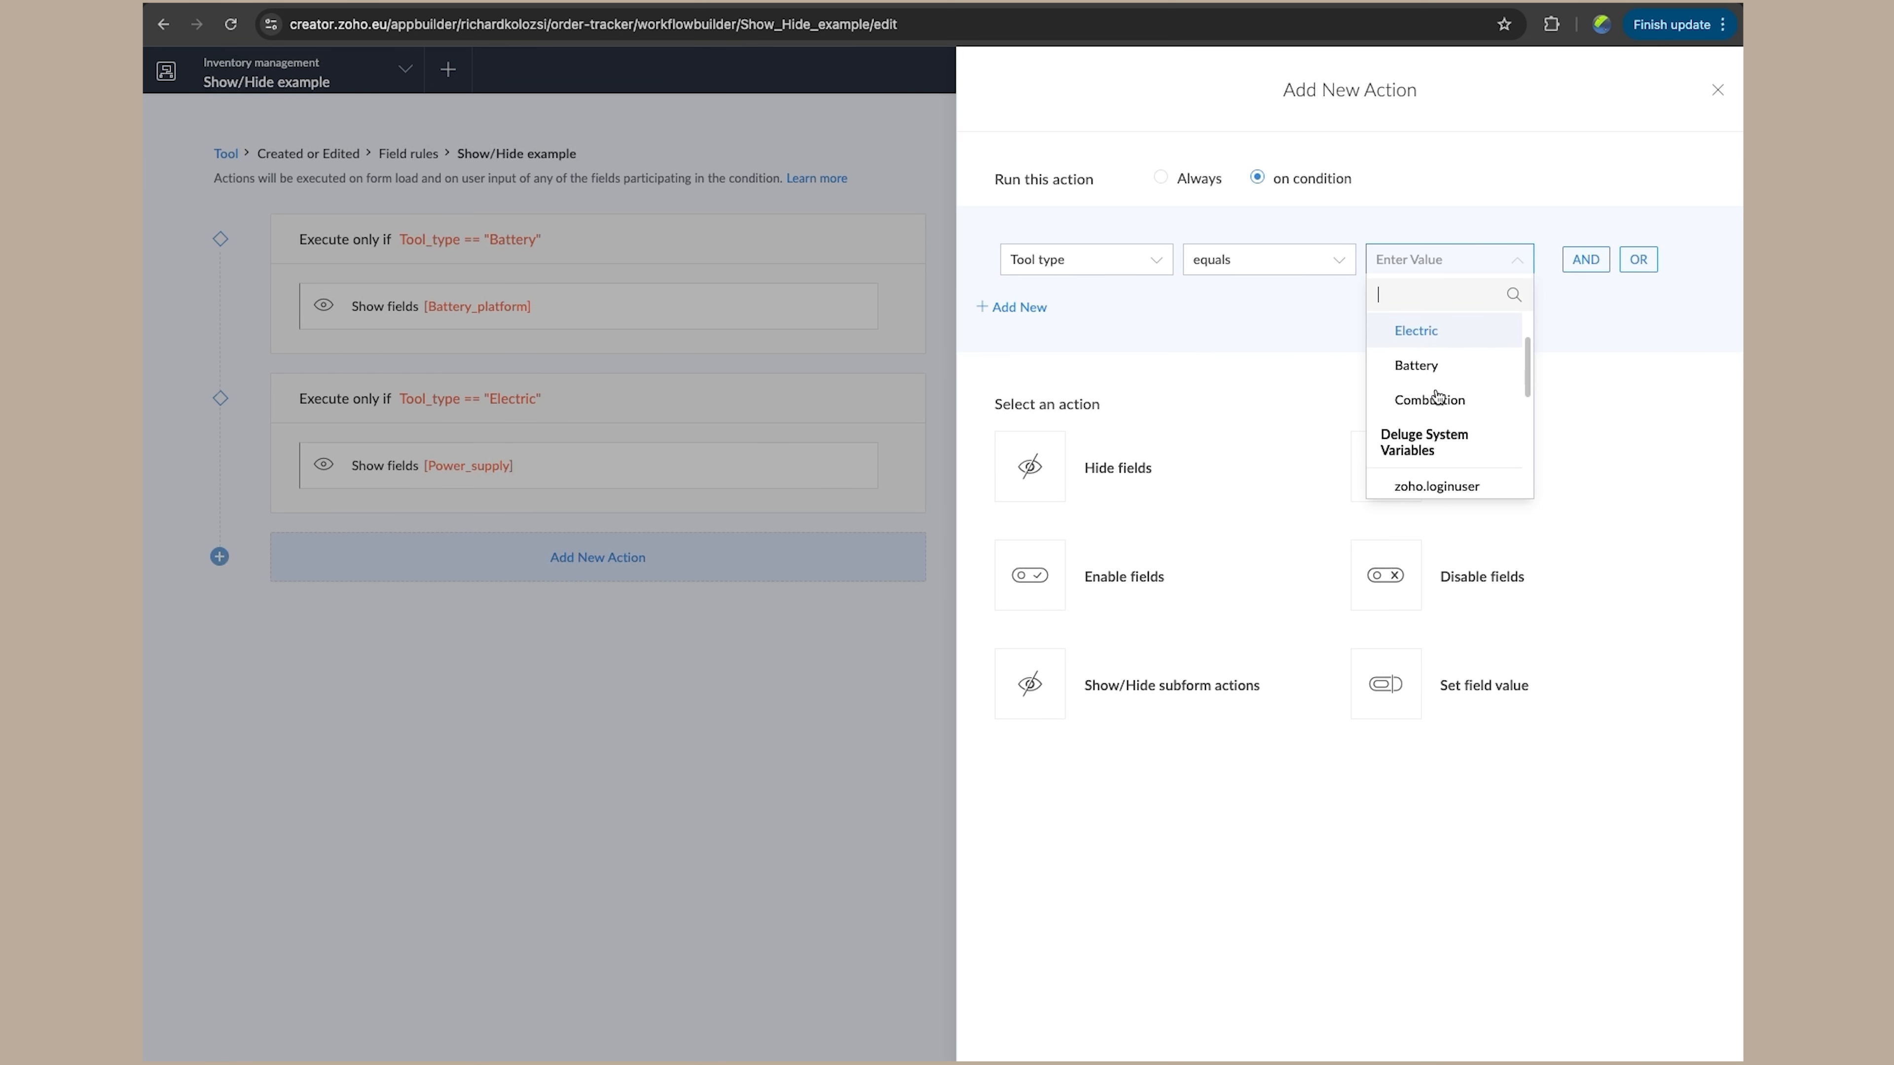
{"action": "left_click", "coordinate": [1444, 397]}
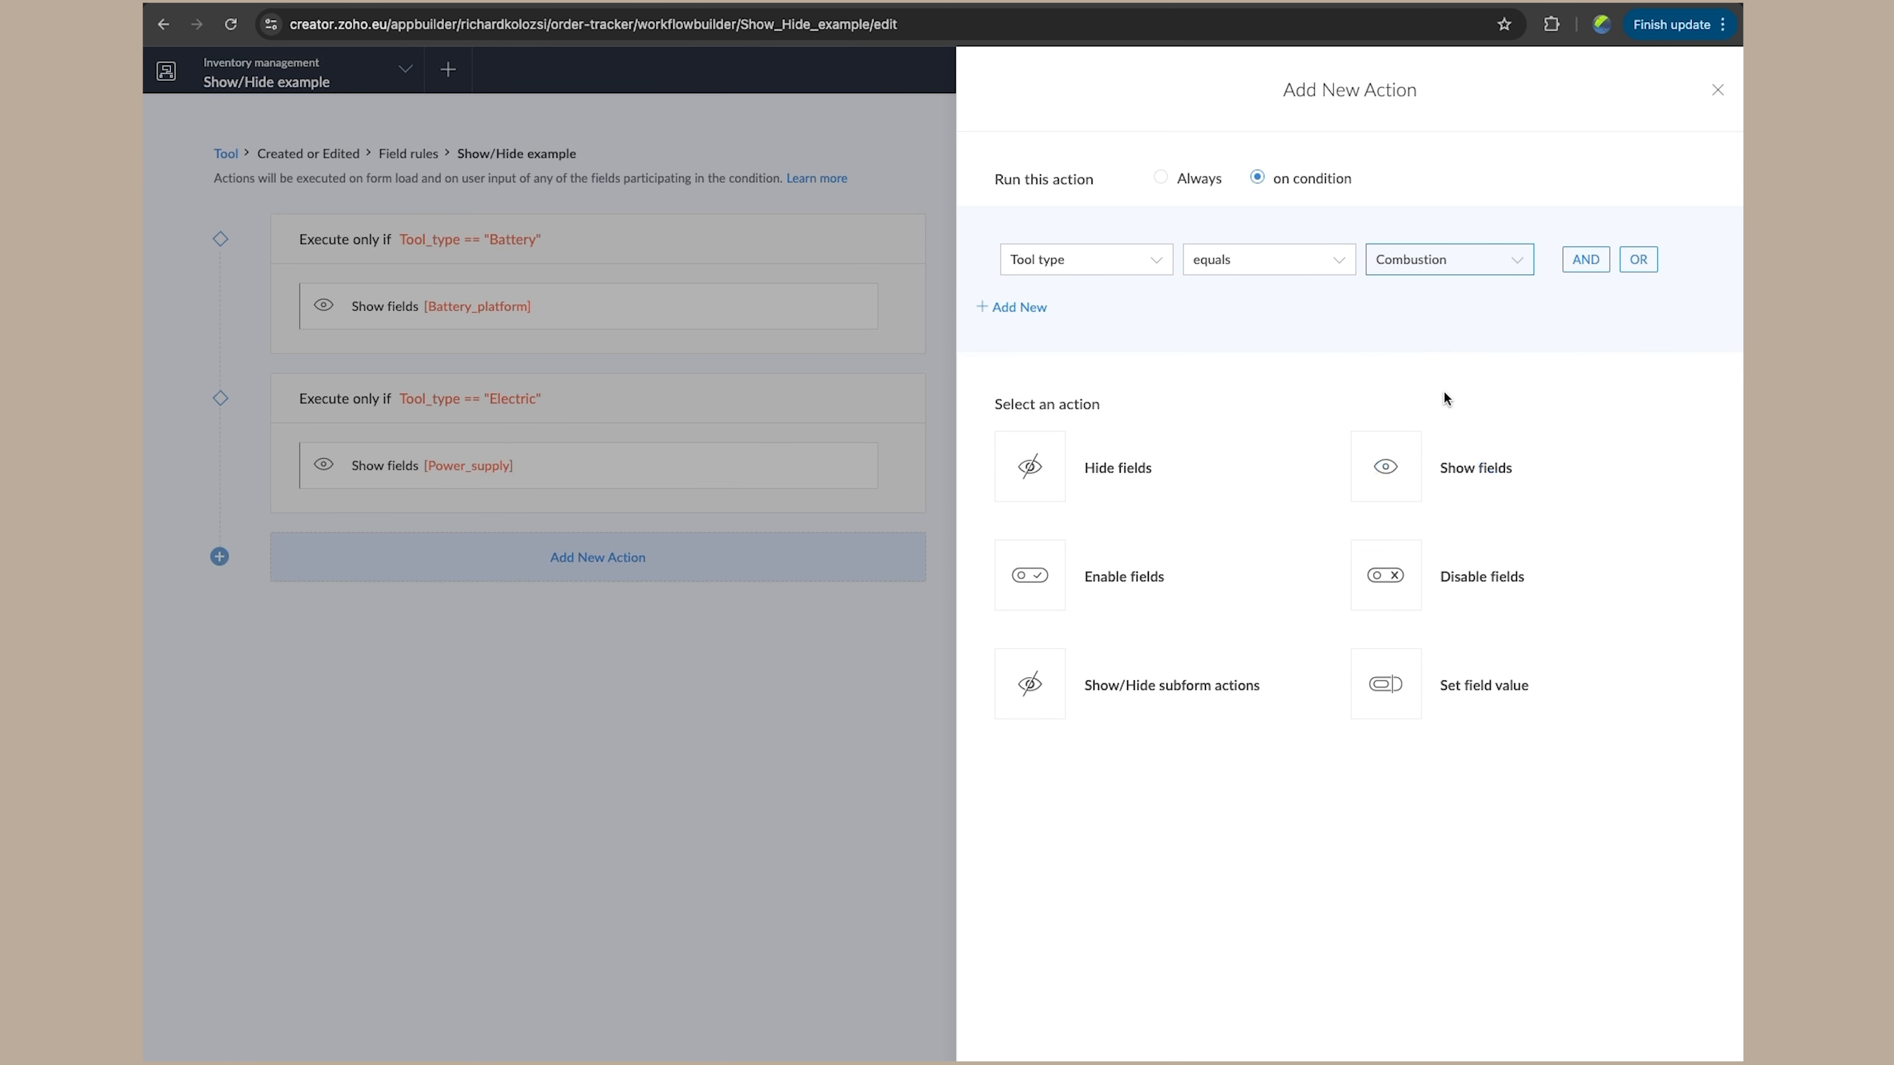
Make the Combustion condition's action show the Fuel type field and save it
{"action": "left_click", "coordinate": [1400, 481]}
{"action": "left_click", "coordinate": [1328, 186]}
{"action": "type", "text": "fue"}
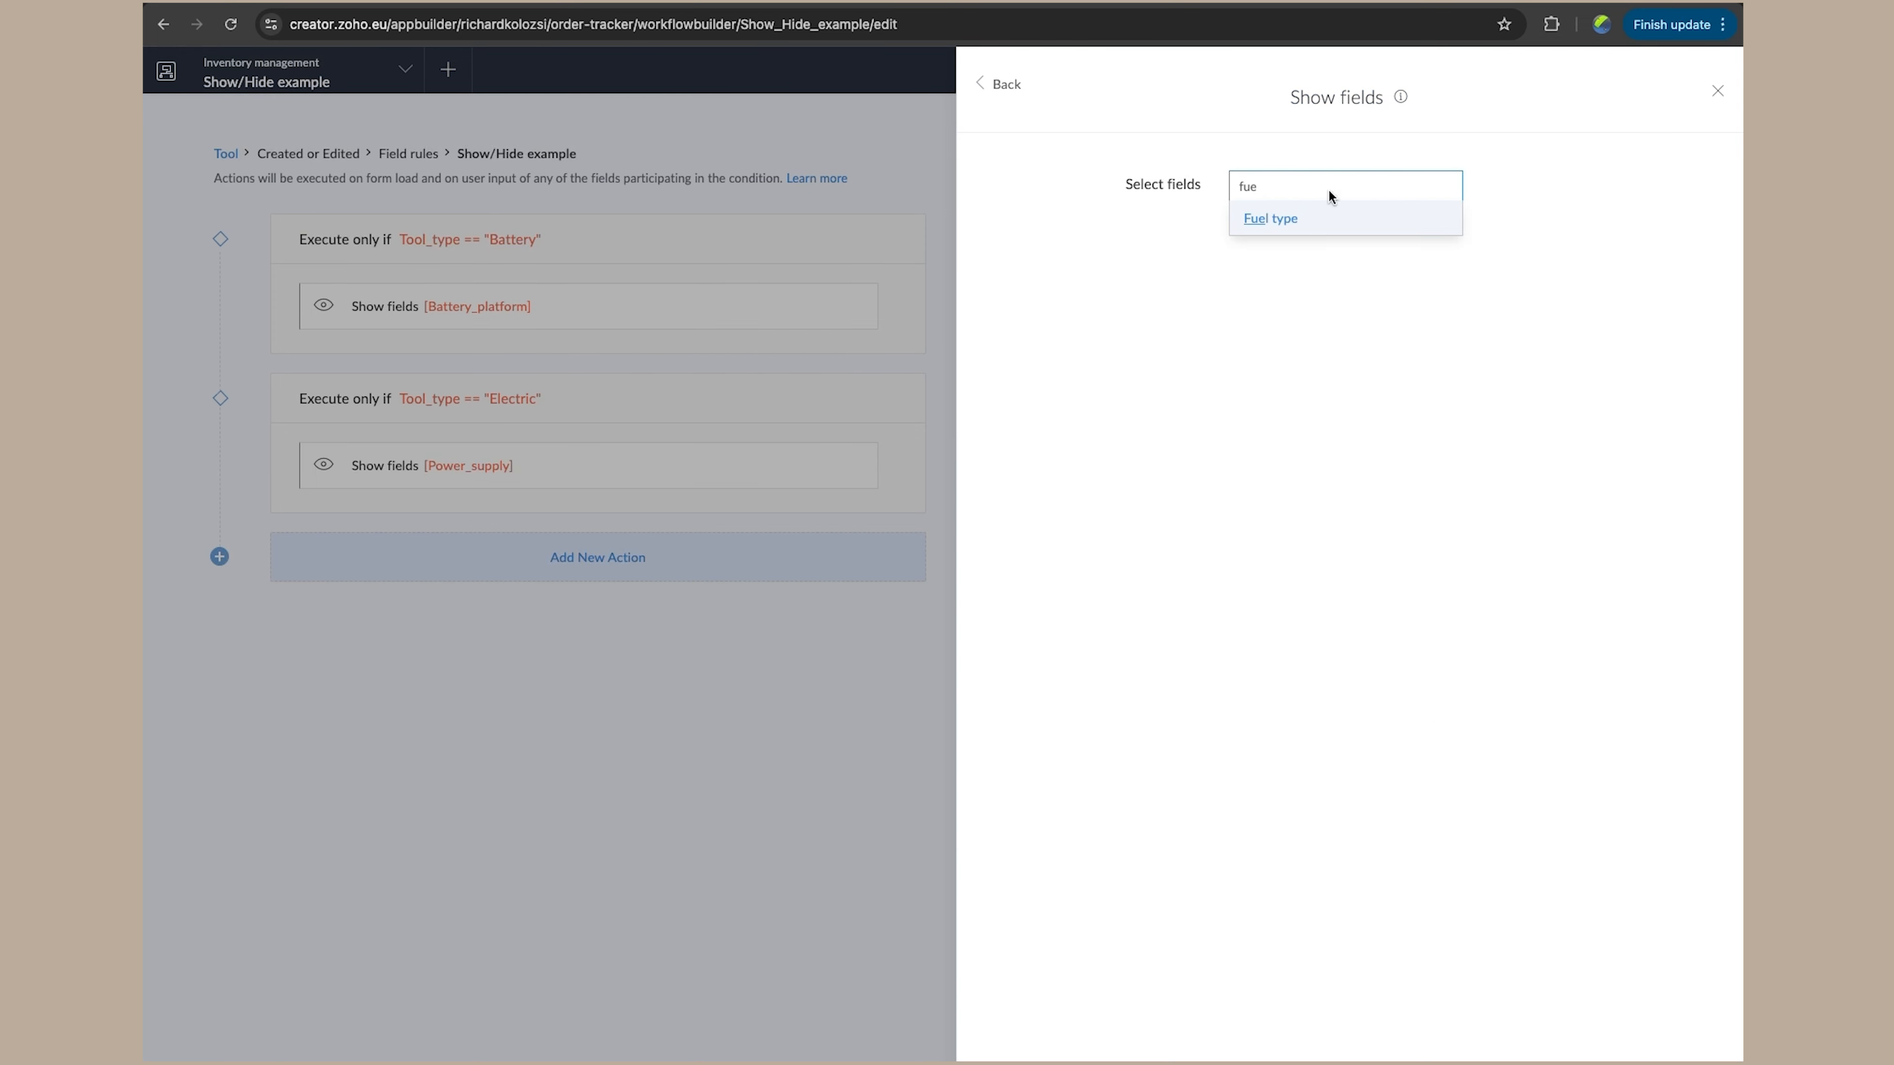
{"action": "left_click", "coordinate": [1308, 218]}
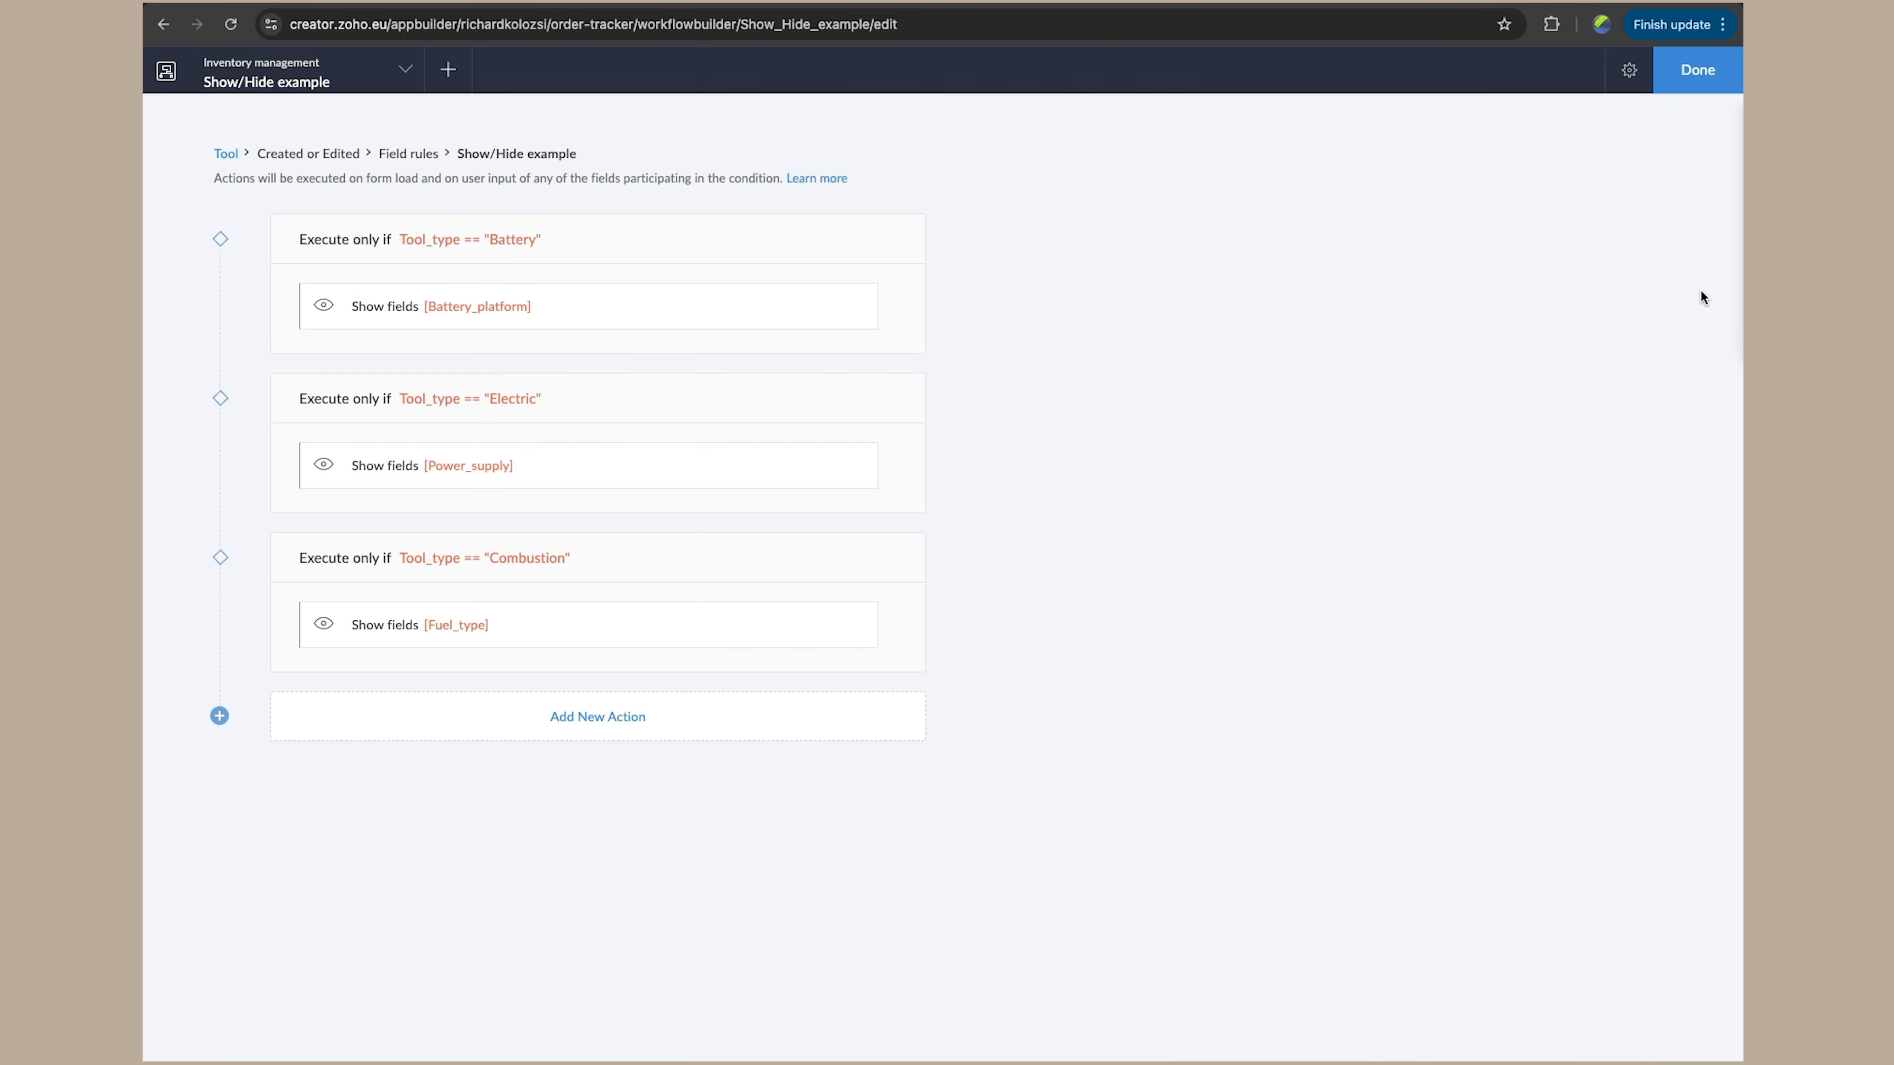
Finish editing the workflow and open the Tool form of the Tool catalogue in the live application
{"action": "left_click", "coordinate": [1666, 75]}
{"action": "left_click", "coordinate": [1640, 74]}
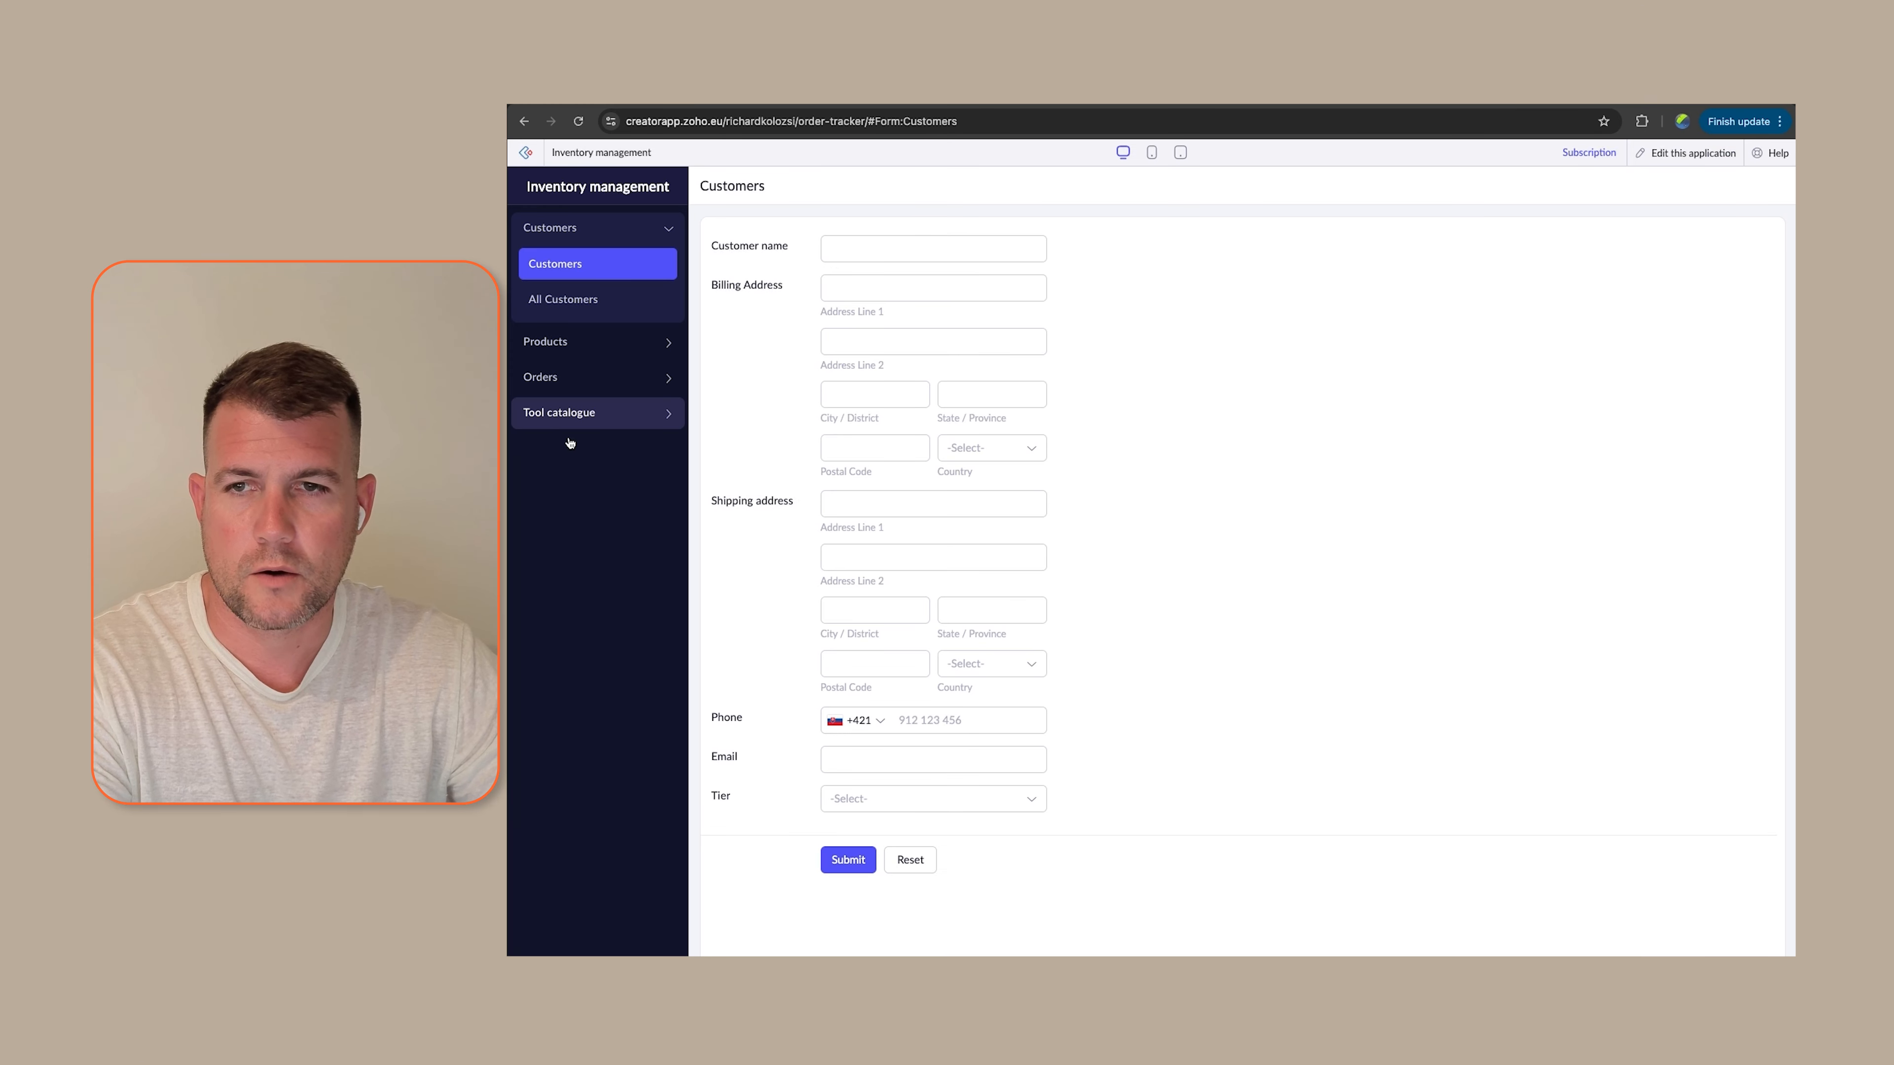
{"action": "left_click", "coordinate": [561, 412]}
{"action": "left_click", "coordinate": [563, 379]}
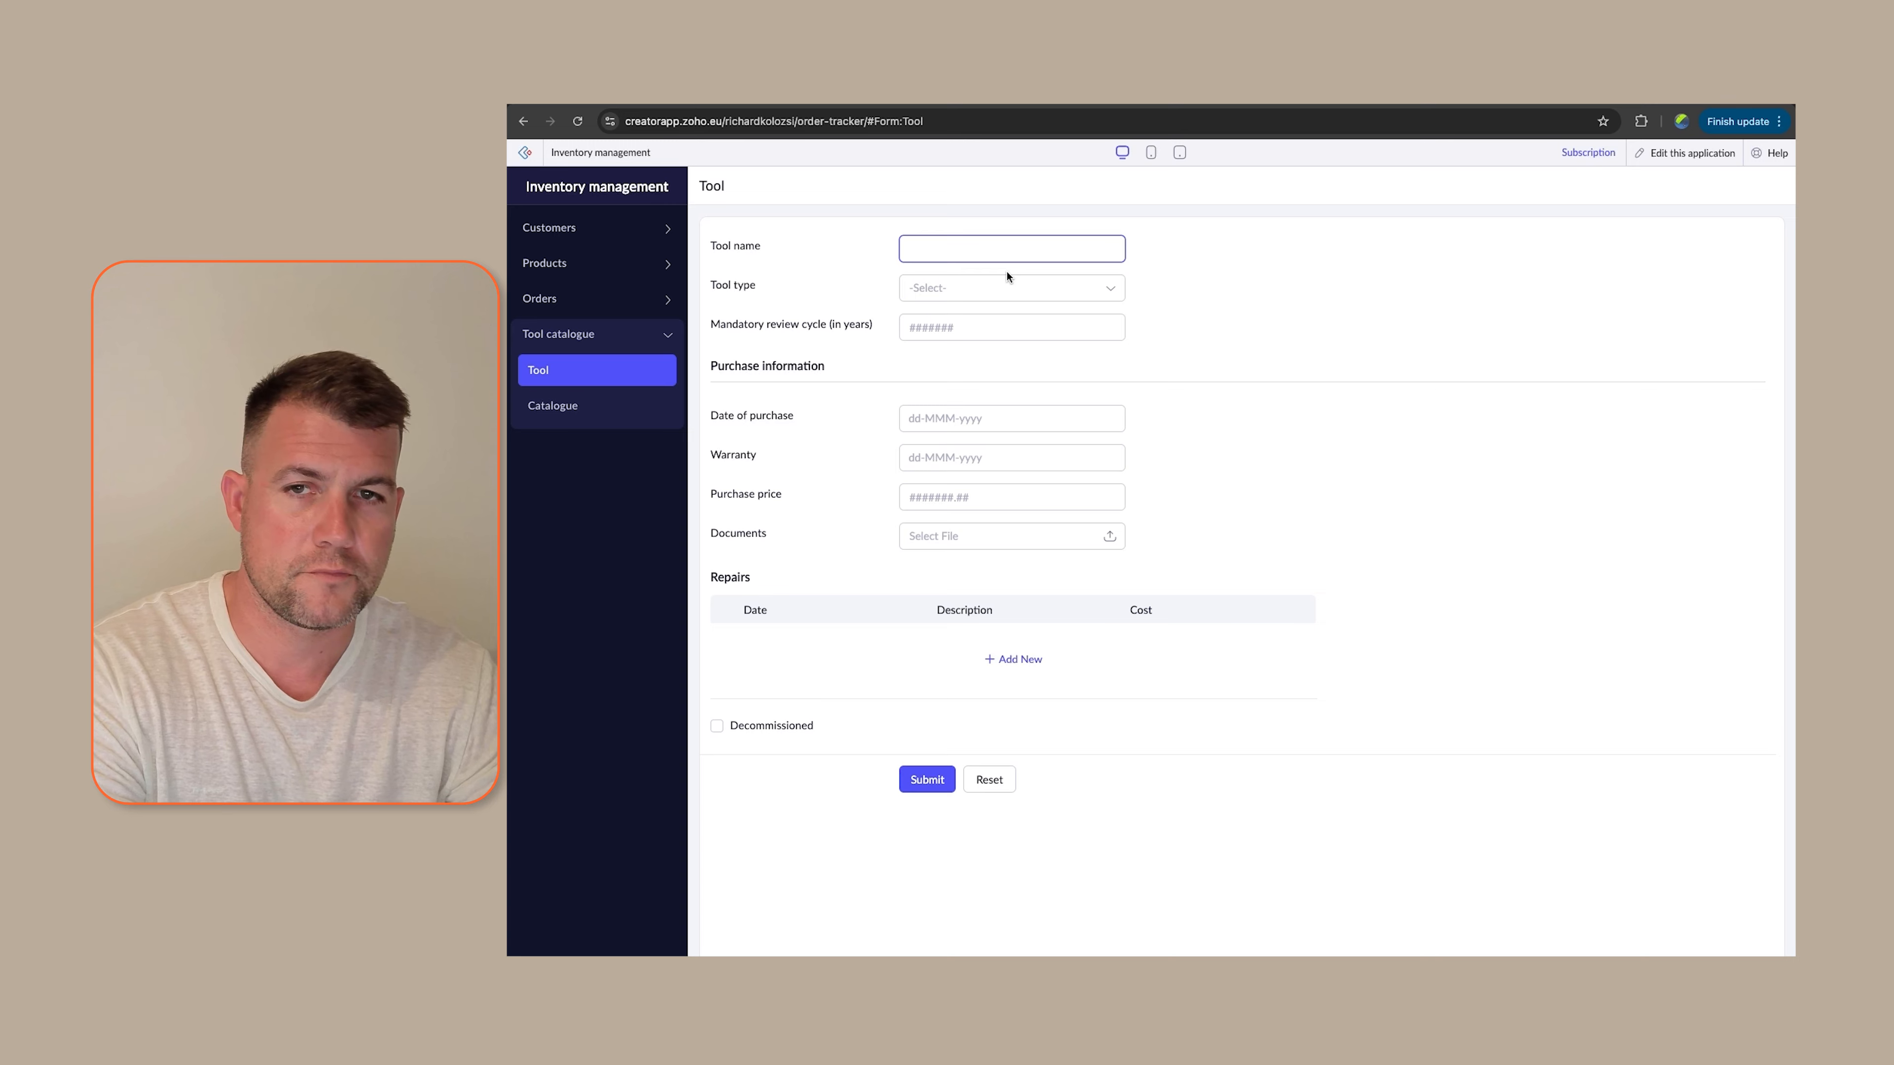
Test the field rules in the Tool form by choosing the tool types Electric, Manual and Combustion in turn
{"action": "left_click", "coordinate": [1005, 285]}
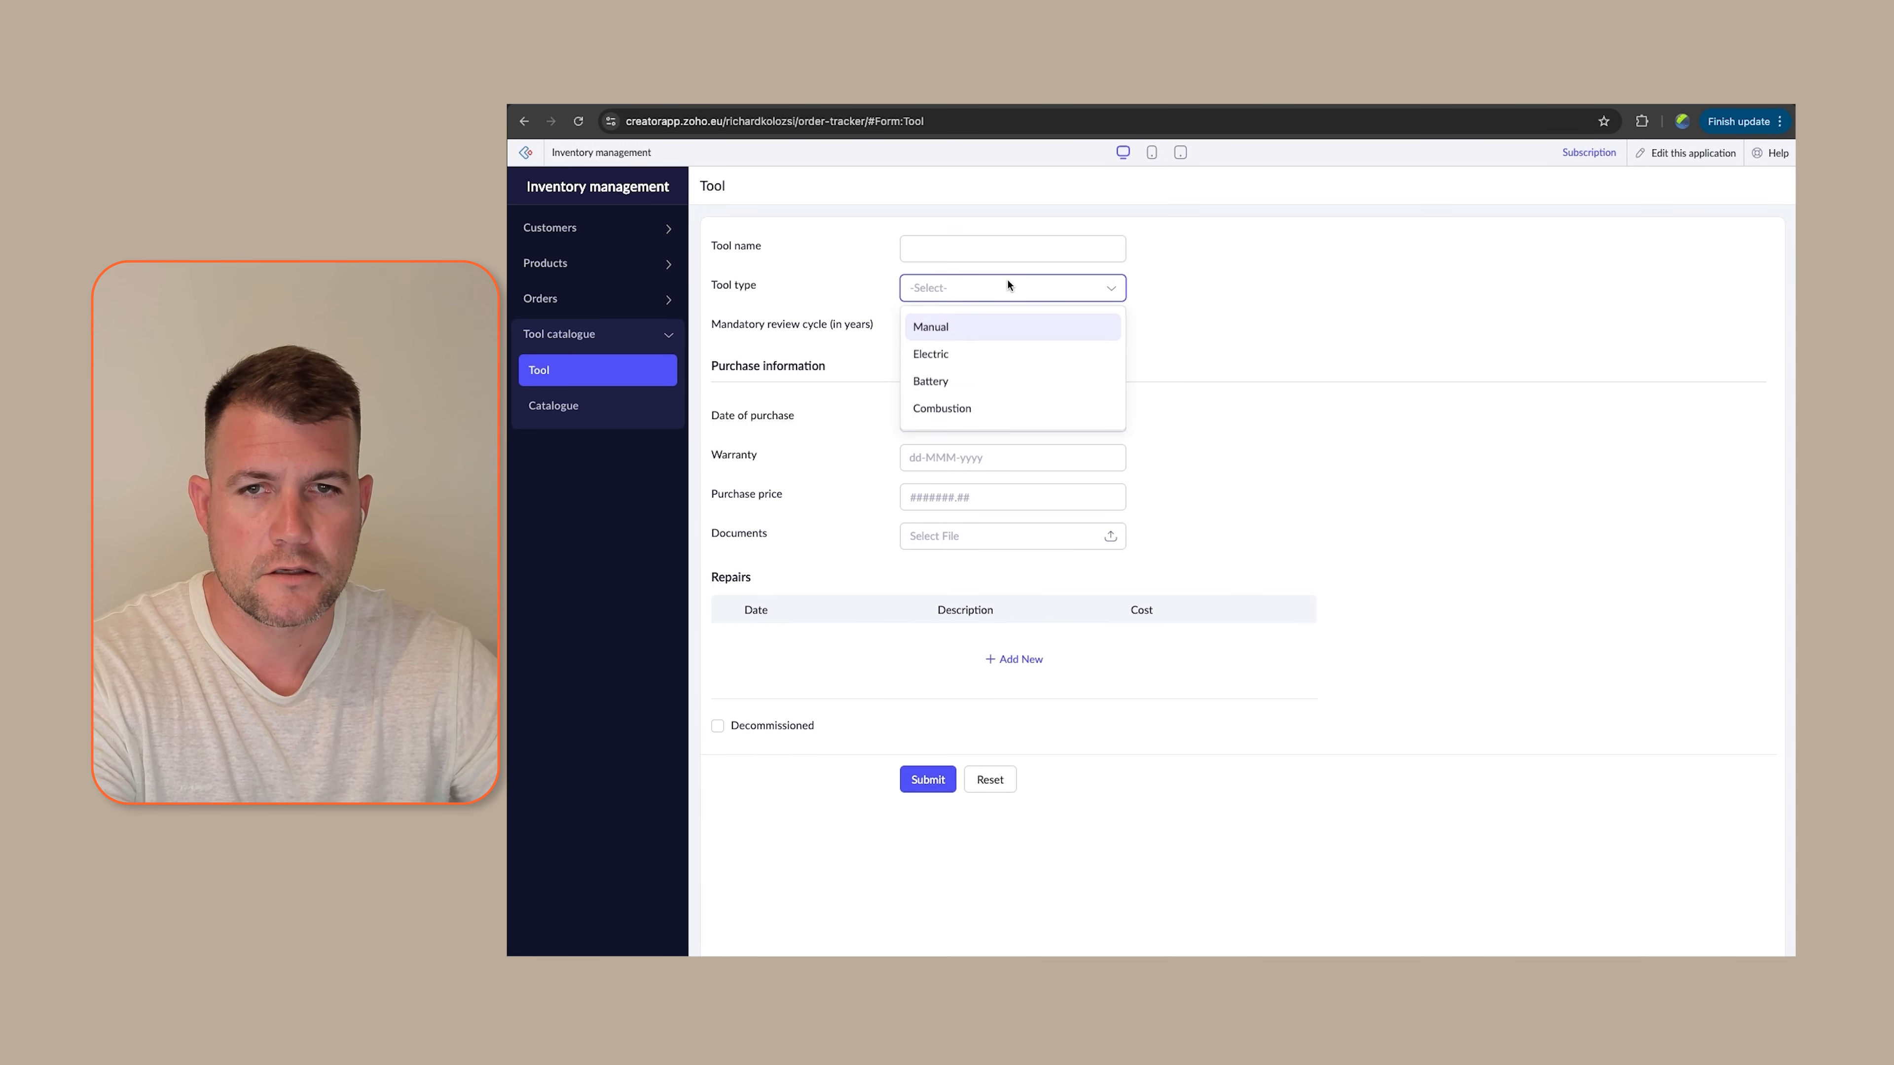
{"action": "left_click", "coordinate": [948, 364]}
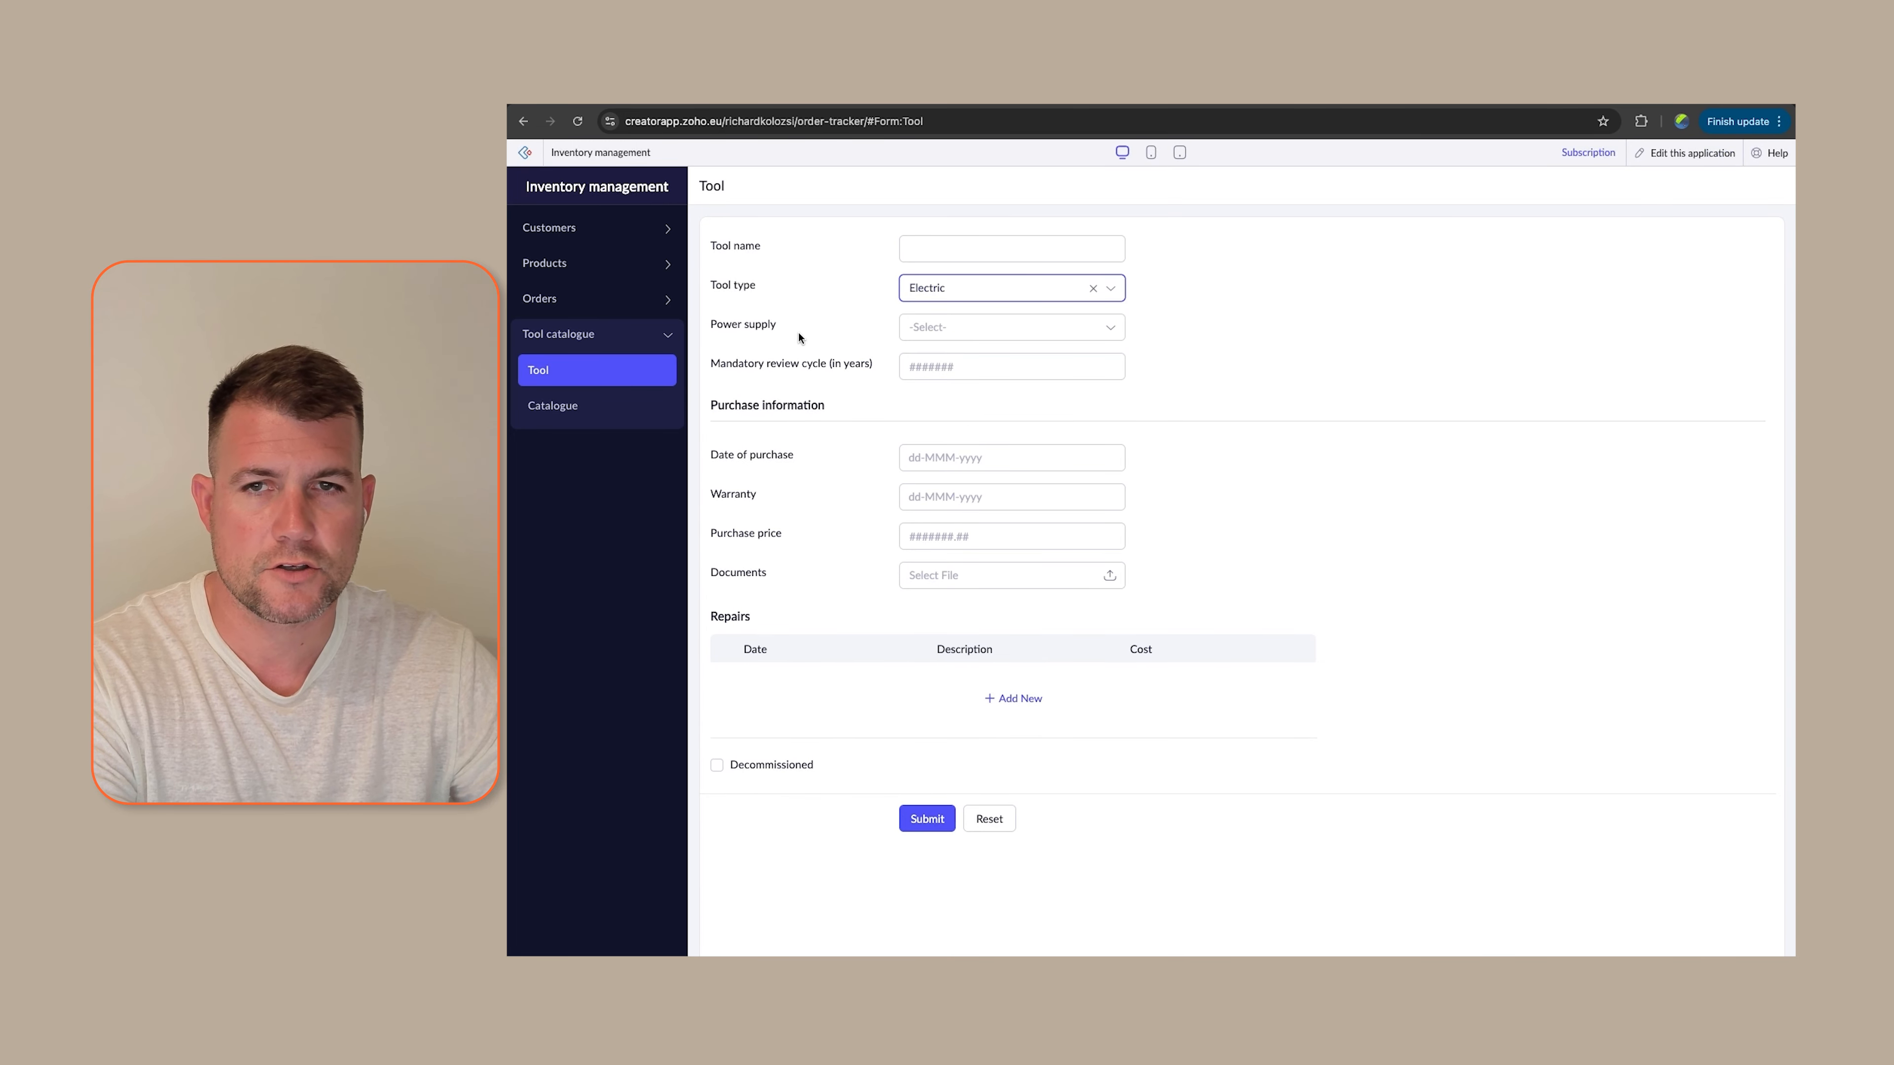
{"action": "left_click", "coordinate": [1028, 288]}
{"action": "left_click", "coordinate": [969, 322]}
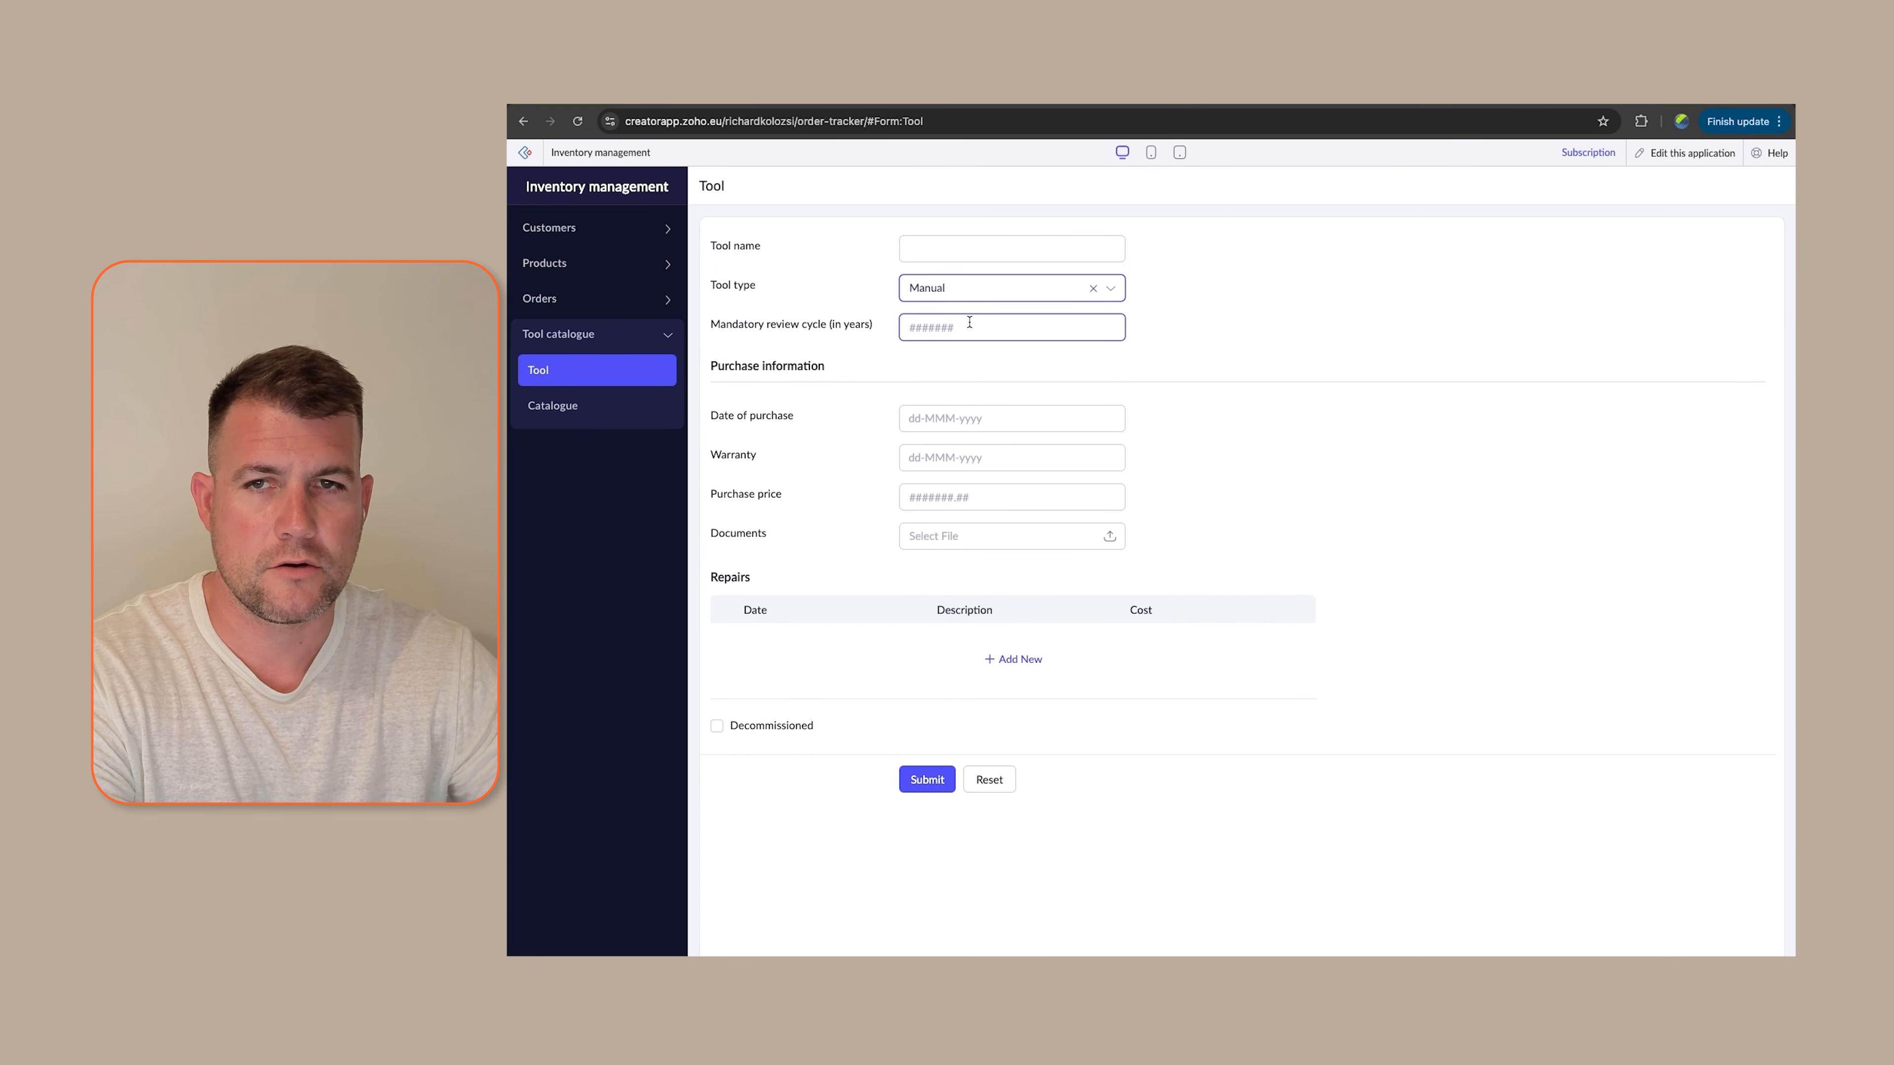
{"action": "left_click", "coordinate": [1006, 288]}
{"action": "left_click", "coordinate": [941, 442]}
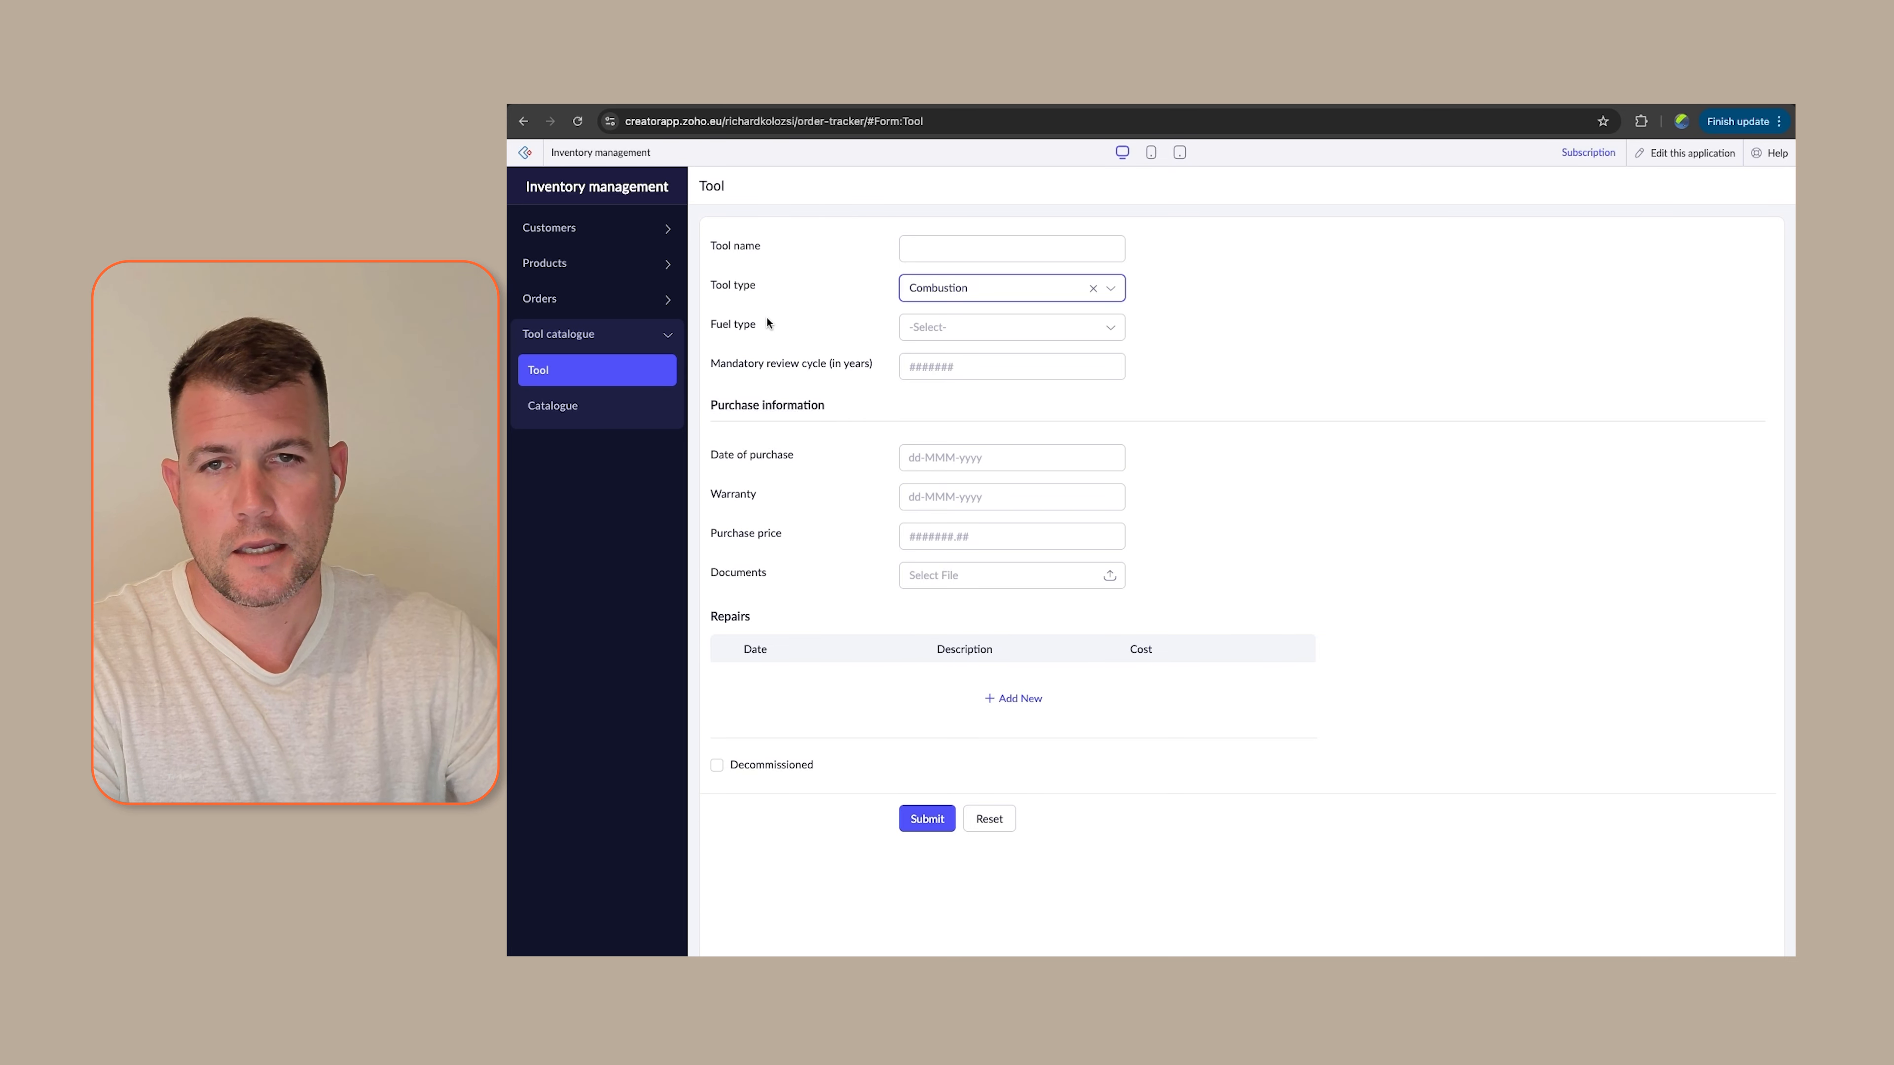
Enter a tool named "Sae" with tool type Battery, battery platform DeWalt and a mandatory review cycle of 2 years
{"action": "left_click", "coordinate": [931, 252]}
{"action": "type", "text": "Sae"}
{"action": "left_click", "coordinate": [969, 289]}
{"action": "left_click", "coordinate": [932, 354]}
{"action": "left_click", "coordinate": [962, 327]}
{"action": "left_click", "coordinate": [928, 394]}
{"action": "left_click", "coordinate": [924, 373]}
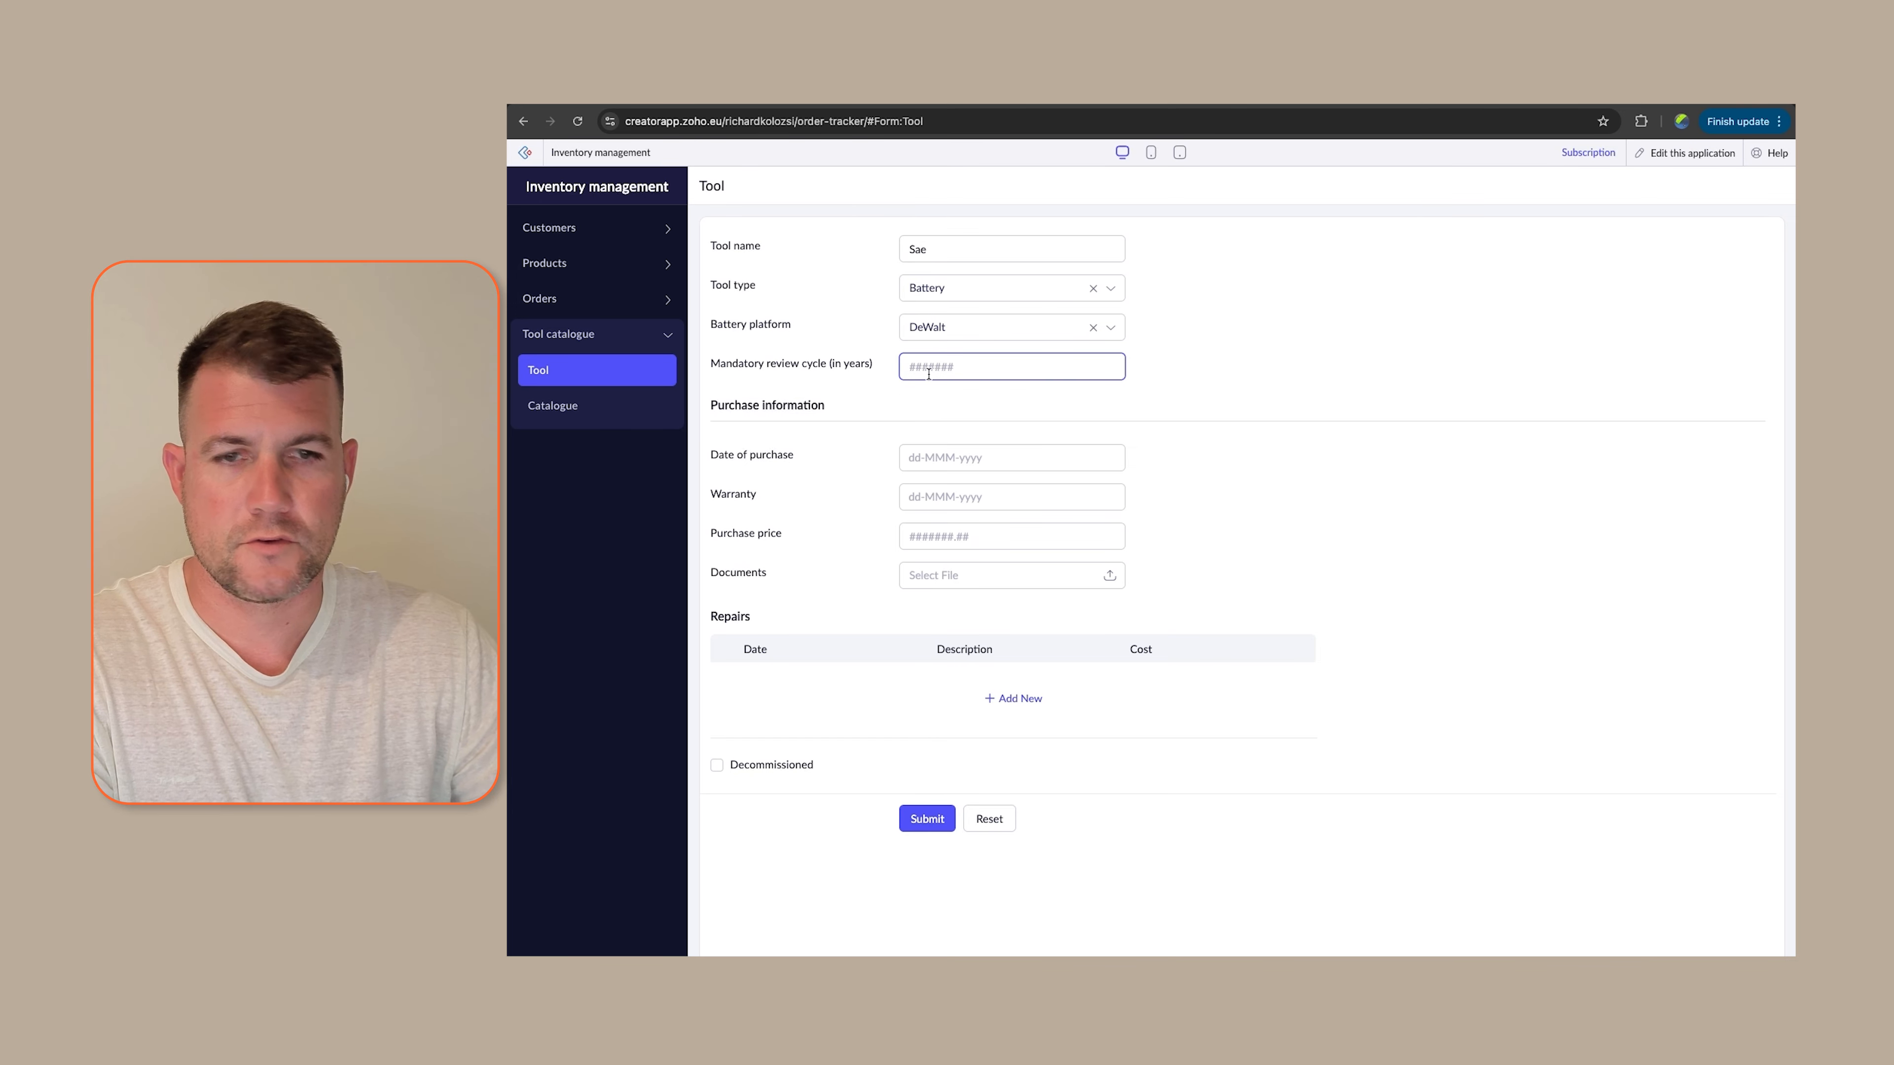
{"action": "type", "text": "2"}
Fill in the date of purchase 20-Sep-2025, warranty 20-Sep-2027 and purchase price 560, and submit the tool record
{"action": "left_click", "coordinate": [946, 464]}
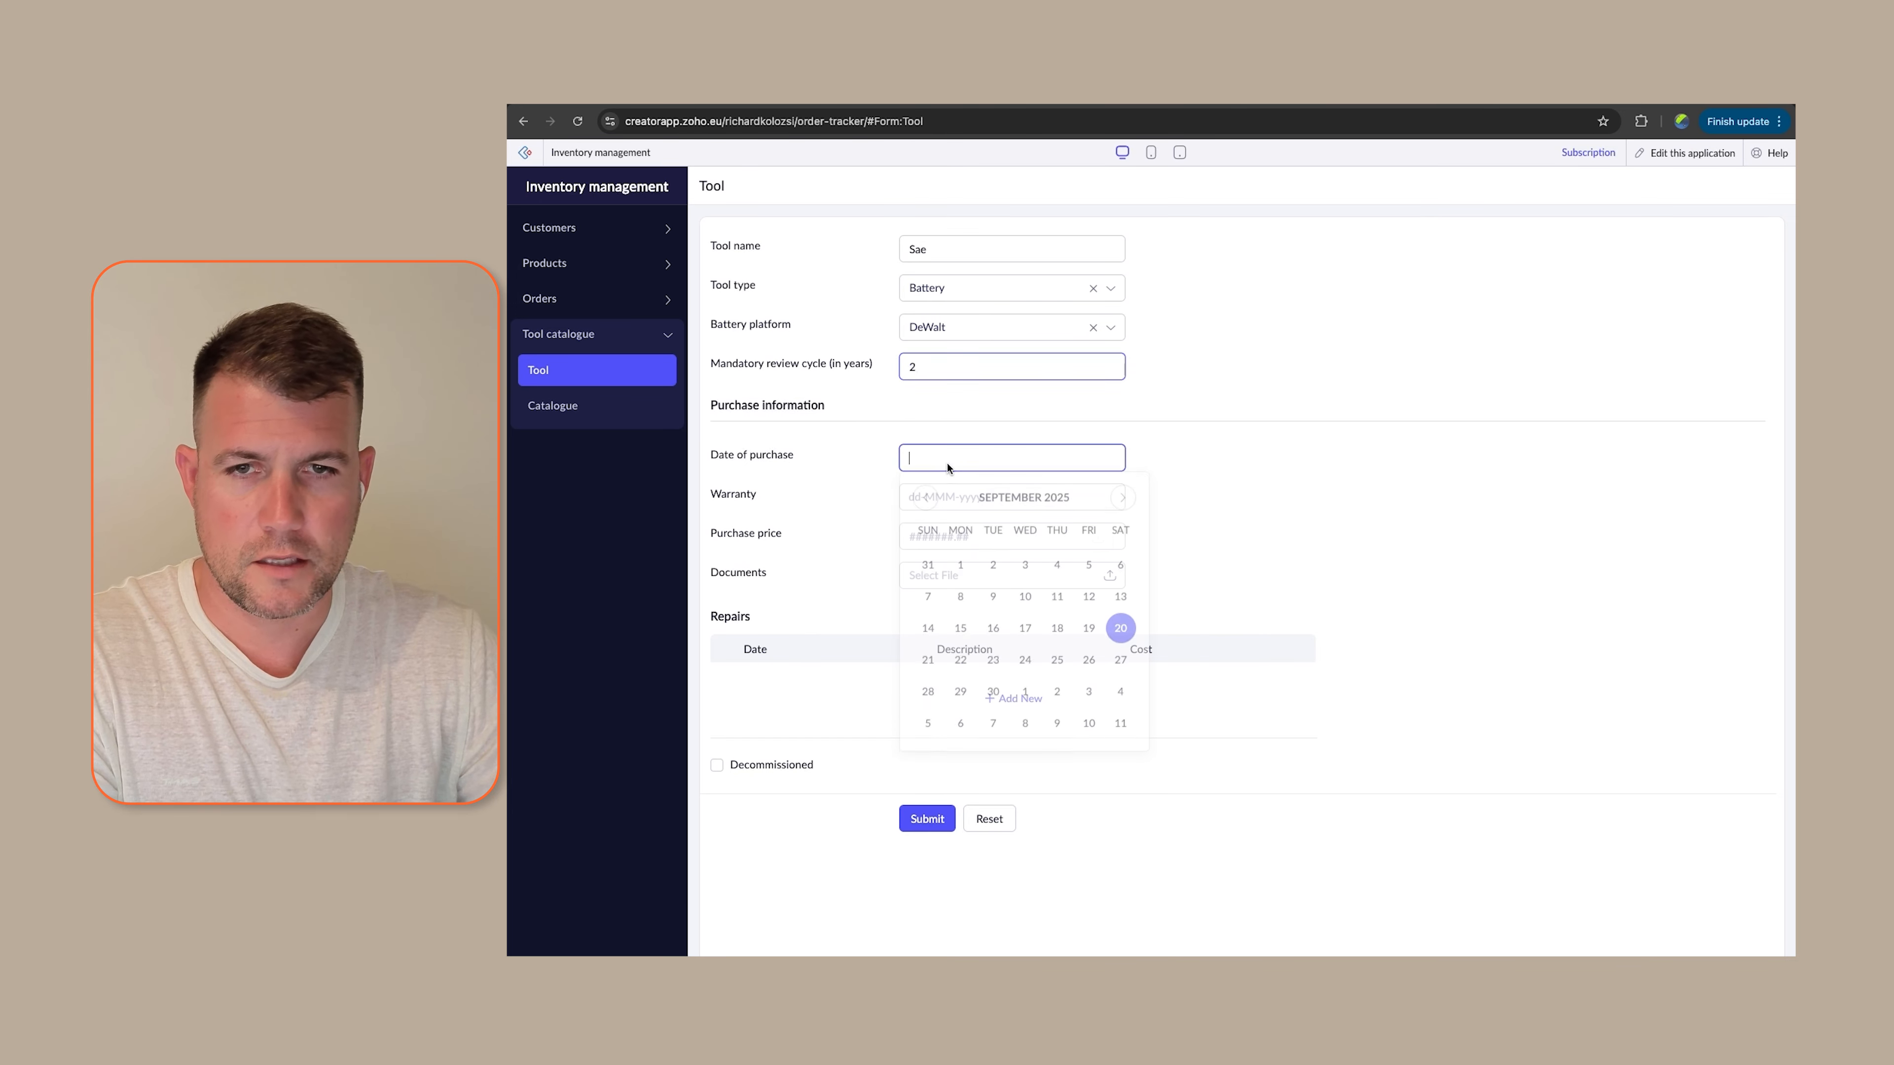
{"action": "left_click", "coordinate": [1120, 632]}
{"action": "left_click", "coordinate": [940, 539]}
{"action": "type", "text": "560"}
{"action": "key", "text": "Tab"}
{"action": "left_click", "coordinate": [926, 819]}
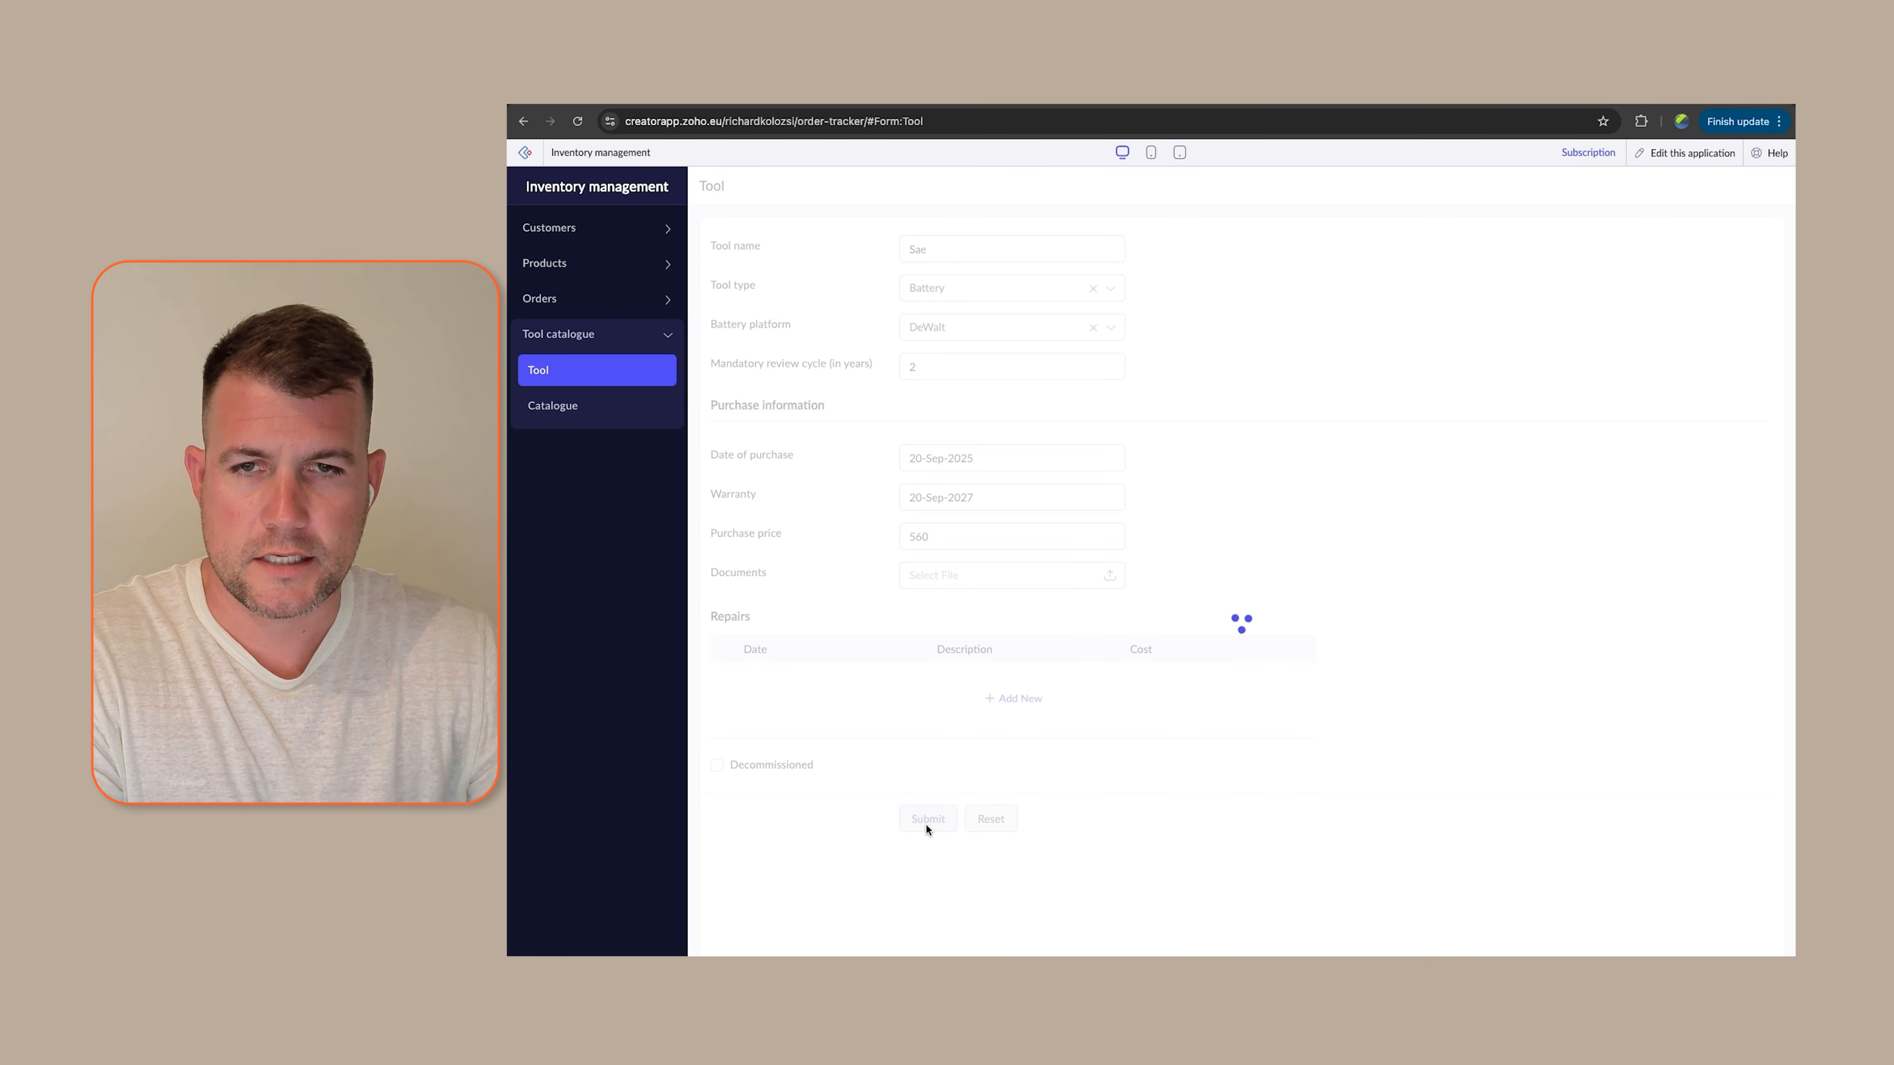
Correct the tool name of the "Sae" record in the Catalogue to "Saw", save it and reopen the record for editing
{"action": "left_click", "coordinate": [552, 405]}
{"action": "left_click", "coordinate": [1035, 259]}
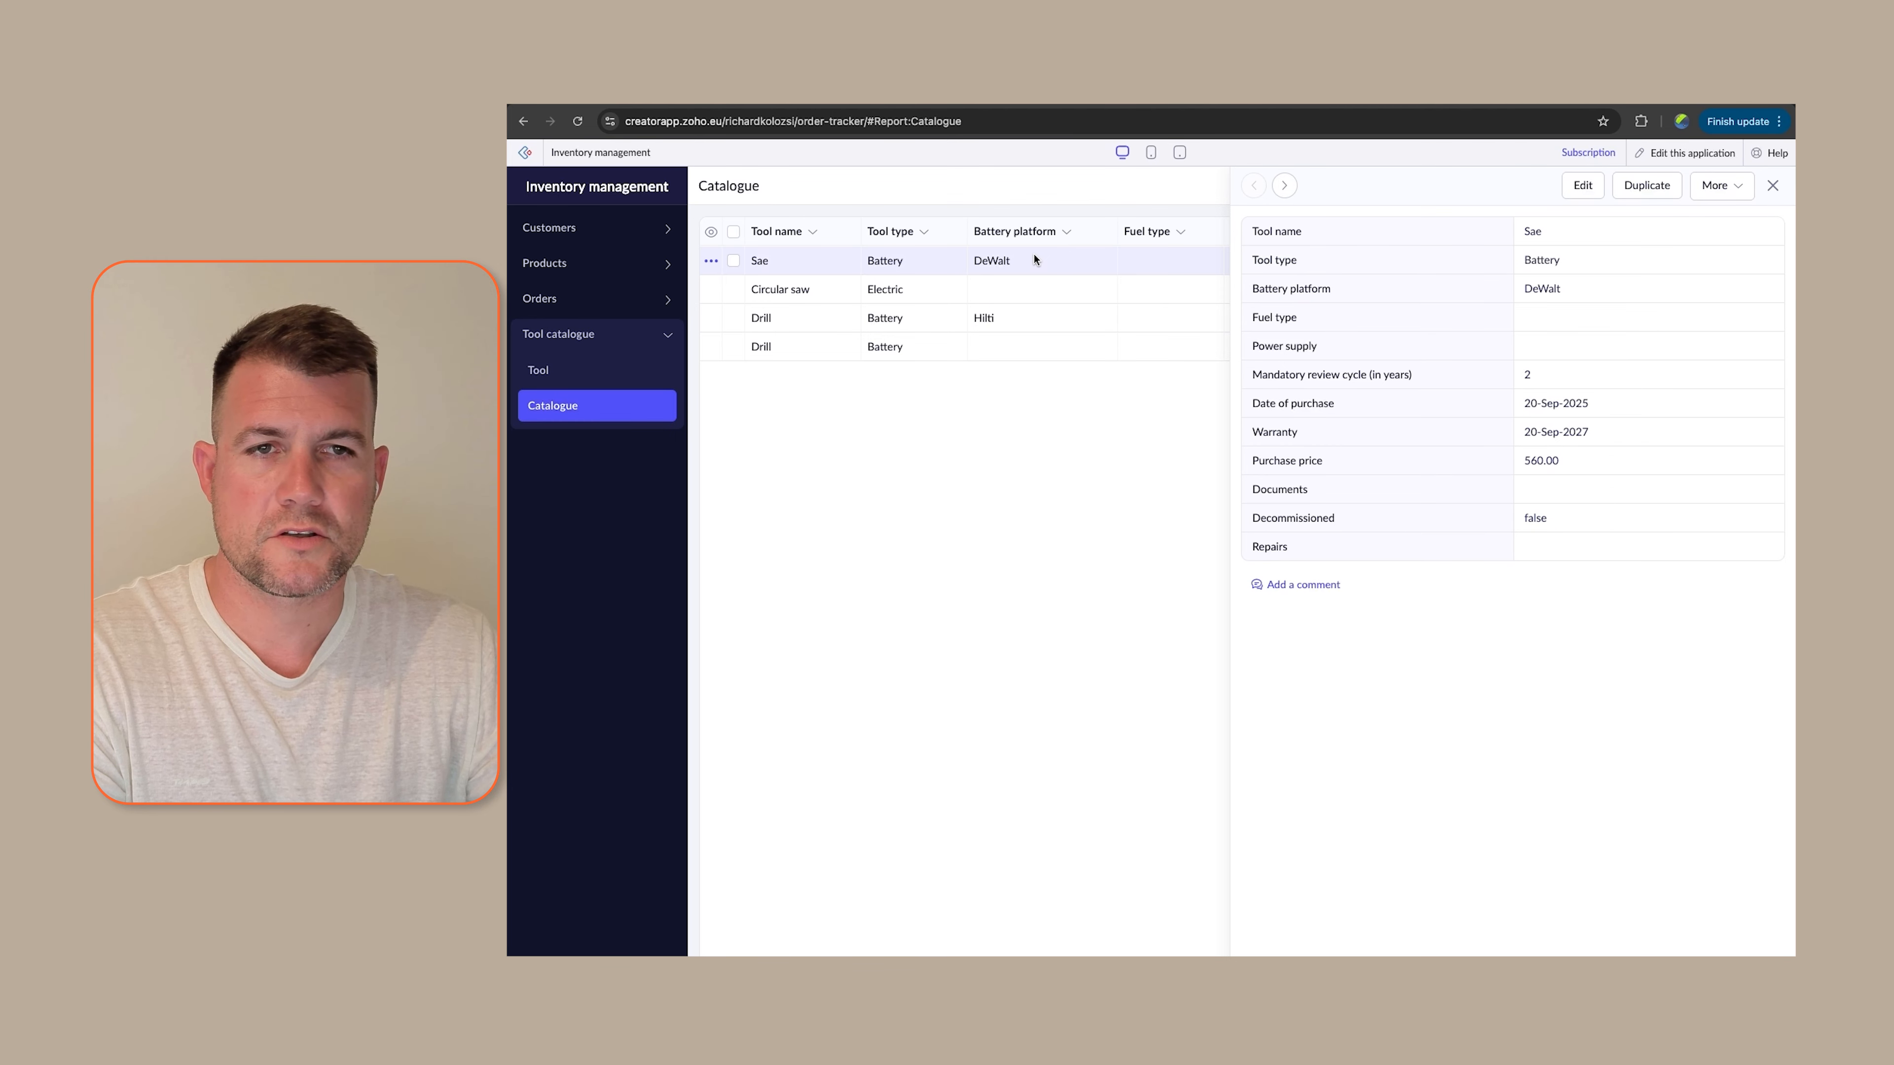
{"action": "left_click", "coordinate": [1582, 185]}
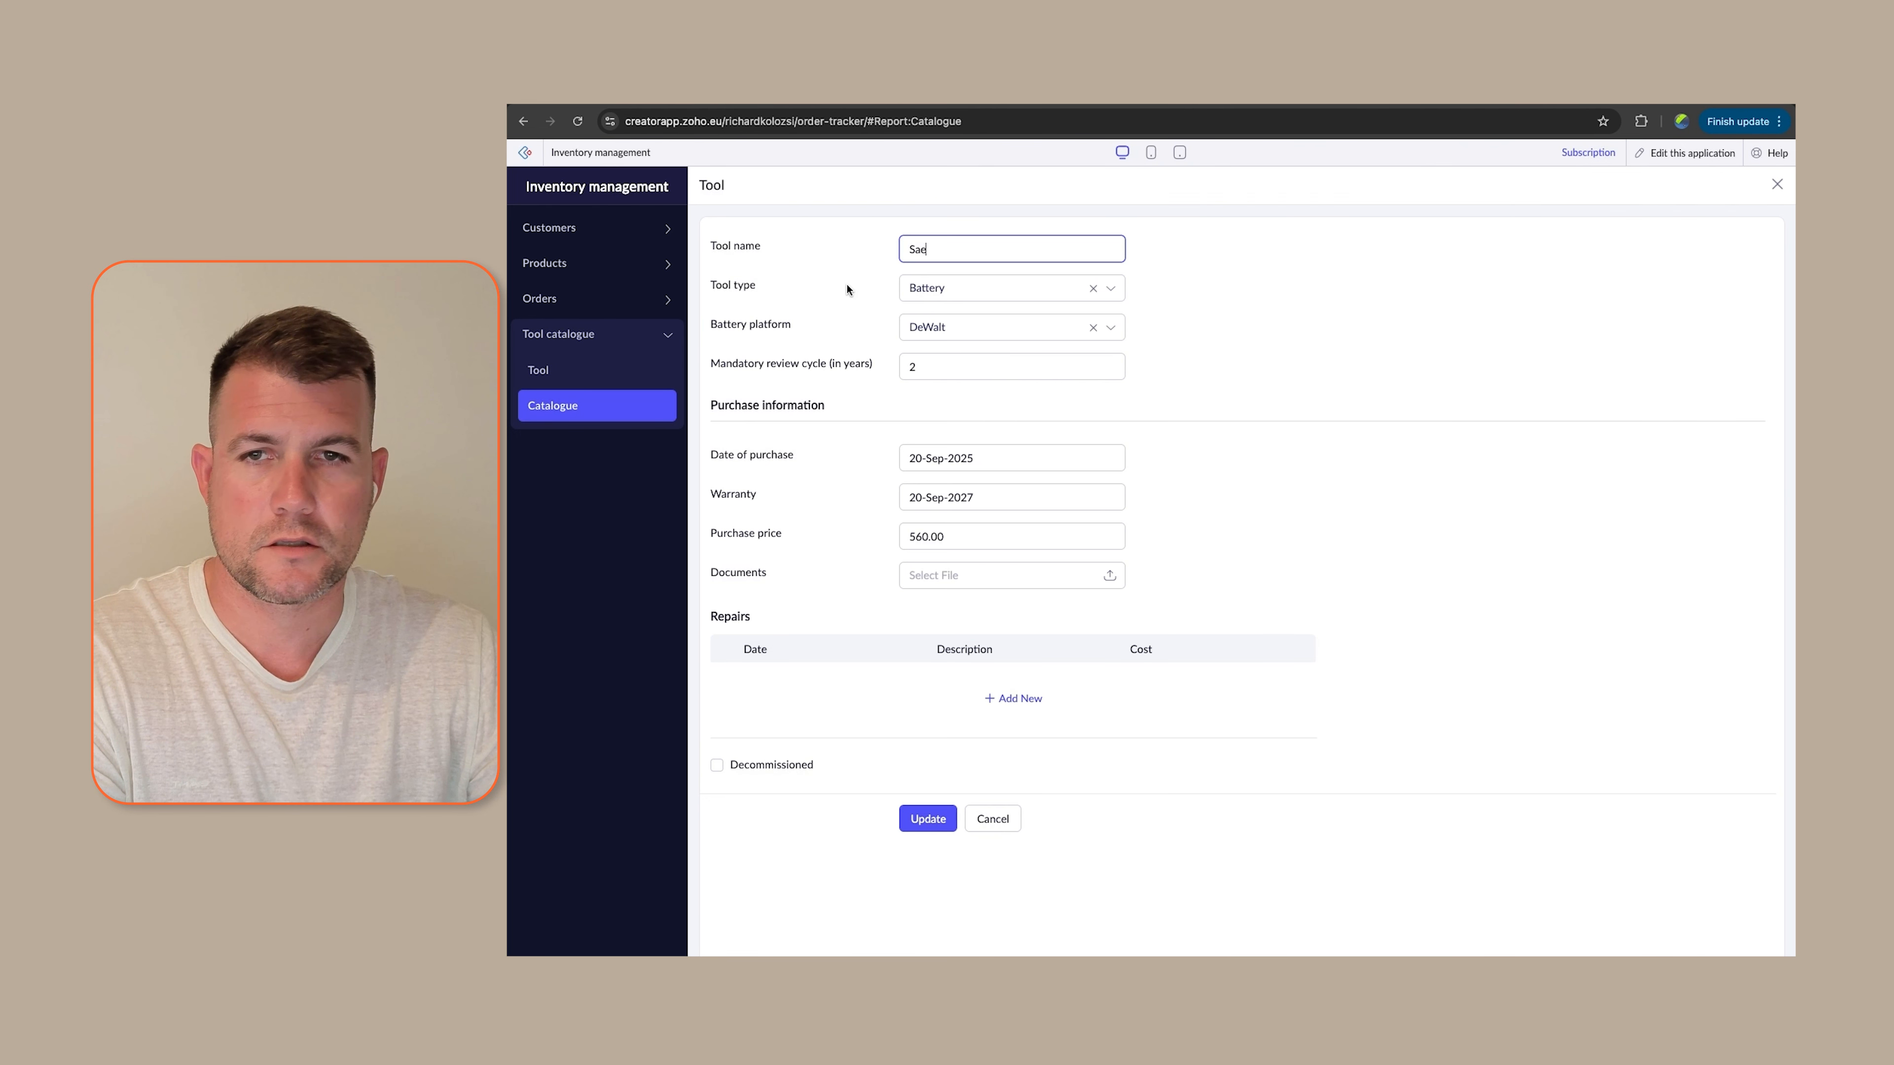
{"action": "key", "text": "BackSpace"}
{"action": "type", "text": "w"}
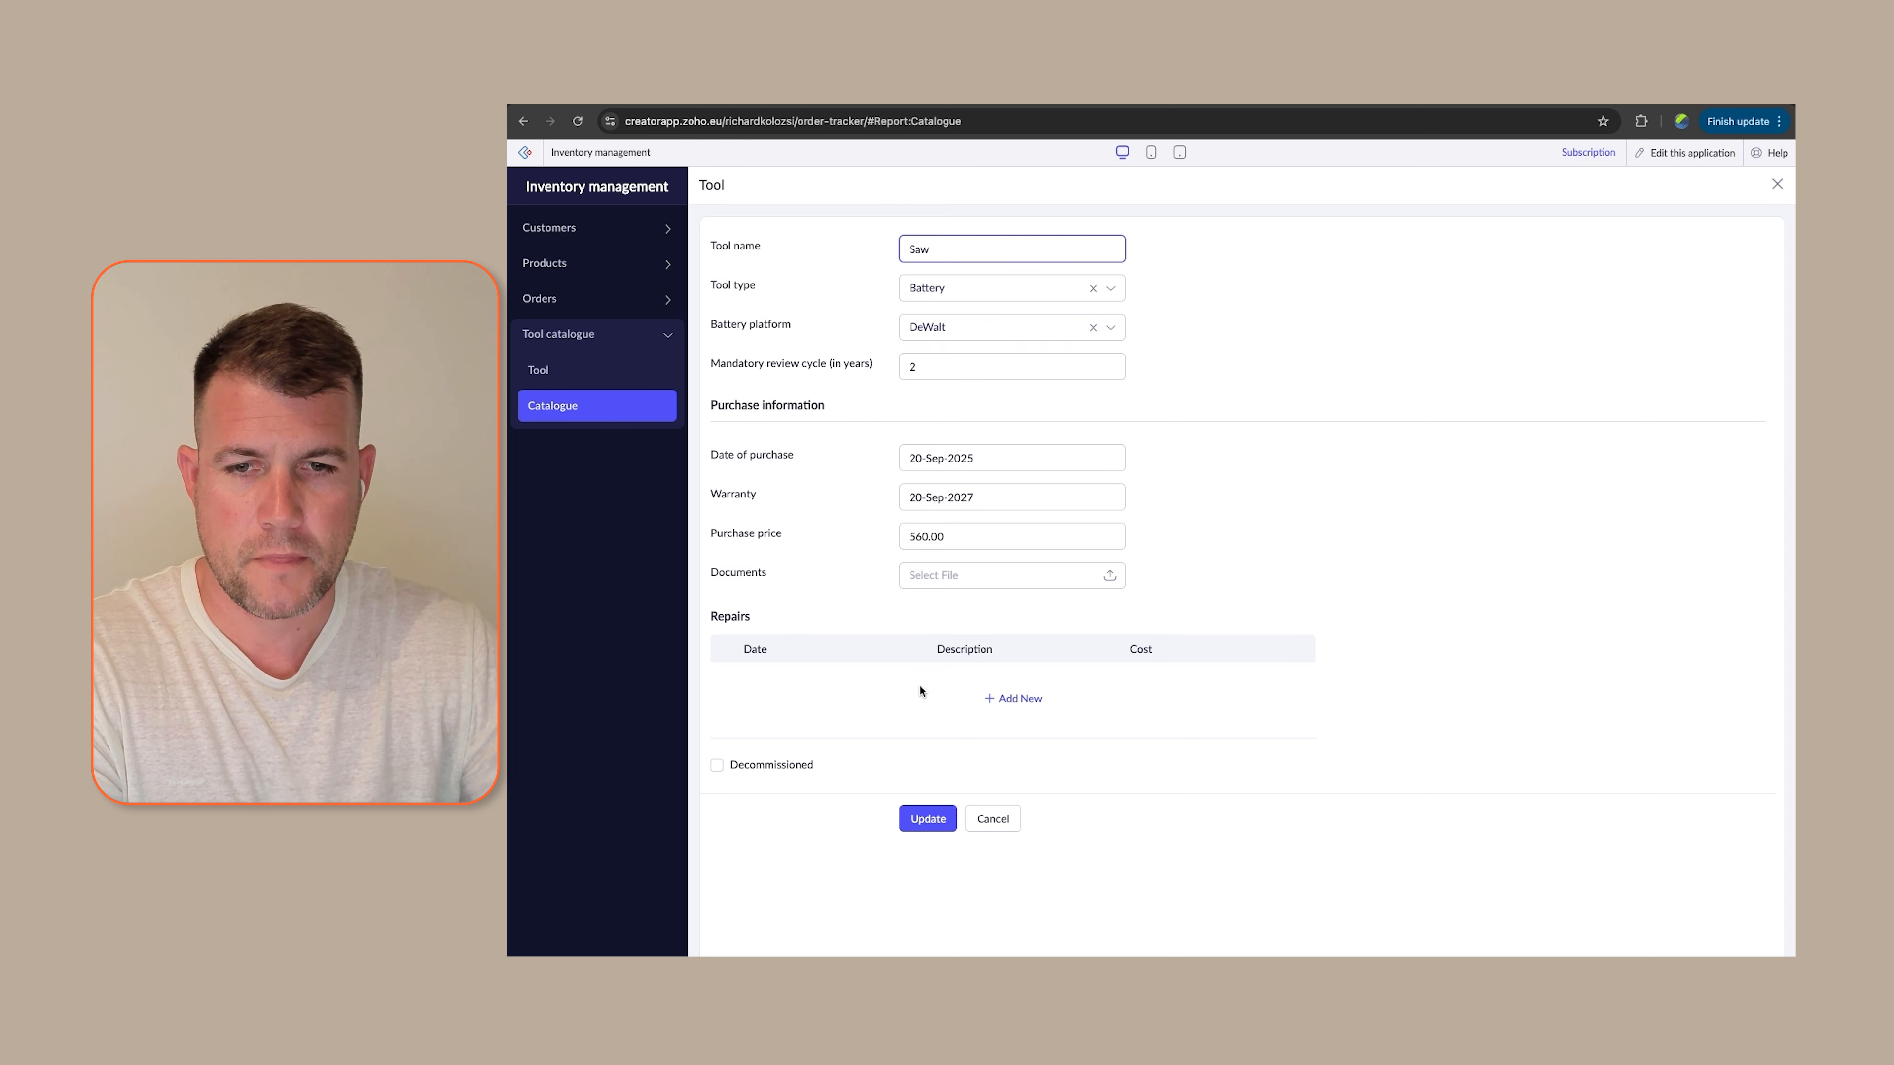
{"action": "left_click", "coordinate": [928, 818]}
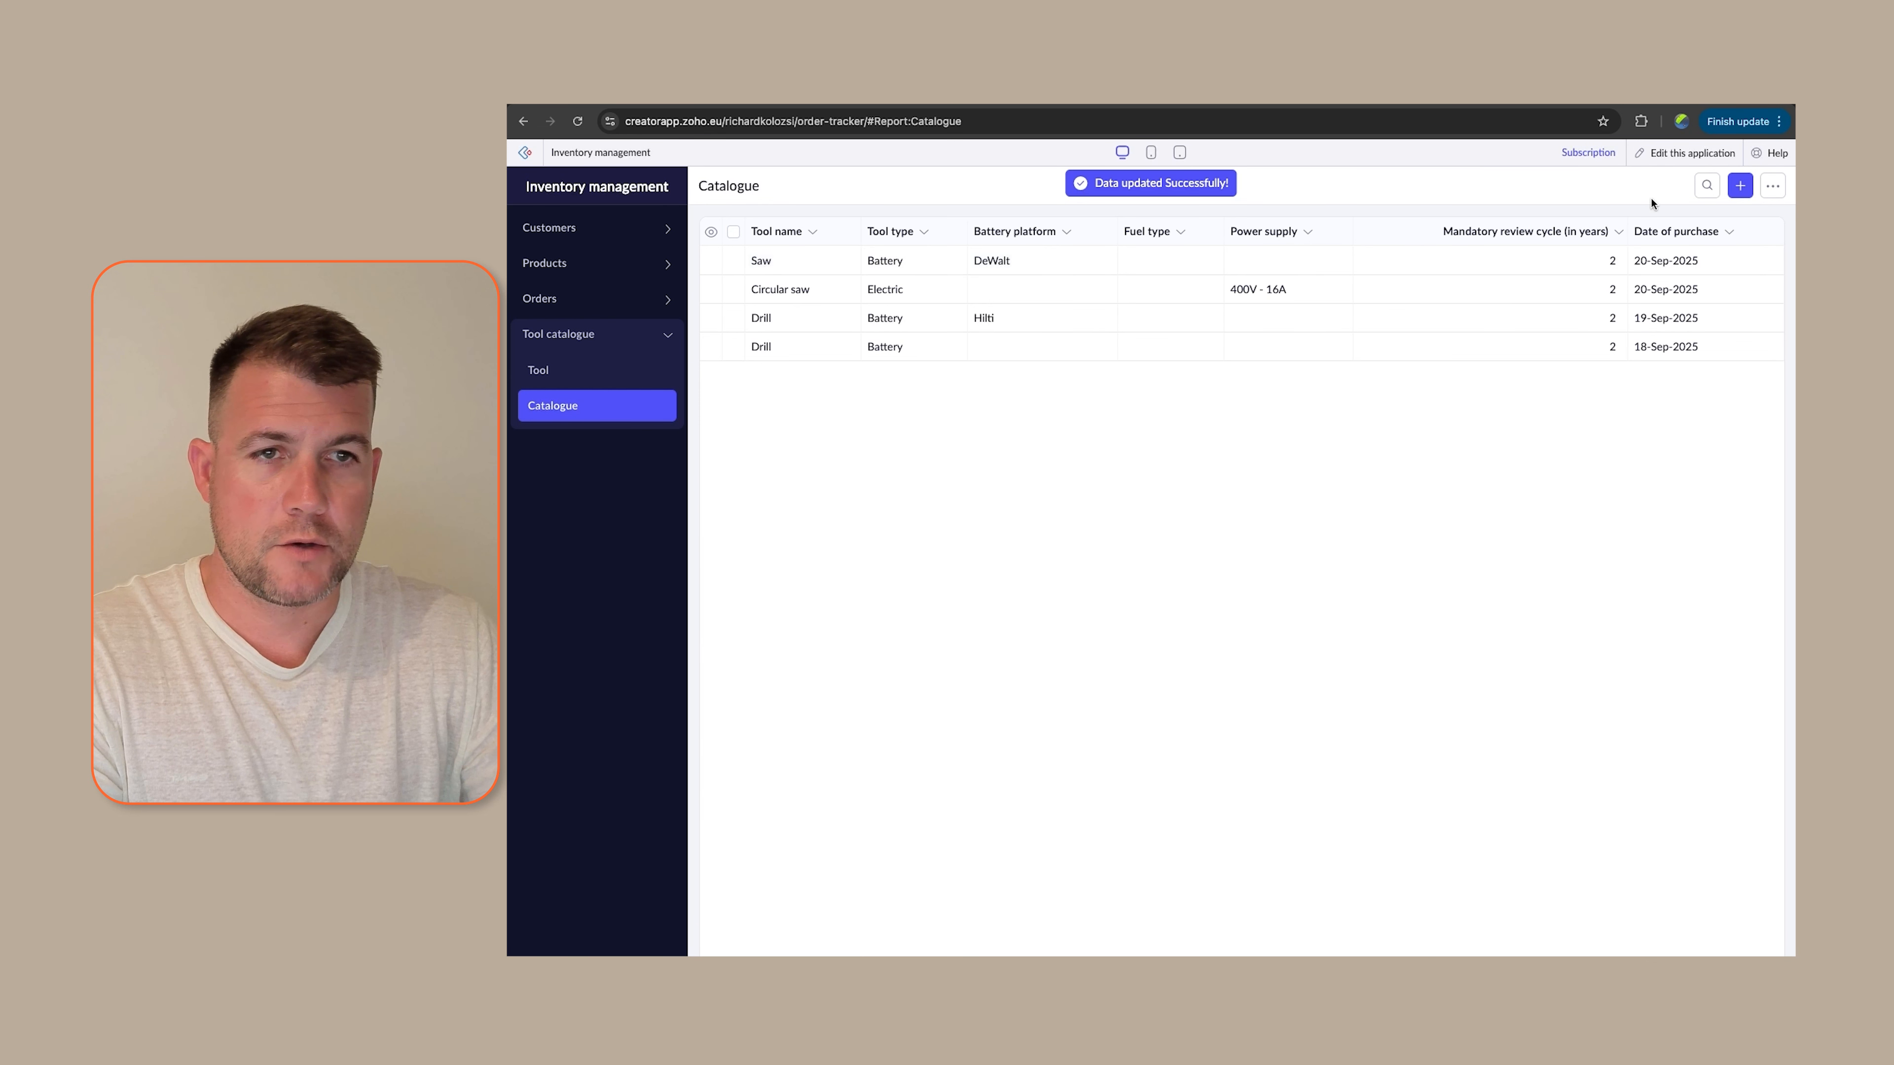
{"action": "left_click", "coordinate": [837, 270]}
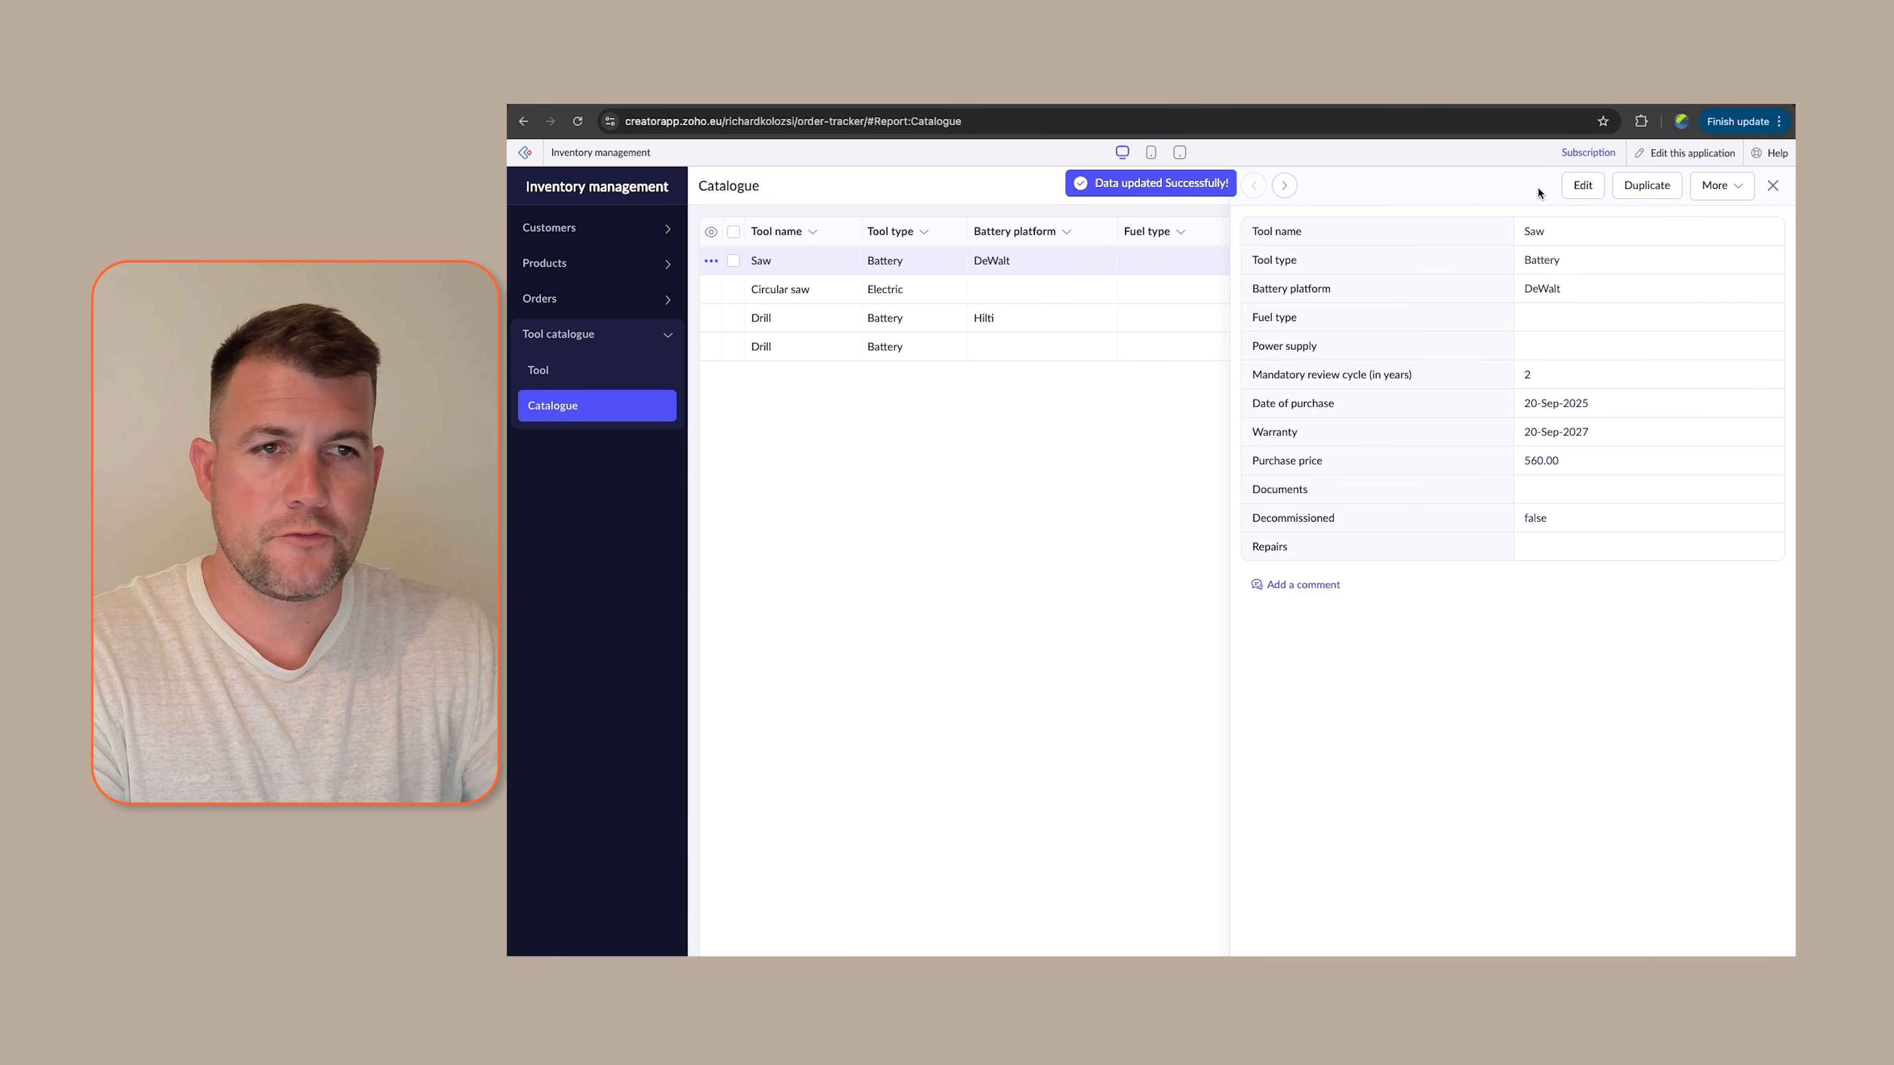
{"action": "left_click", "coordinate": [1582, 184]}
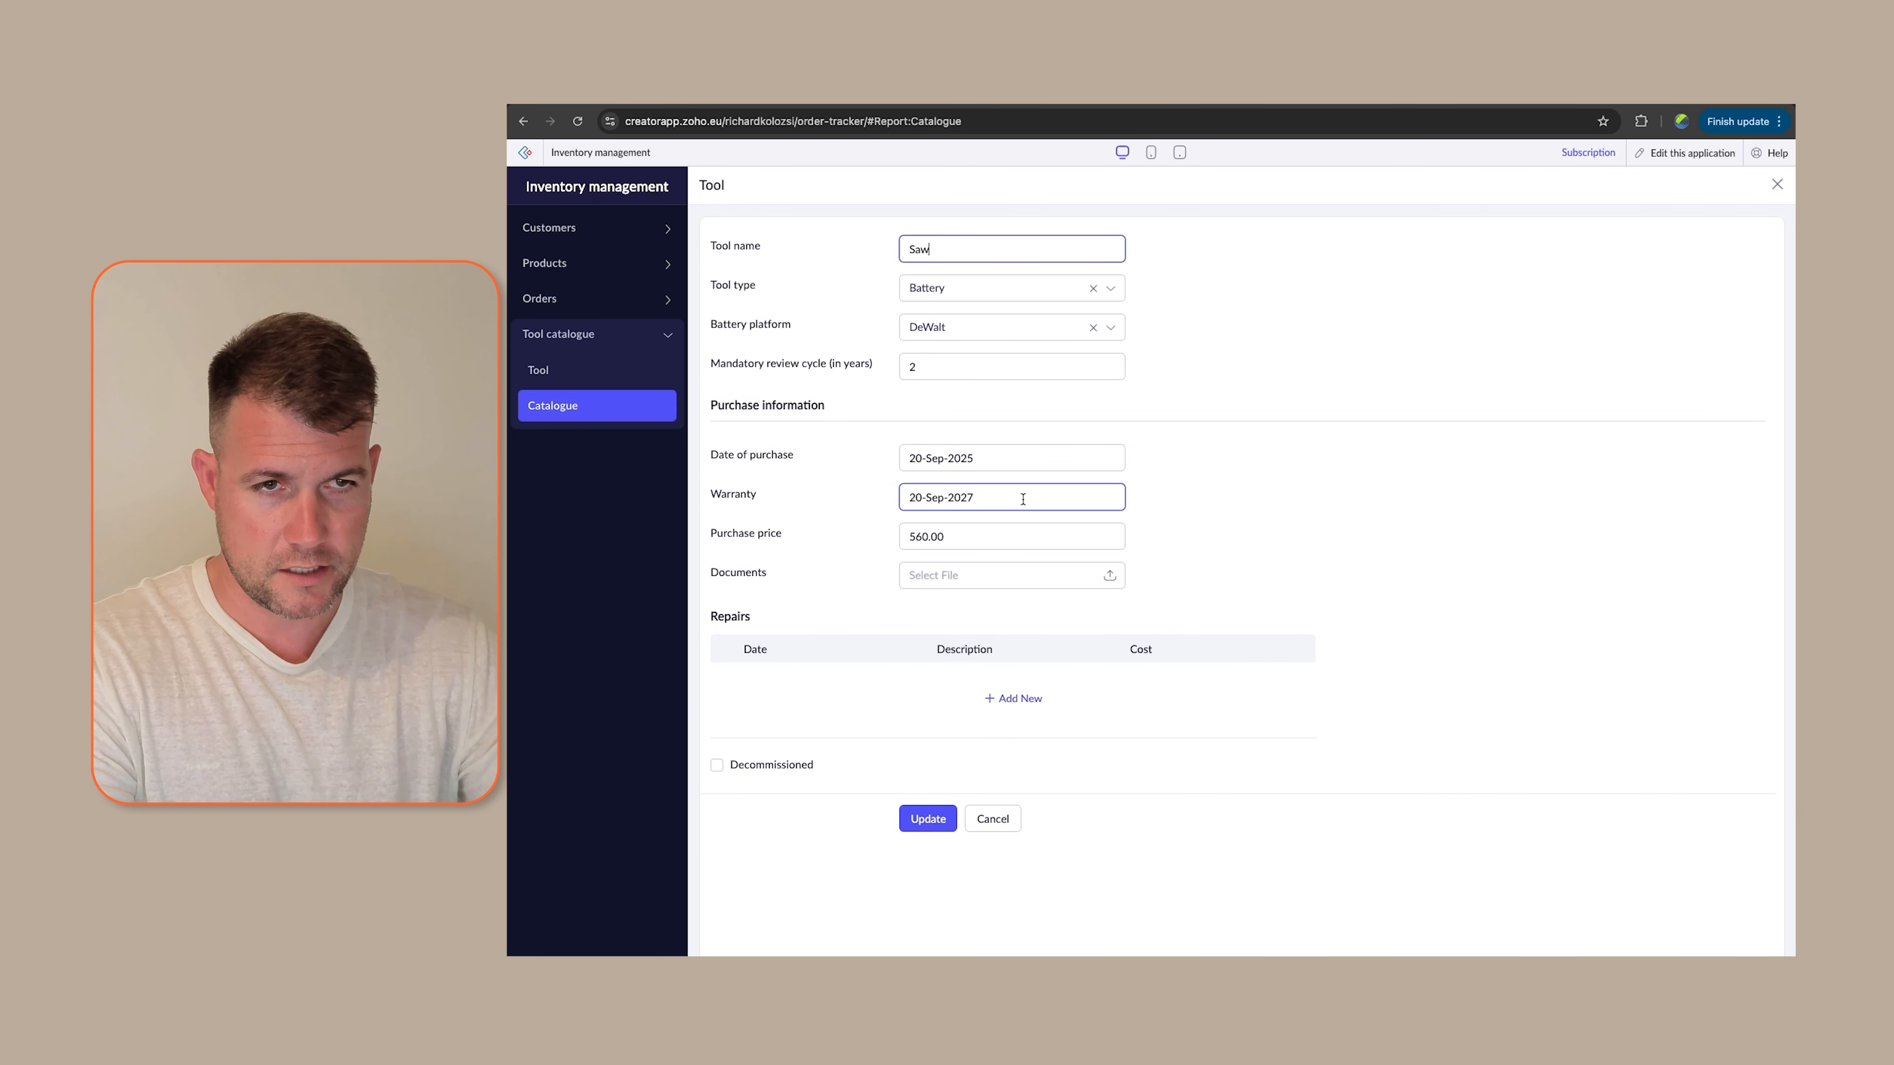
Start a new form workflow for the Tool form that runs when a record is edited, with field rules as the trigger
{"action": "left_click", "coordinate": [1676, 154]}
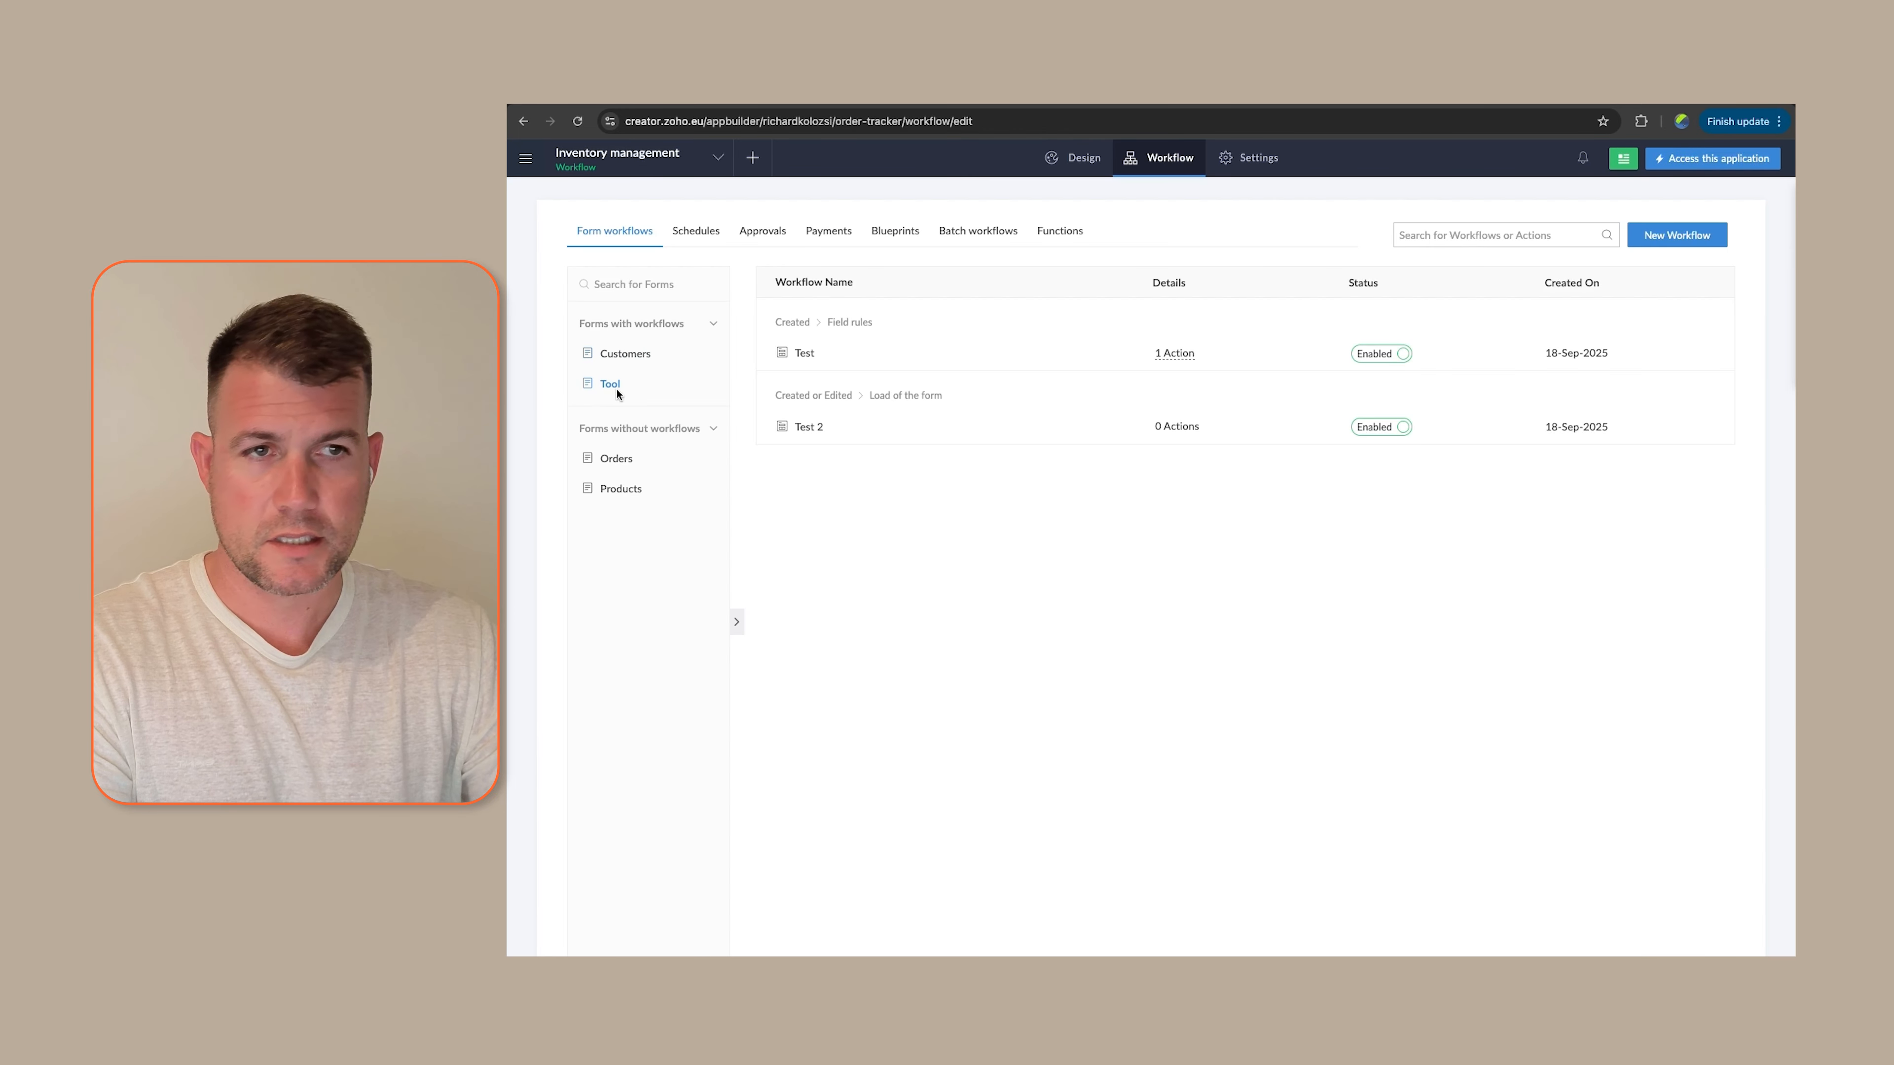
{"action": "left_click", "coordinate": [610, 383]}
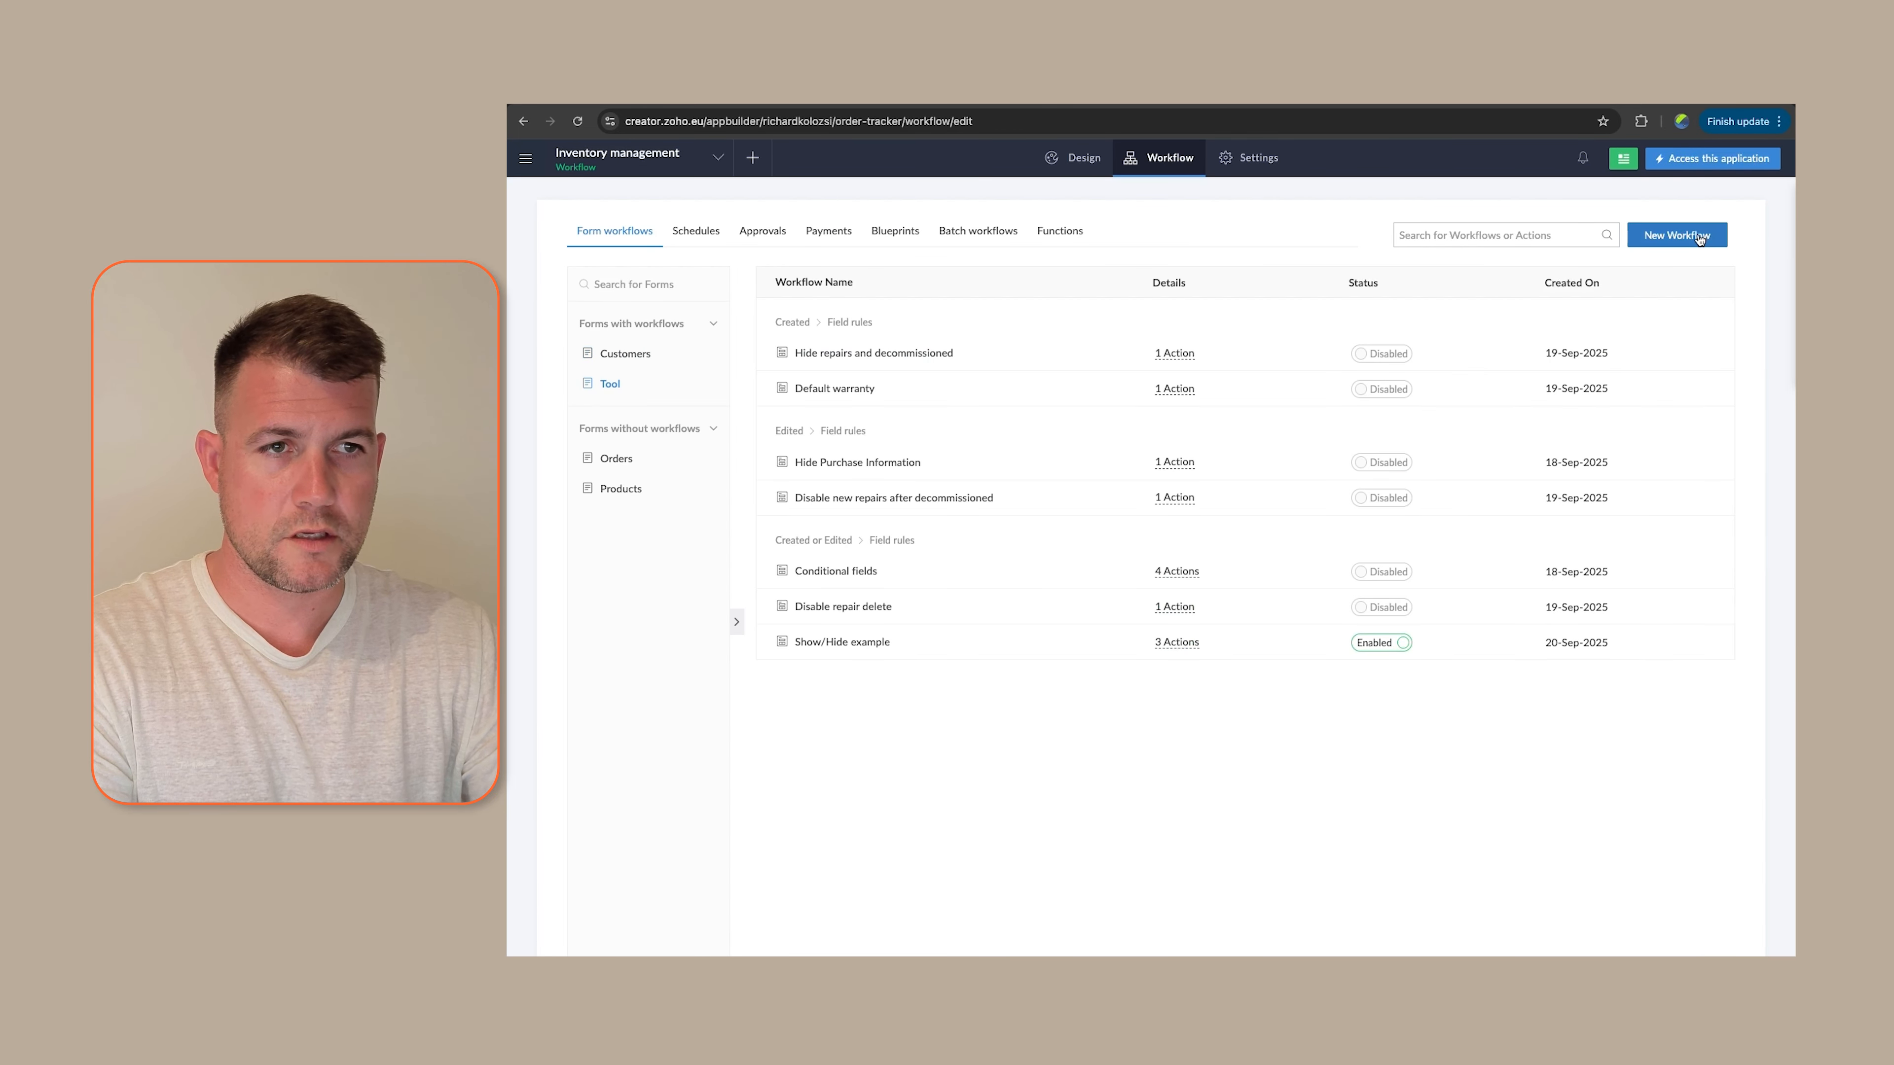
{"action": "left_click", "coordinate": [1678, 234]}
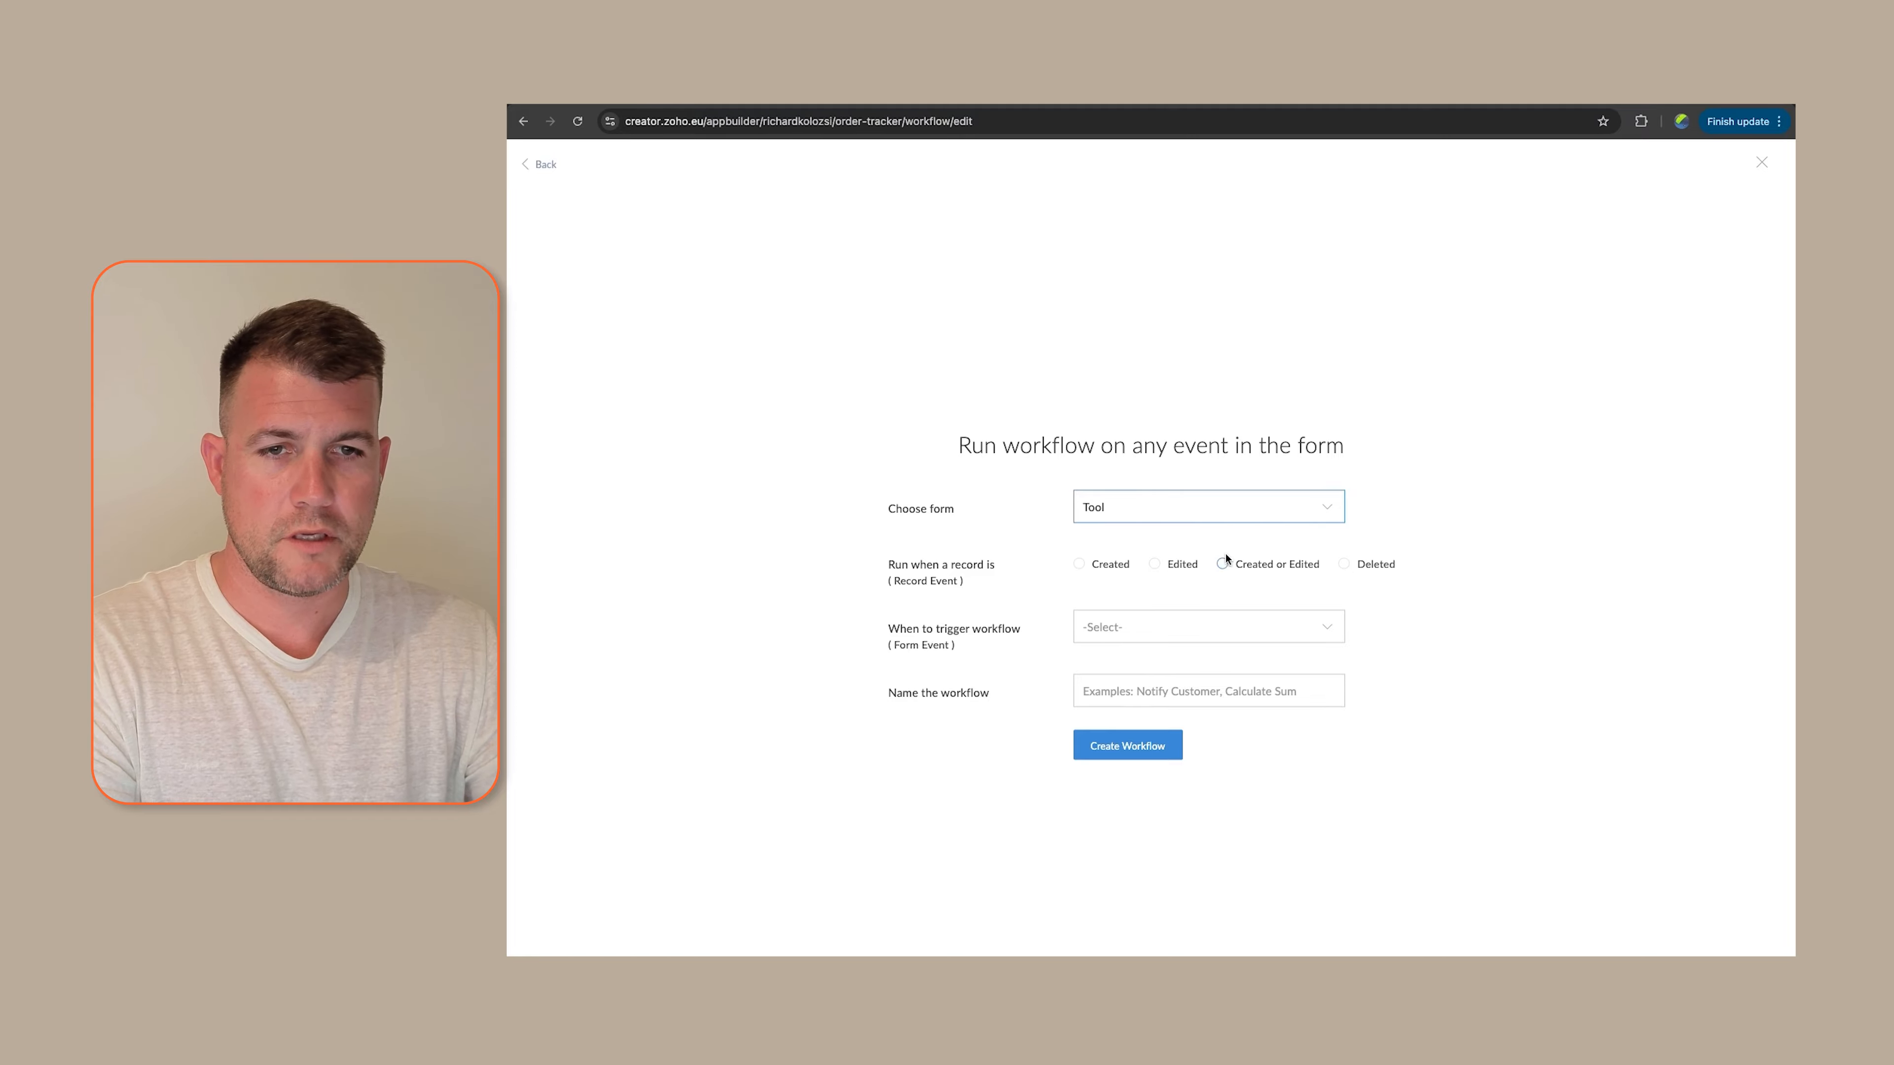
{"action": "left_click", "coordinate": [1155, 566]}
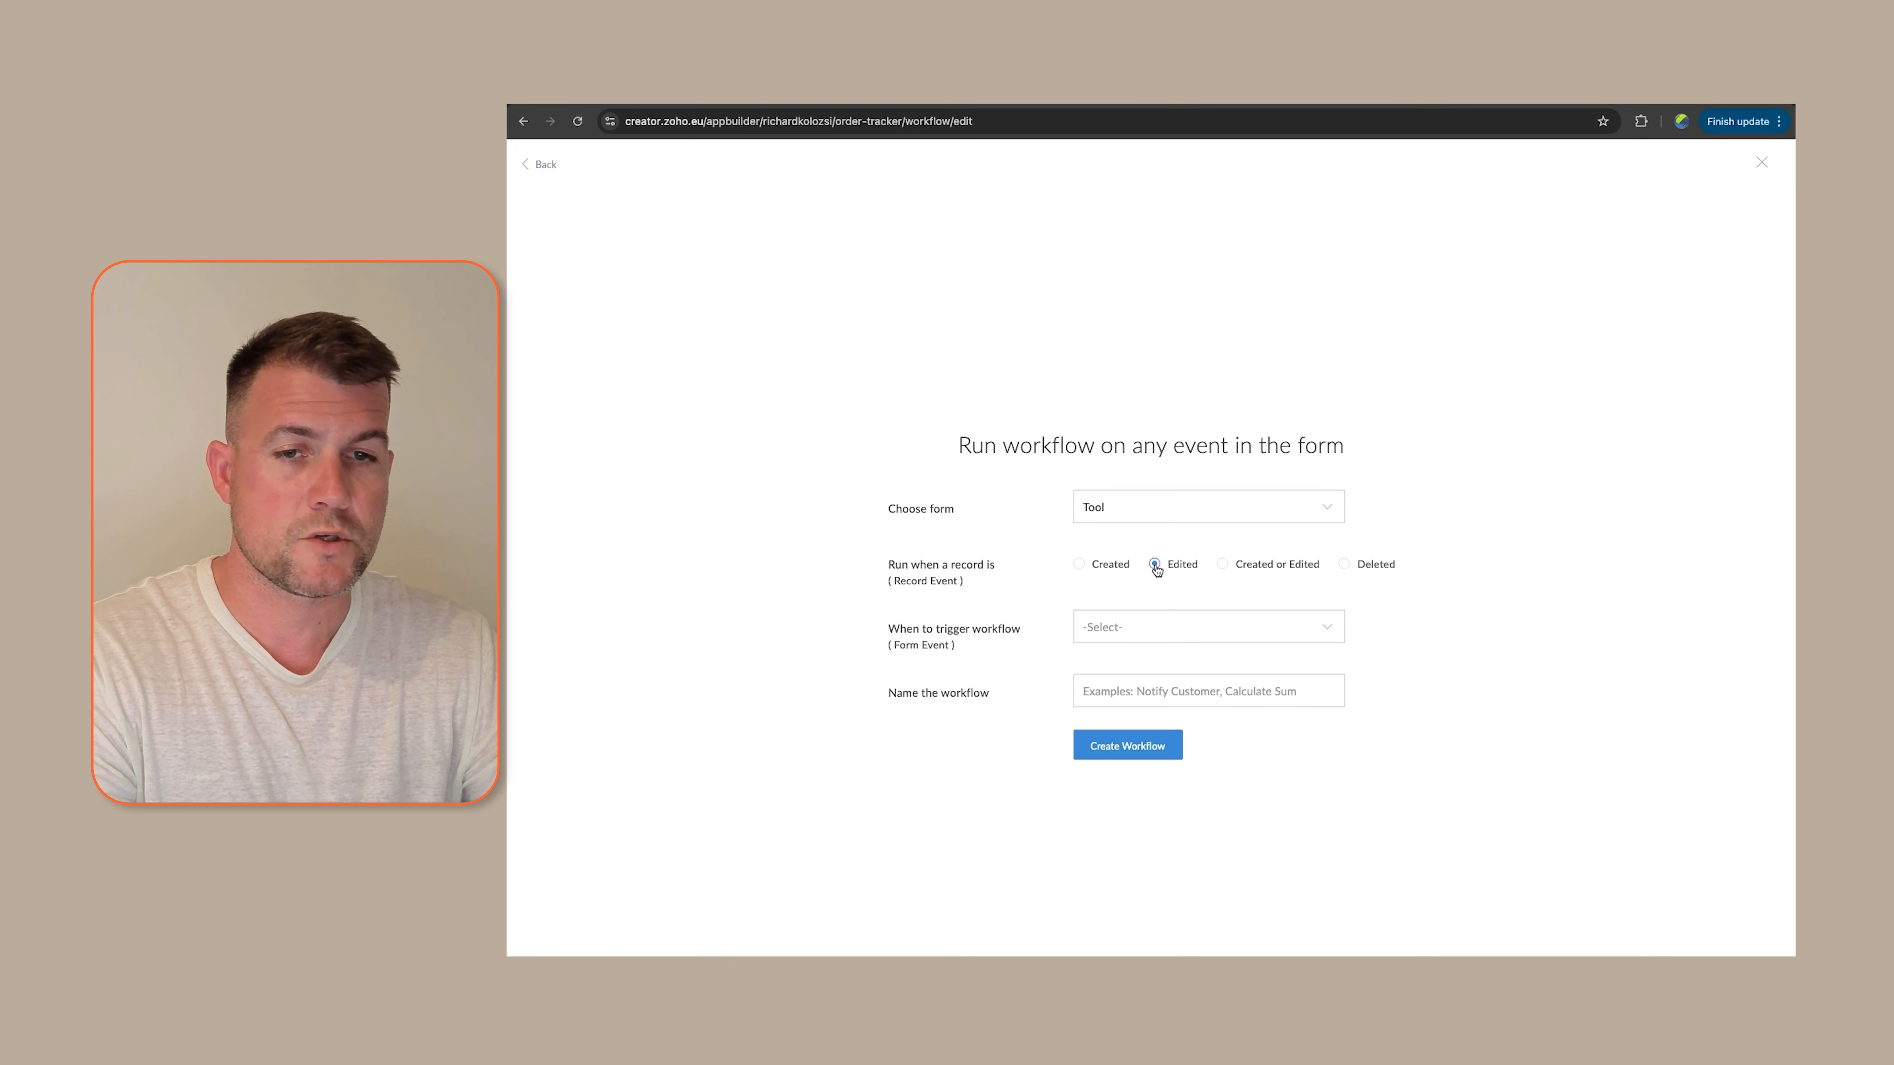
{"action": "left_click", "coordinate": [1260, 639]}
{"action": "left_click", "coordinate": [1127, 689]}
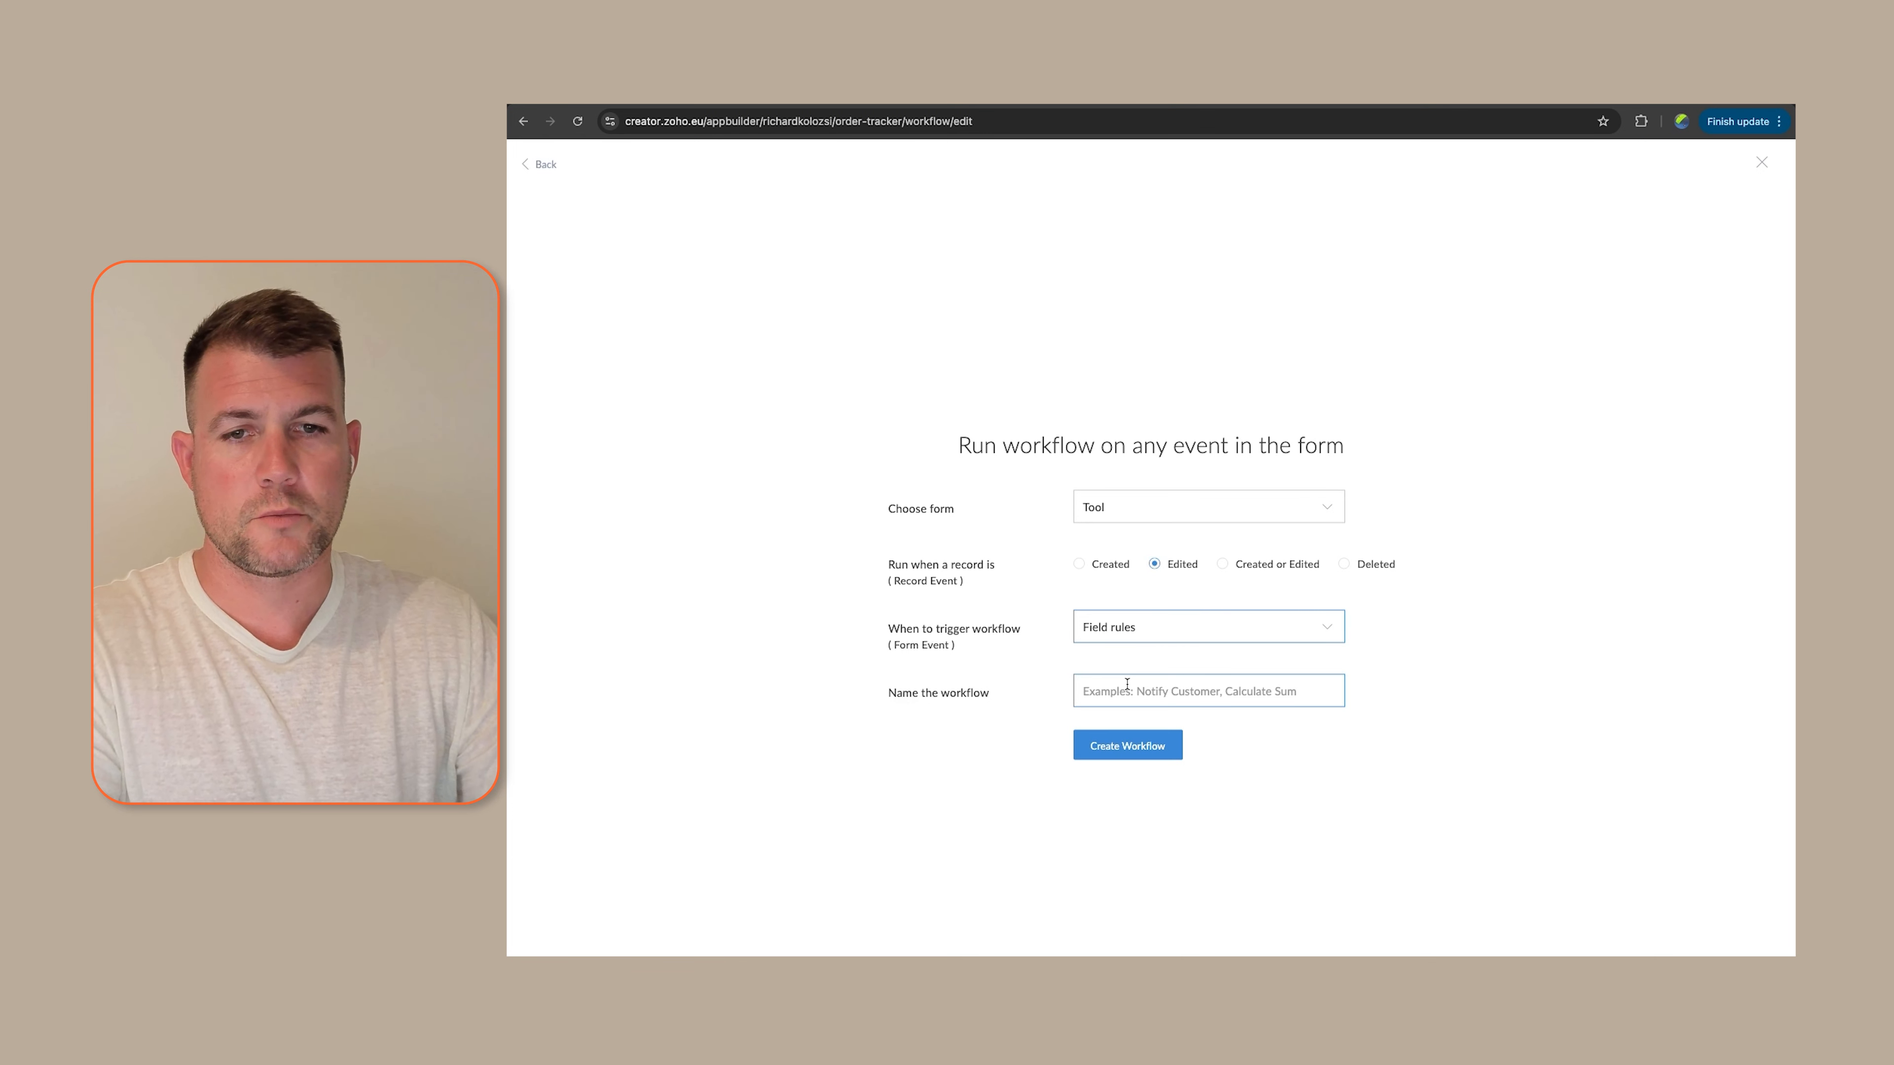
Name the workflow "Disable purchase information" and create it
{"action": "left_click", "coordinate": [1121, 690]}
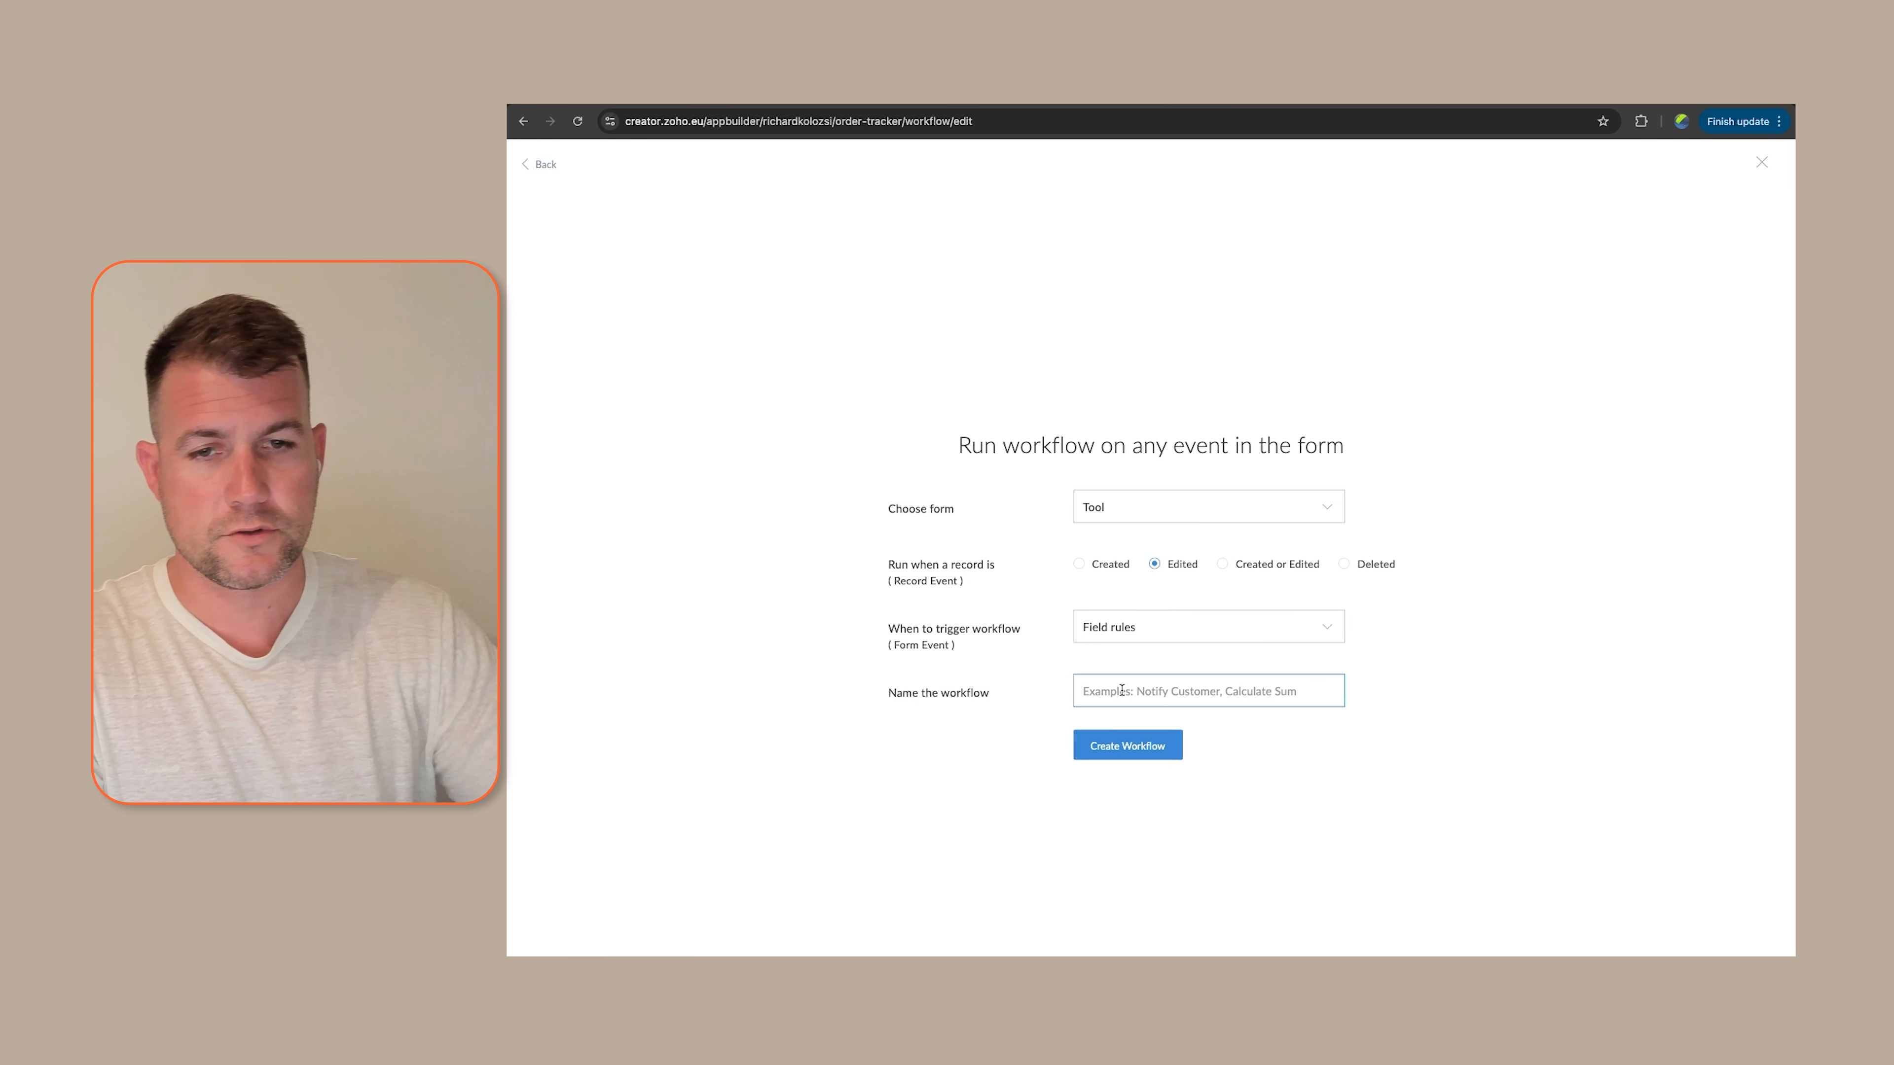
{"action": "type", "text": "Di"}
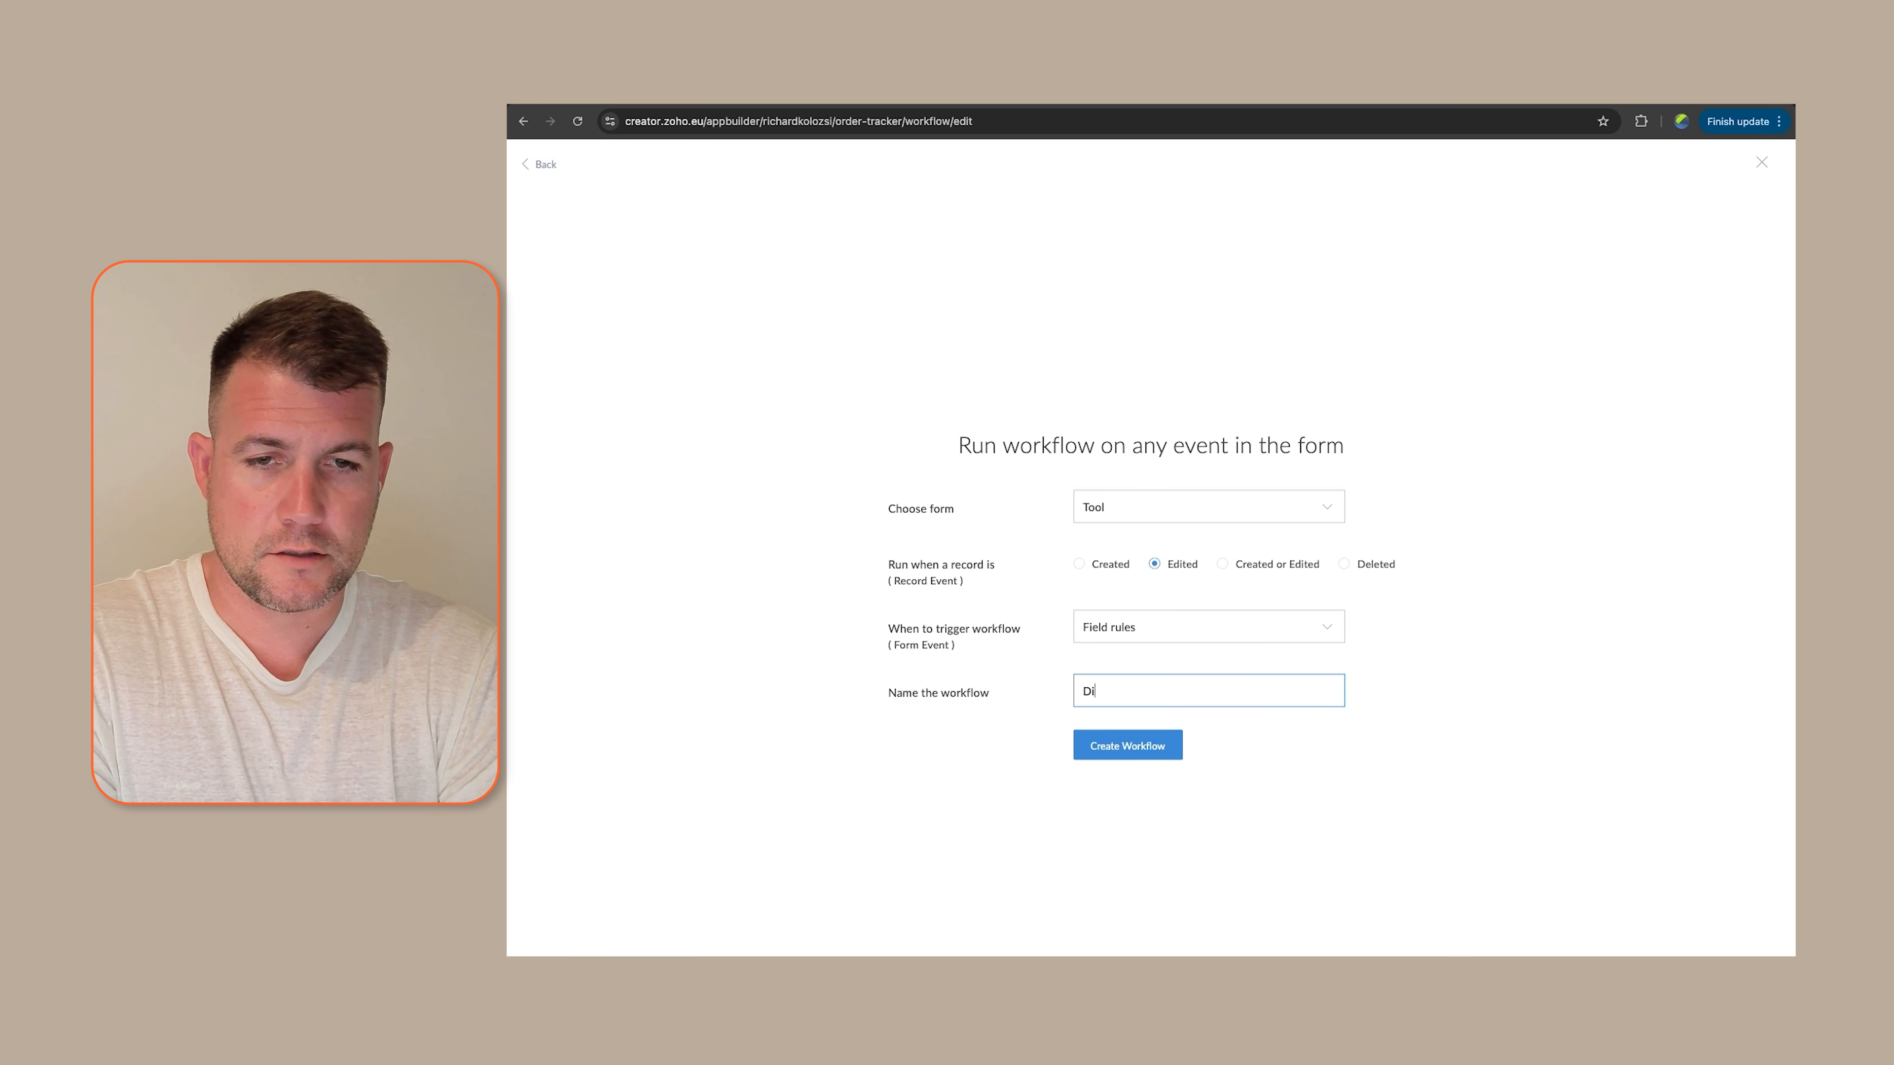
{"action": "type", "text": "sable"}
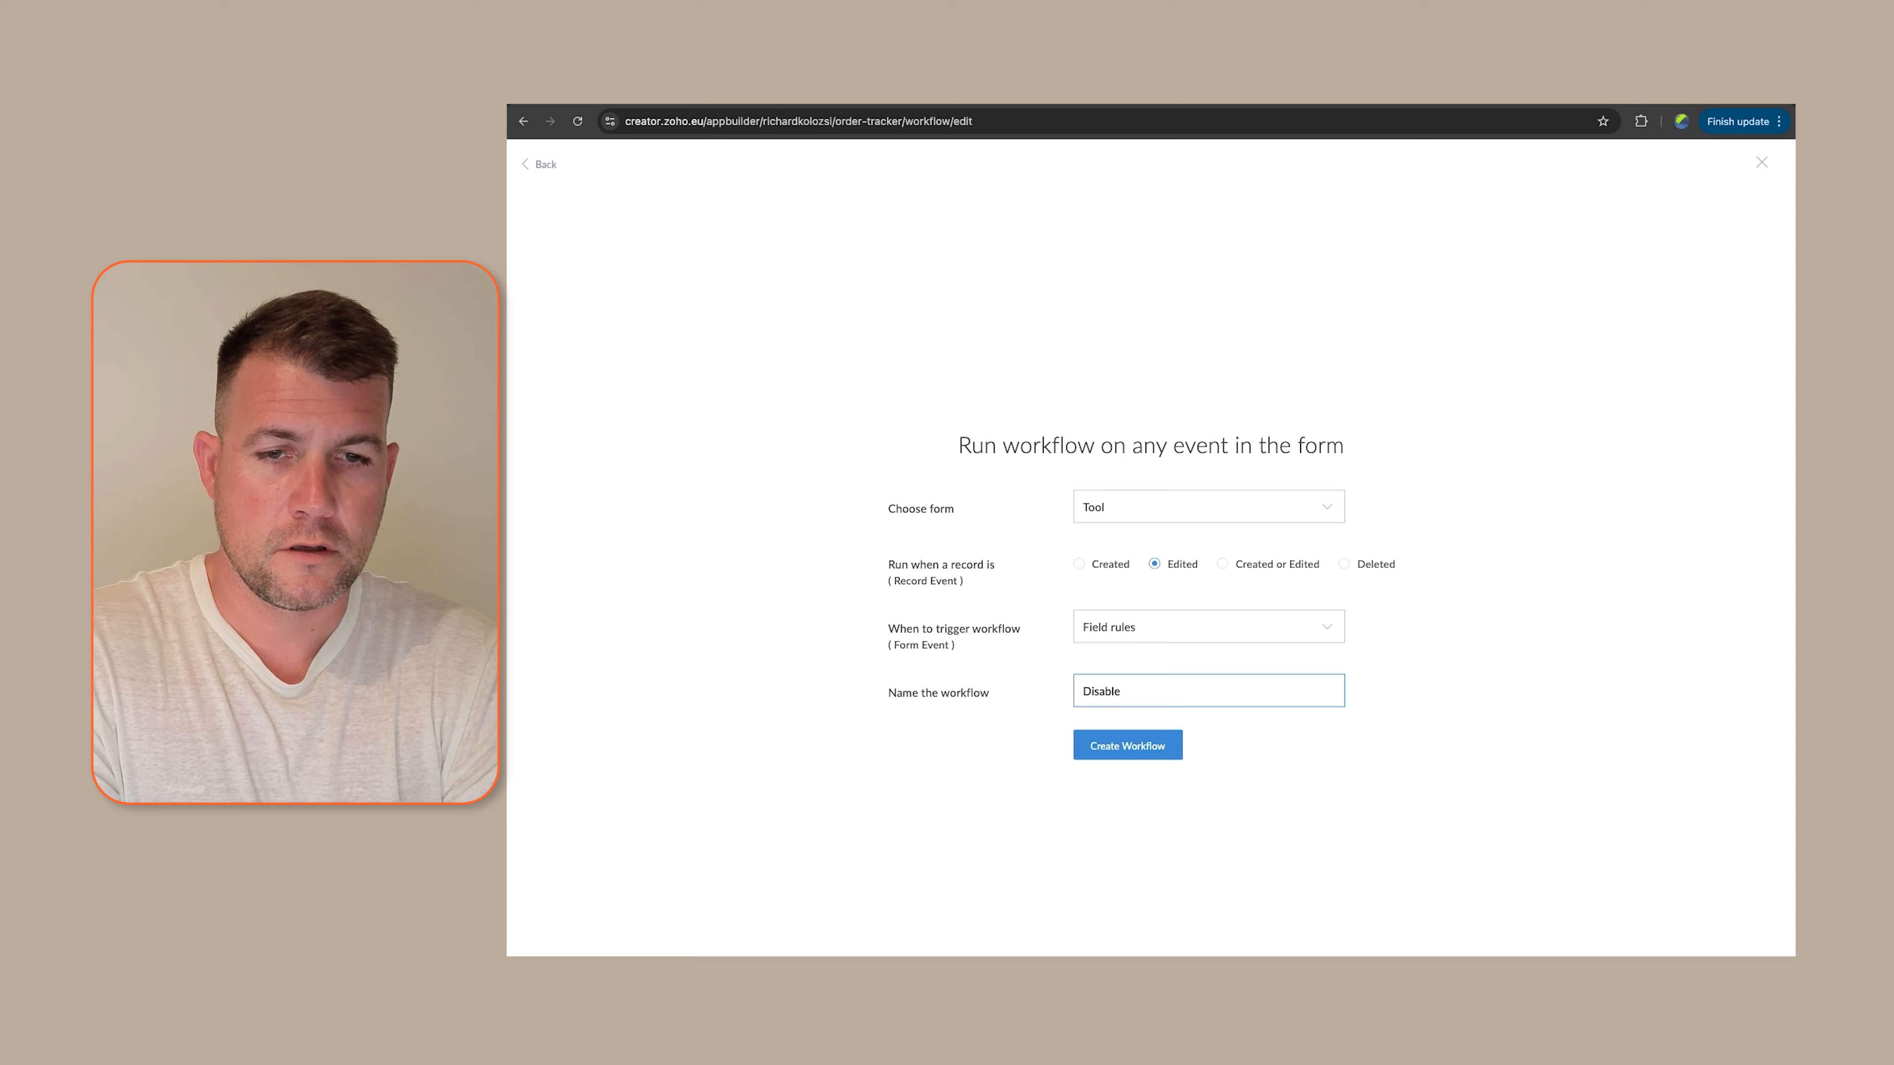
{"action": "type", "text": " purchase info"}
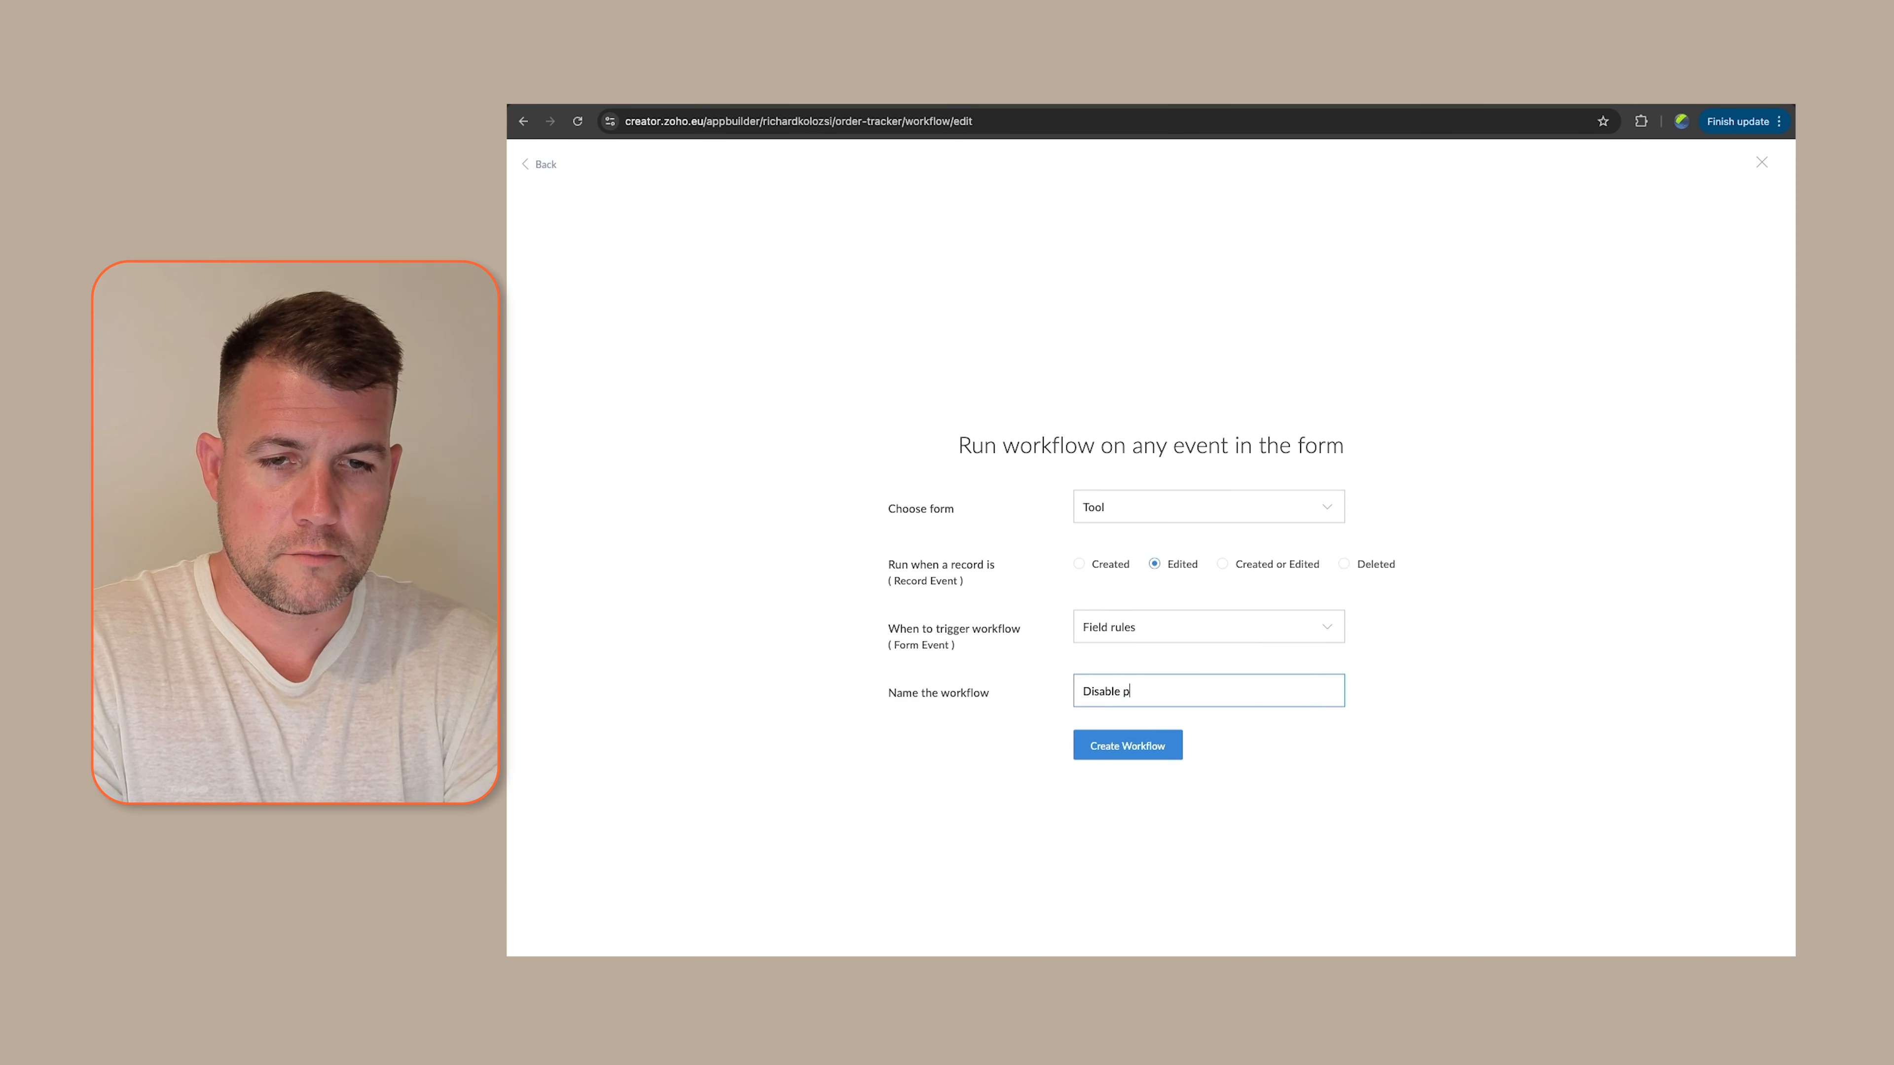
{"action": "type", "text": "rmation"}
{"action": "left_click", "coordinate": [1127, 746]}
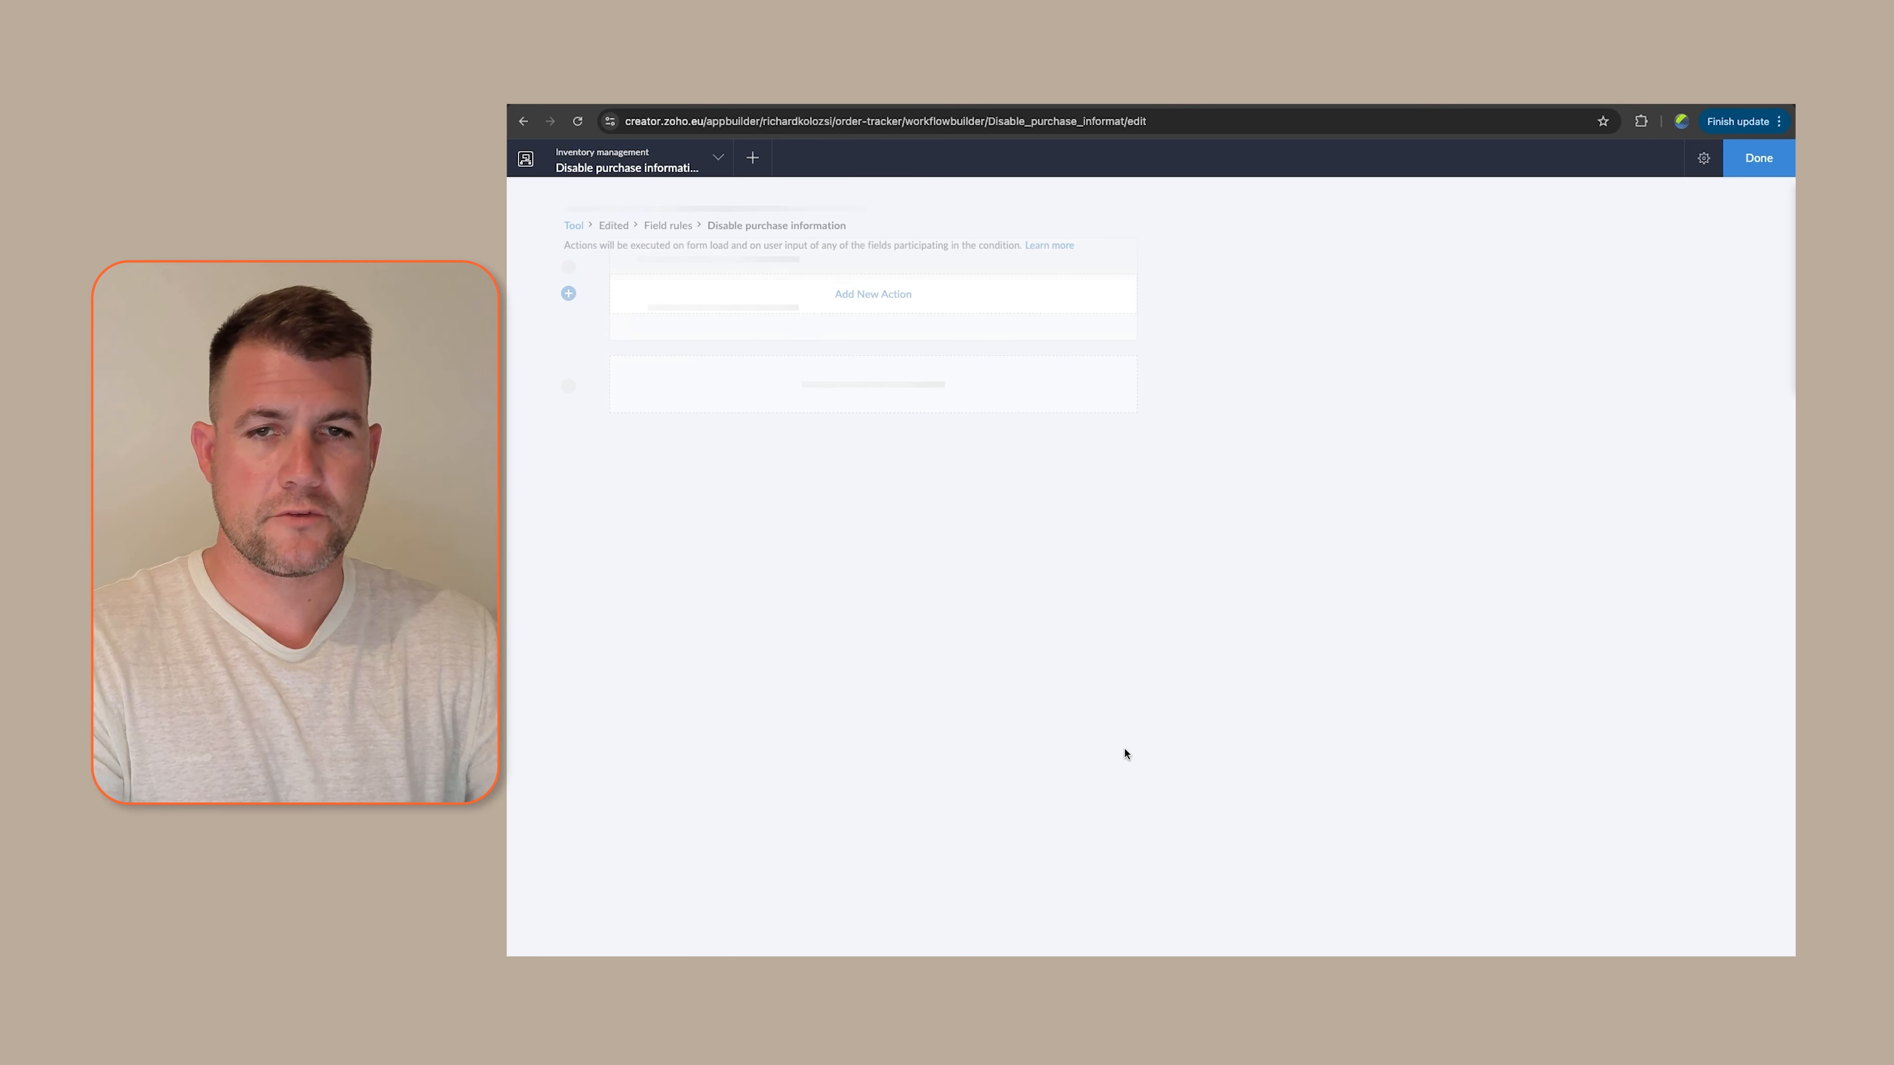
Add an unconditional Disable fields action for Date of purchase, Purchase price and Warranty, and finish the workflow
{"action": "left_click", "coordinate": [876, 296]}
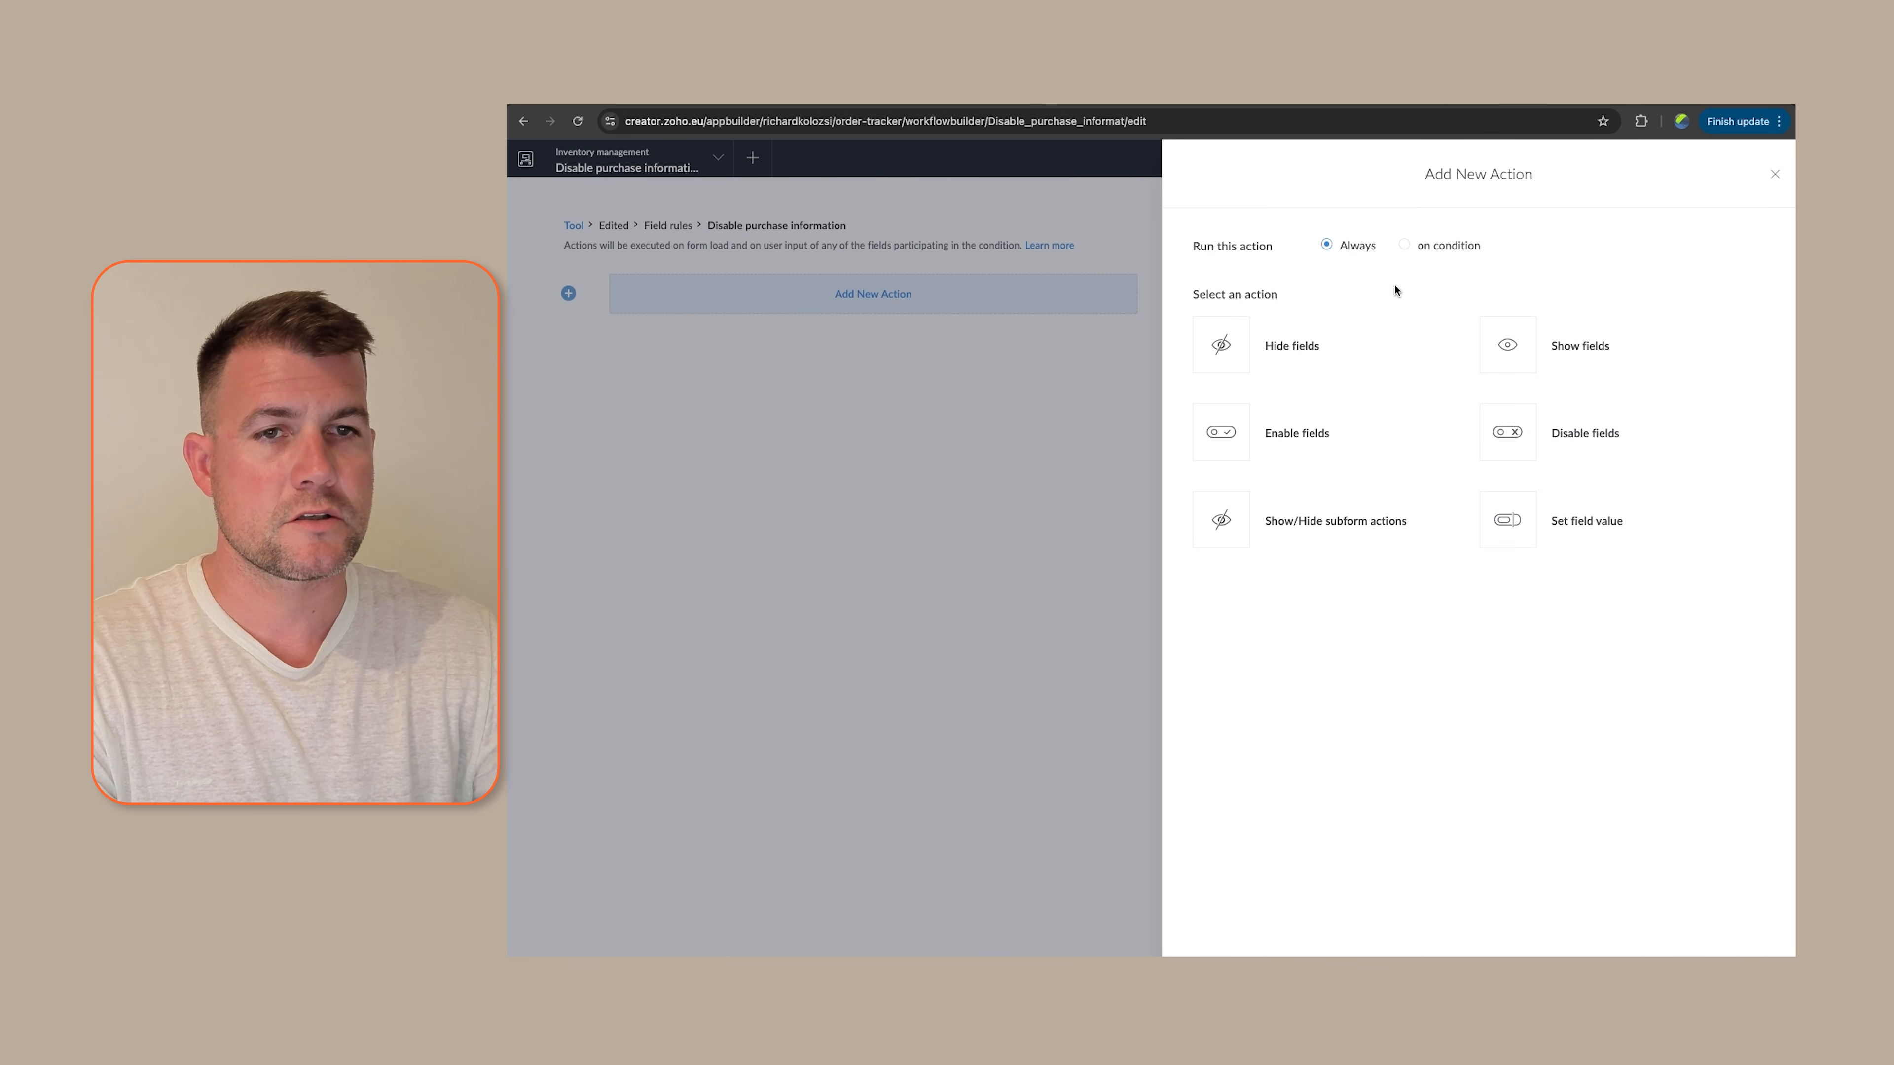
{"action": "left_click", "coordinate": [1506, 432]}
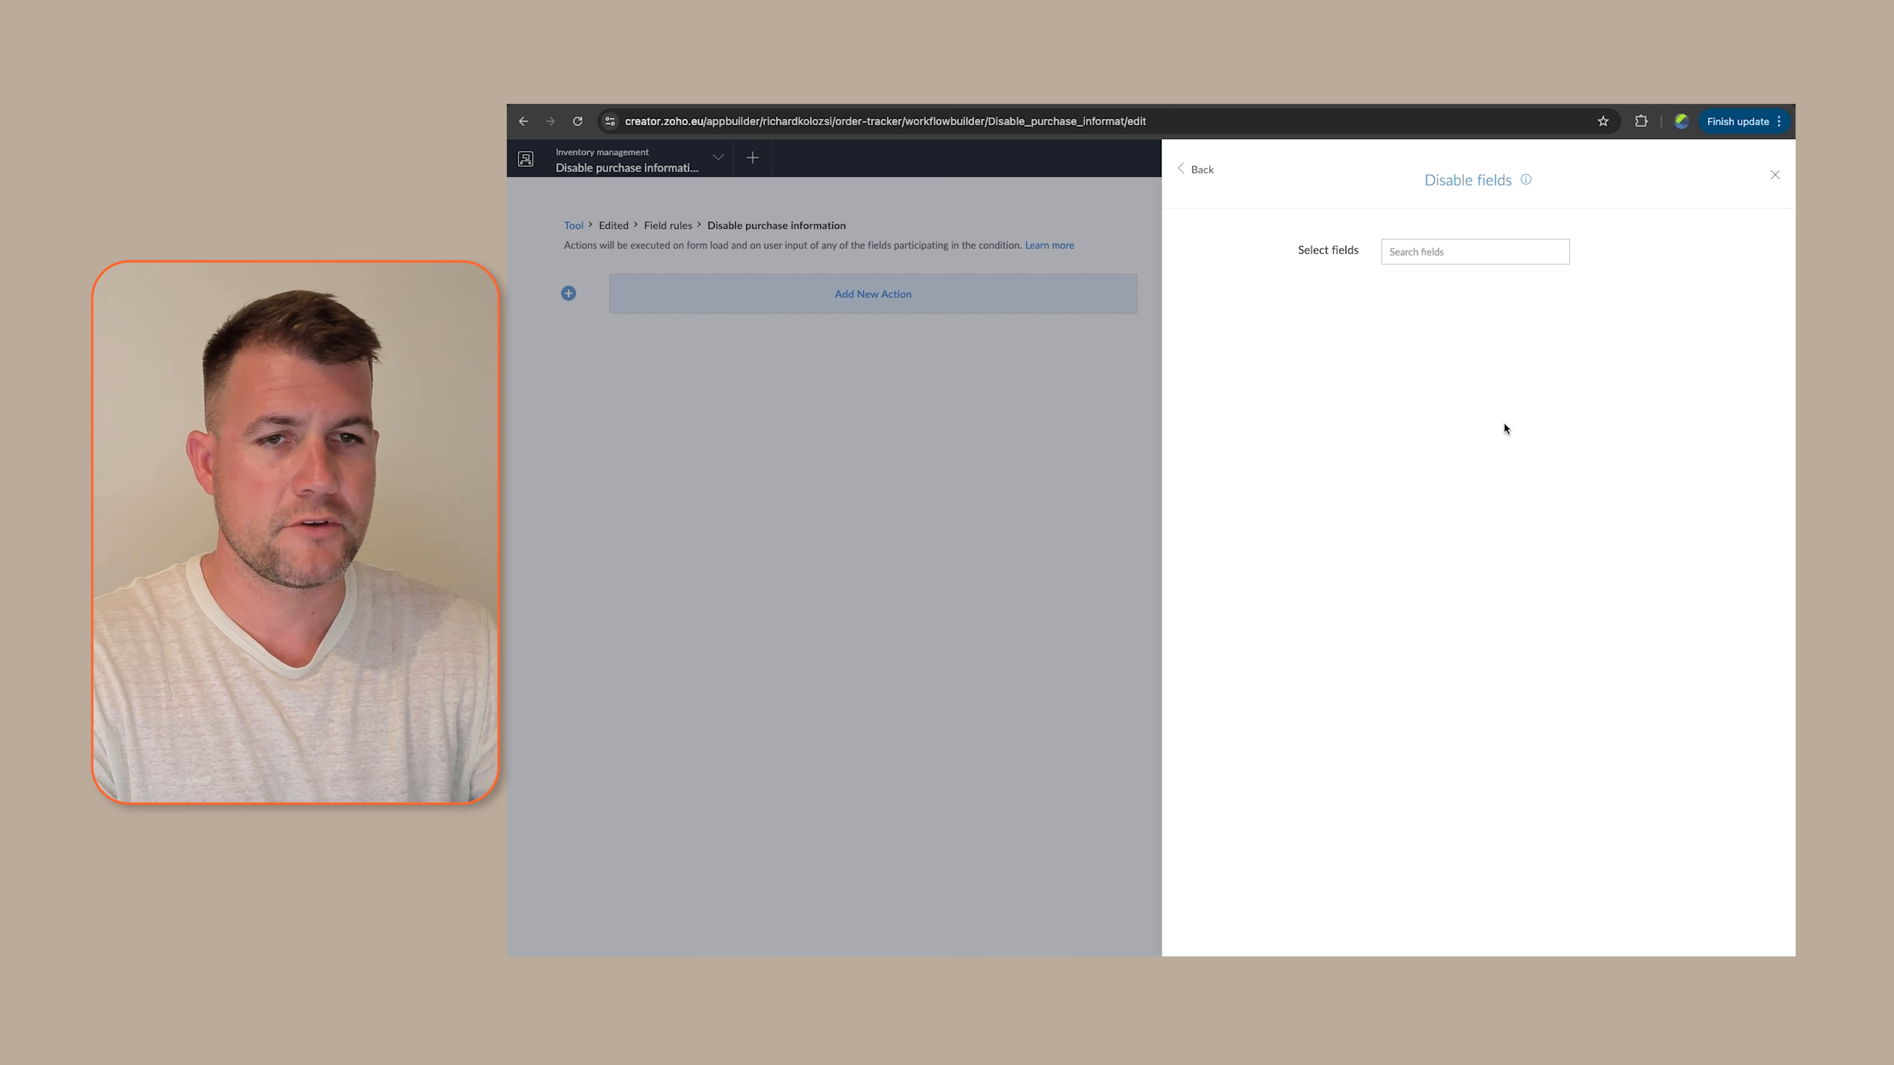
{"action": "left_click", "coordinate": [1299, 183]}
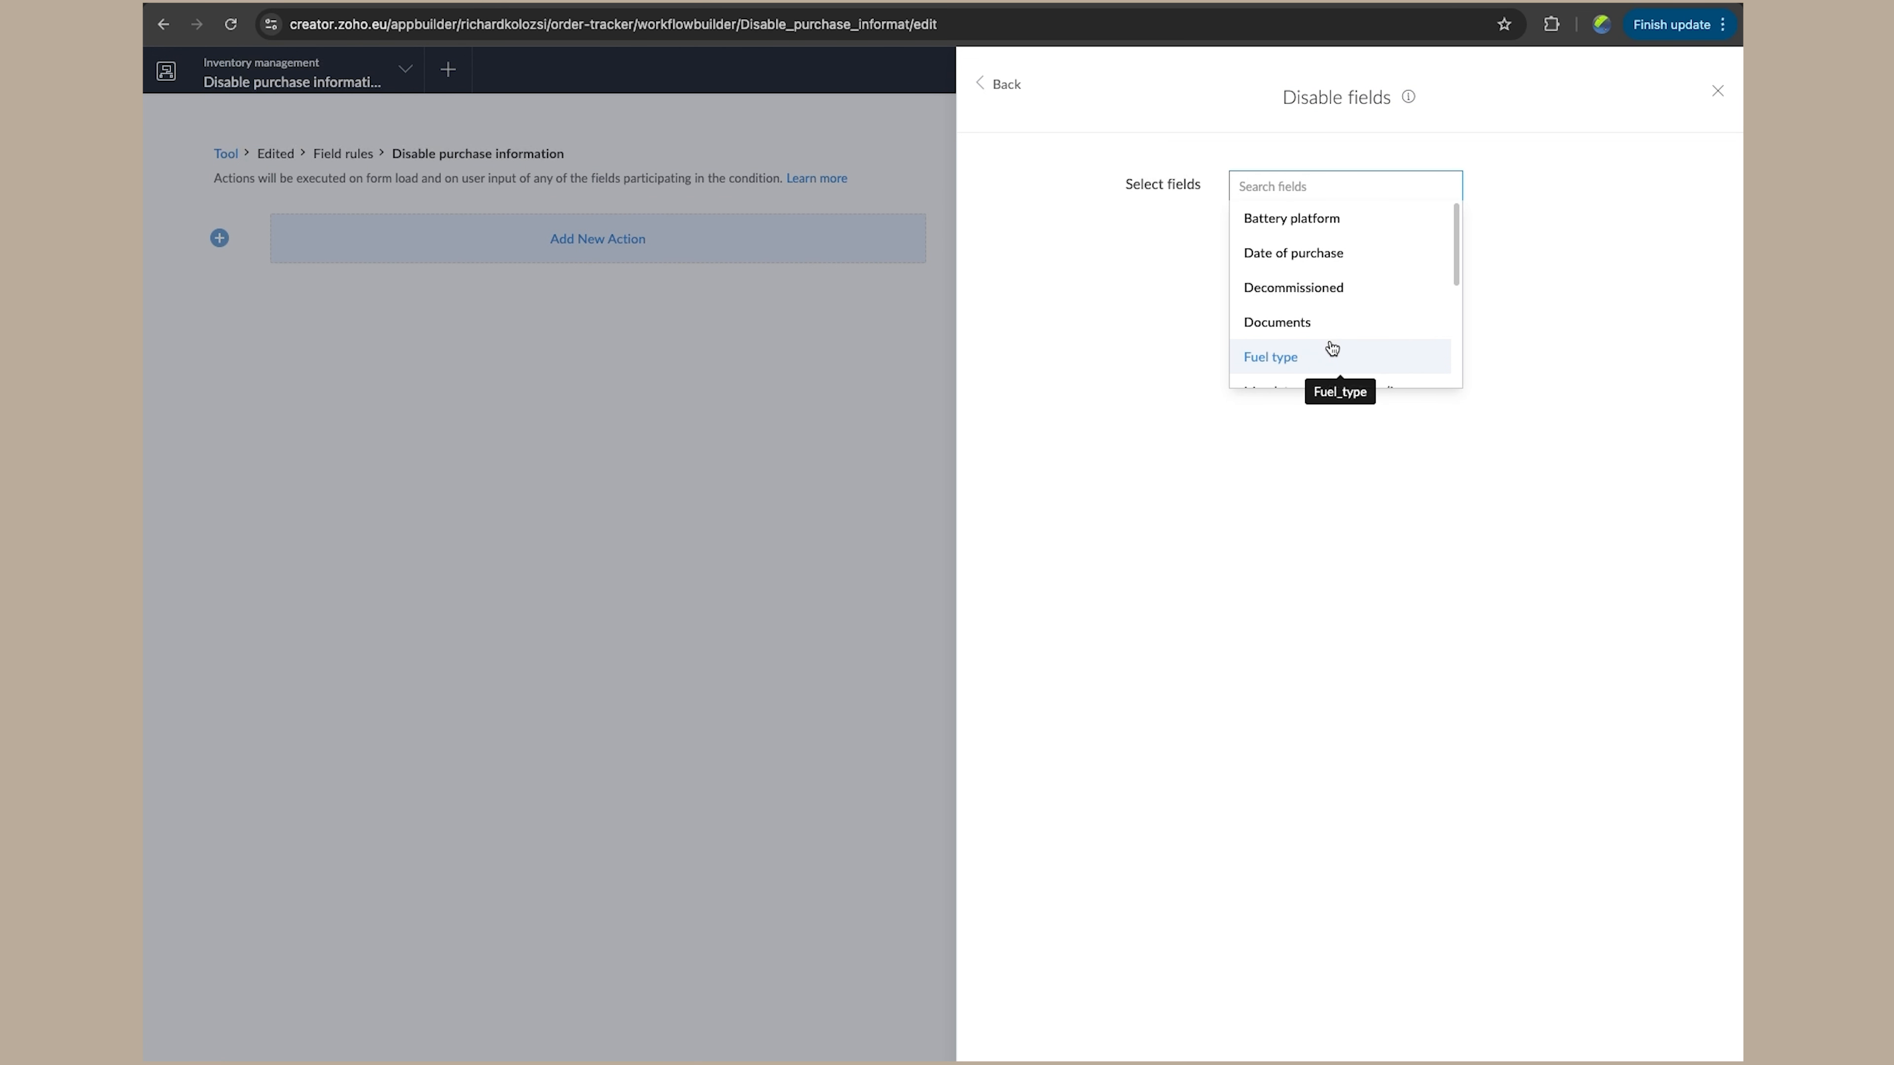
{"action": "type", "text": "pu"}
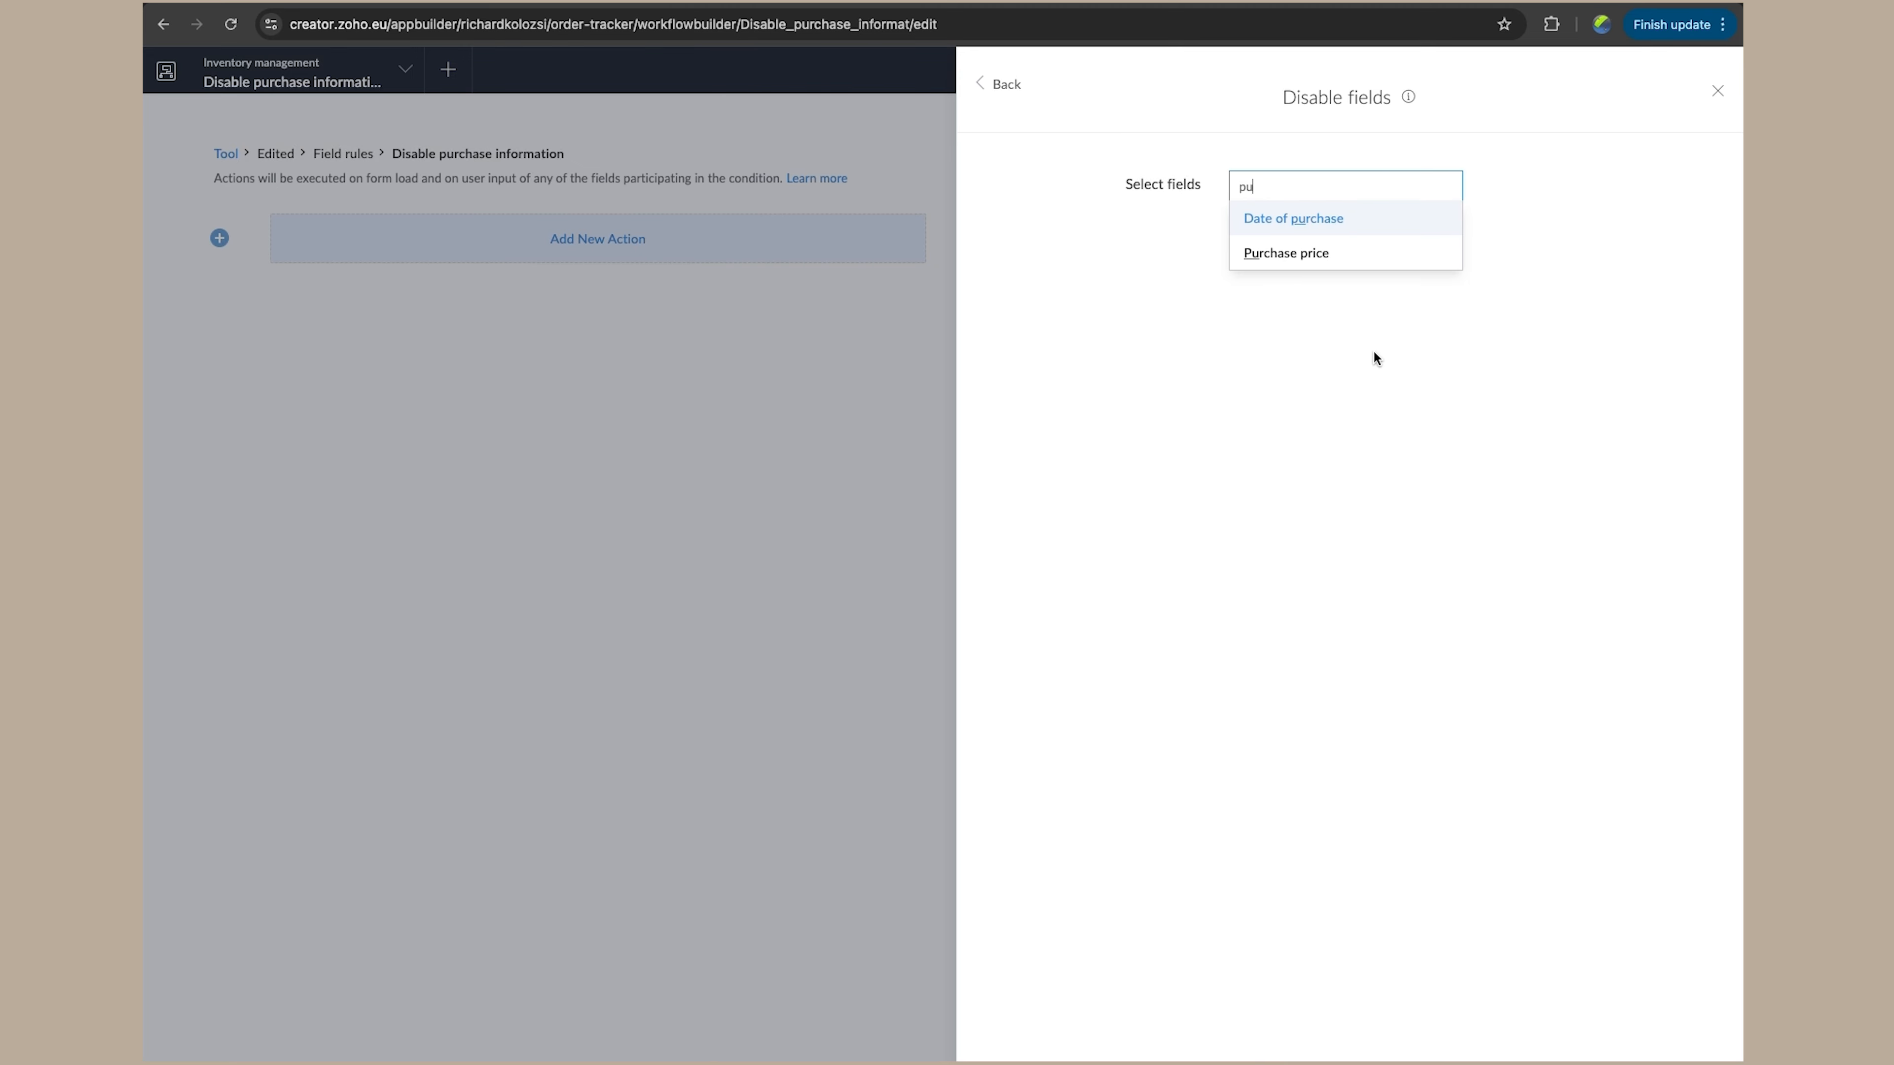
{"action": "left_click", "coordinate": [1329, 213]}
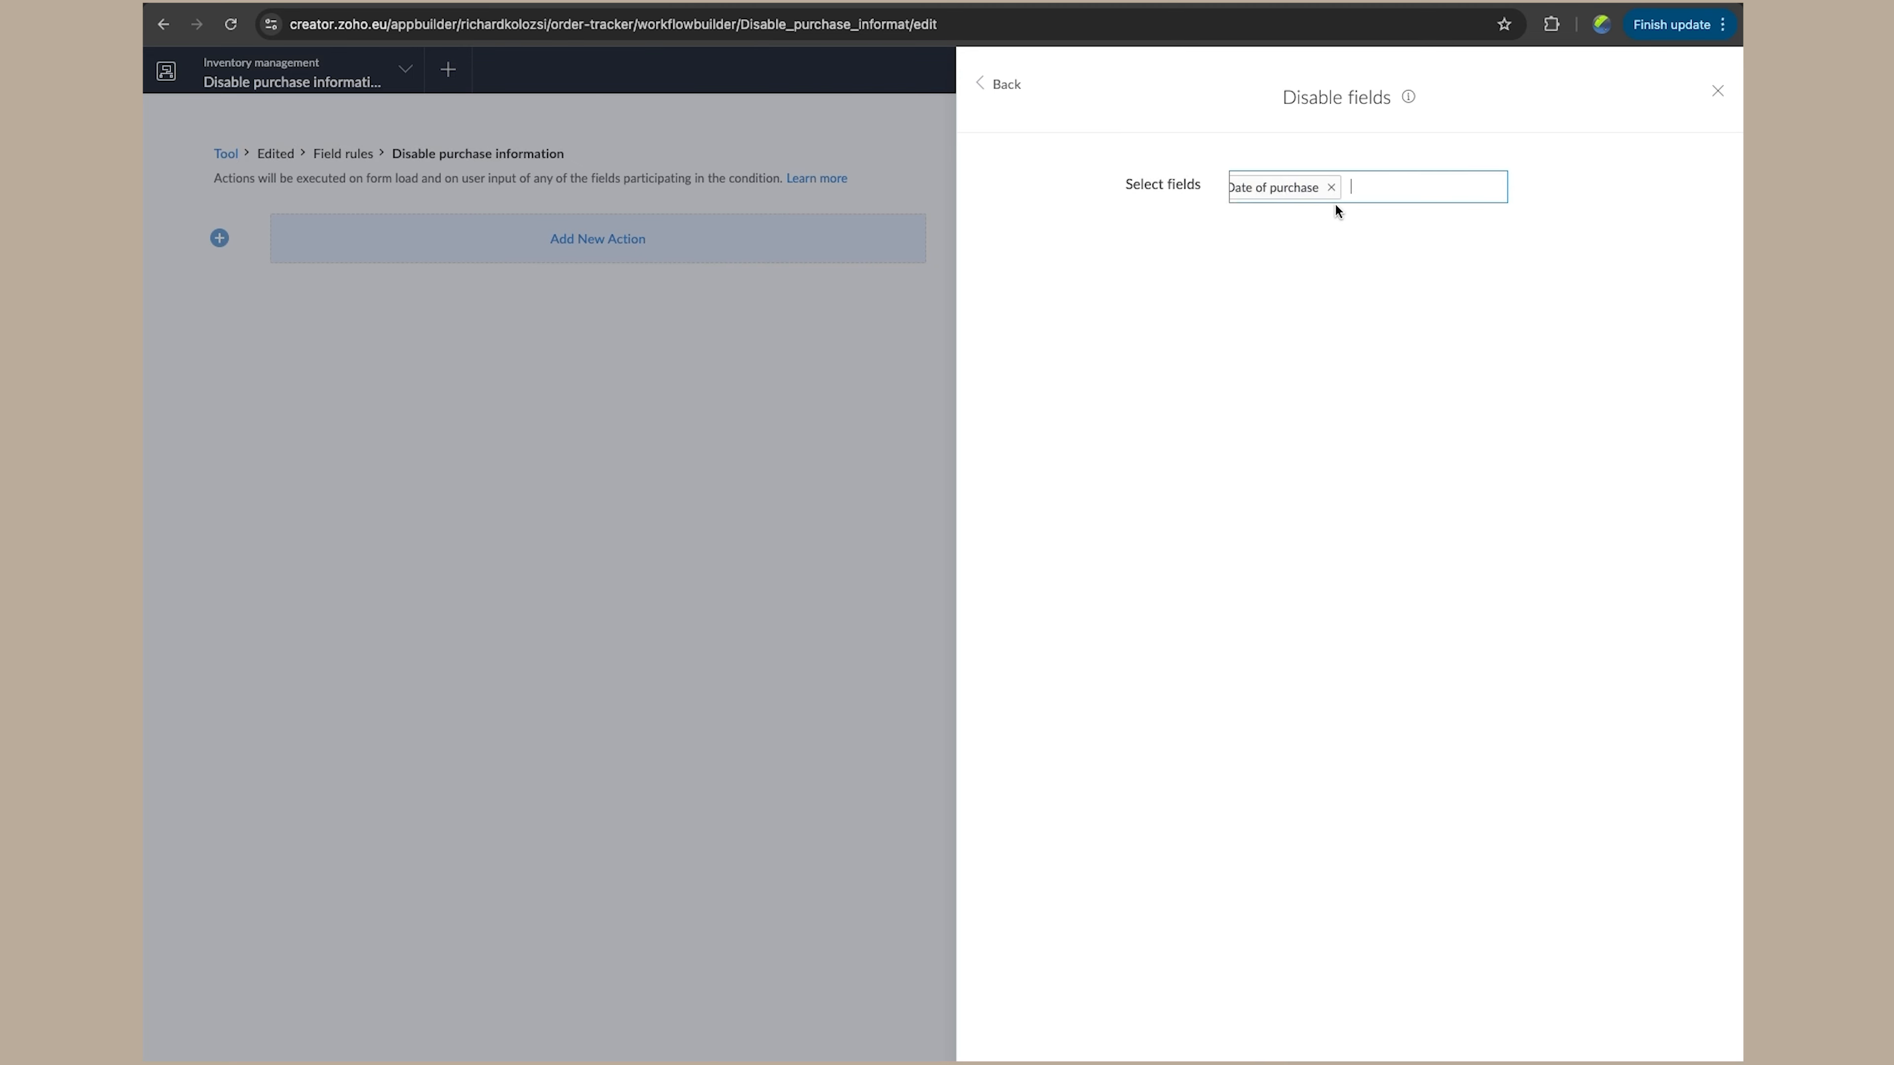
{"action": "type", "text": "pur"}
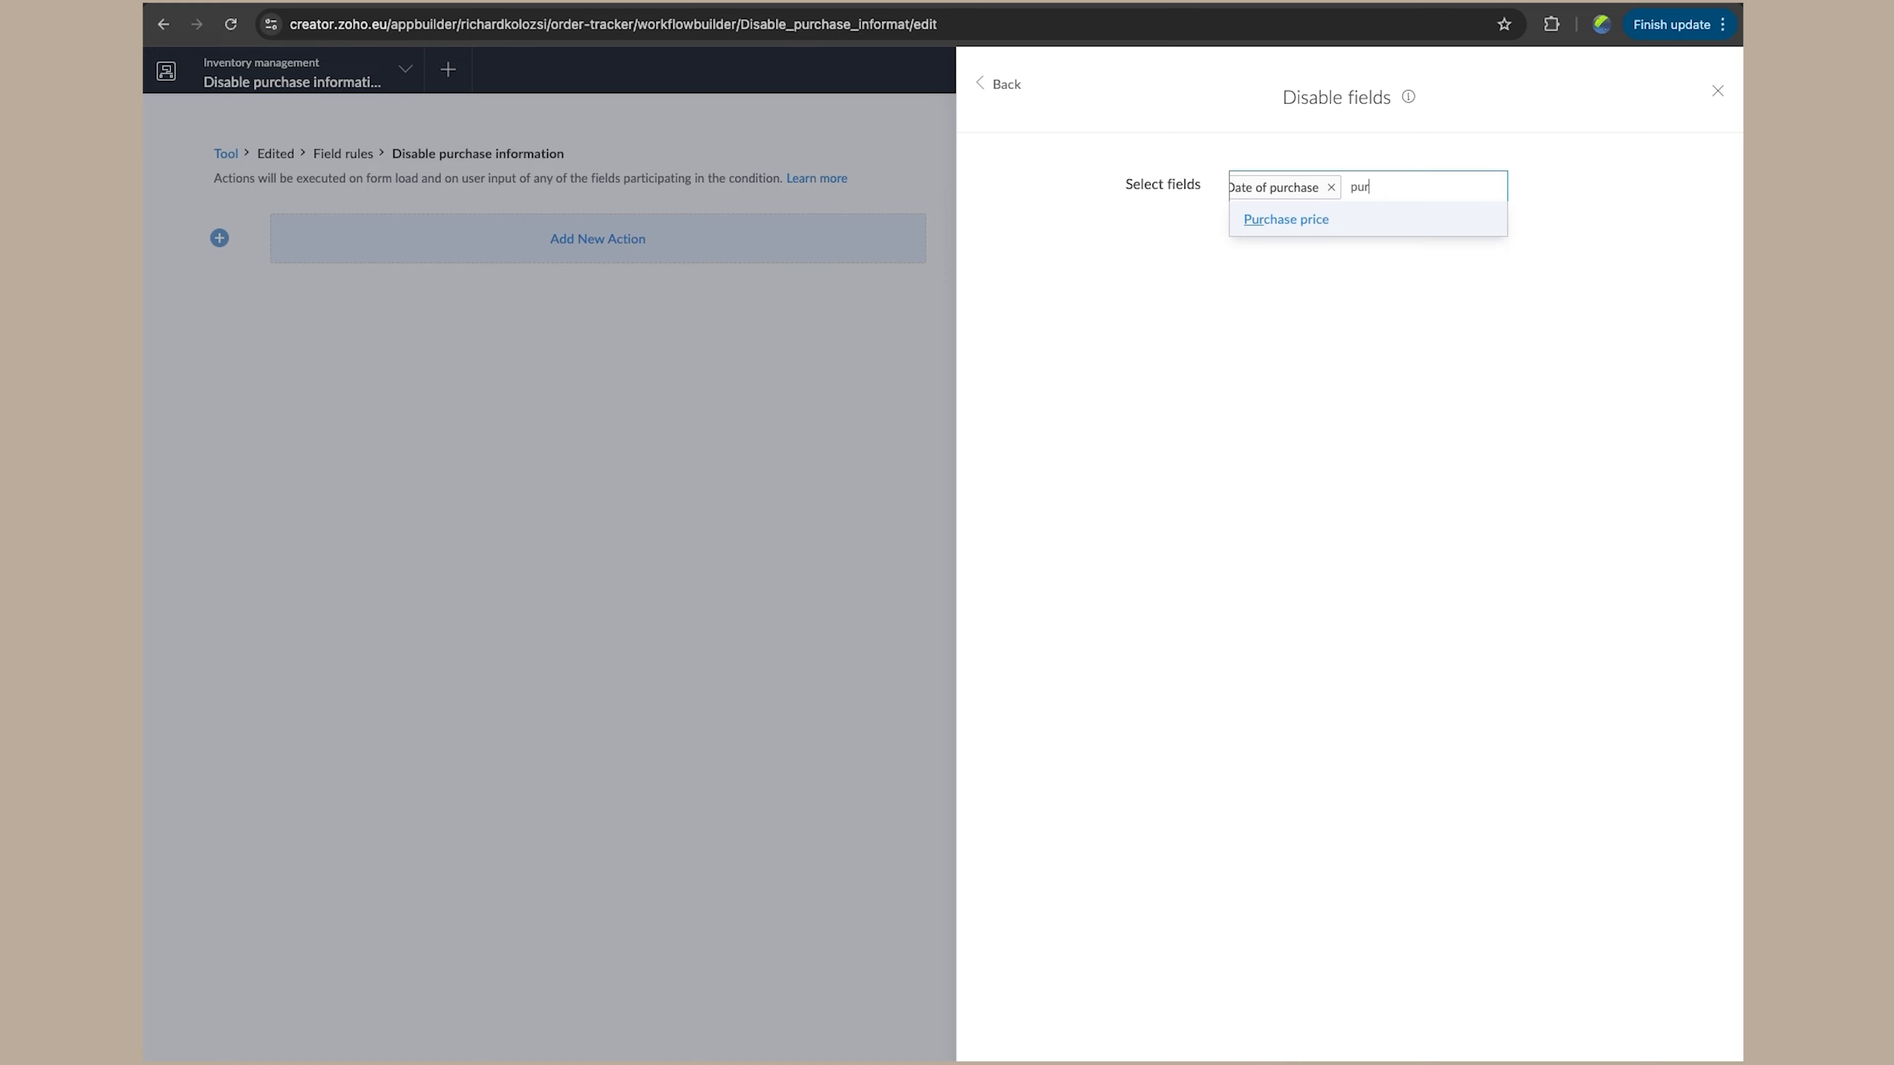
{"action": "left_click", "coordinate": [1289, 234]}
{"action": "type", "text": "wa"}
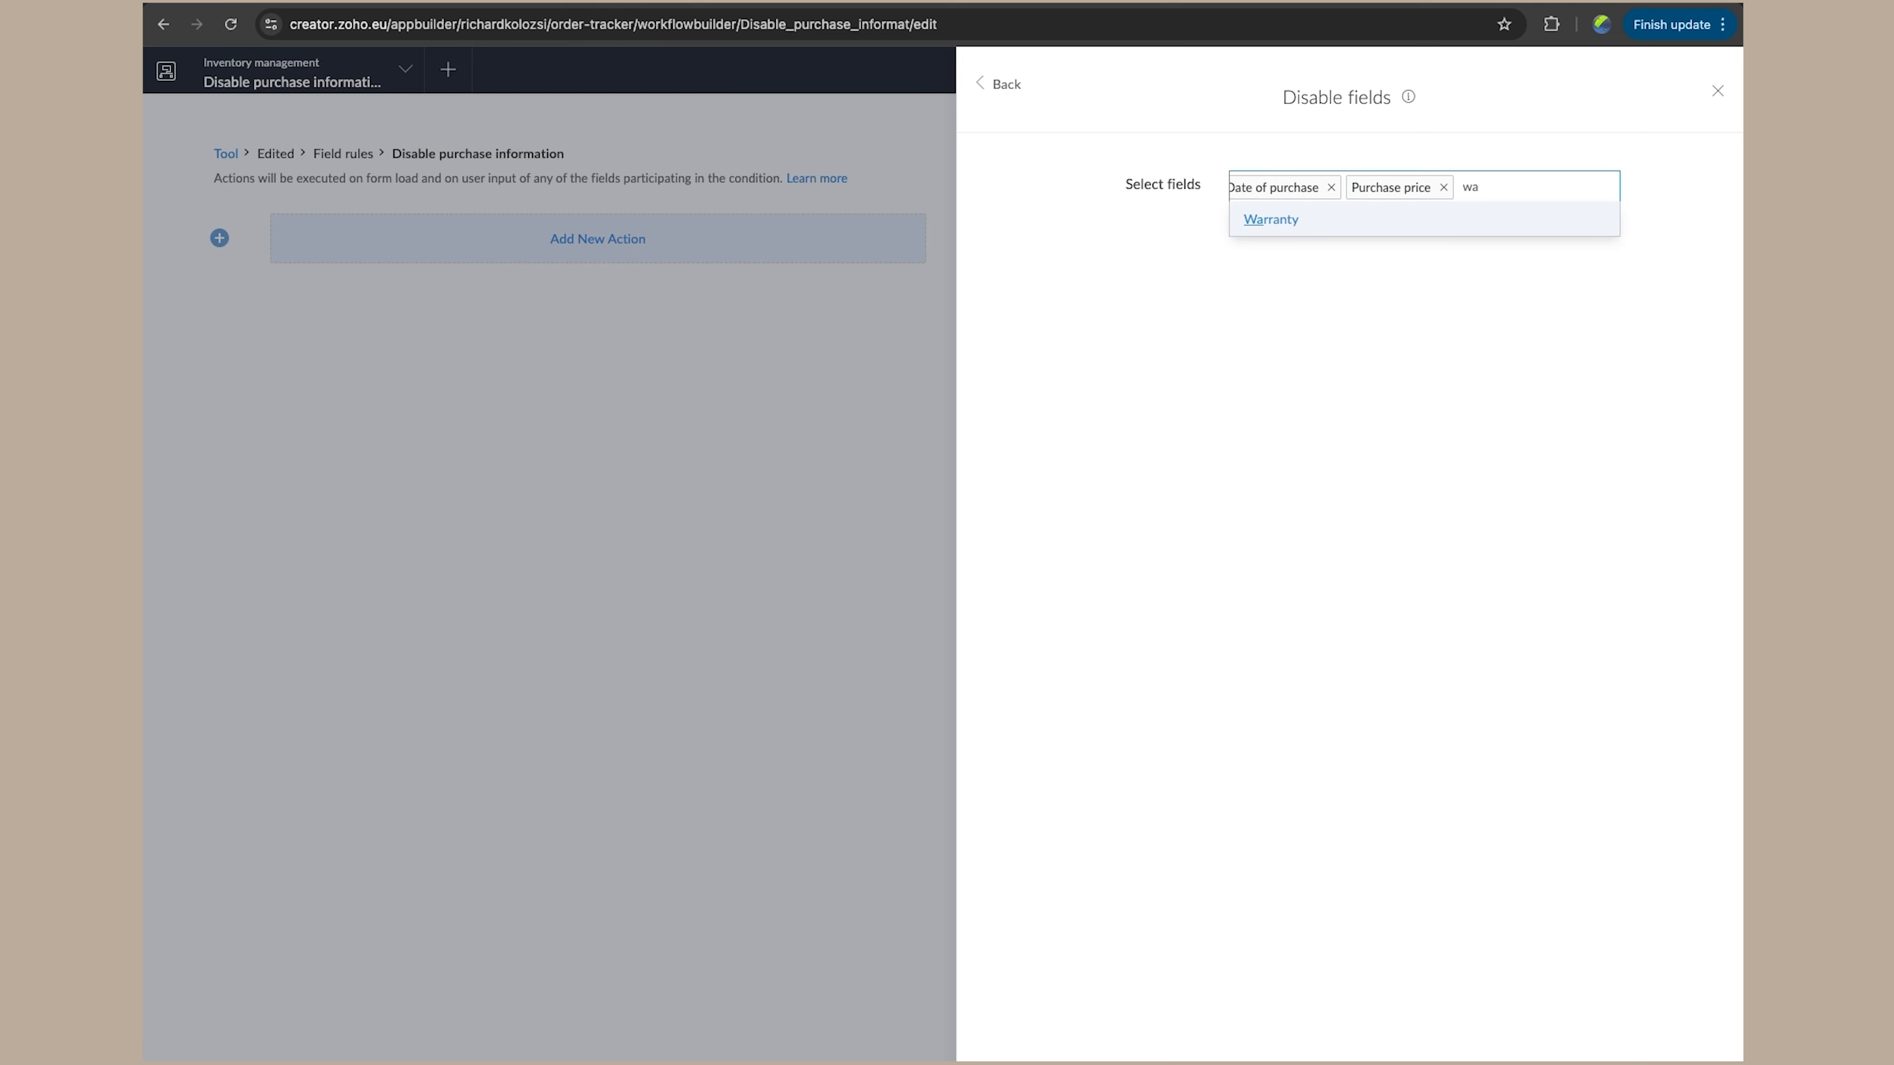
{"action": "left_click", "coordinate": [1353, 233]}
{"action": "left_click", "coordinate": [1350, 1060]}
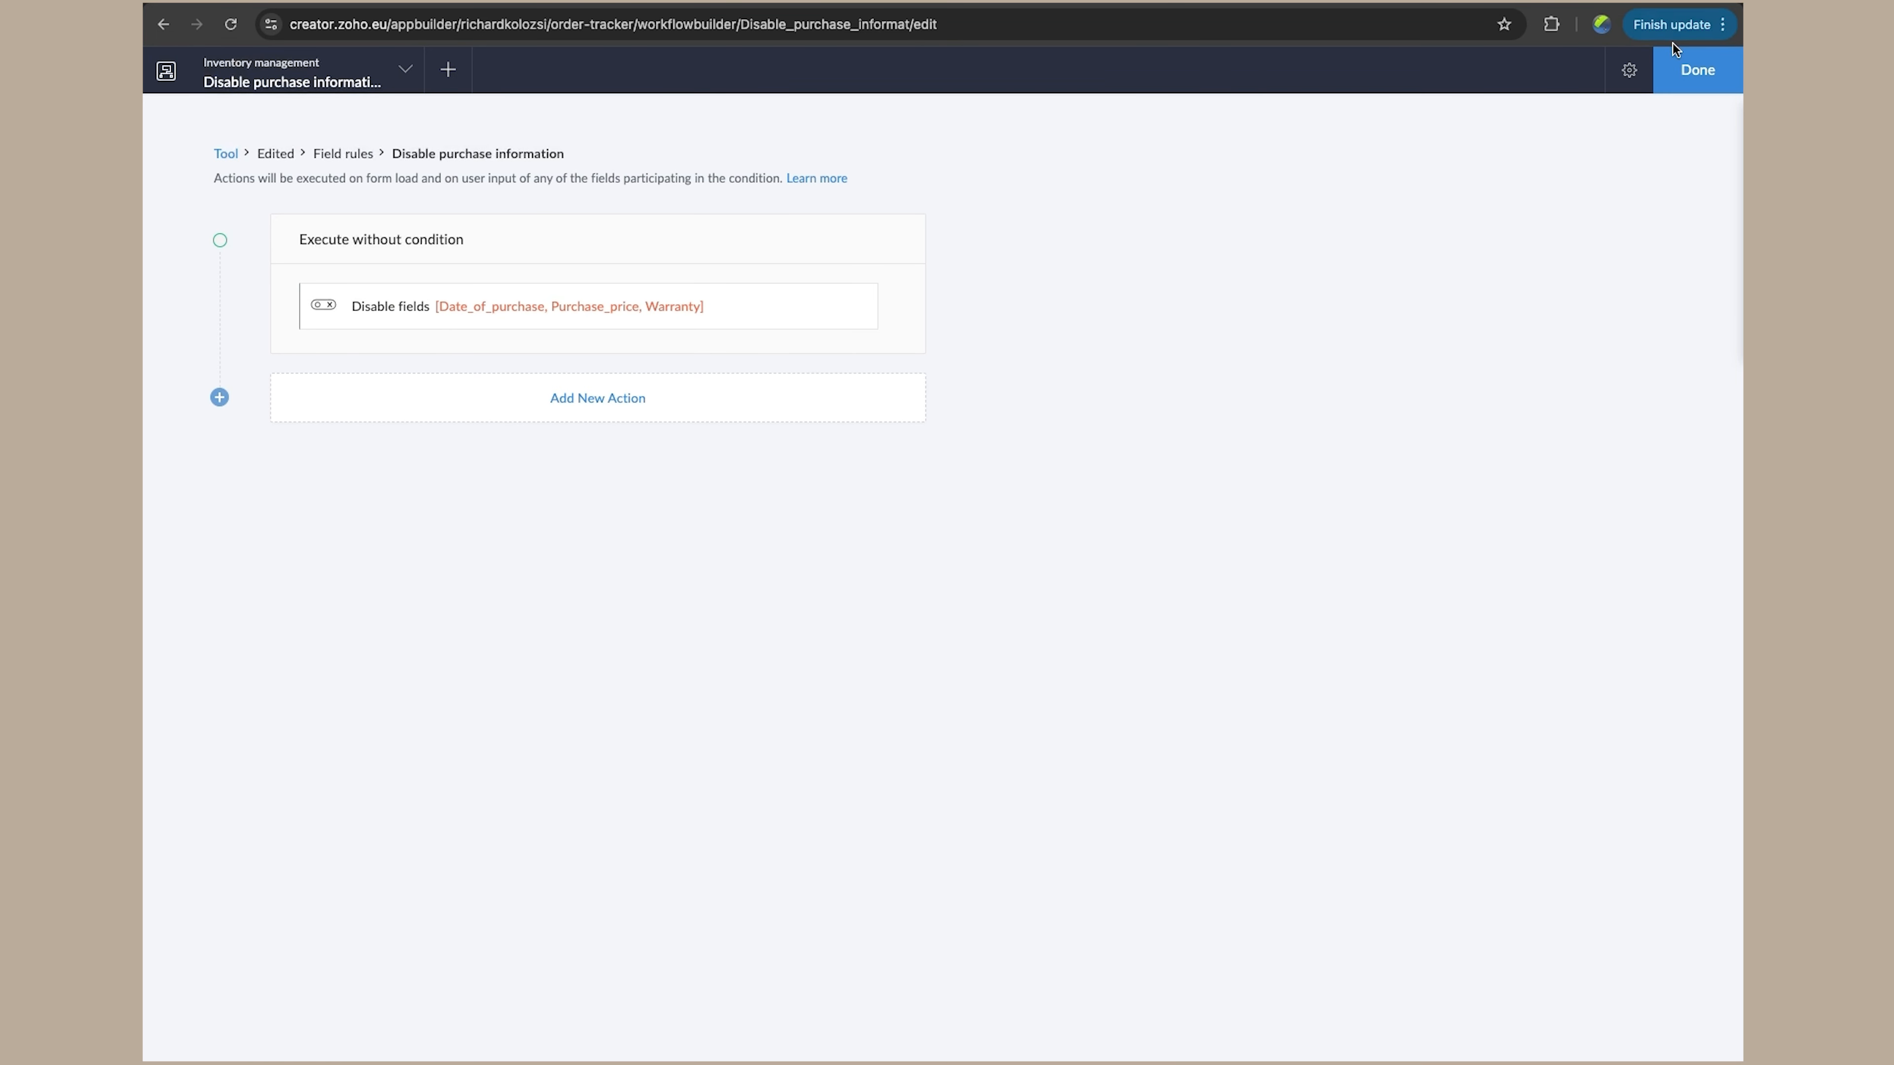
{"action": "left_click", "coordinate": [1683, 60]}
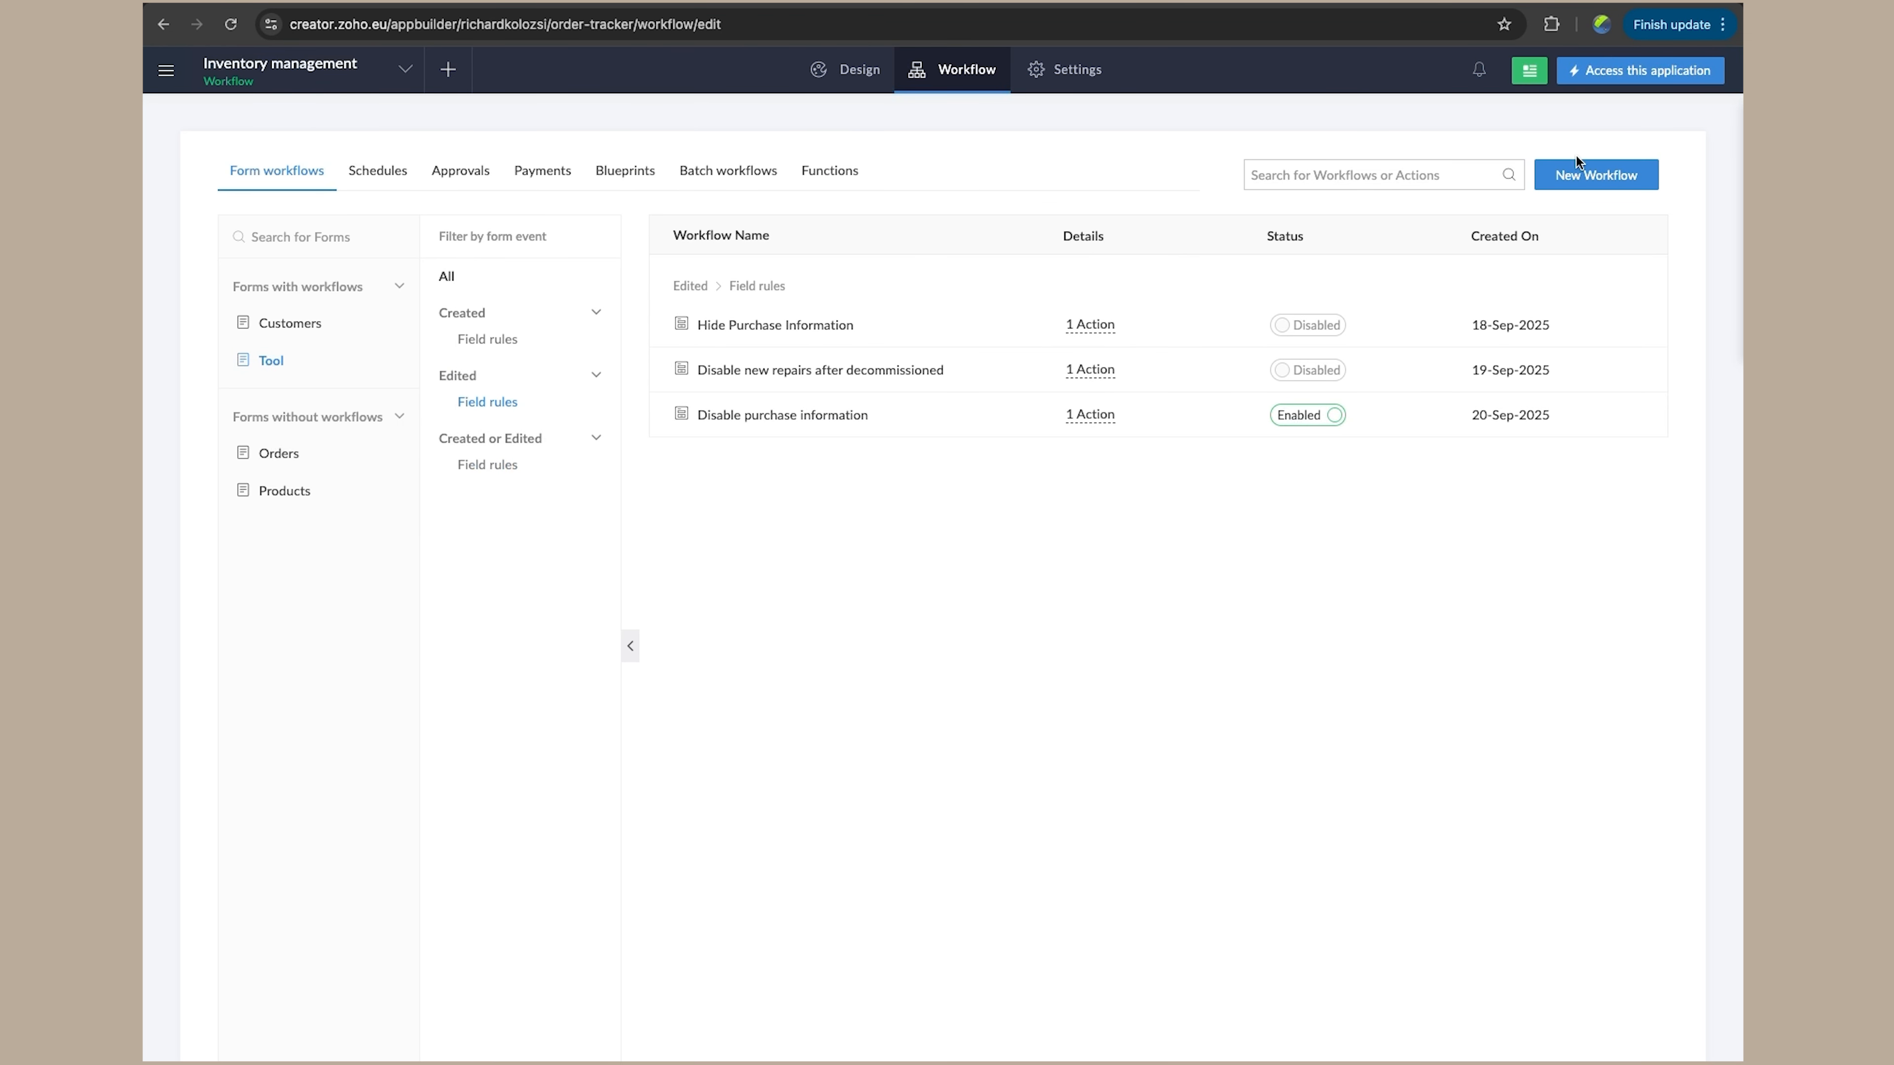
Access the live application and submit a test Tool record with date of purchase 20-Sep-2025, warranty 26-Sep-2025 and purchase price 125
{"action": "left_click", "coordinate": [1657, 67]}
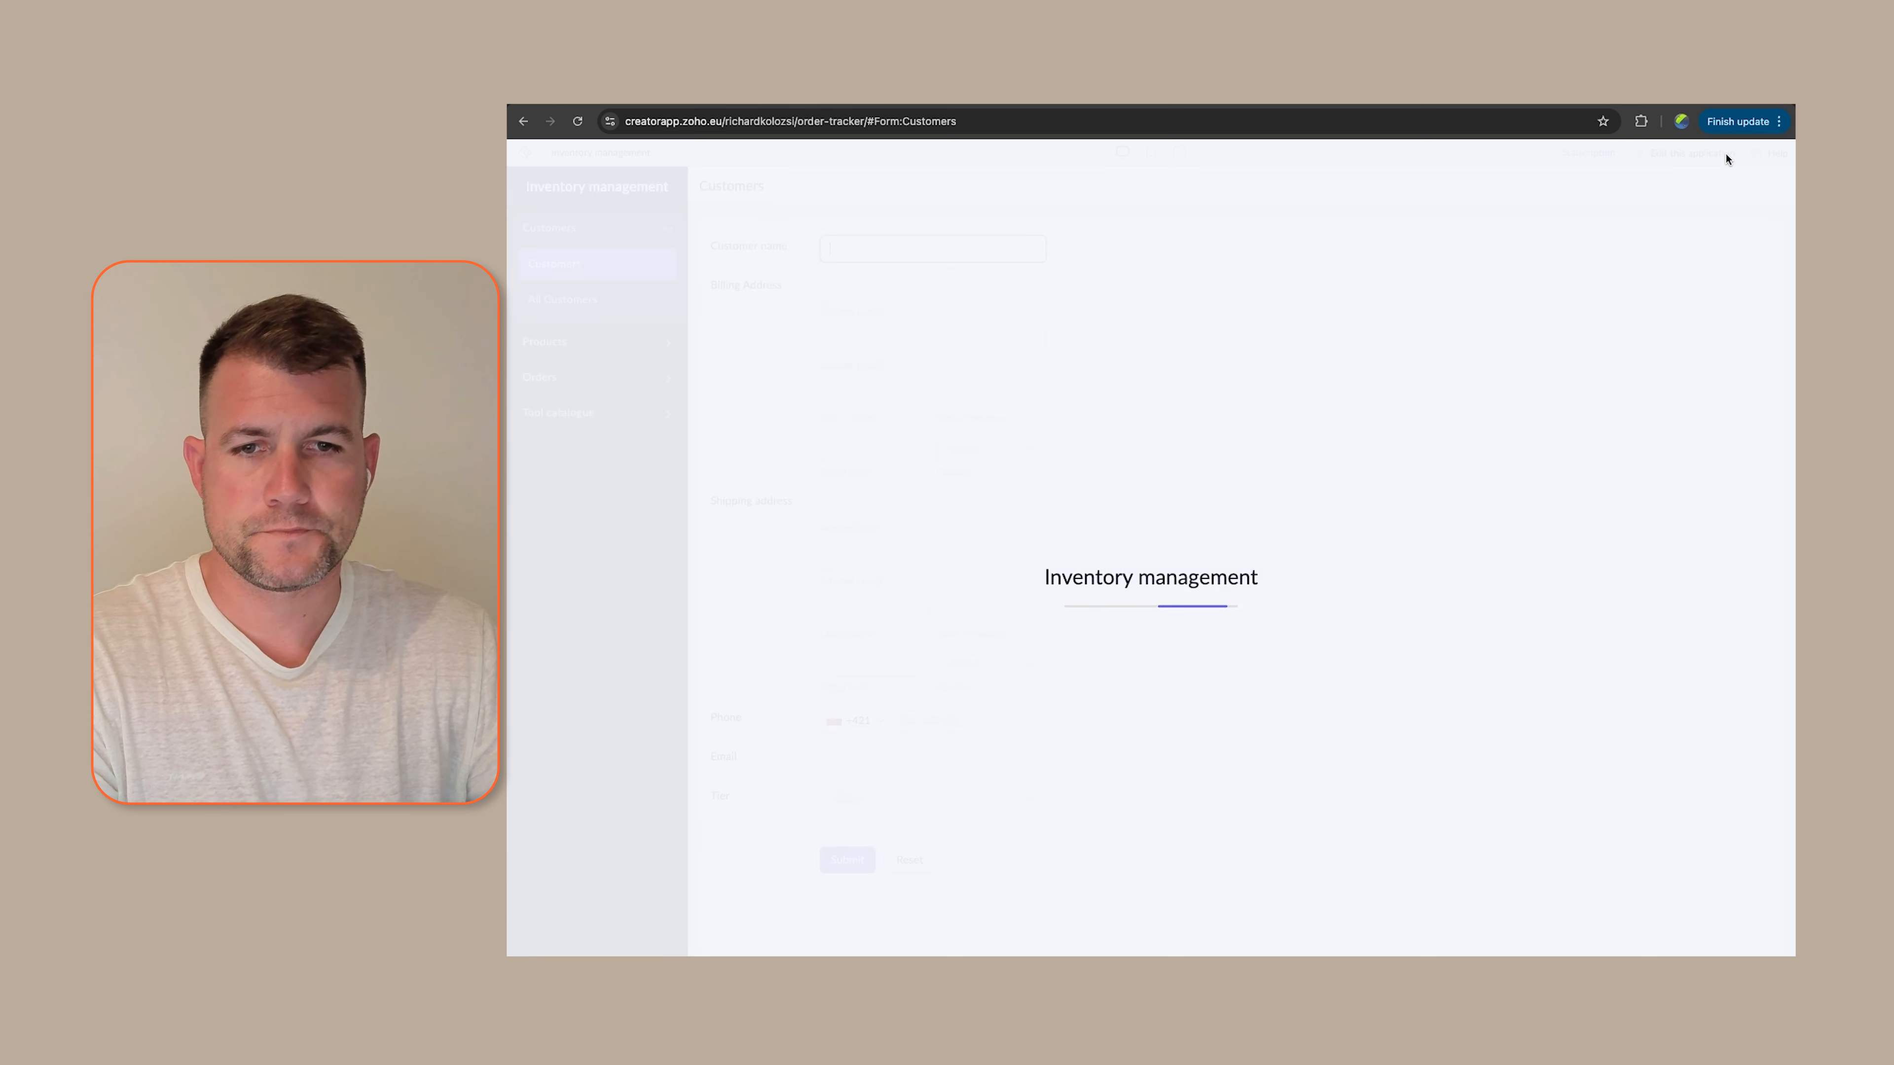
{"action": "left_click", "coordinate": [604, 418]}
{"action": "left_click", "coordinate": [555, 382]}
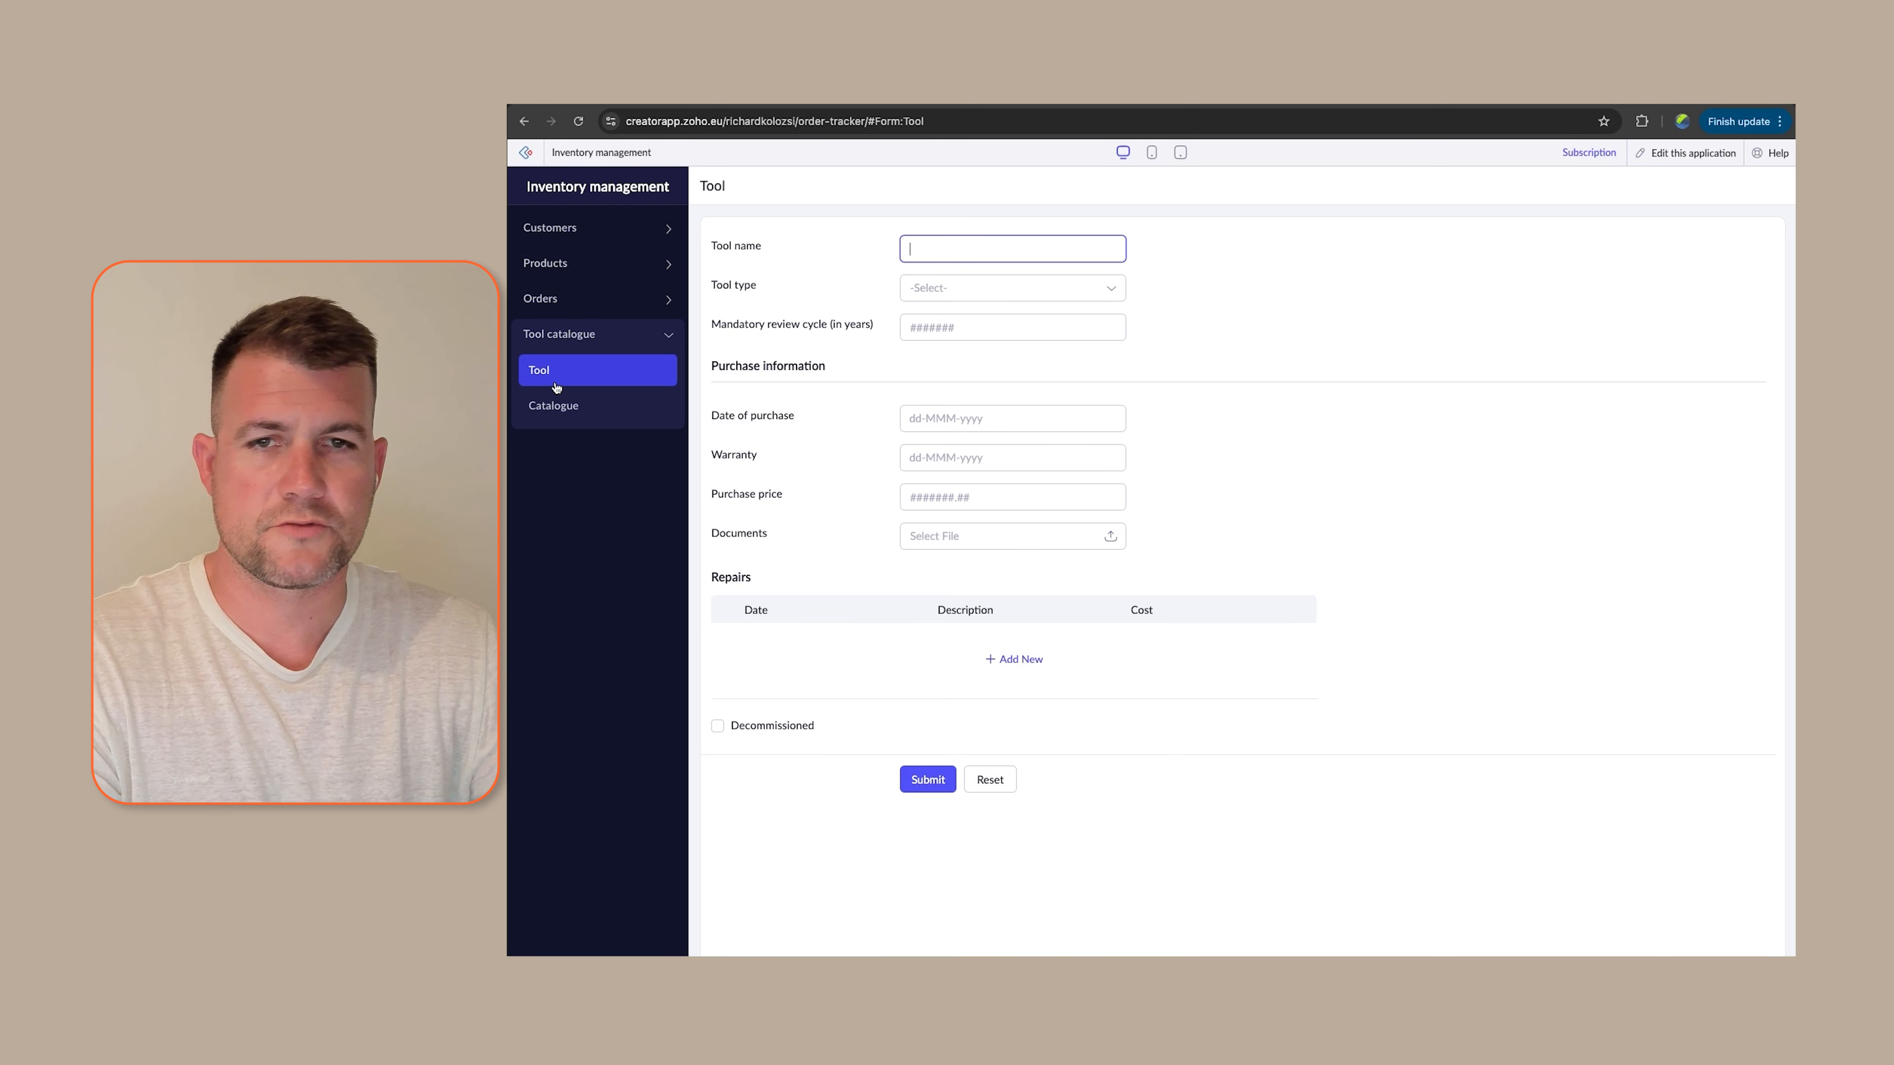
{"action": "left_click", "coordinate": [952, 417]}
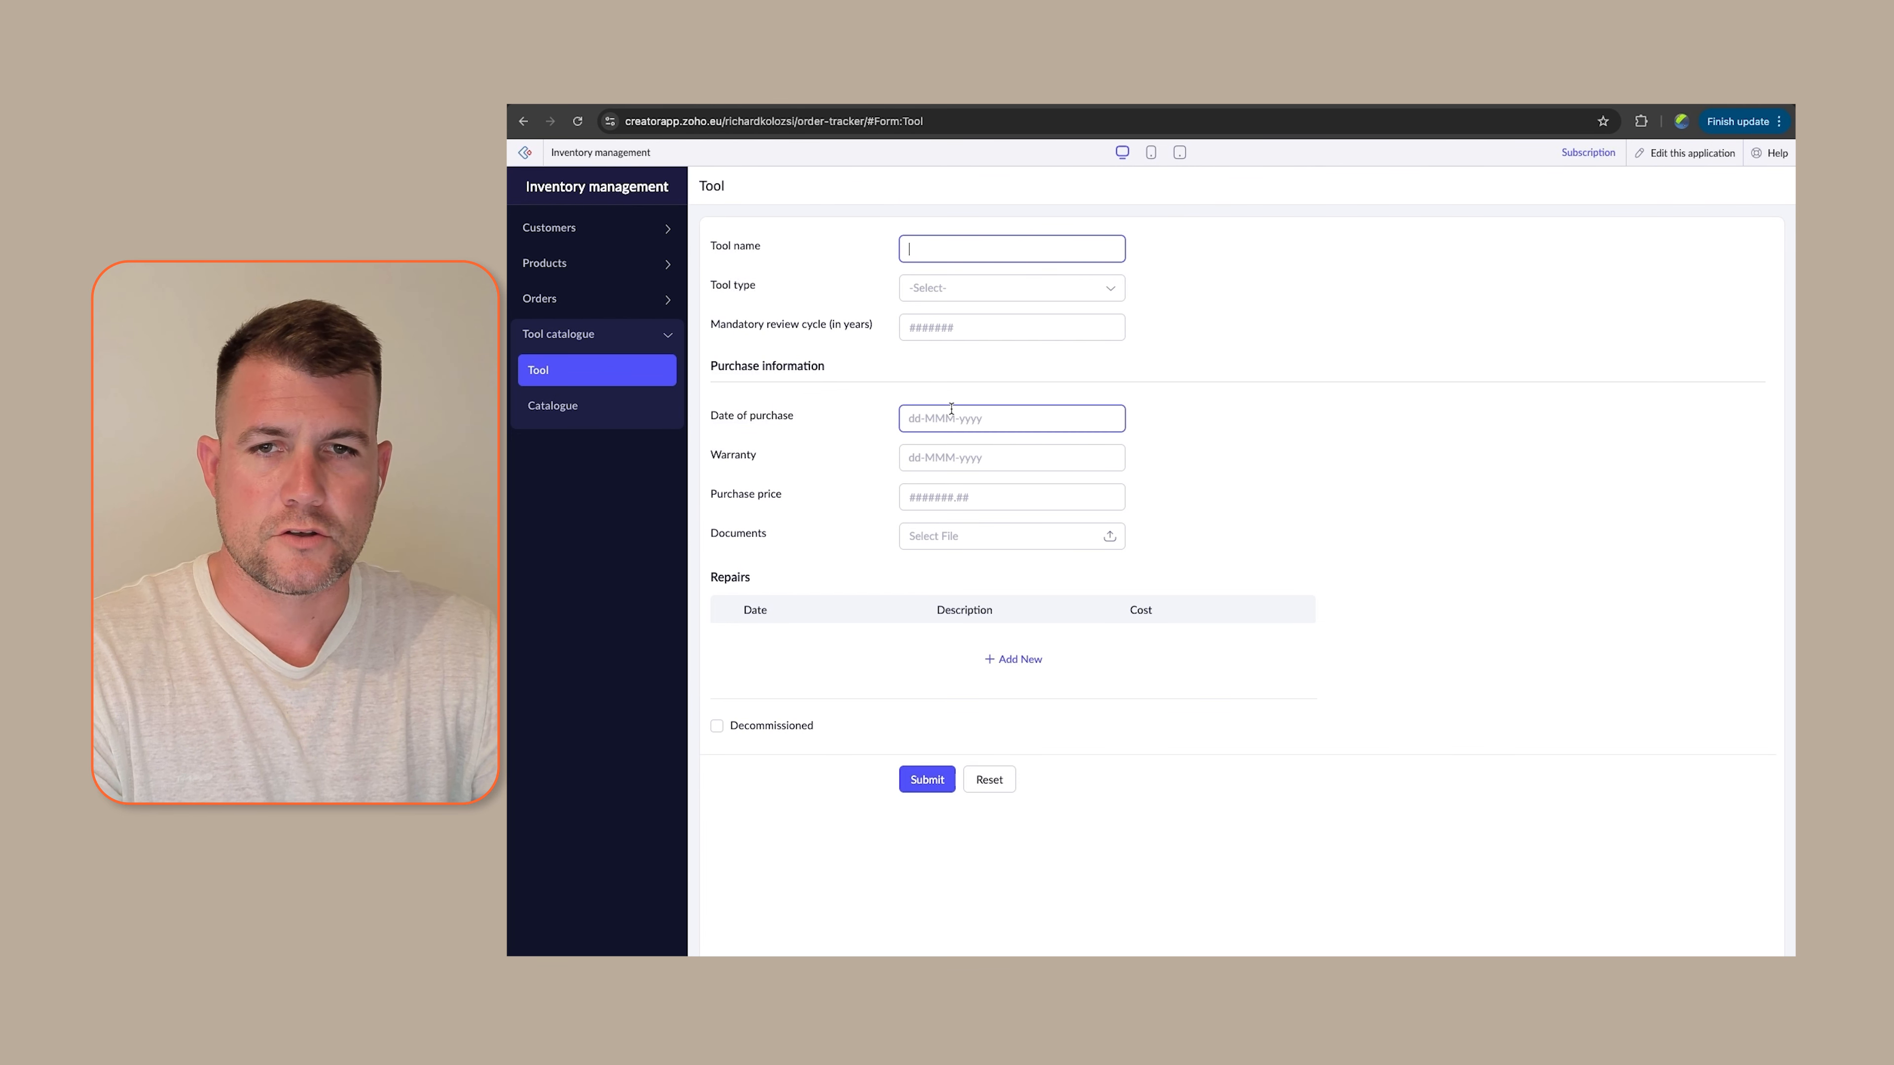
{"action": "left_click", "coordinate": [1121, 595]}
{"action": "left_click", "coordinate": [1027, 461]}
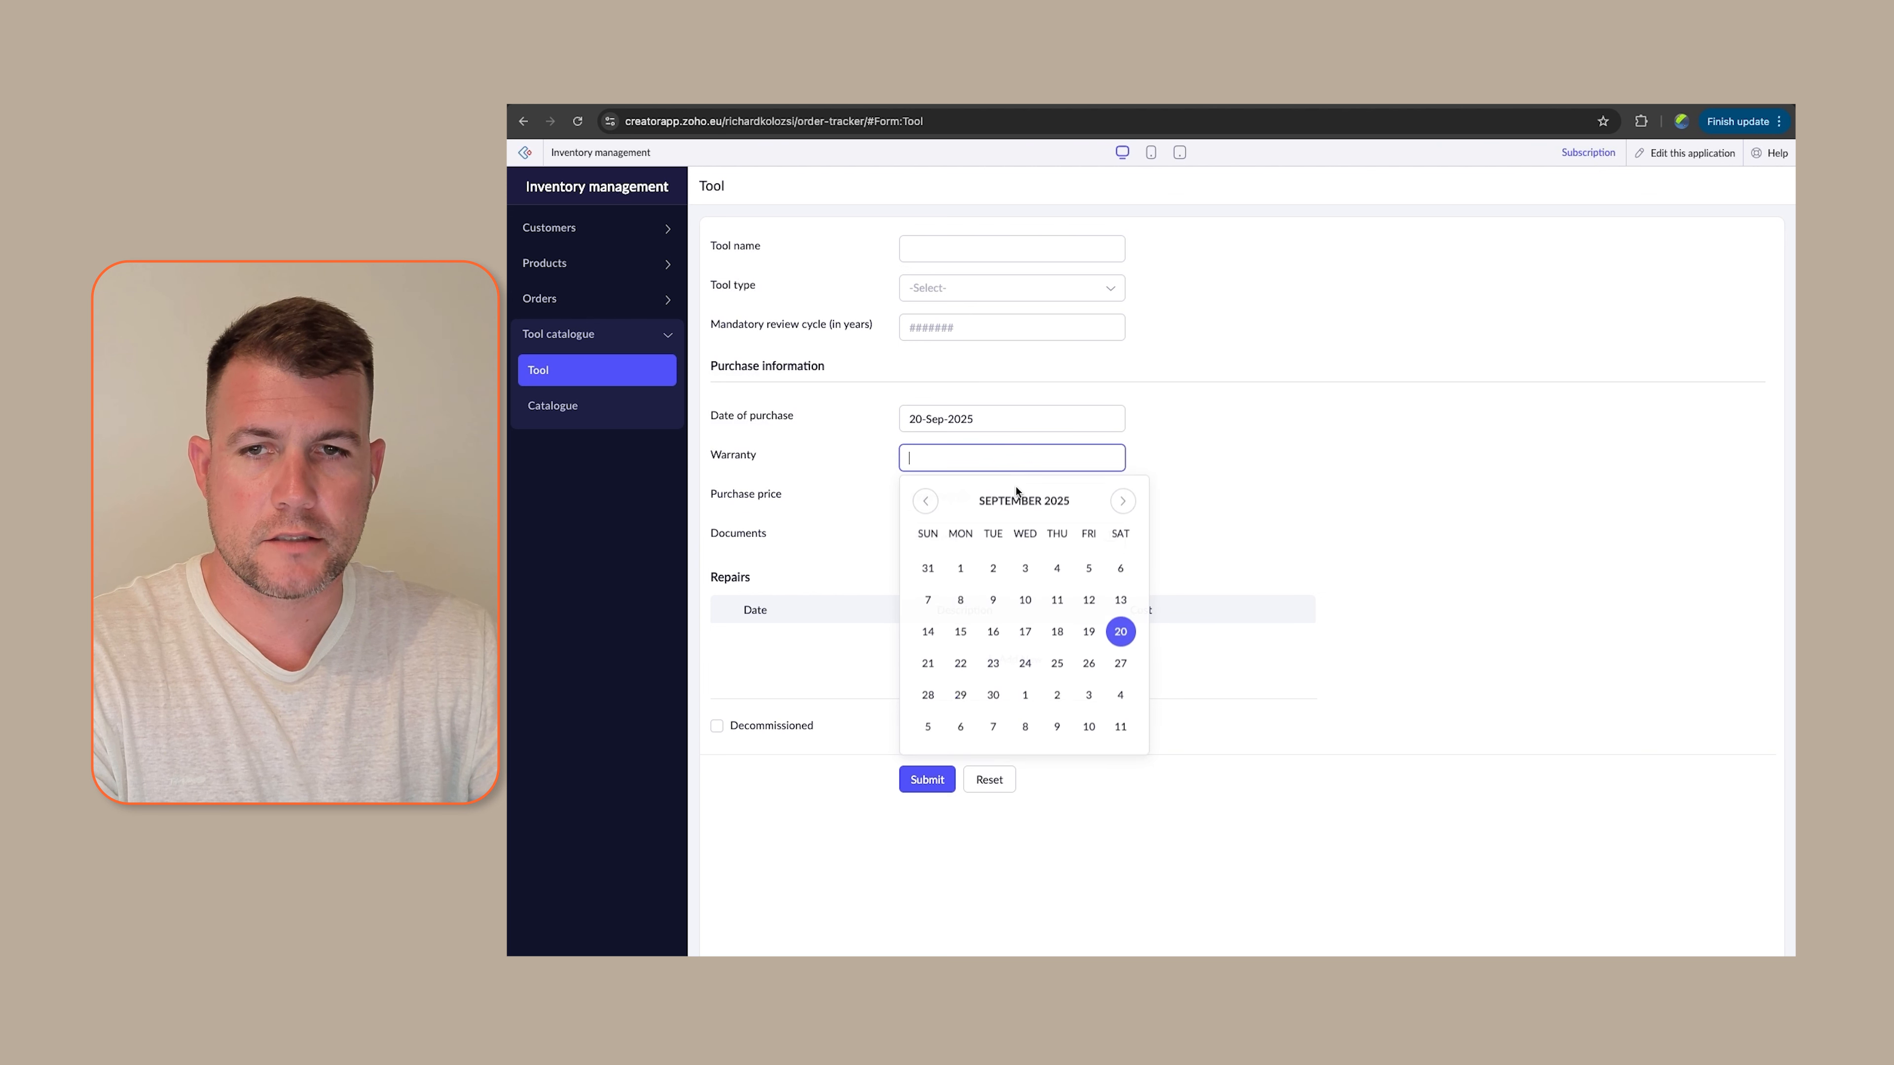
{"action": "left_click", "coordinate": [1089, 663]}
{"action": "left_click", "coordinate": [950, 501]}
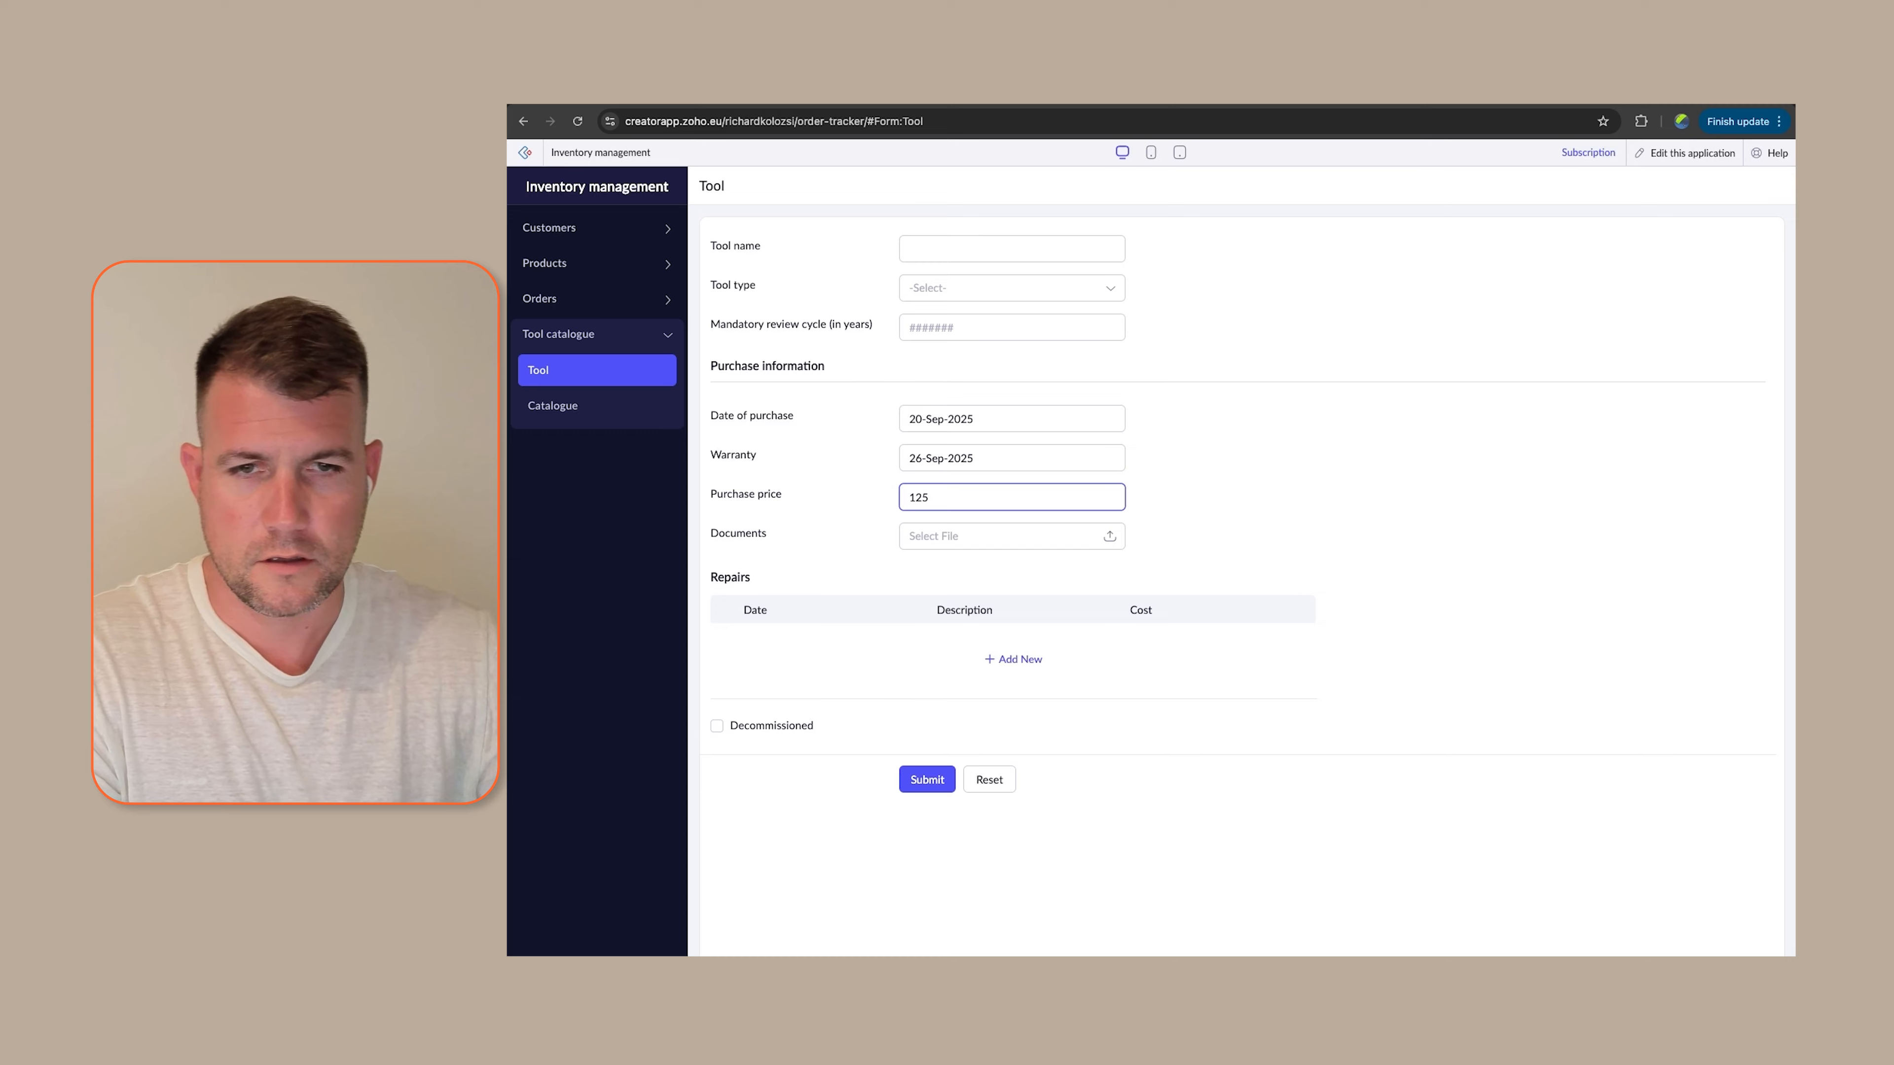
{"action": "left_click", "coordinate": [1522, 537]}
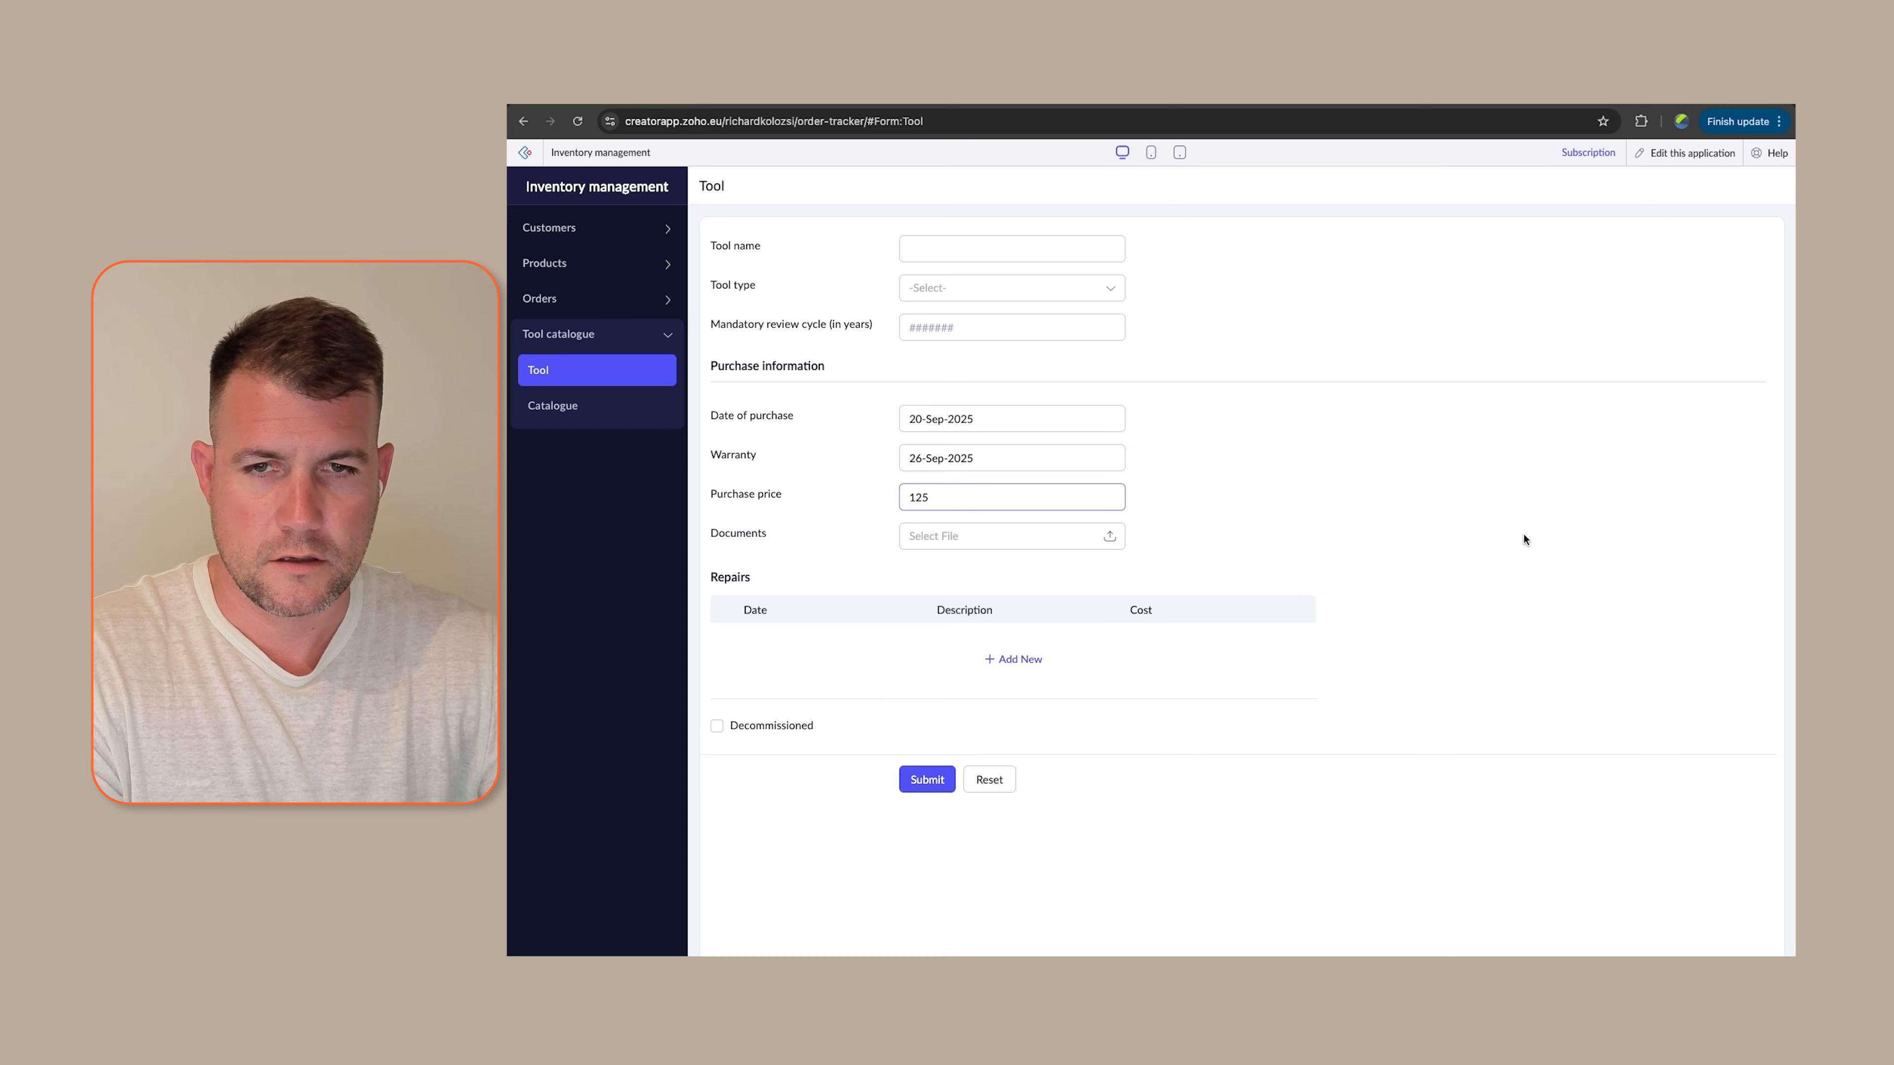
{"action": "left_click", "coordinate": [928, 780]}
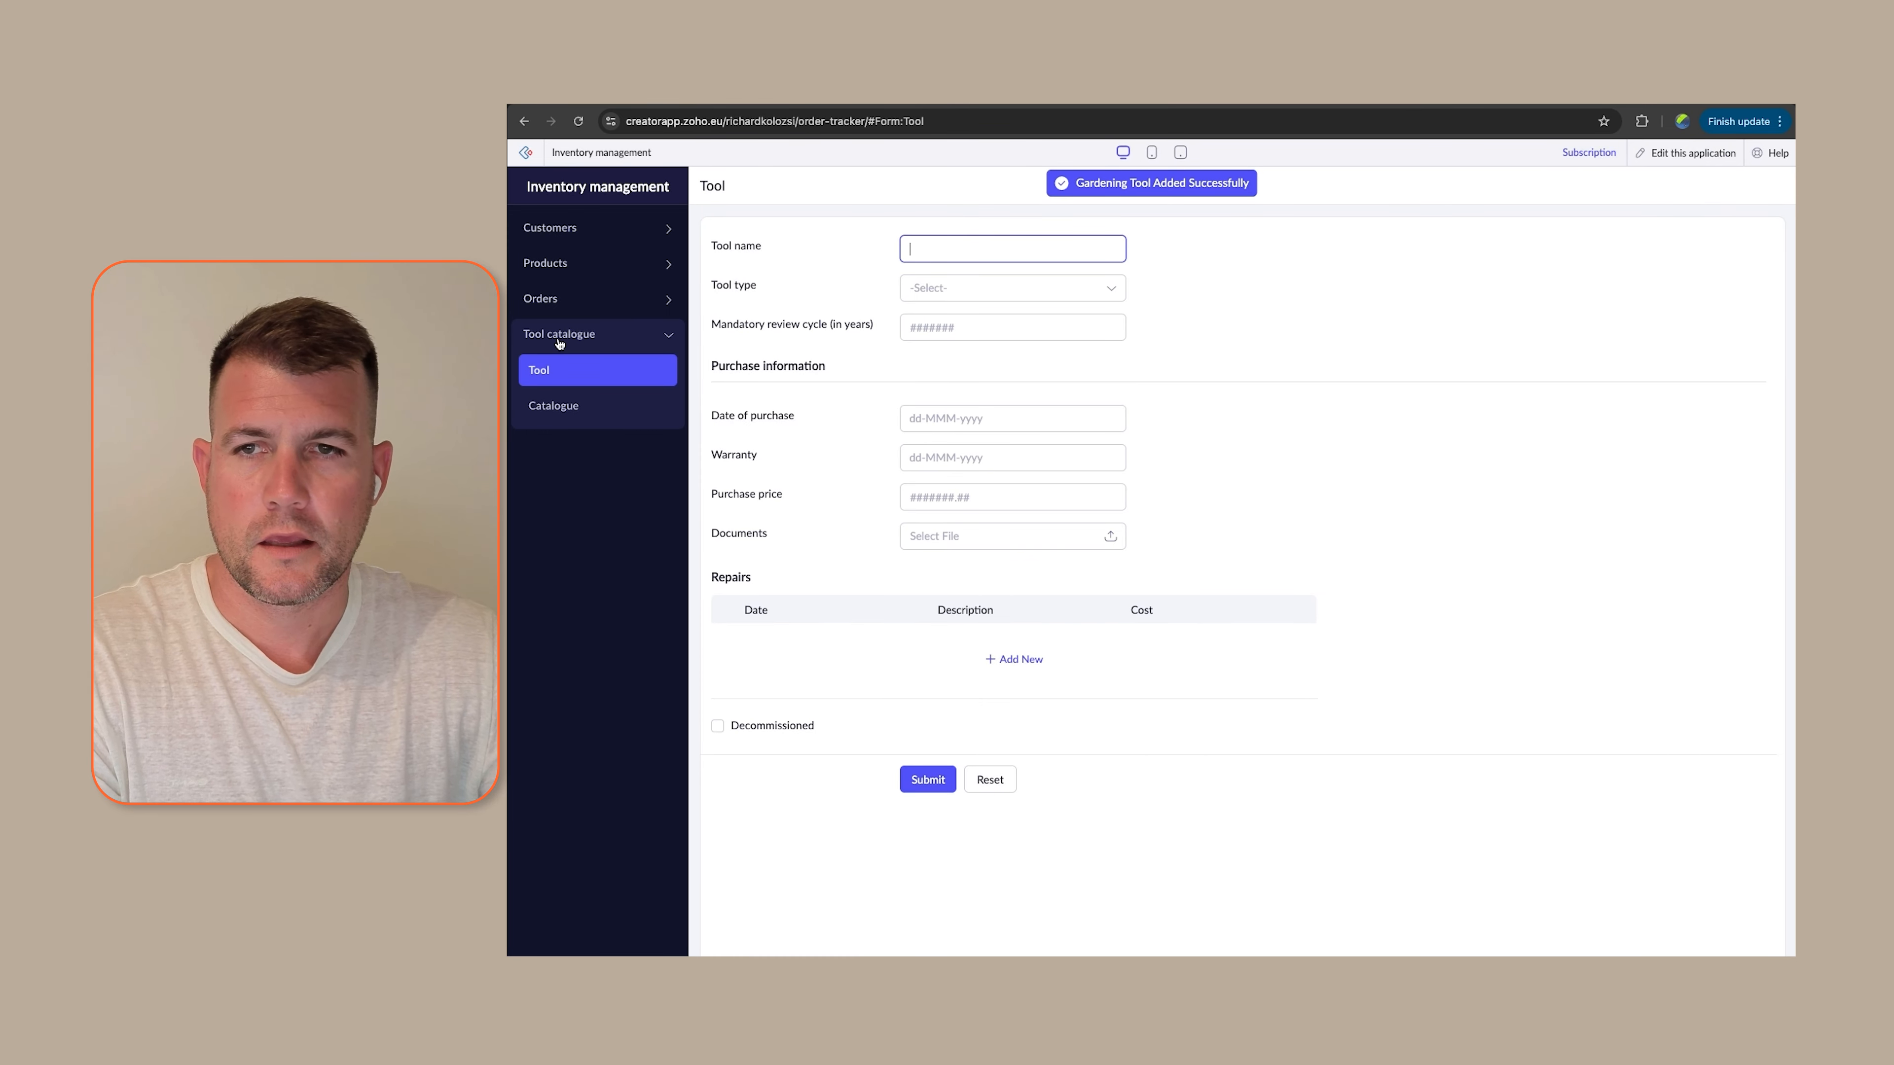
Open the "Saw" record from the Catalogue for editing and test whether its purchase information fields can be changed
{"action": "left_click", "coordinate": [559, 408]}
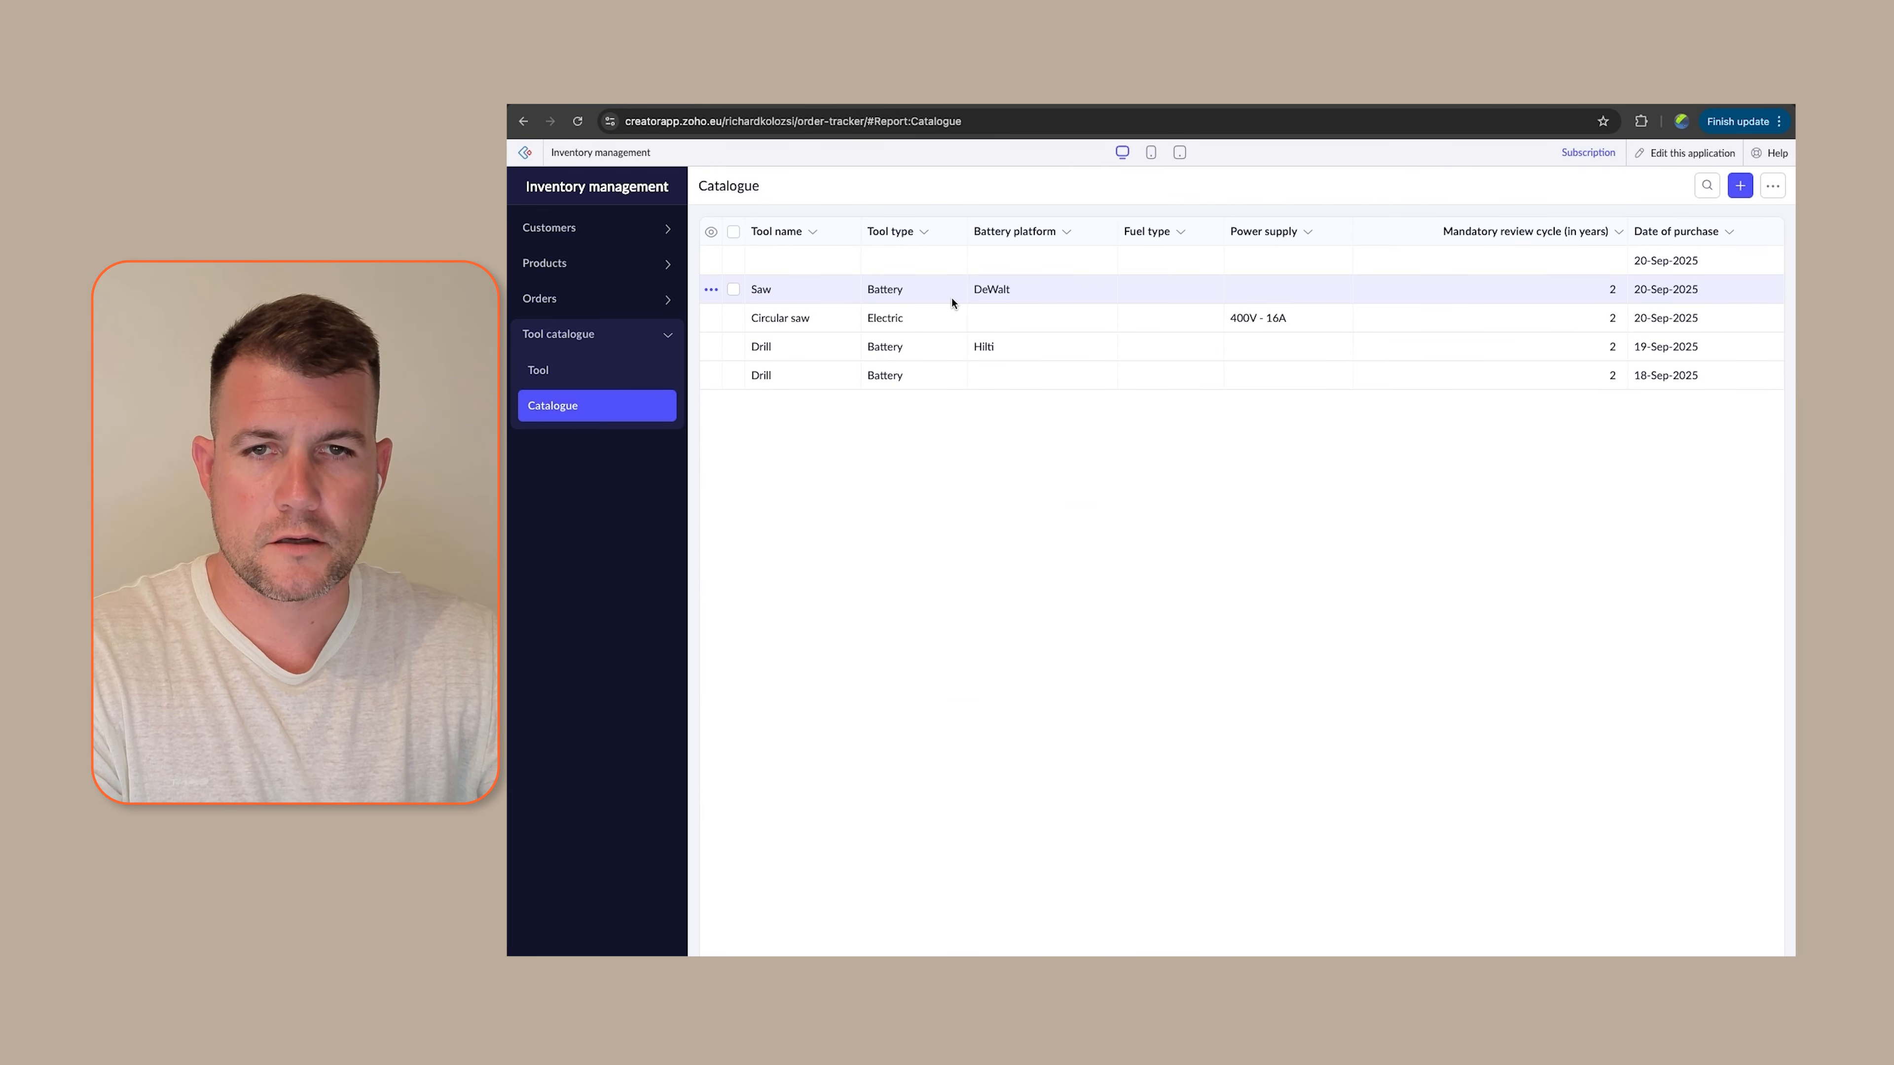
{"action": "left_click", "coordinate": [1547, 298]}
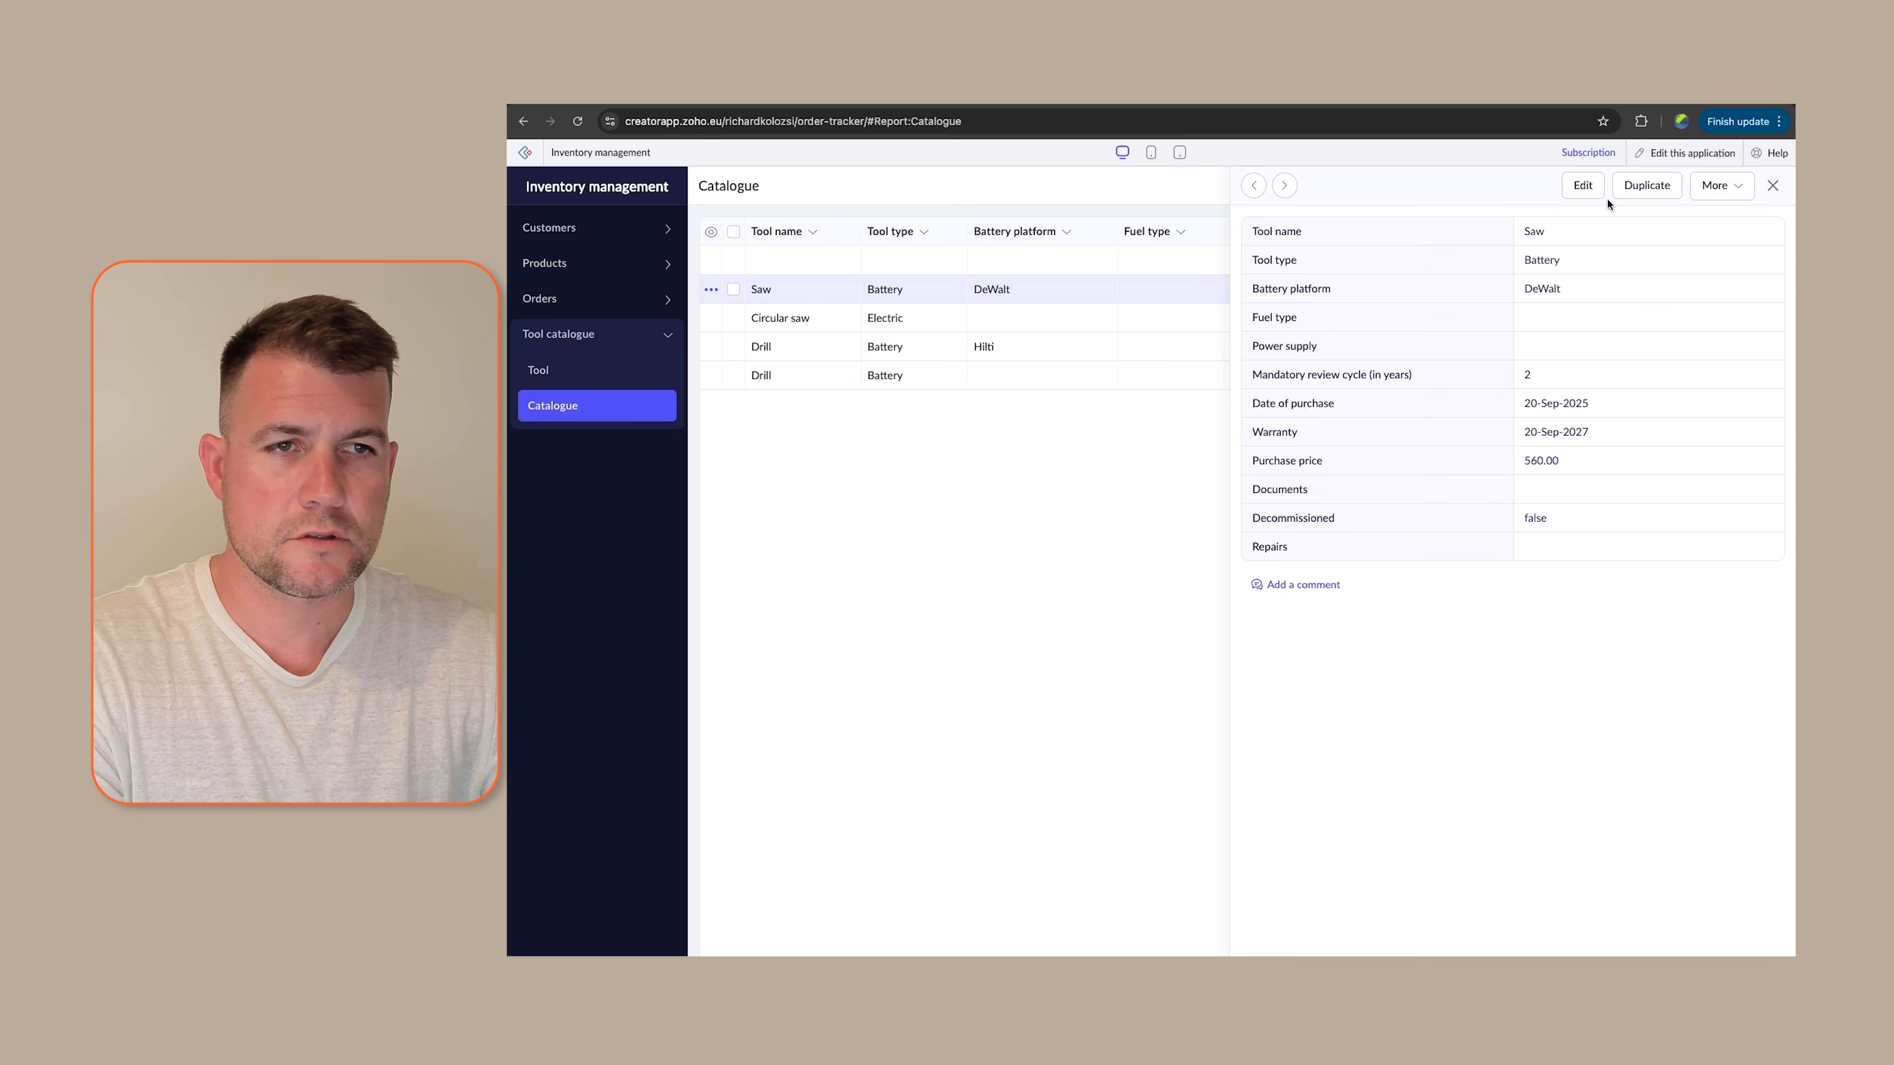
{"action": "left_click", "coordinate": [1588, 193]}
{"action": "left_click", "coordinate": [933, 454]}
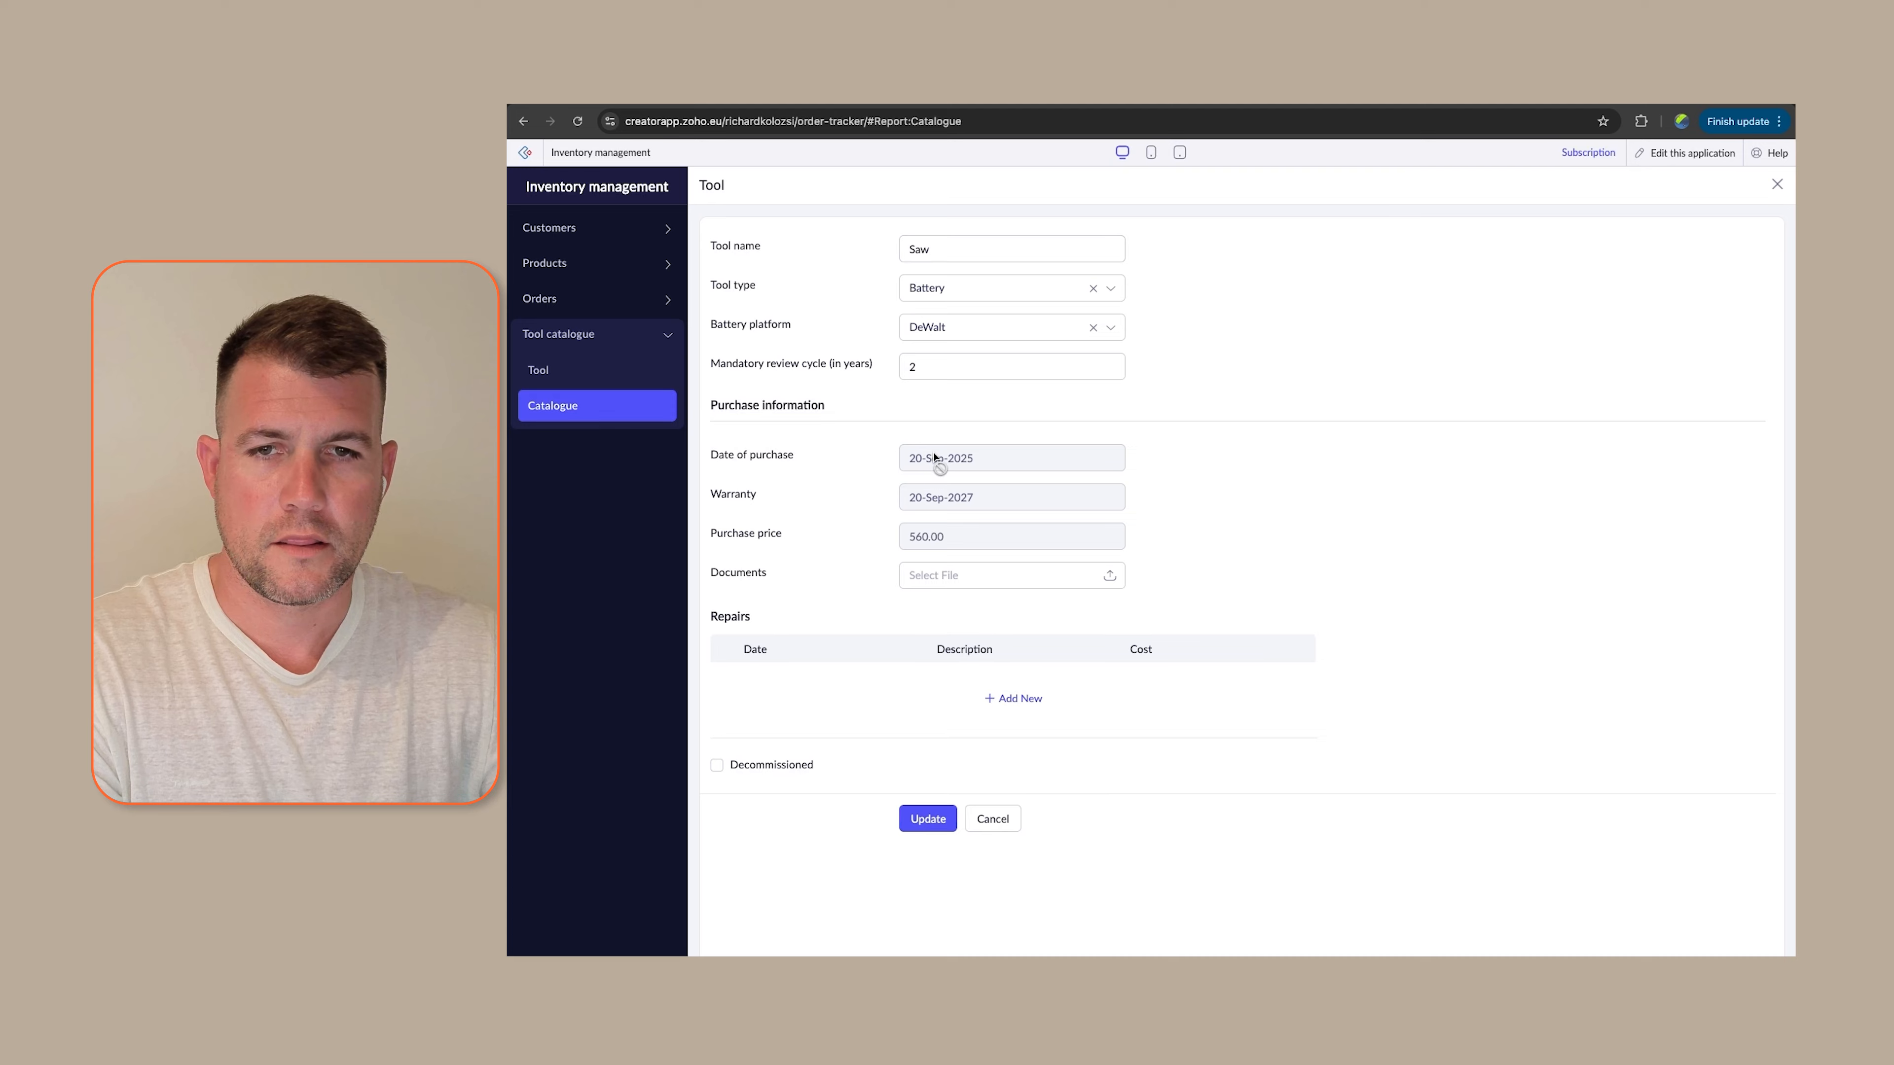
{"action": "double_click", "coordinate": [968, 456]}
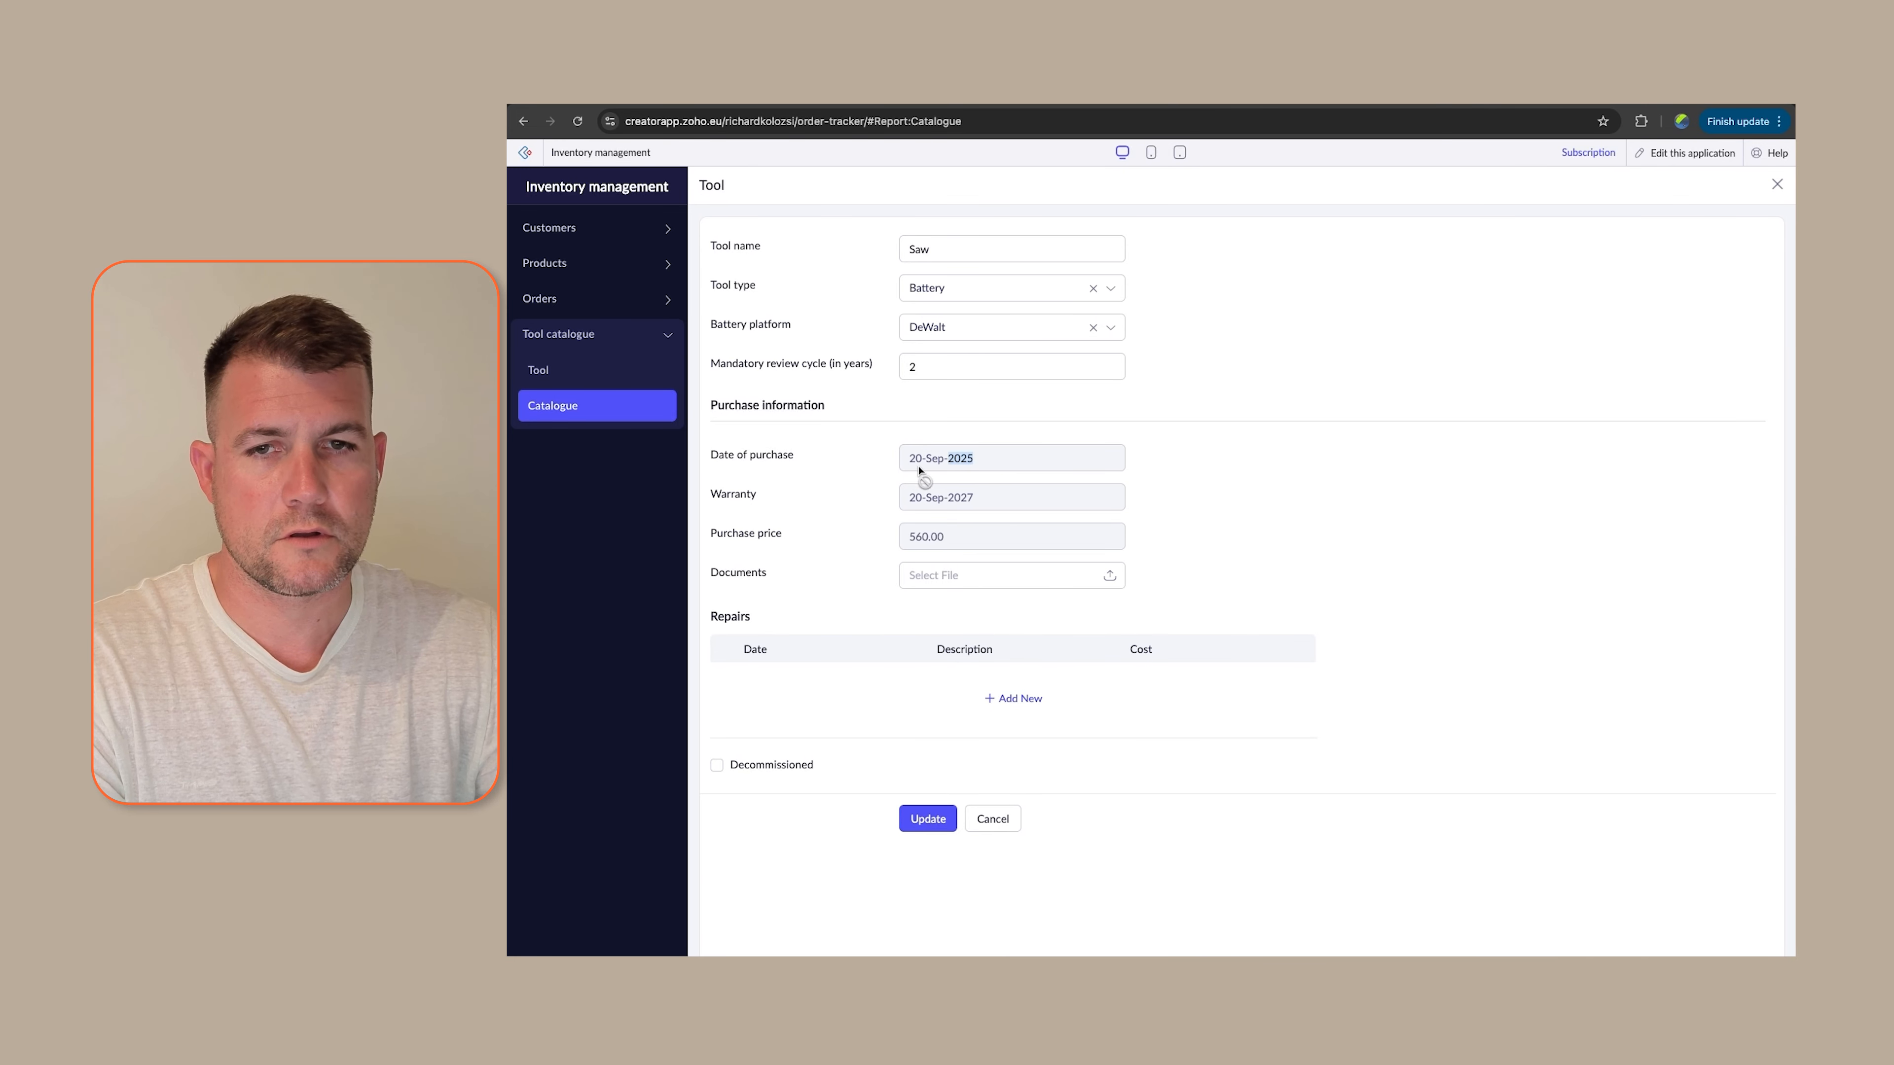
{"action": "double_click", "coordinate": [963, 467]}
{"action": "mouse_move", "coordinate": [969, 469]}
{"action": "left_mouse_down"}
{"action": "mouse_move", "coordinate": [990, 487]}
{"action": "mouse_move", "coordinate": [965, 526]}
{"action": "left_mouse_up"}
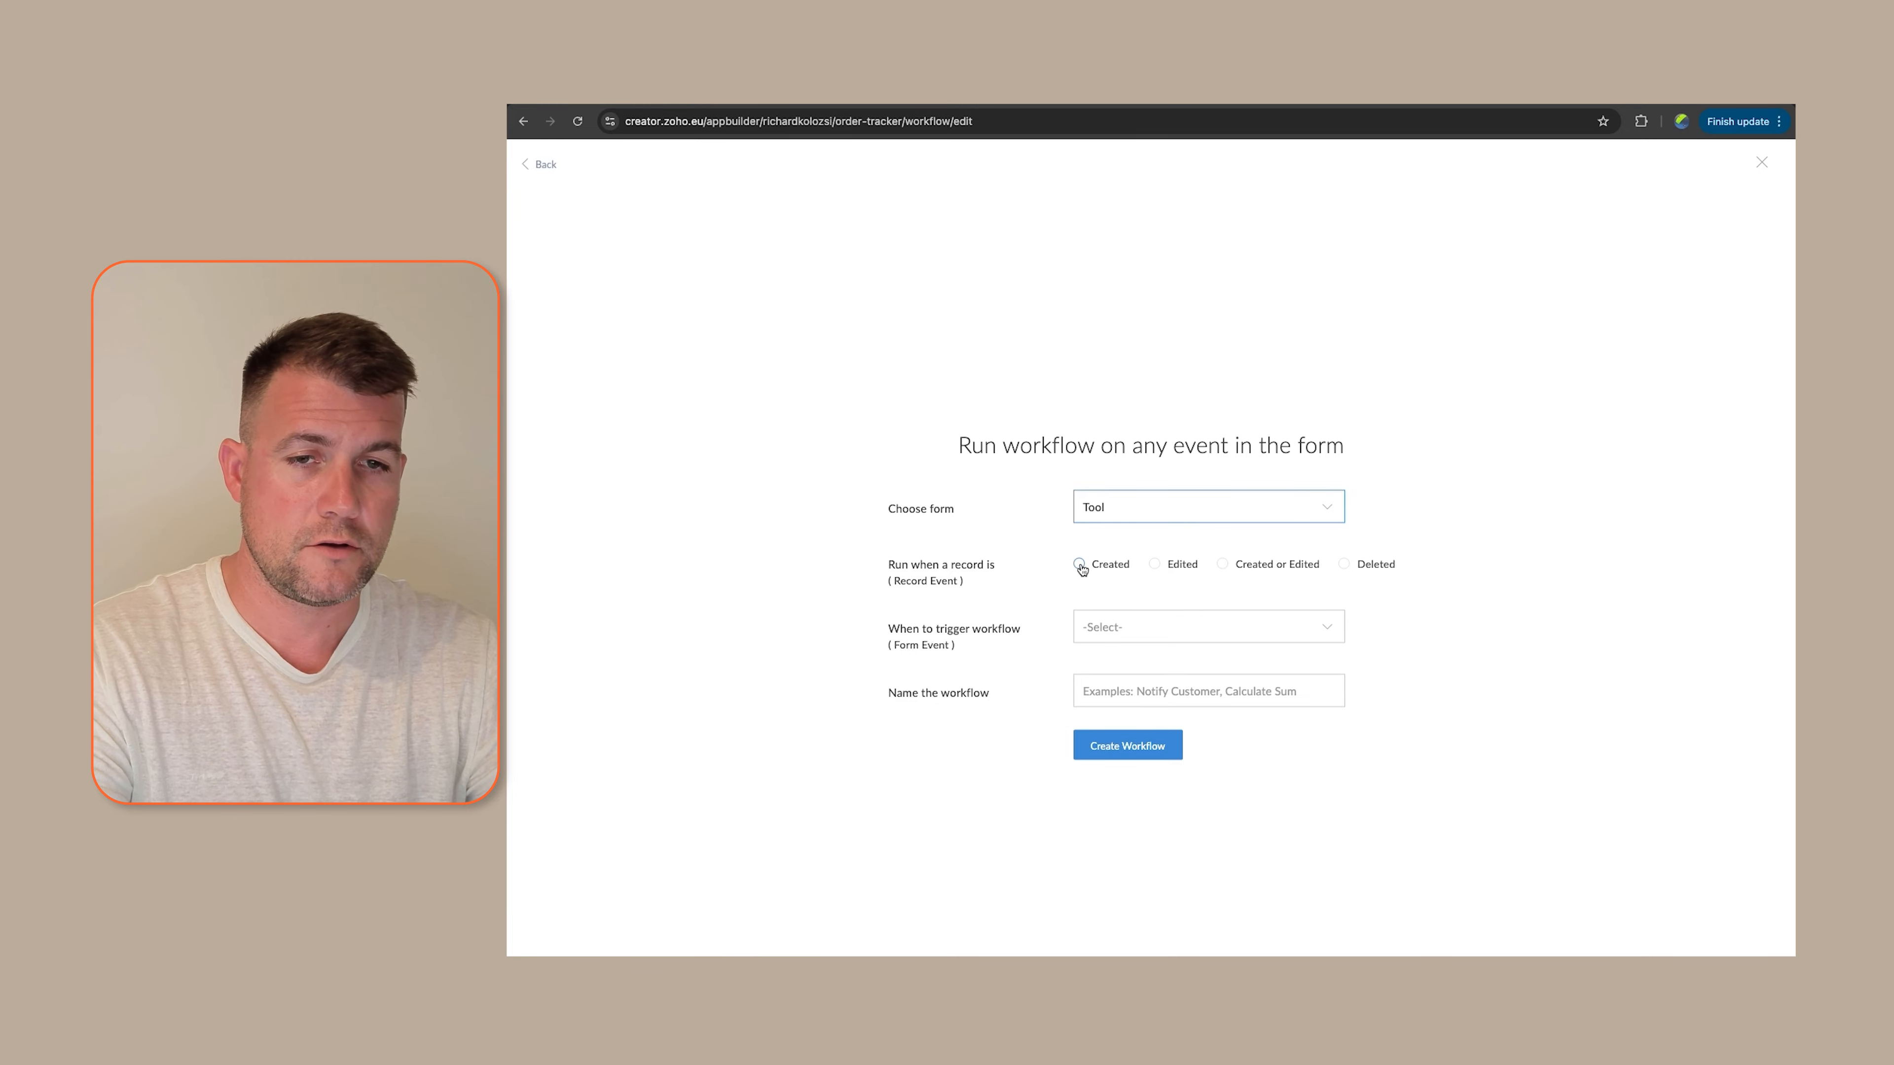
Set the new Tool form workflow to run when a record is created
{"action": "left_click", "coordinate": [1081, 566]}
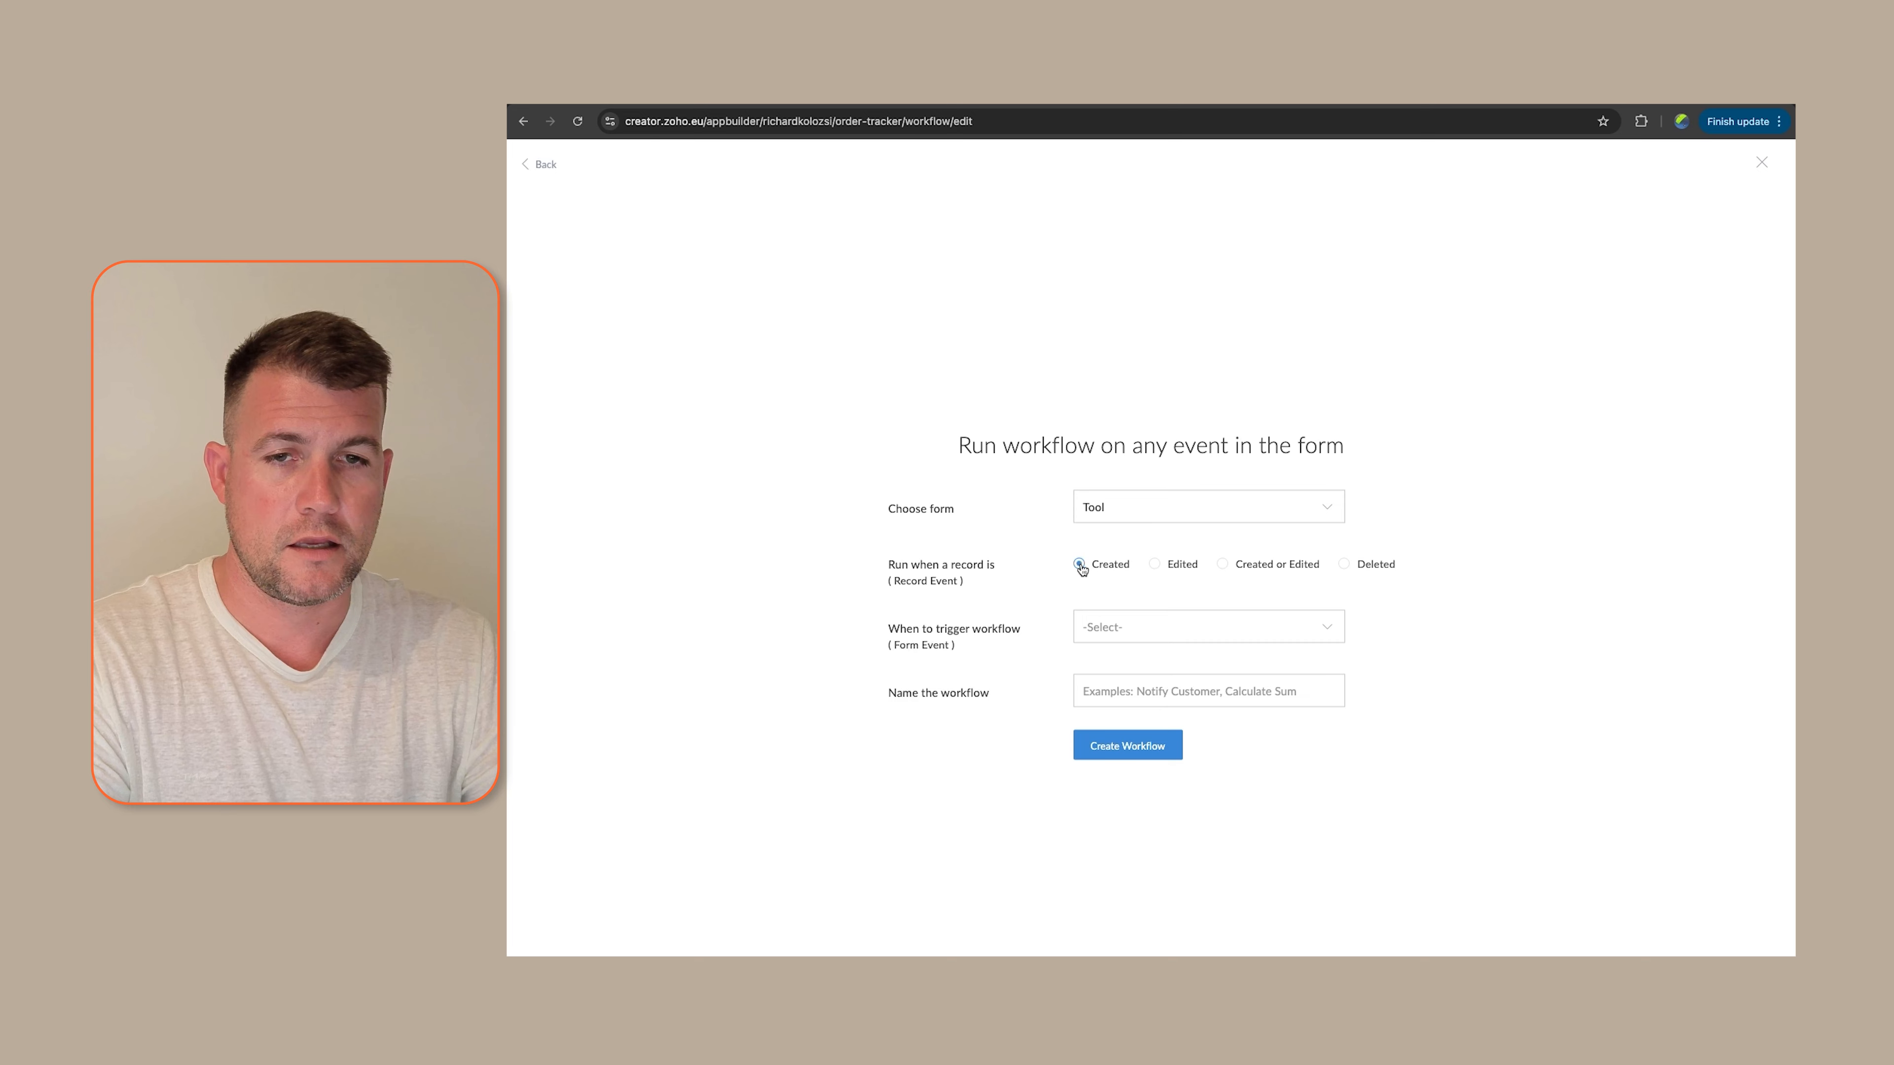
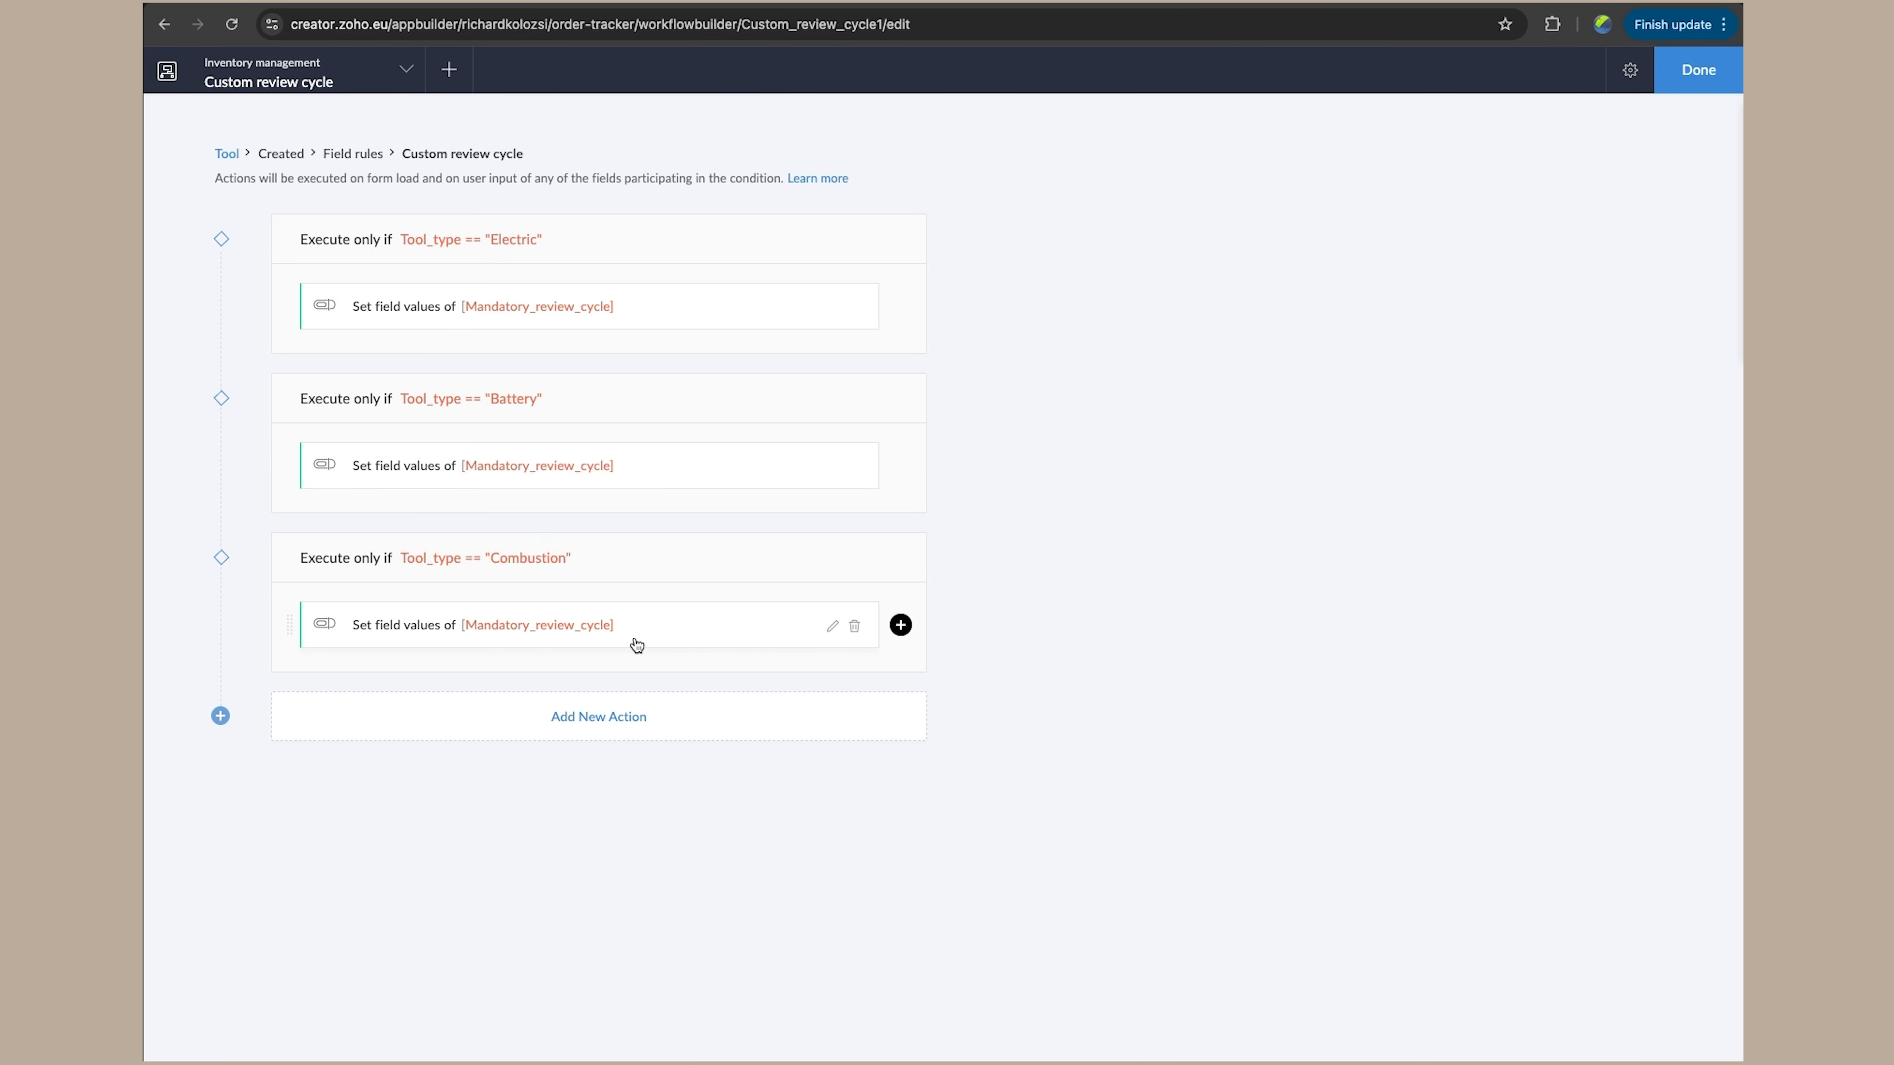
Check the mandatory review cycle value set by the Combustion action in the "Custom review cycle" workflow, and close it without changes
{"action": "left_click", "coordinate": [830, 631]}
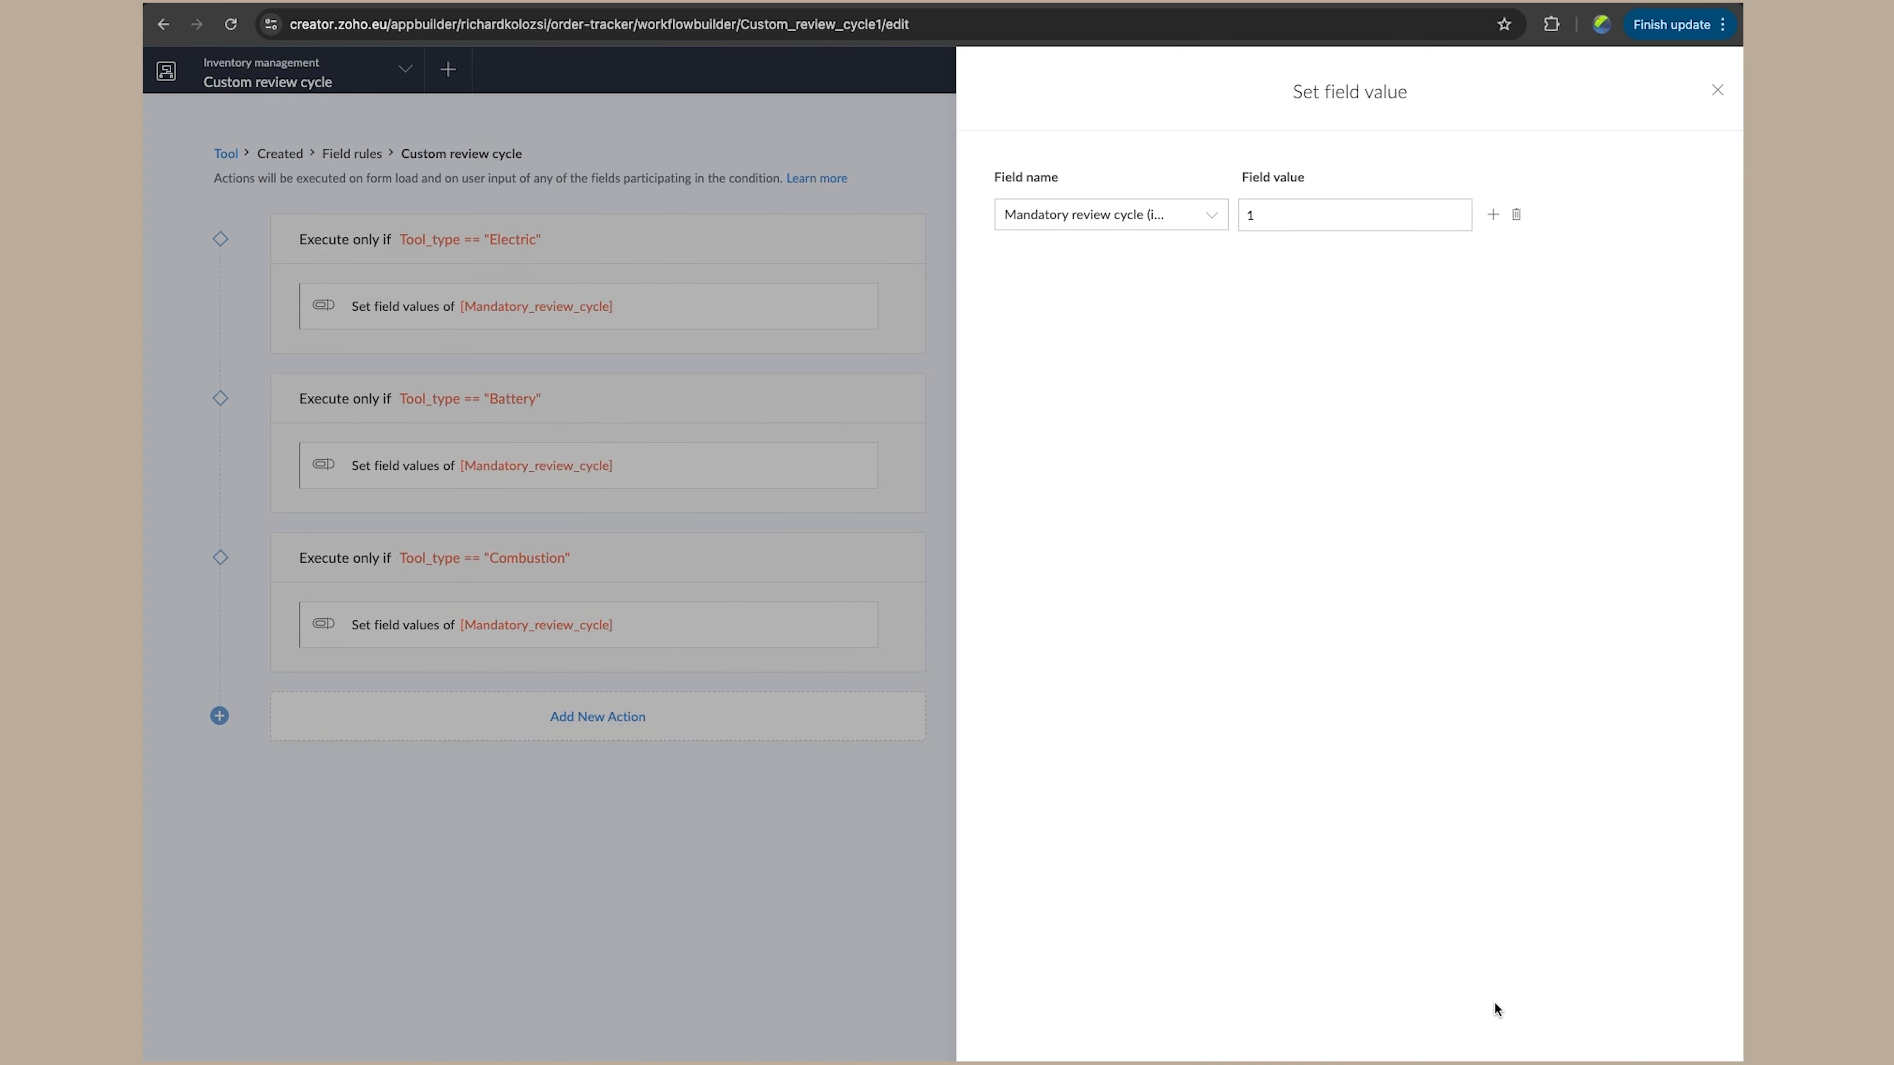
{"action": "key", "text": "Escape"}
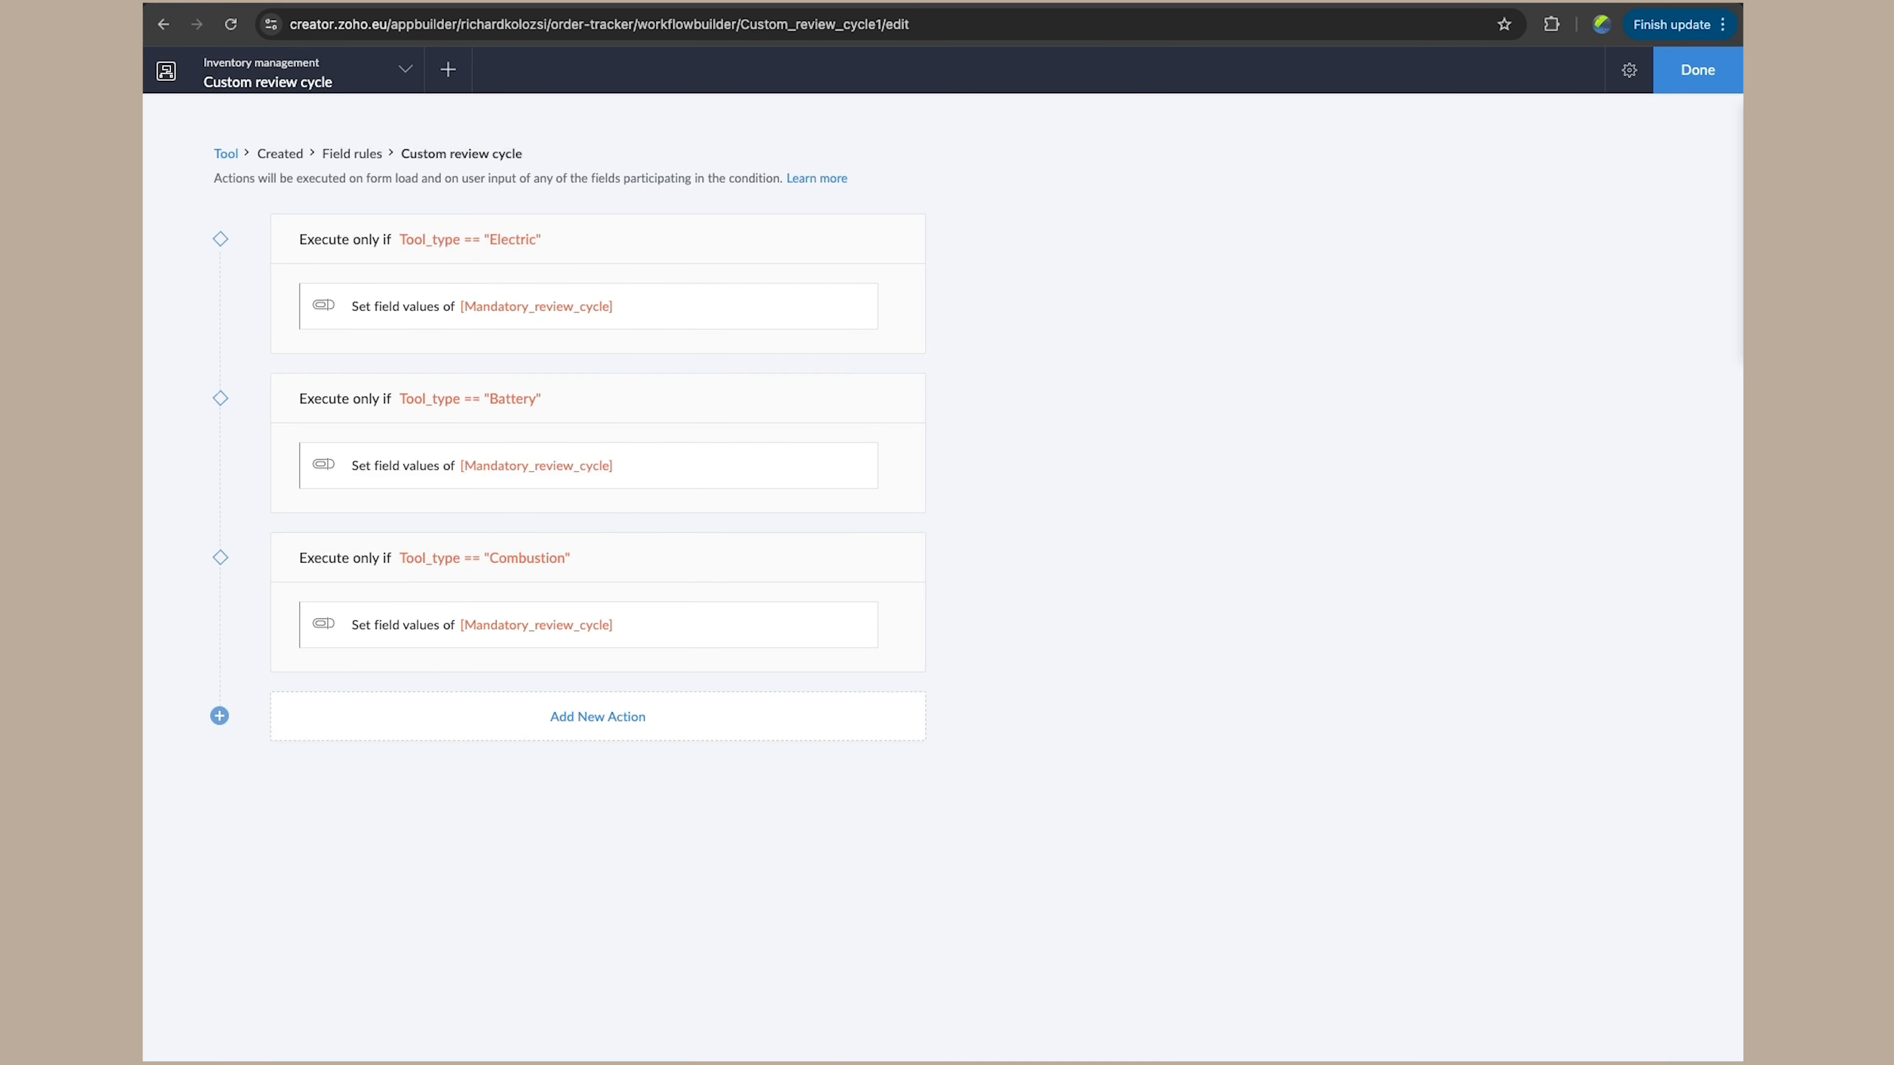
Finish editing the "Custom review cycle" workflow and open the Tool form in the live application
{"action": "left_click", "coordinate": [1719, 77]}
{"action": "left_click", "coordinate": [1593, 83]}
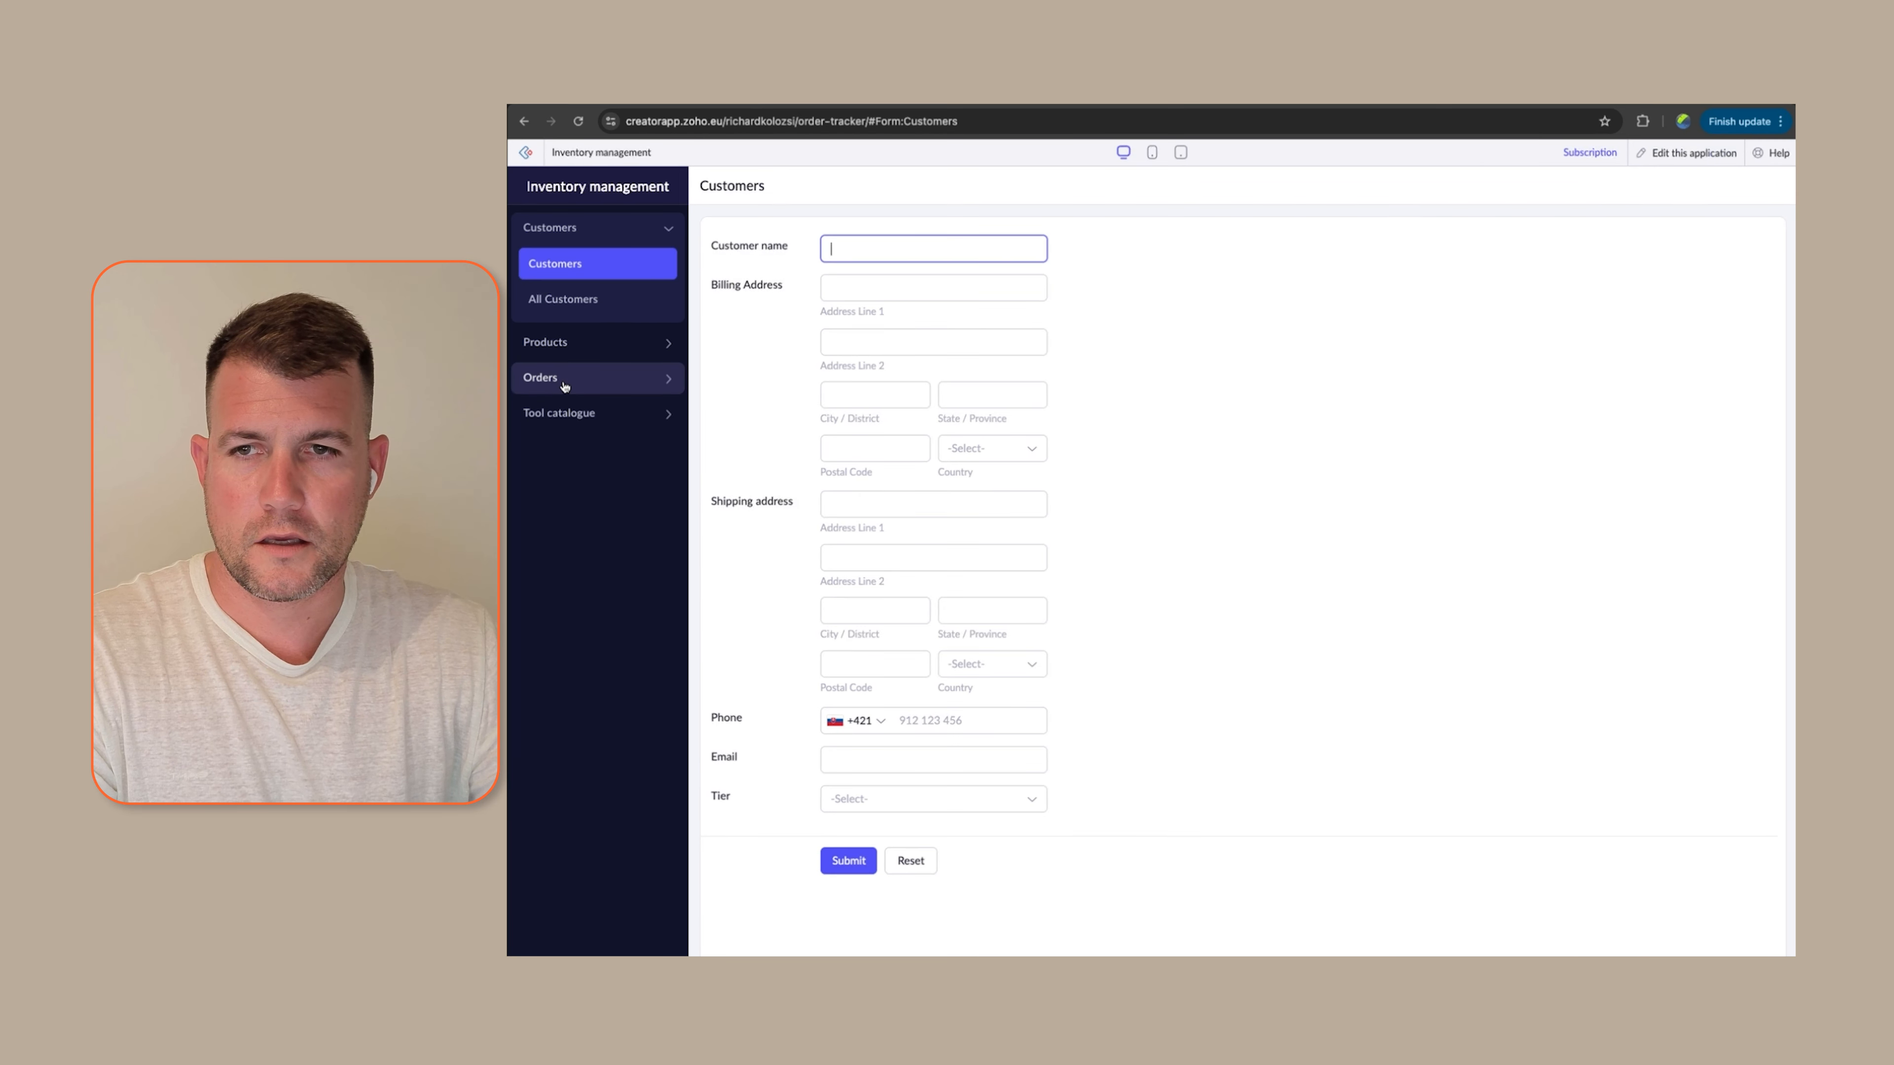
{"action": "left_click", "coordinate": [561, 414]}
{"action": "left_click", "coordinate": [555, 385]}
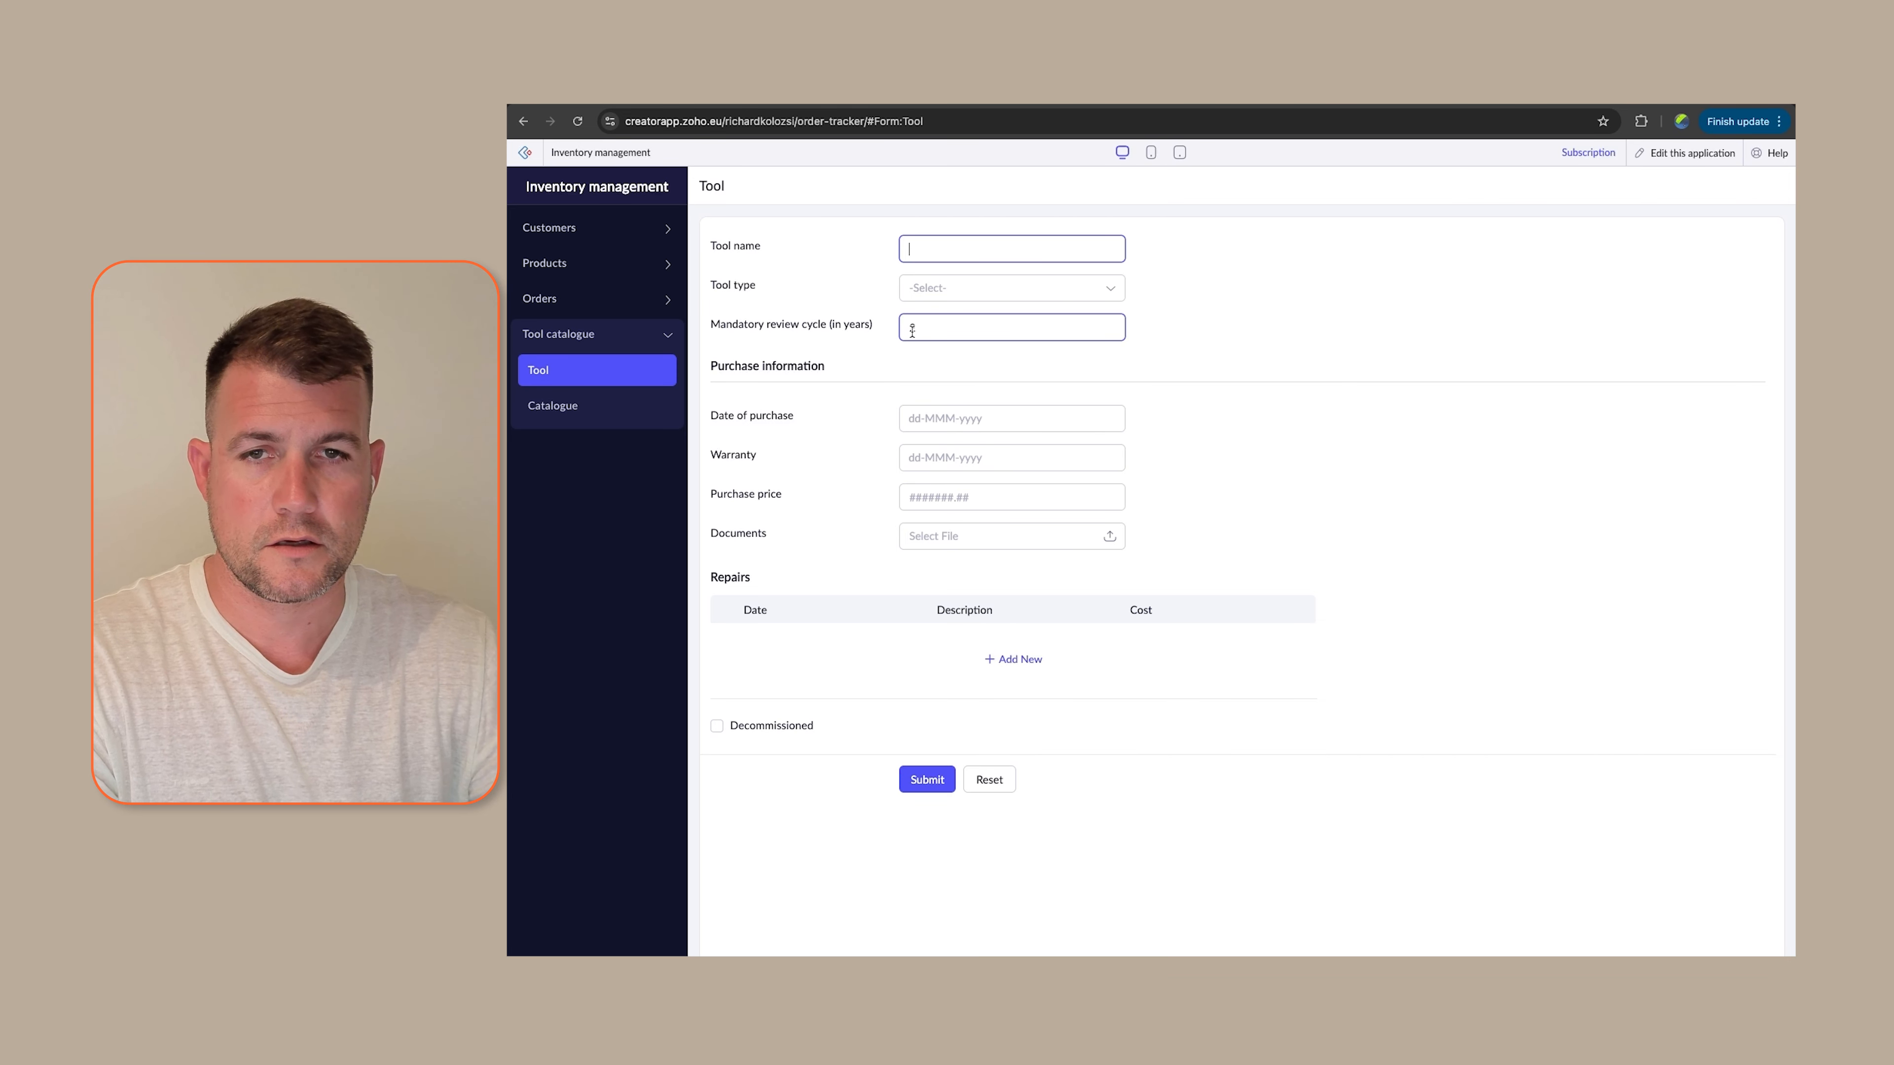
Test the mandatory review cycle on the Tool form by choosing the tool types Electric, Combustion, Battery and Manual in turn
{"action": "left_click", "coordinate": [1110, 288]}
{"action": "left_click", "coordinate": [941, 364]}
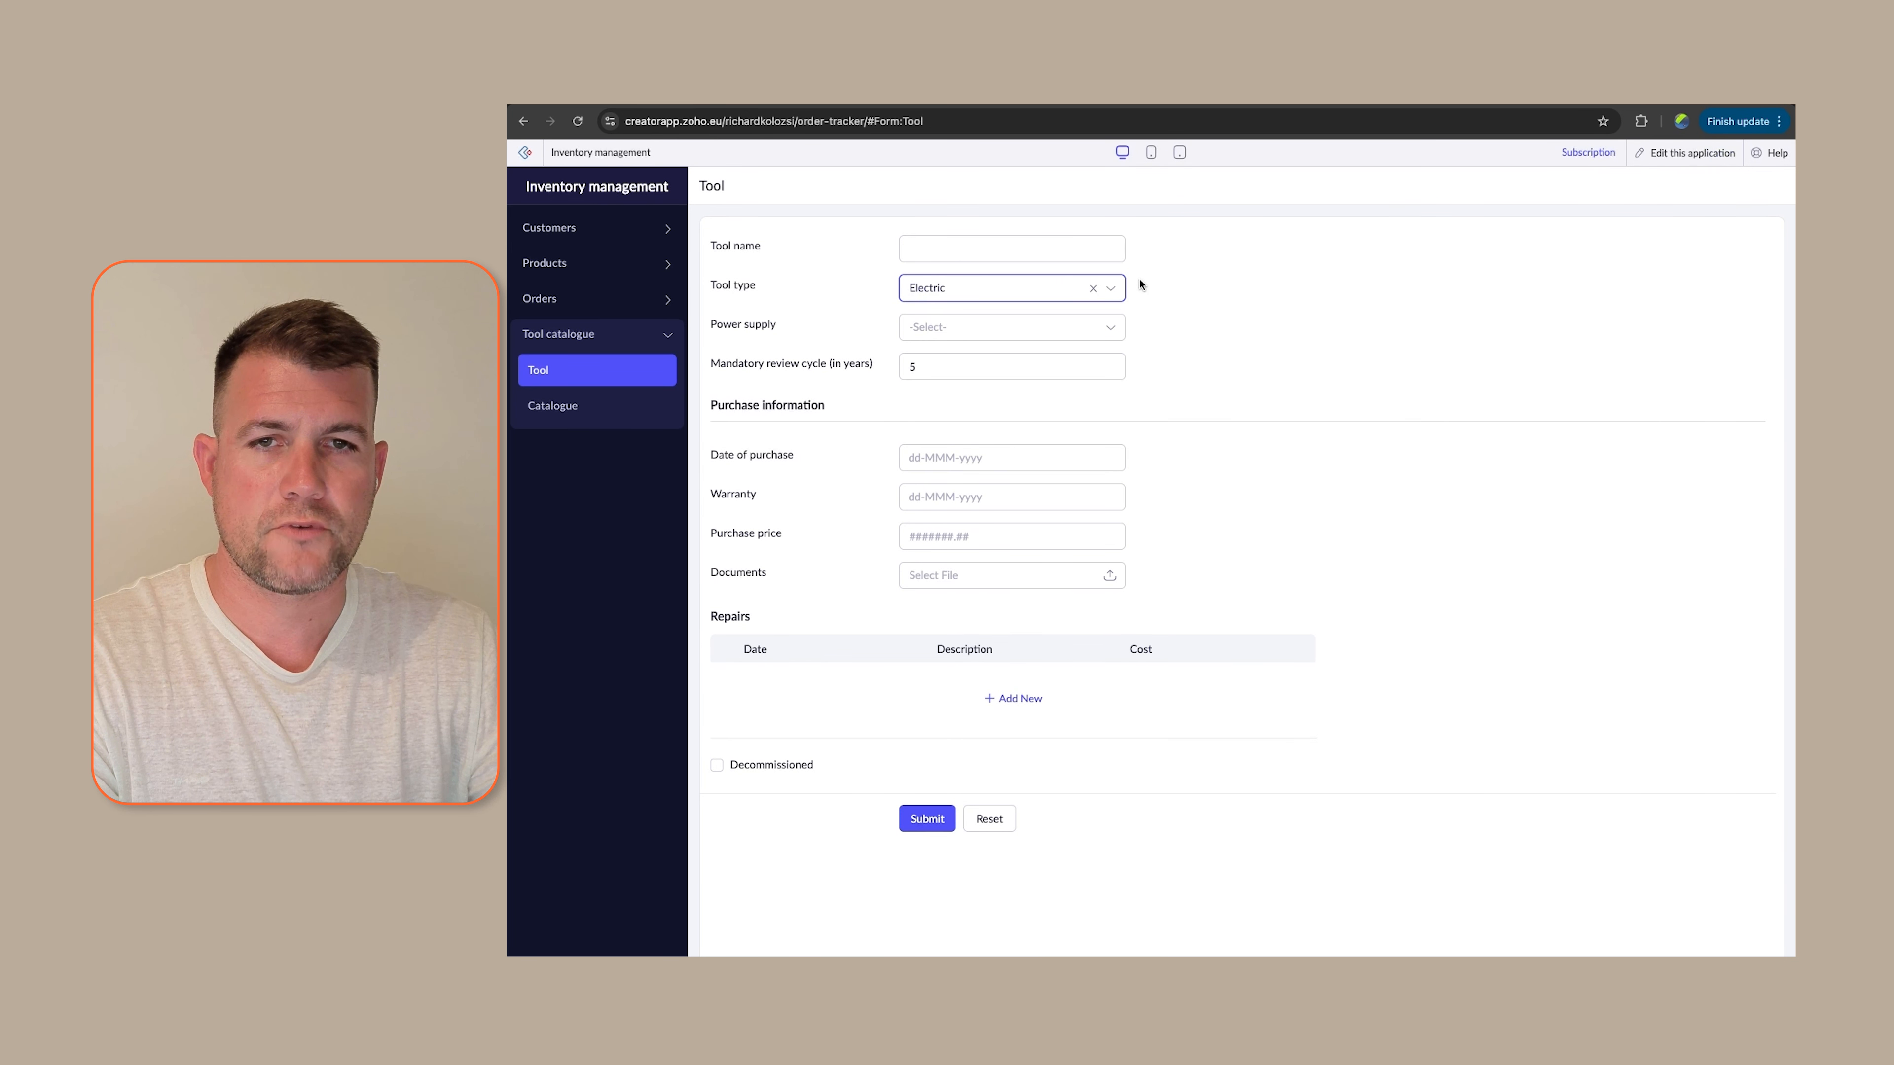
{"action": "left_click", "coordinate": [1109, 290]}
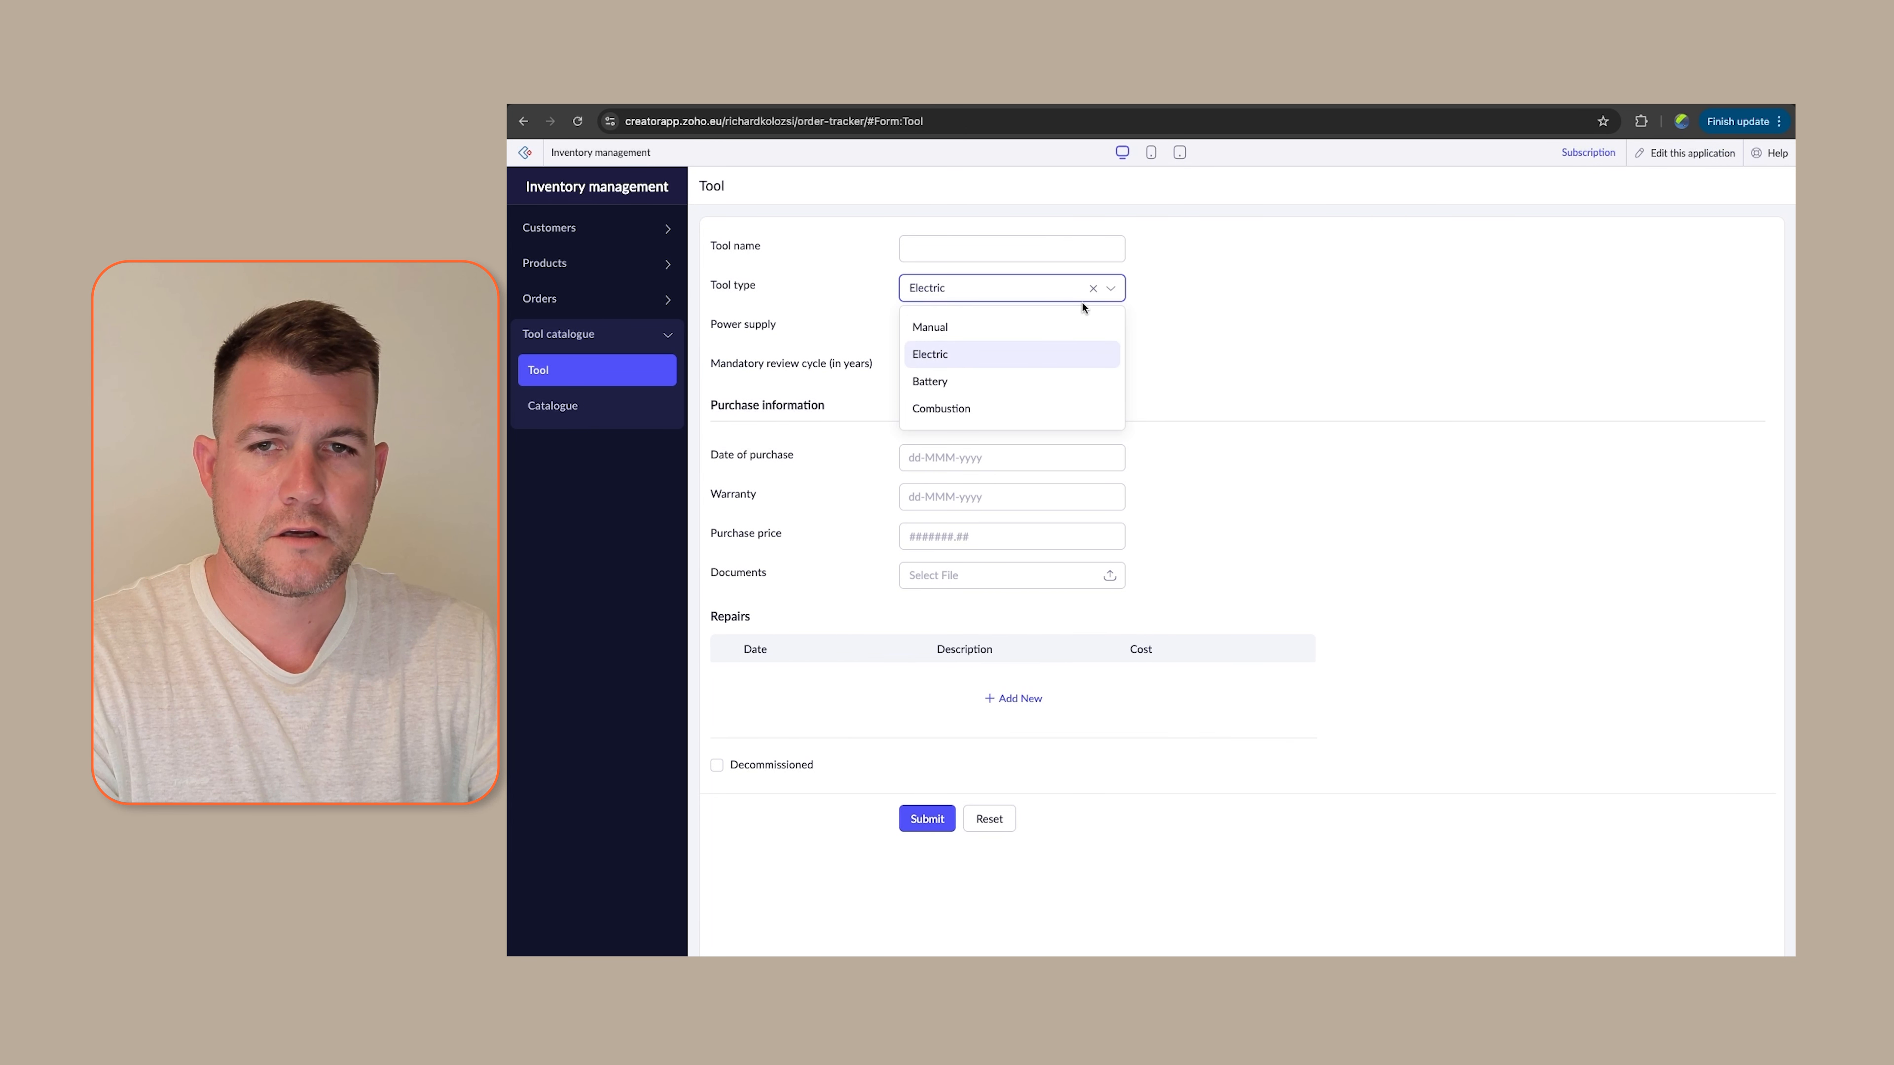
{"action": "left_click", "coordinate": [954, 410]}
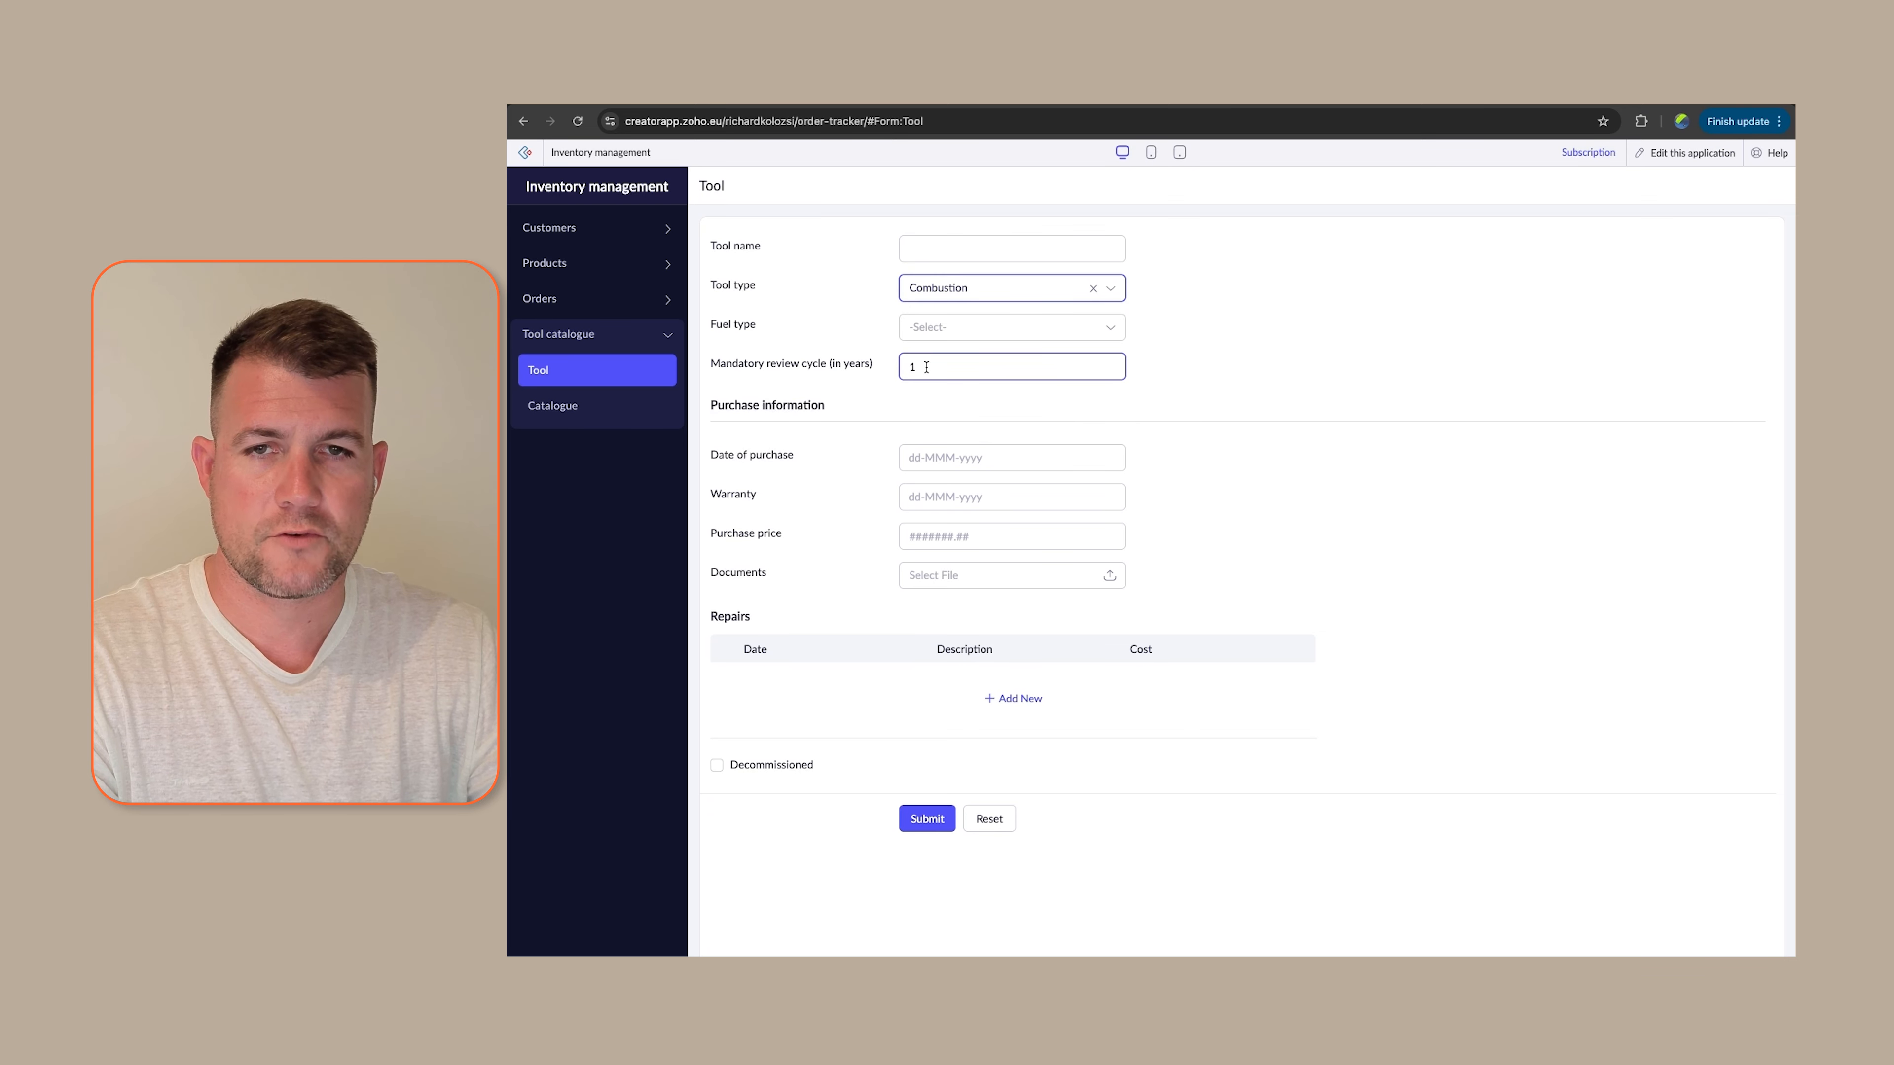
{"action": "left_click", "coordinate": [1114, 296]}
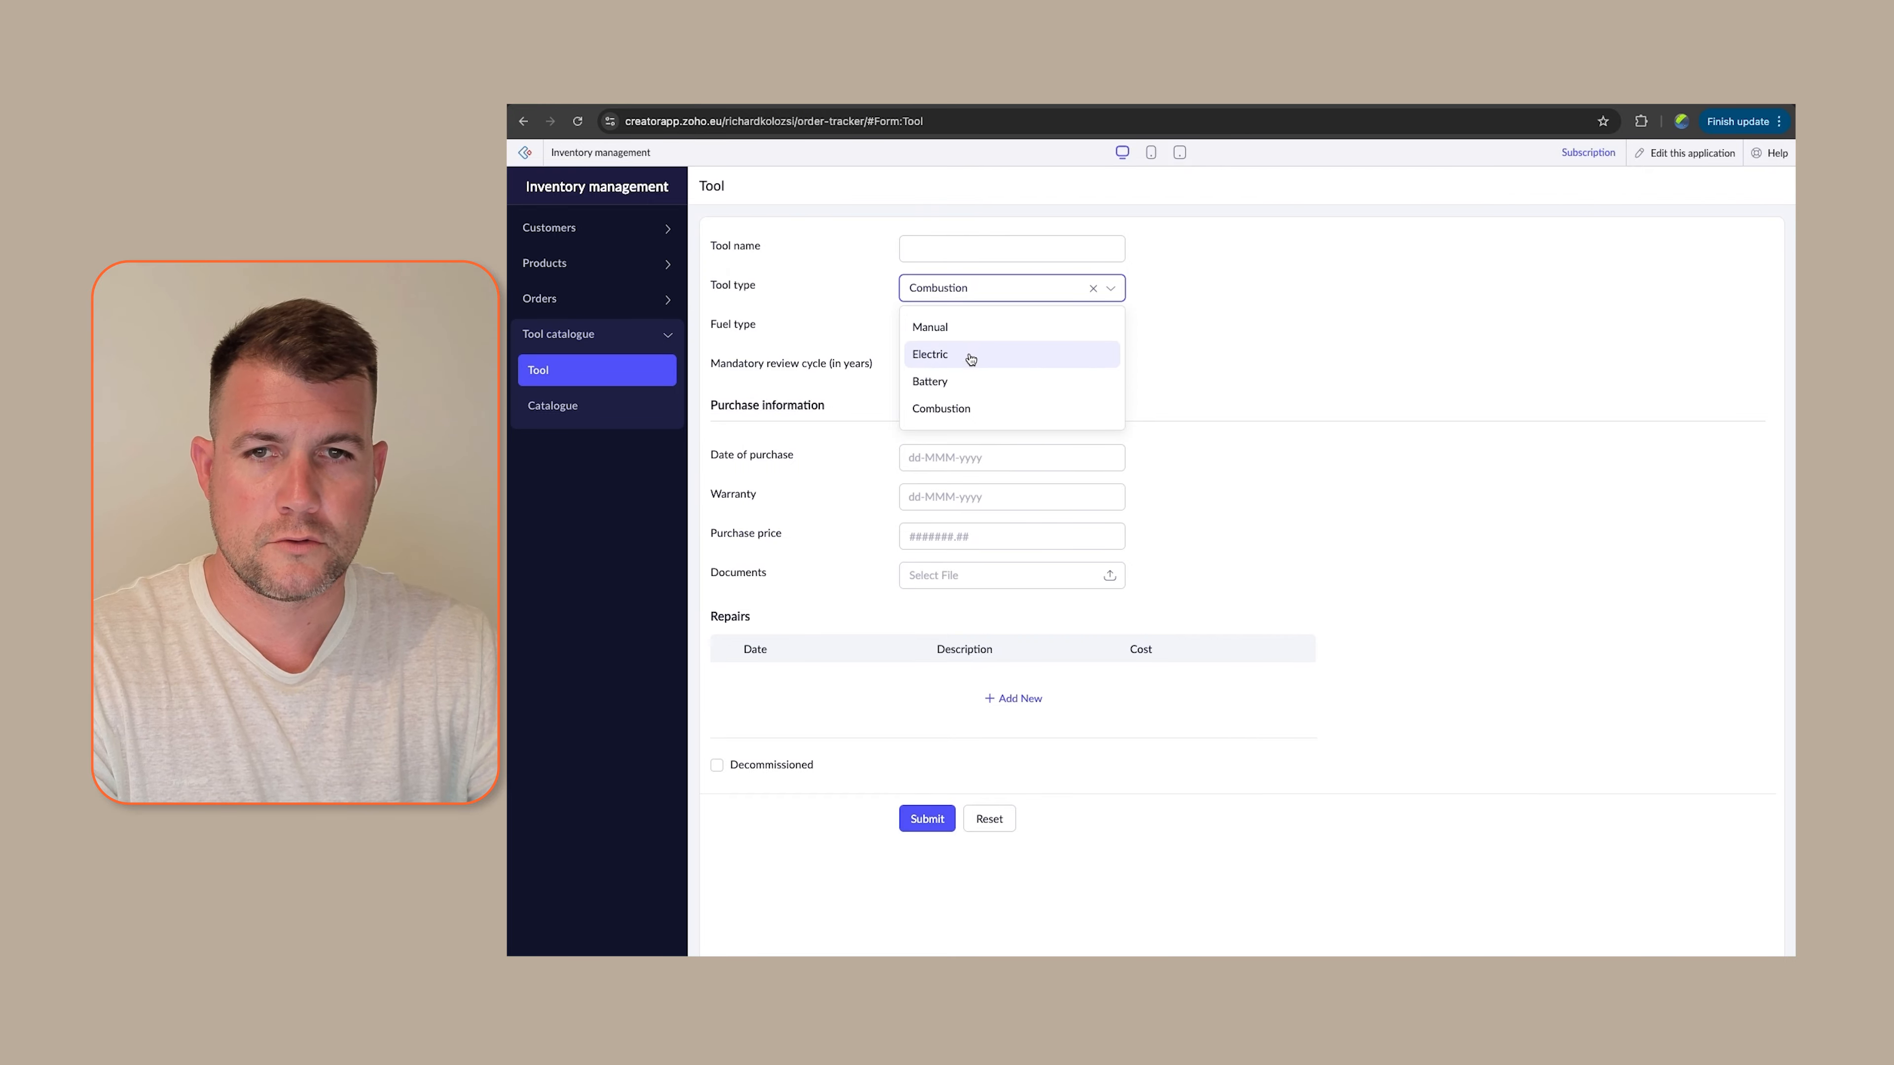
{"action": "left_click", "coordinate": [948, 379]}
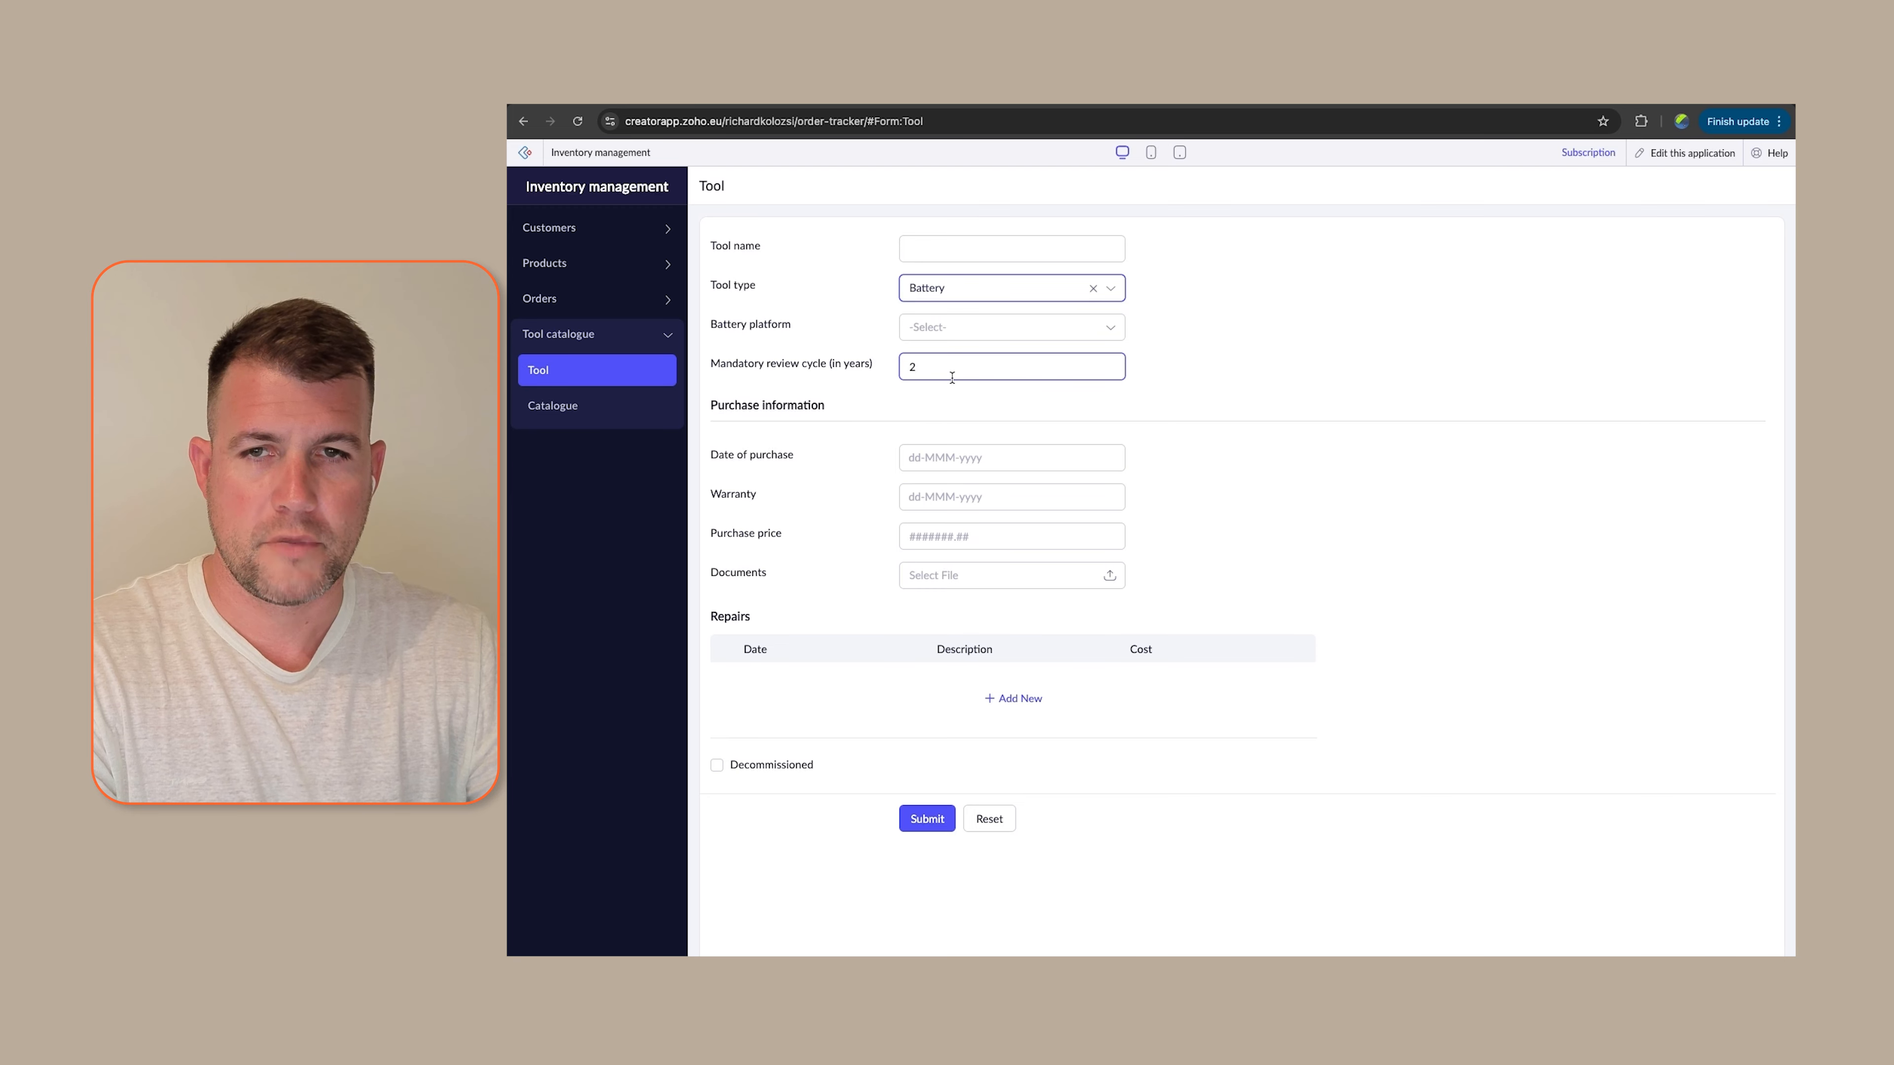
{"action": "left_click", "coordinate": [1112, 291]}
{"action": "left_click", "coordinate": [1018, 327]}
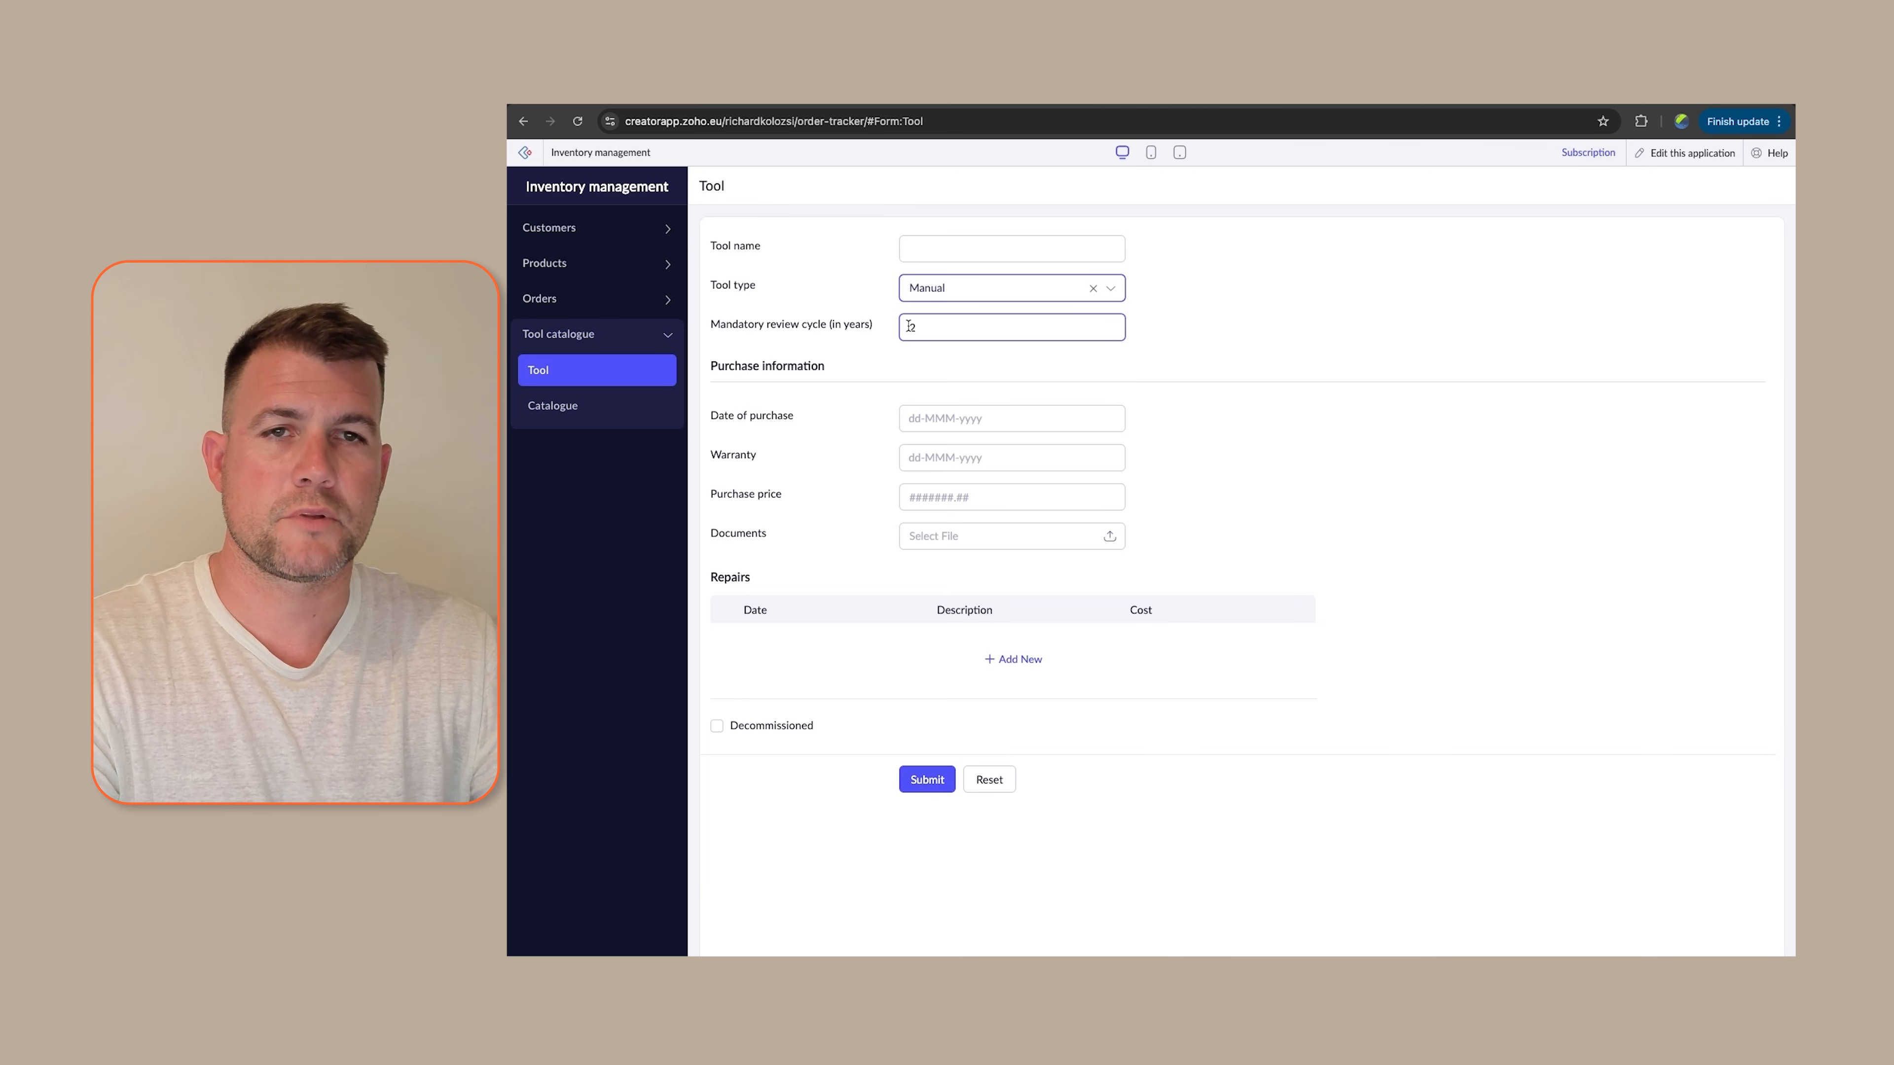
Return to editing the application and open the Tool form's "Custom review cycle" workflow
{"action": "left_click", "coordinate": [1682, 154]}
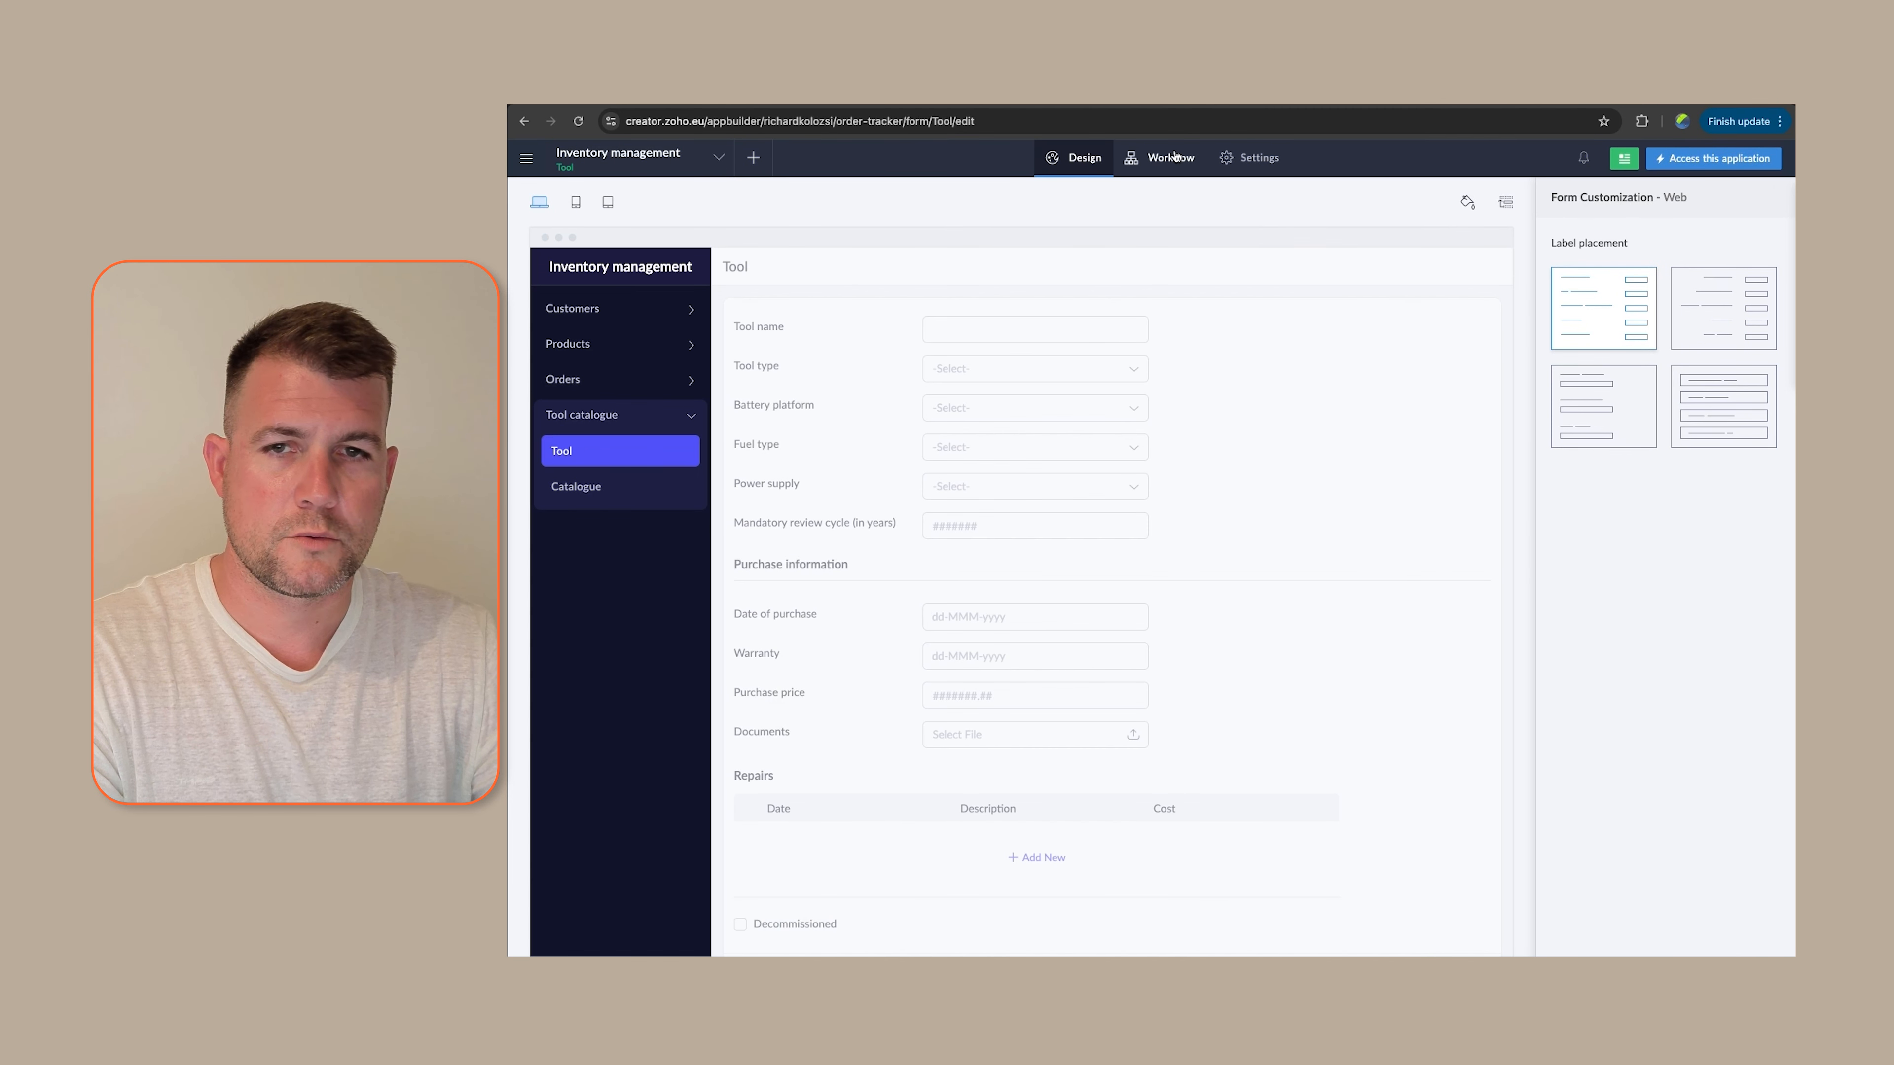
{"action": "left_click", "coordinate": [1160, 157]}
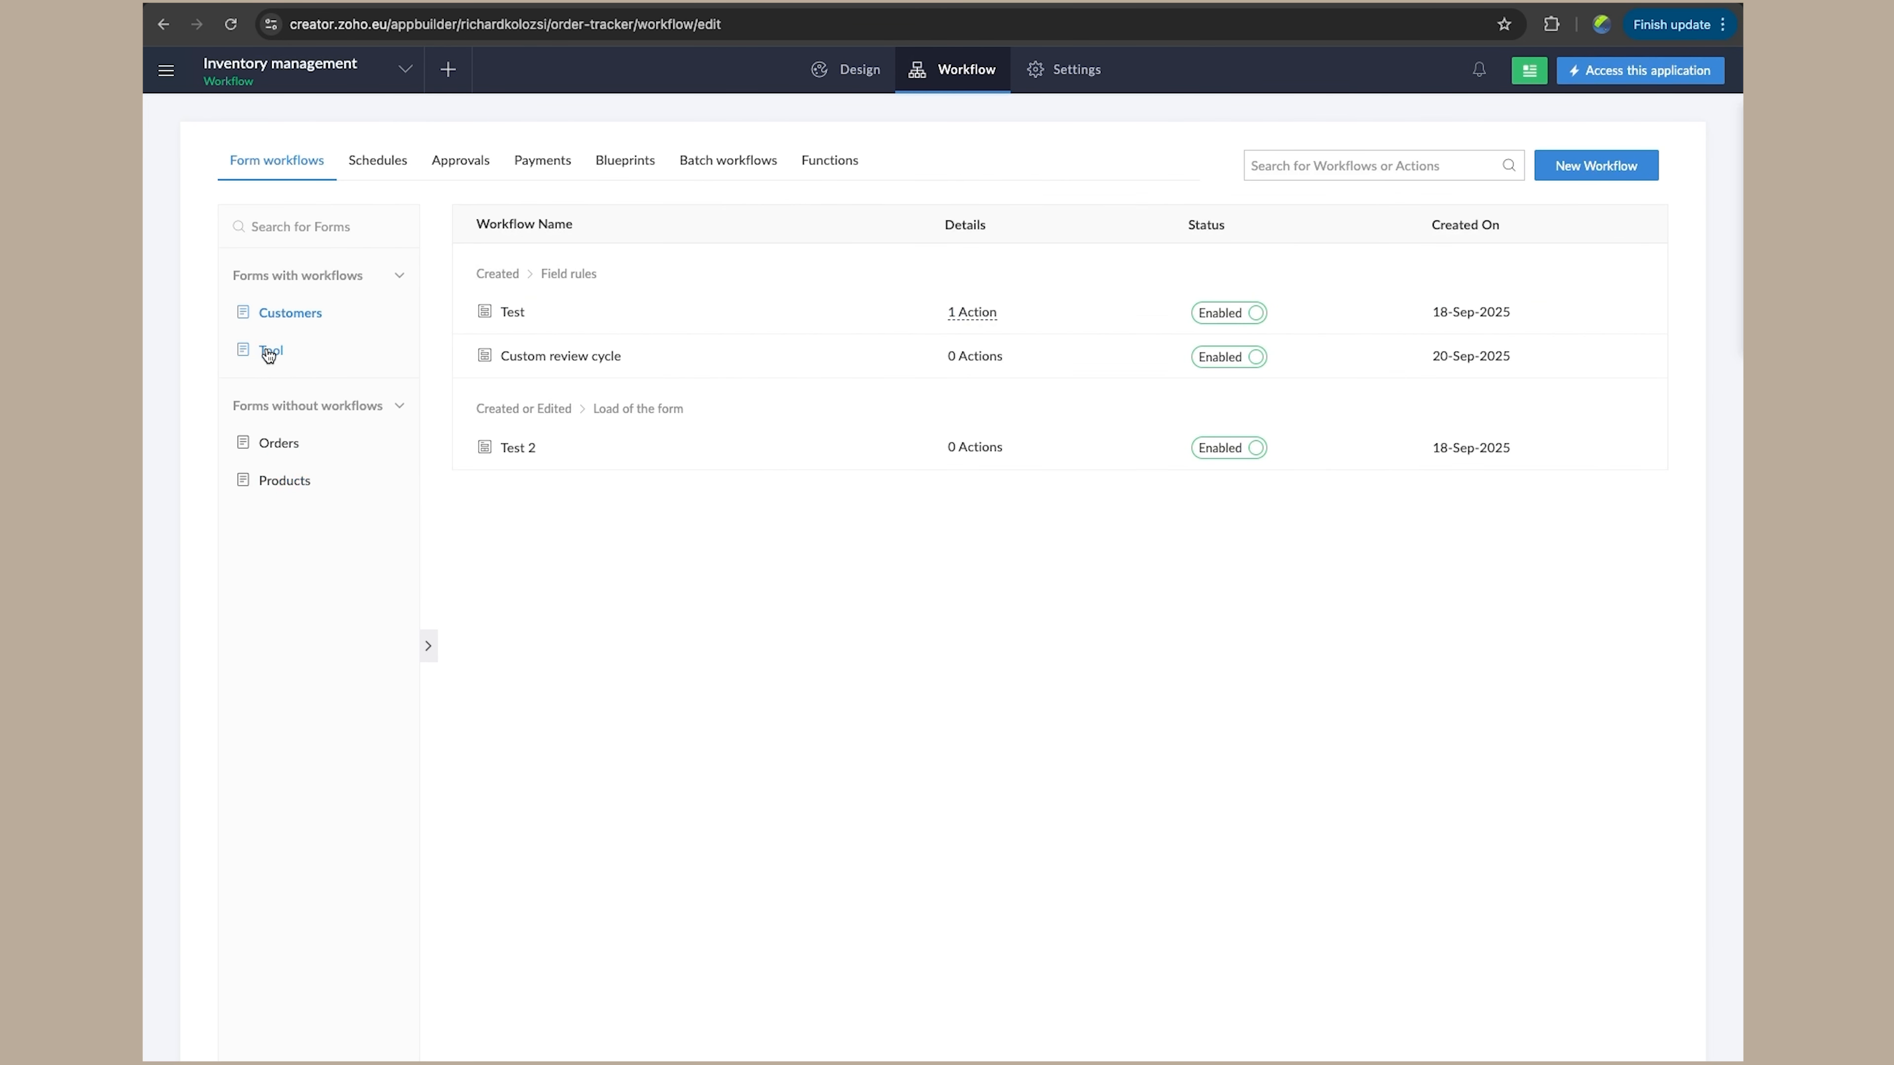
{"action": "left_click", "coordinate": [611, 383]}
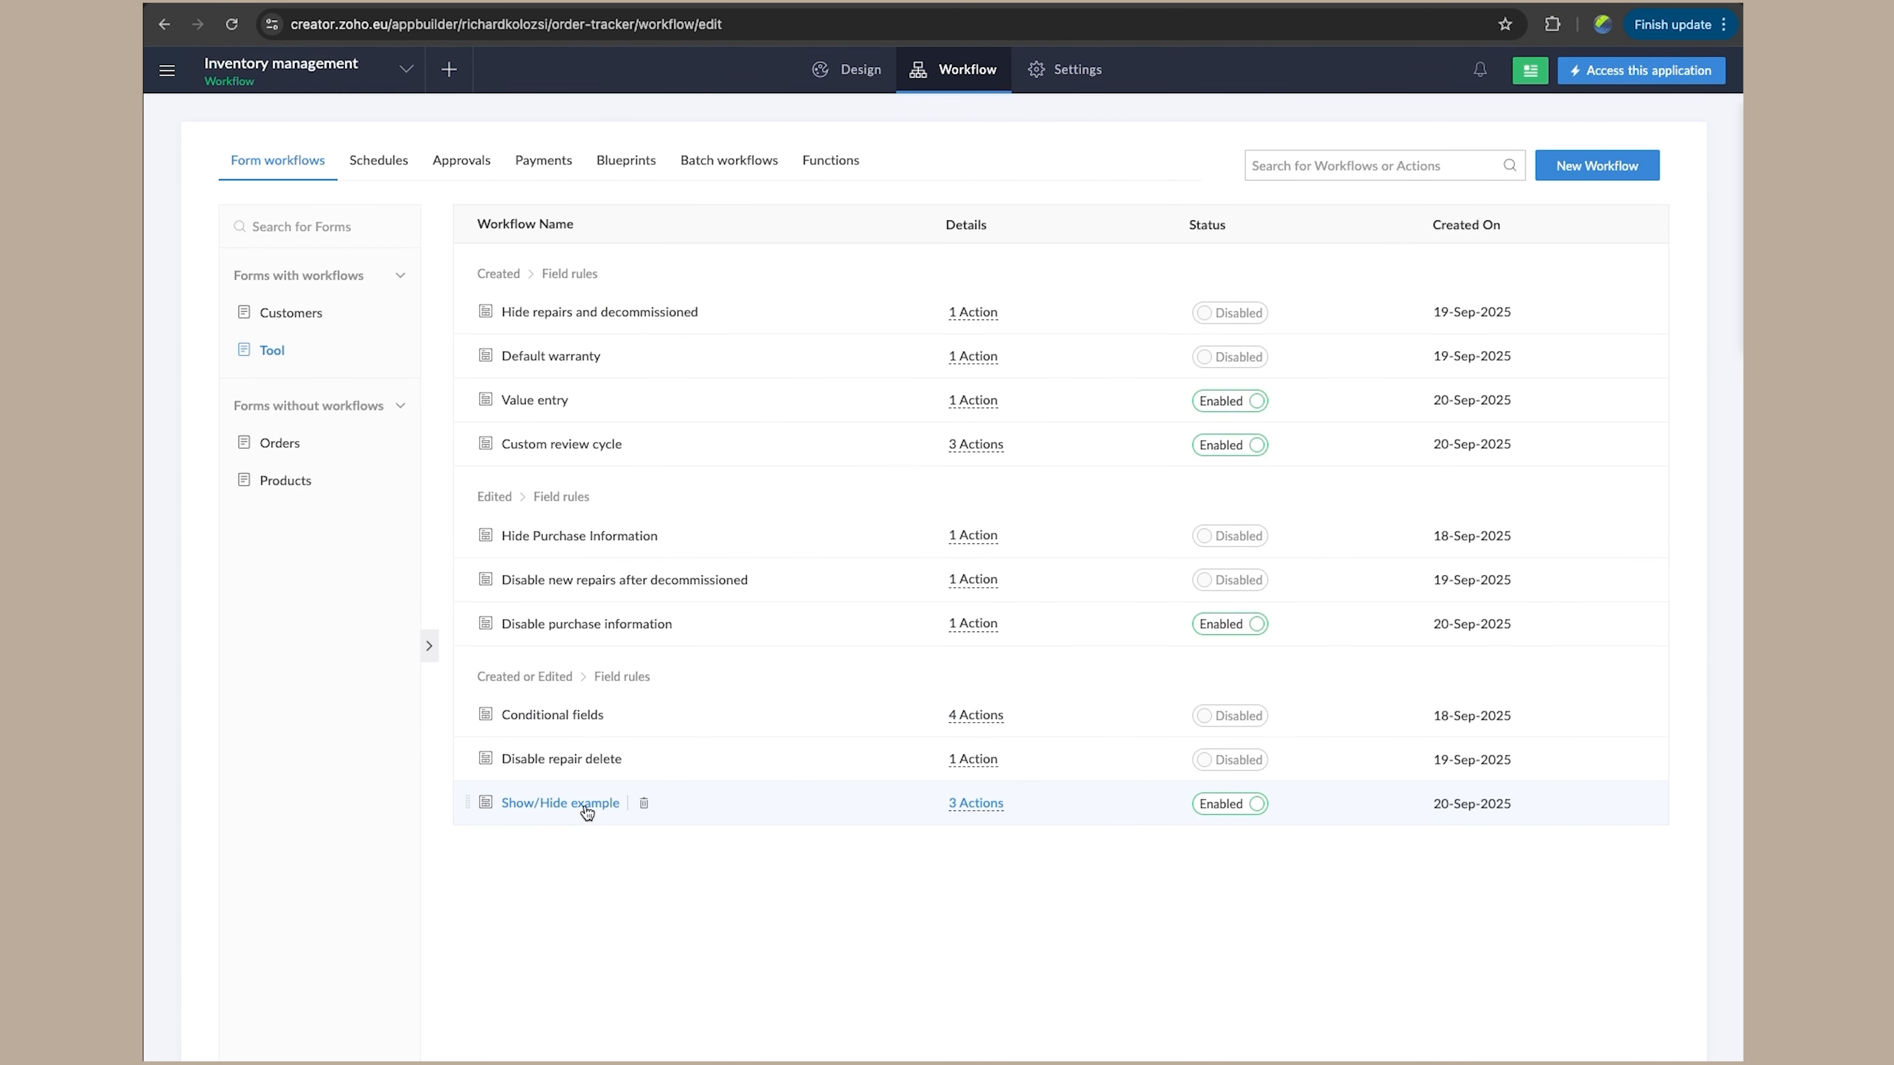
{"action": "left_click", "coordinate": [598, 446]}
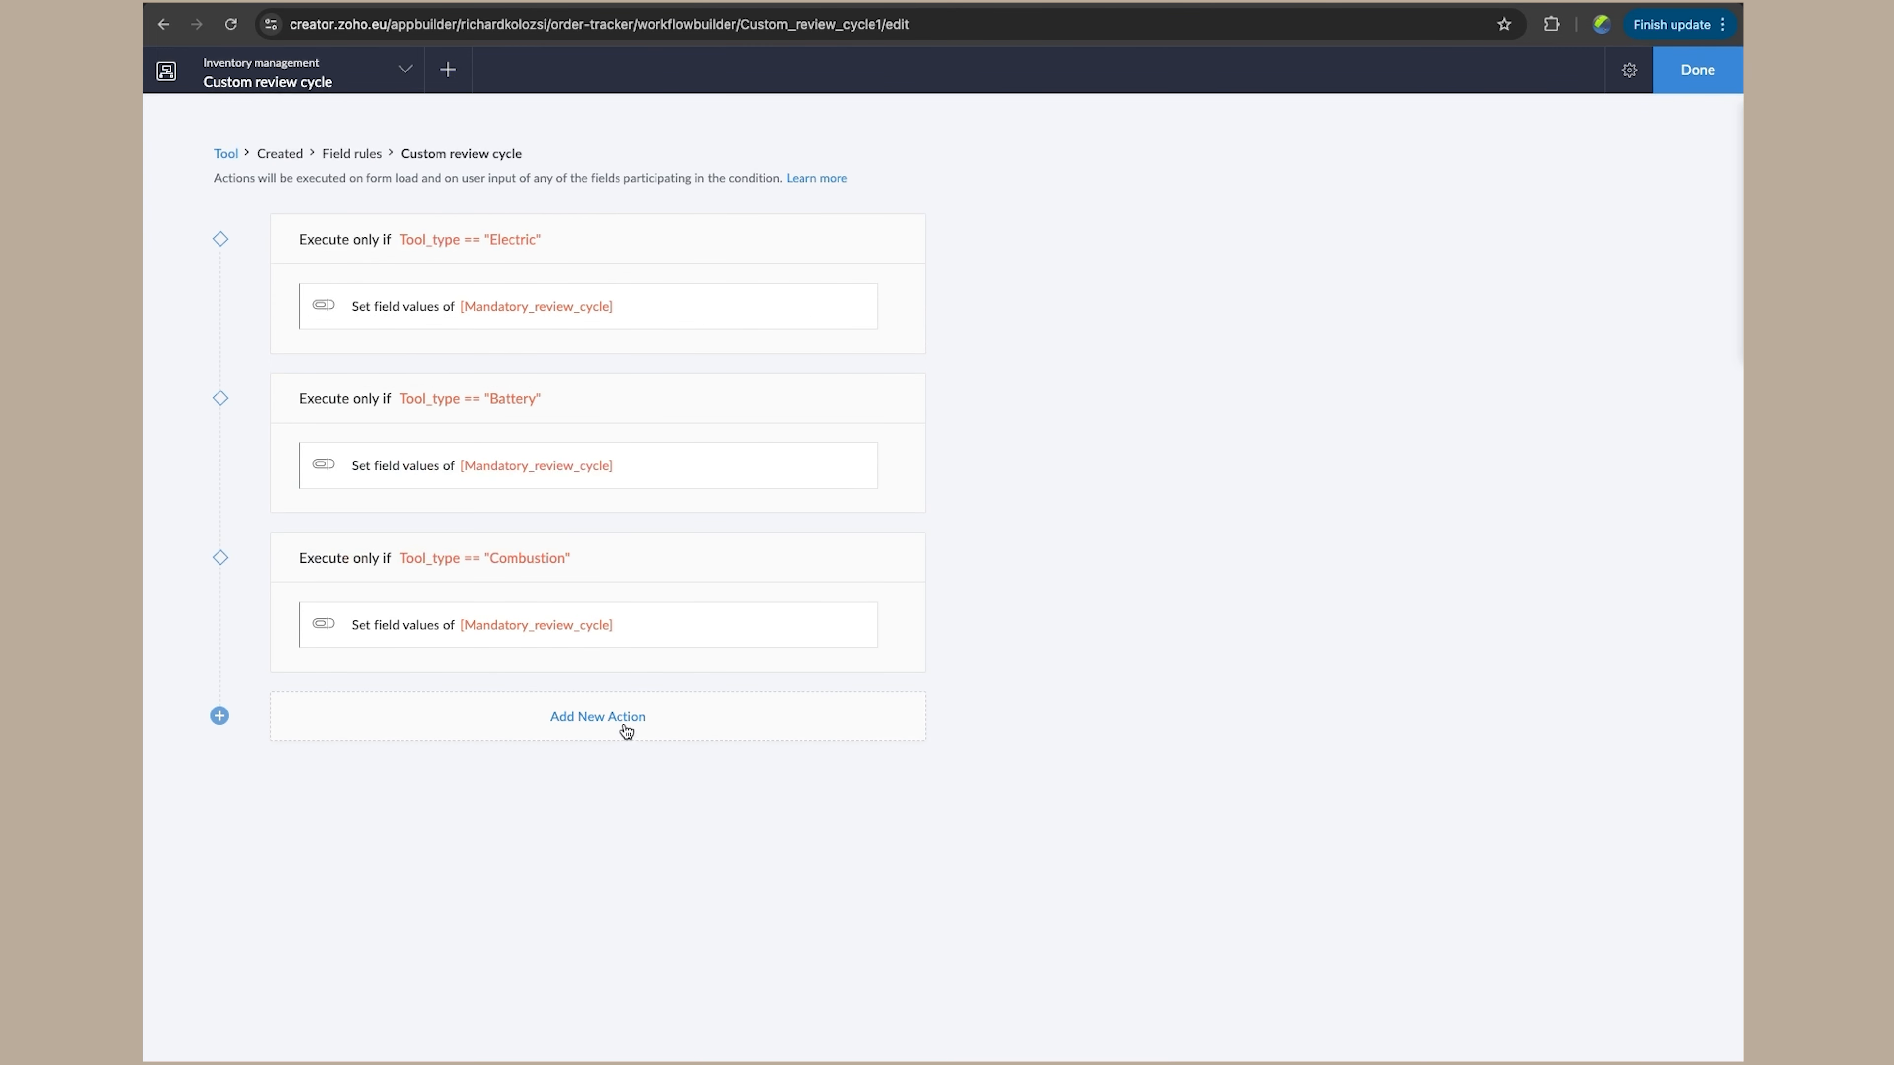
Add a new action to the workflow that runs on the condition that Tool type equals Manual
{"action": "left_click", "coordinate": [626, 723]}
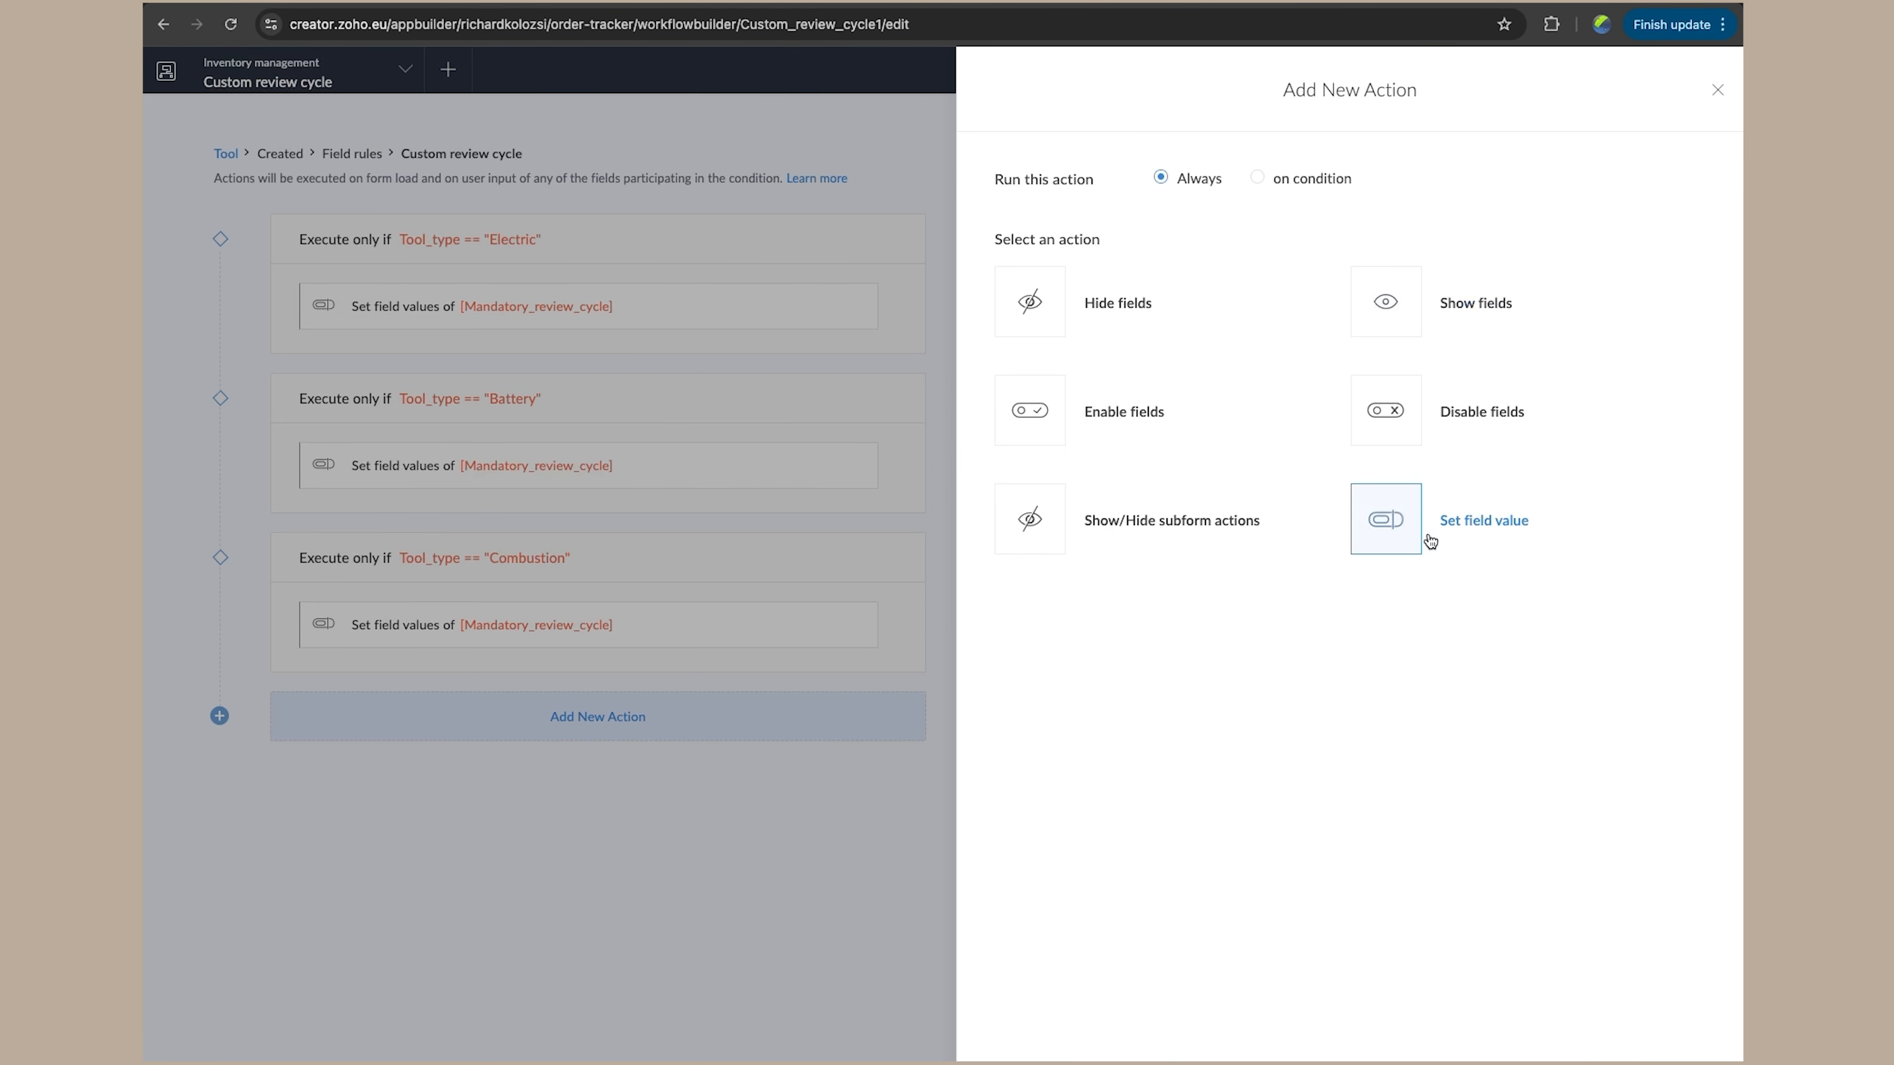
{"action": "left_click", "coordinate": [1254, 177]}
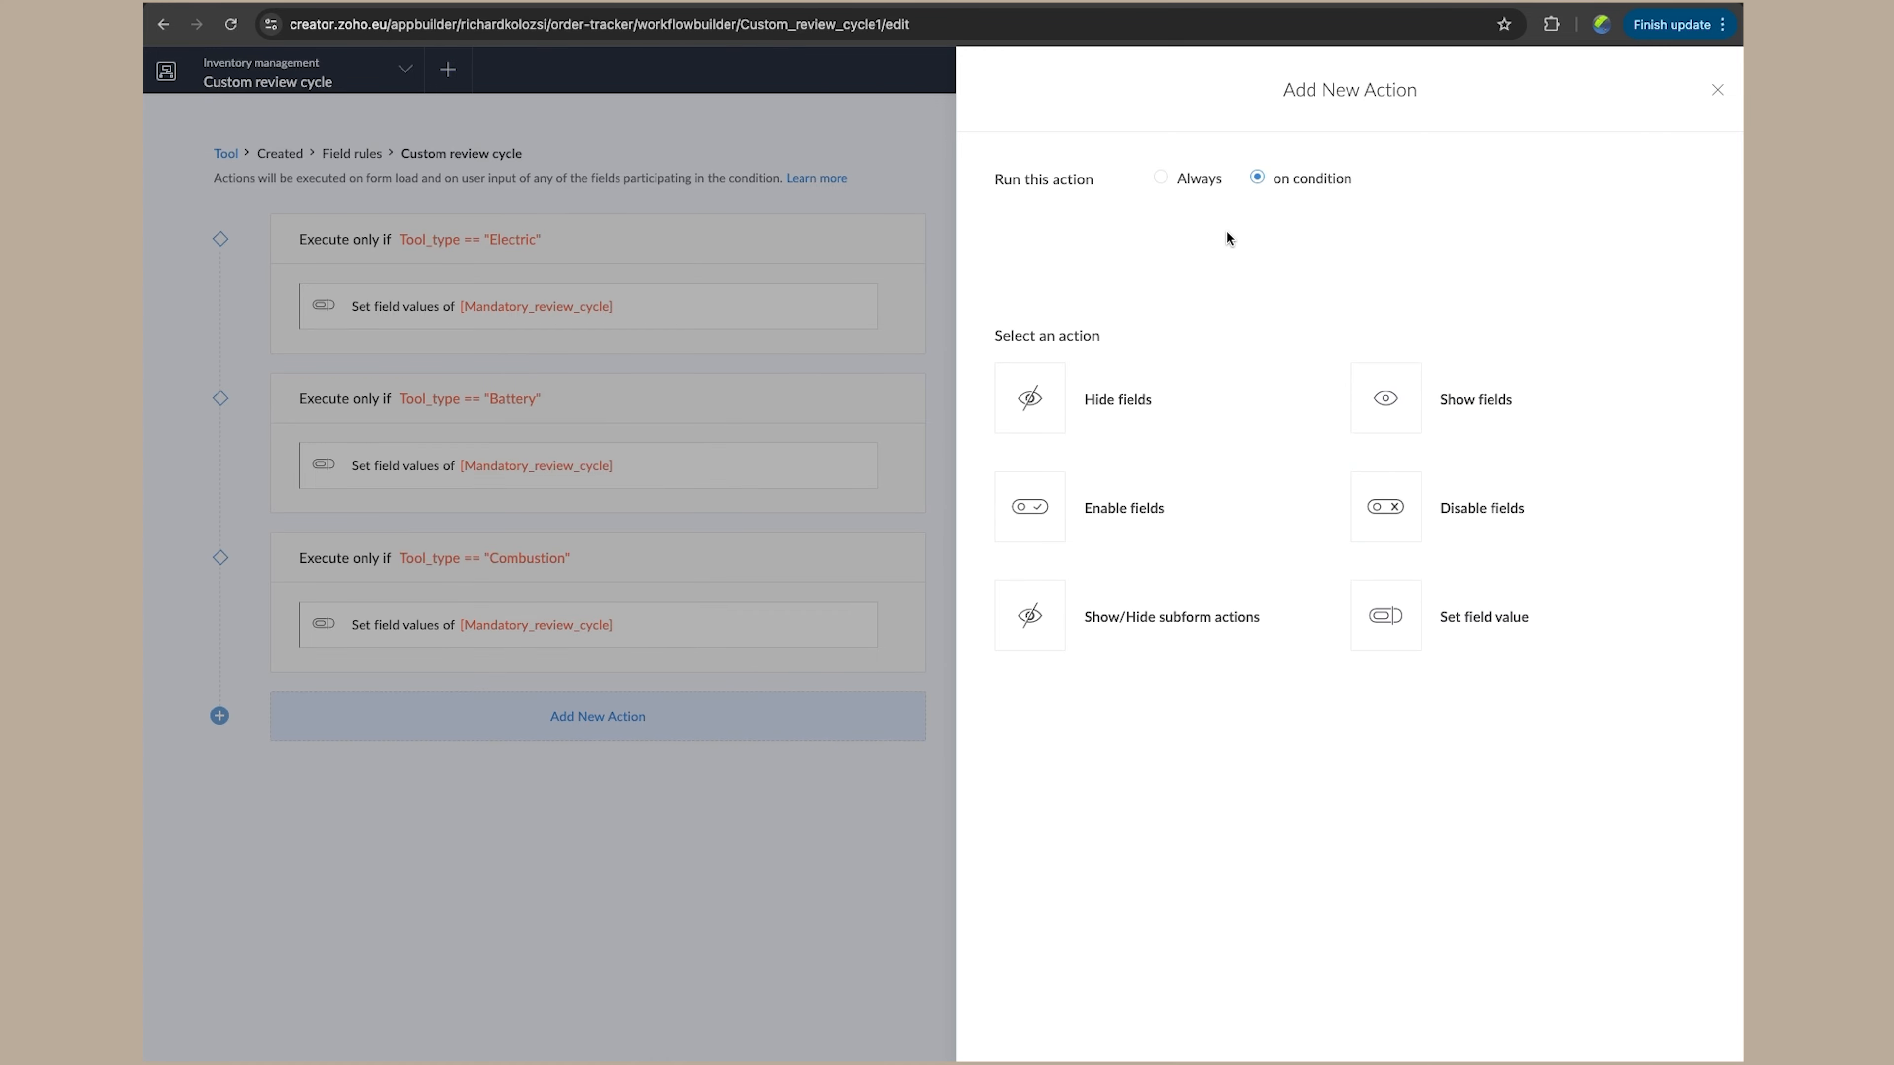
{"action": "left_click", "coordinate": [1126, 261]}
{"action": "type", "text": "t"}
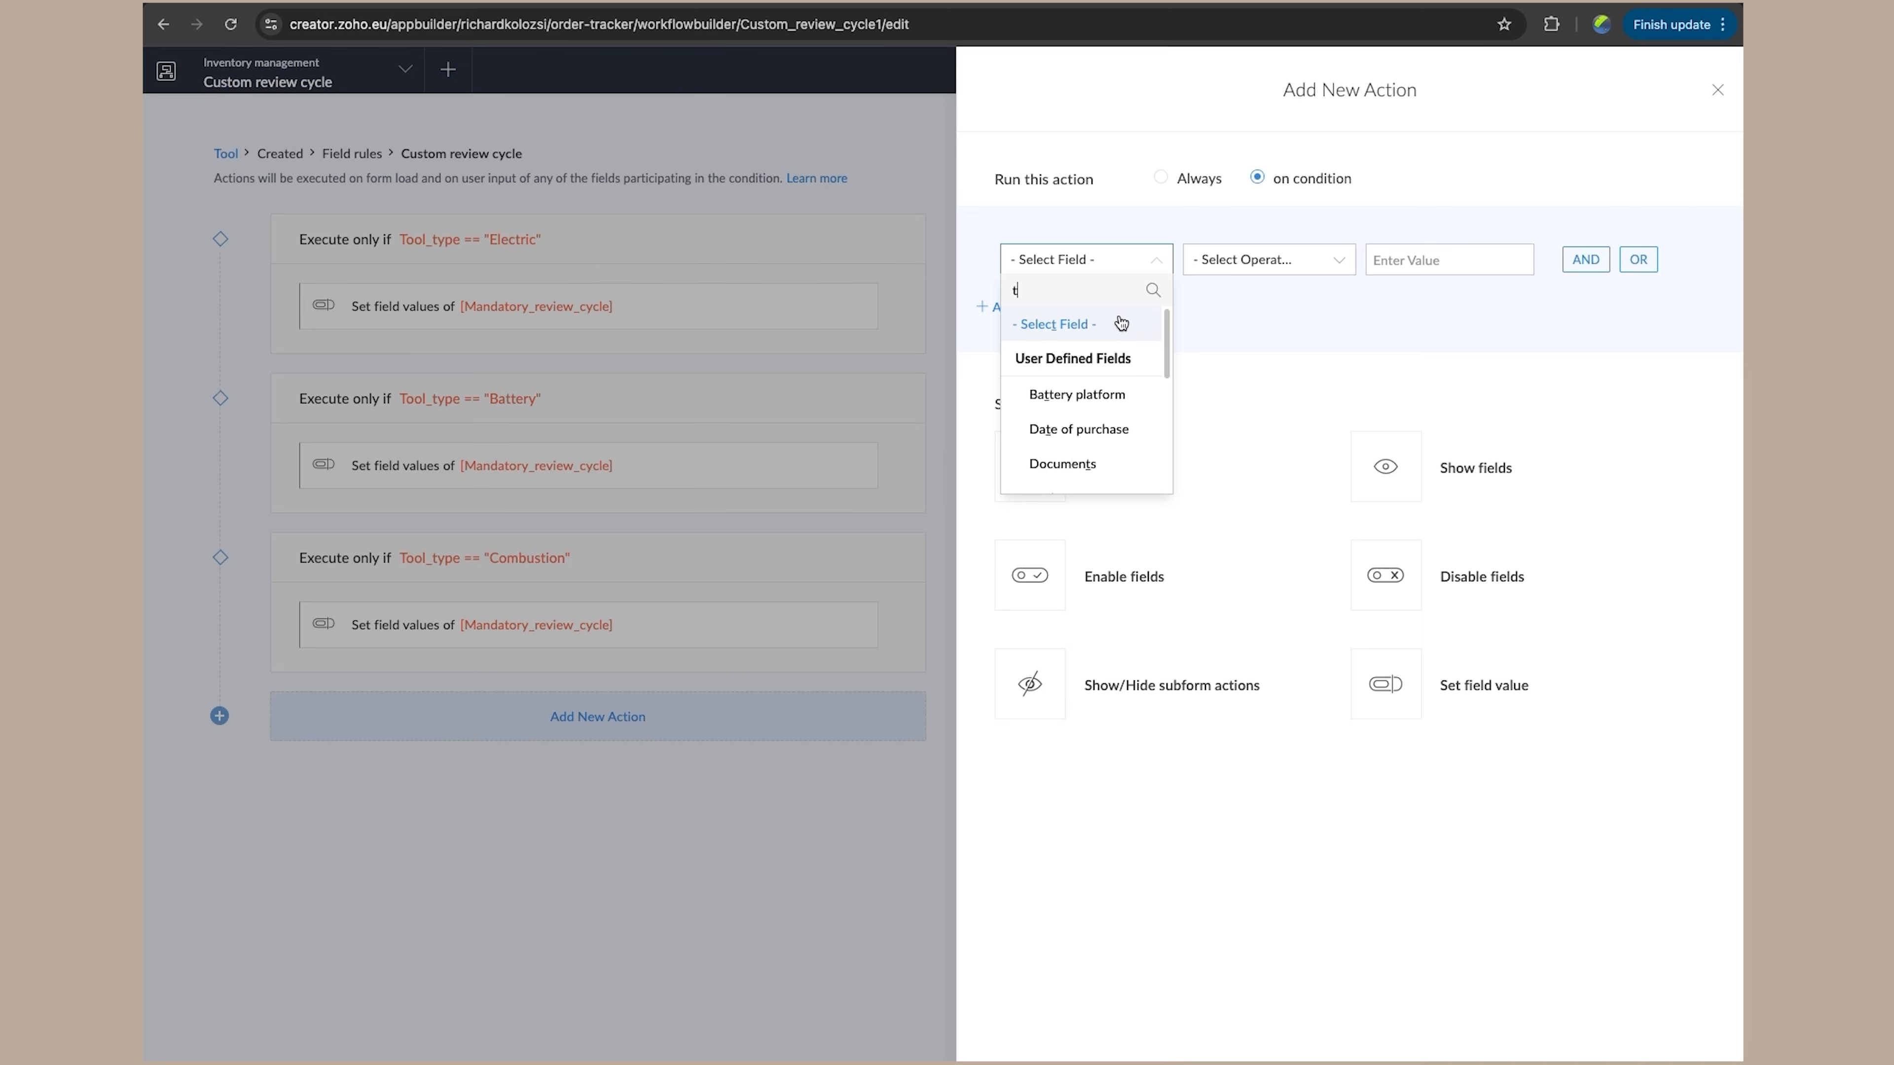
{"action": "type", "text": "o"}
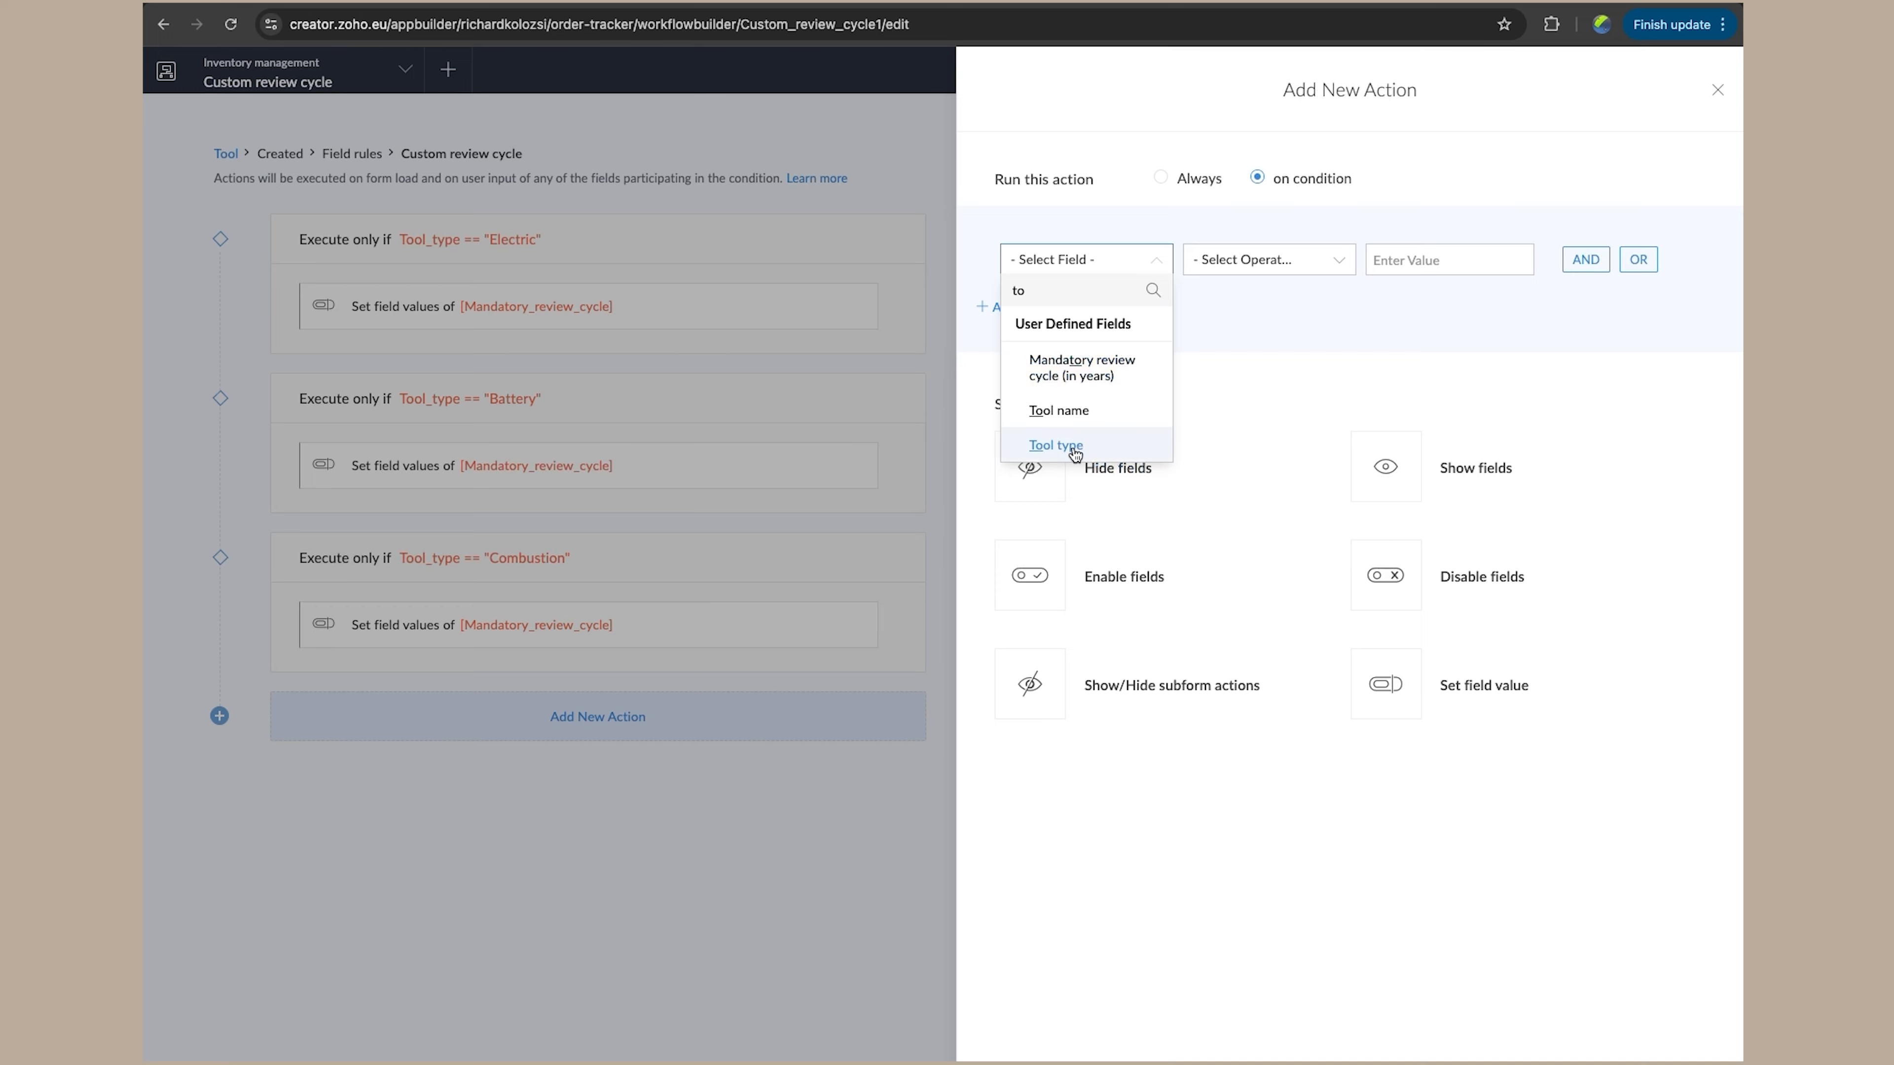
{"action": "left_click", "coordinate": [1056, 445]}
{"action": "left_click", "coordinate": [1222, 360]}
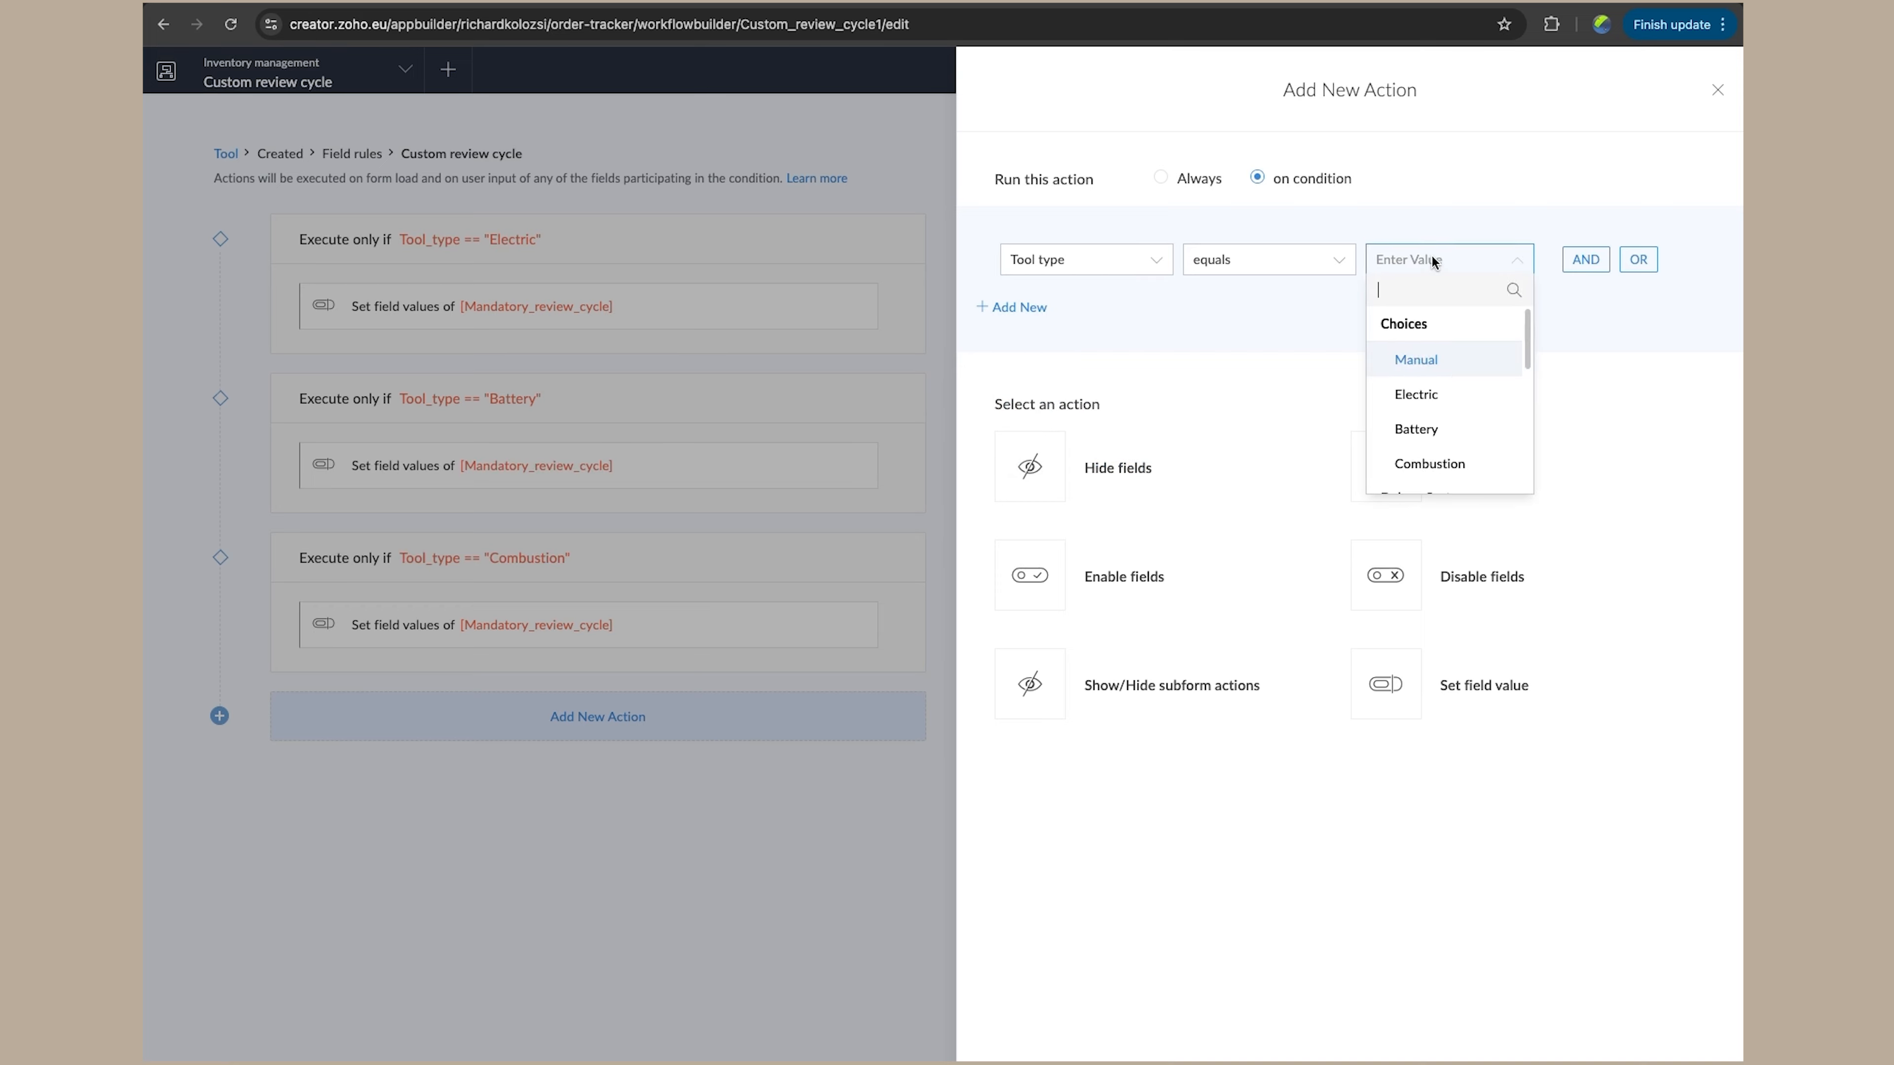
{"action": "left_click", "coordinate": [1415, 361]}
Make the Manual action set the Mandatory review cycle field value to 0, and finish editing the workflow
{"action": "left_click", "coordinate": [1395, 675]}
{"action": "left_click", "coordinate": [1313, 229]}
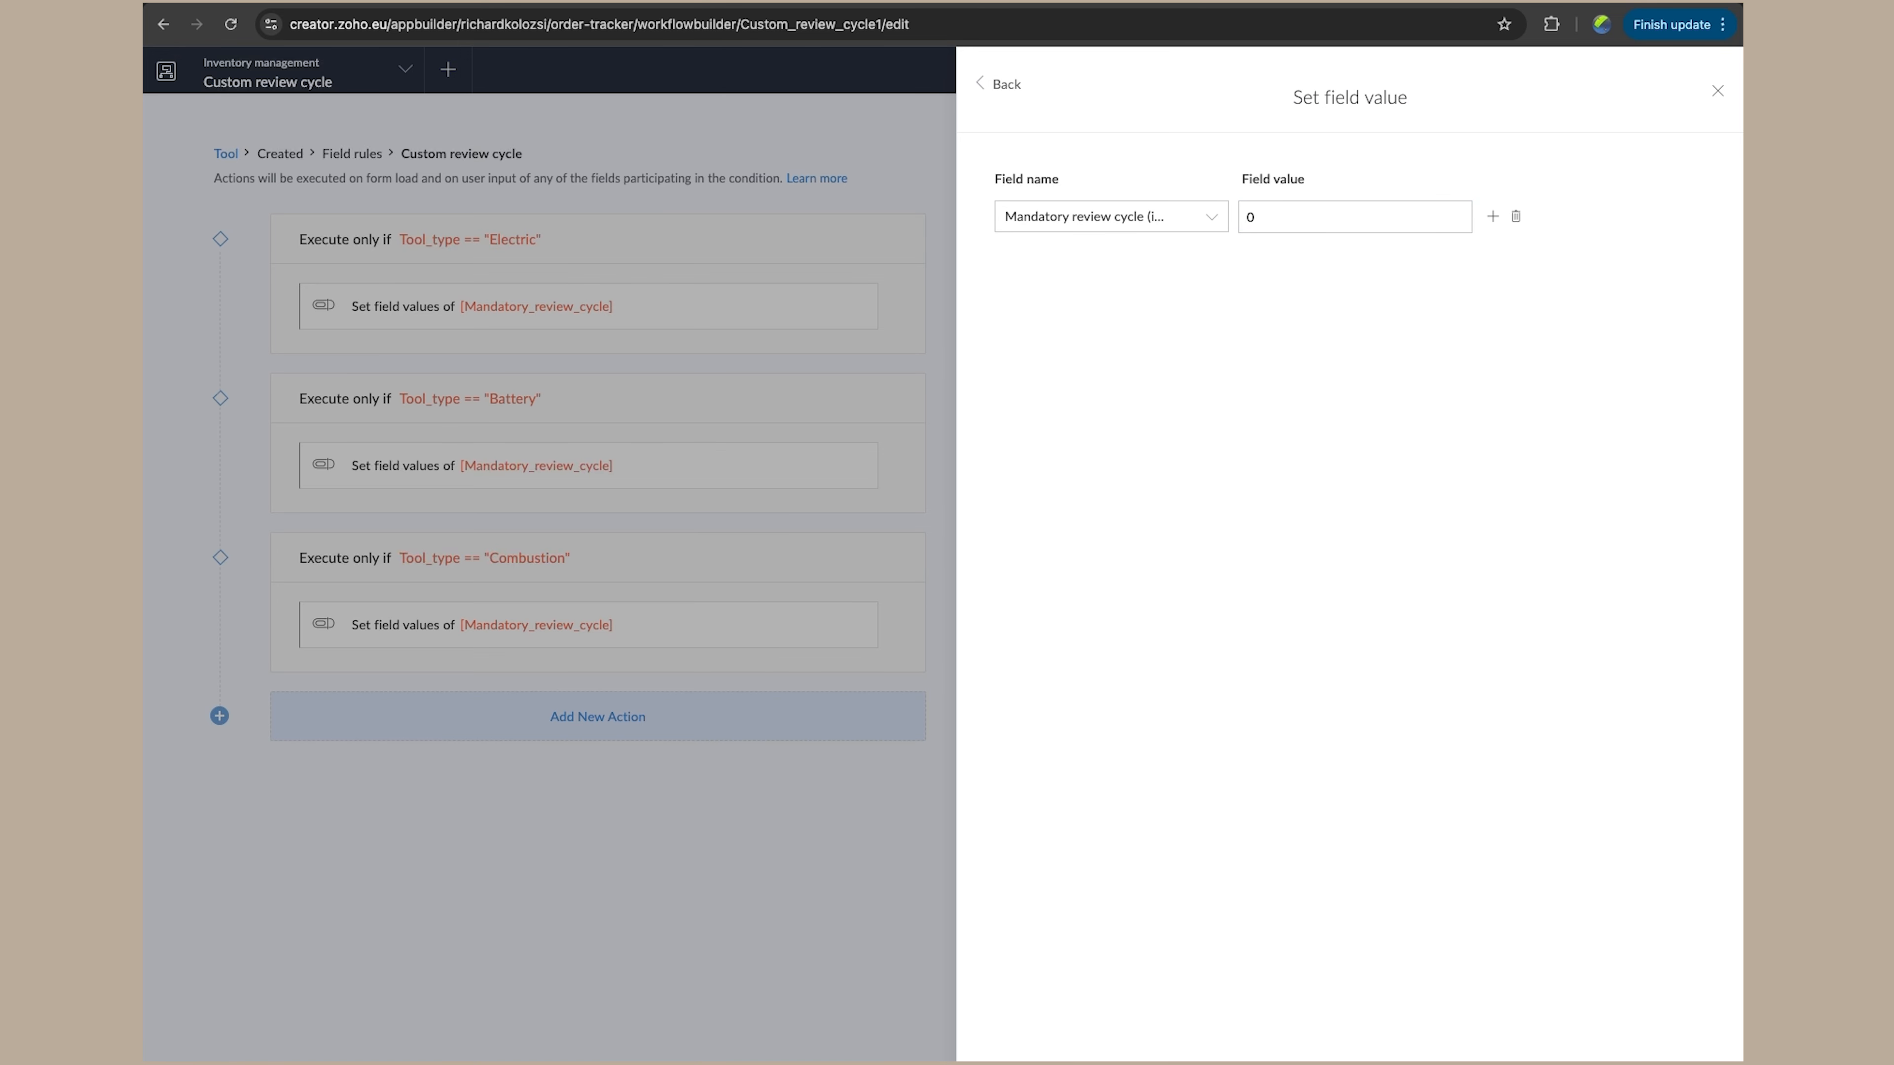
{"action": "key", "text": "Return"}
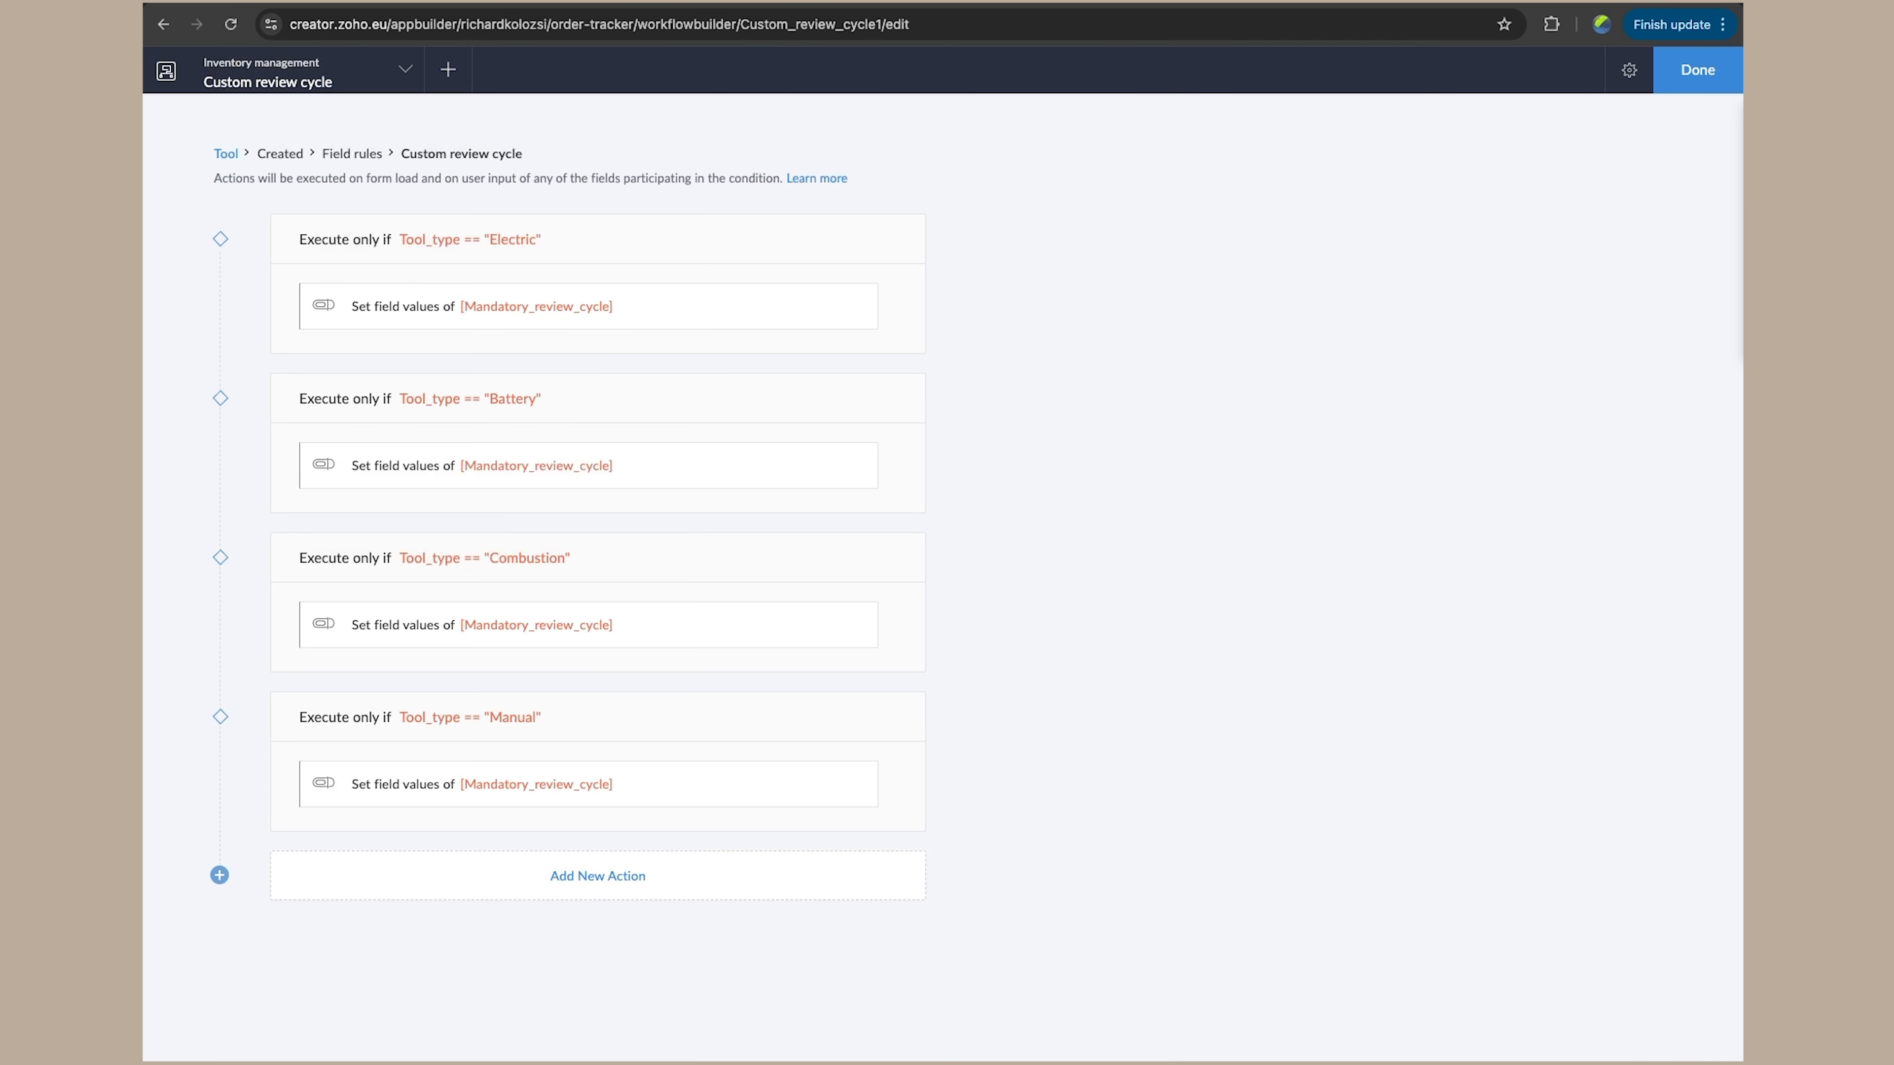
{"action": "left_click", "coordinate": [1698, 75]}
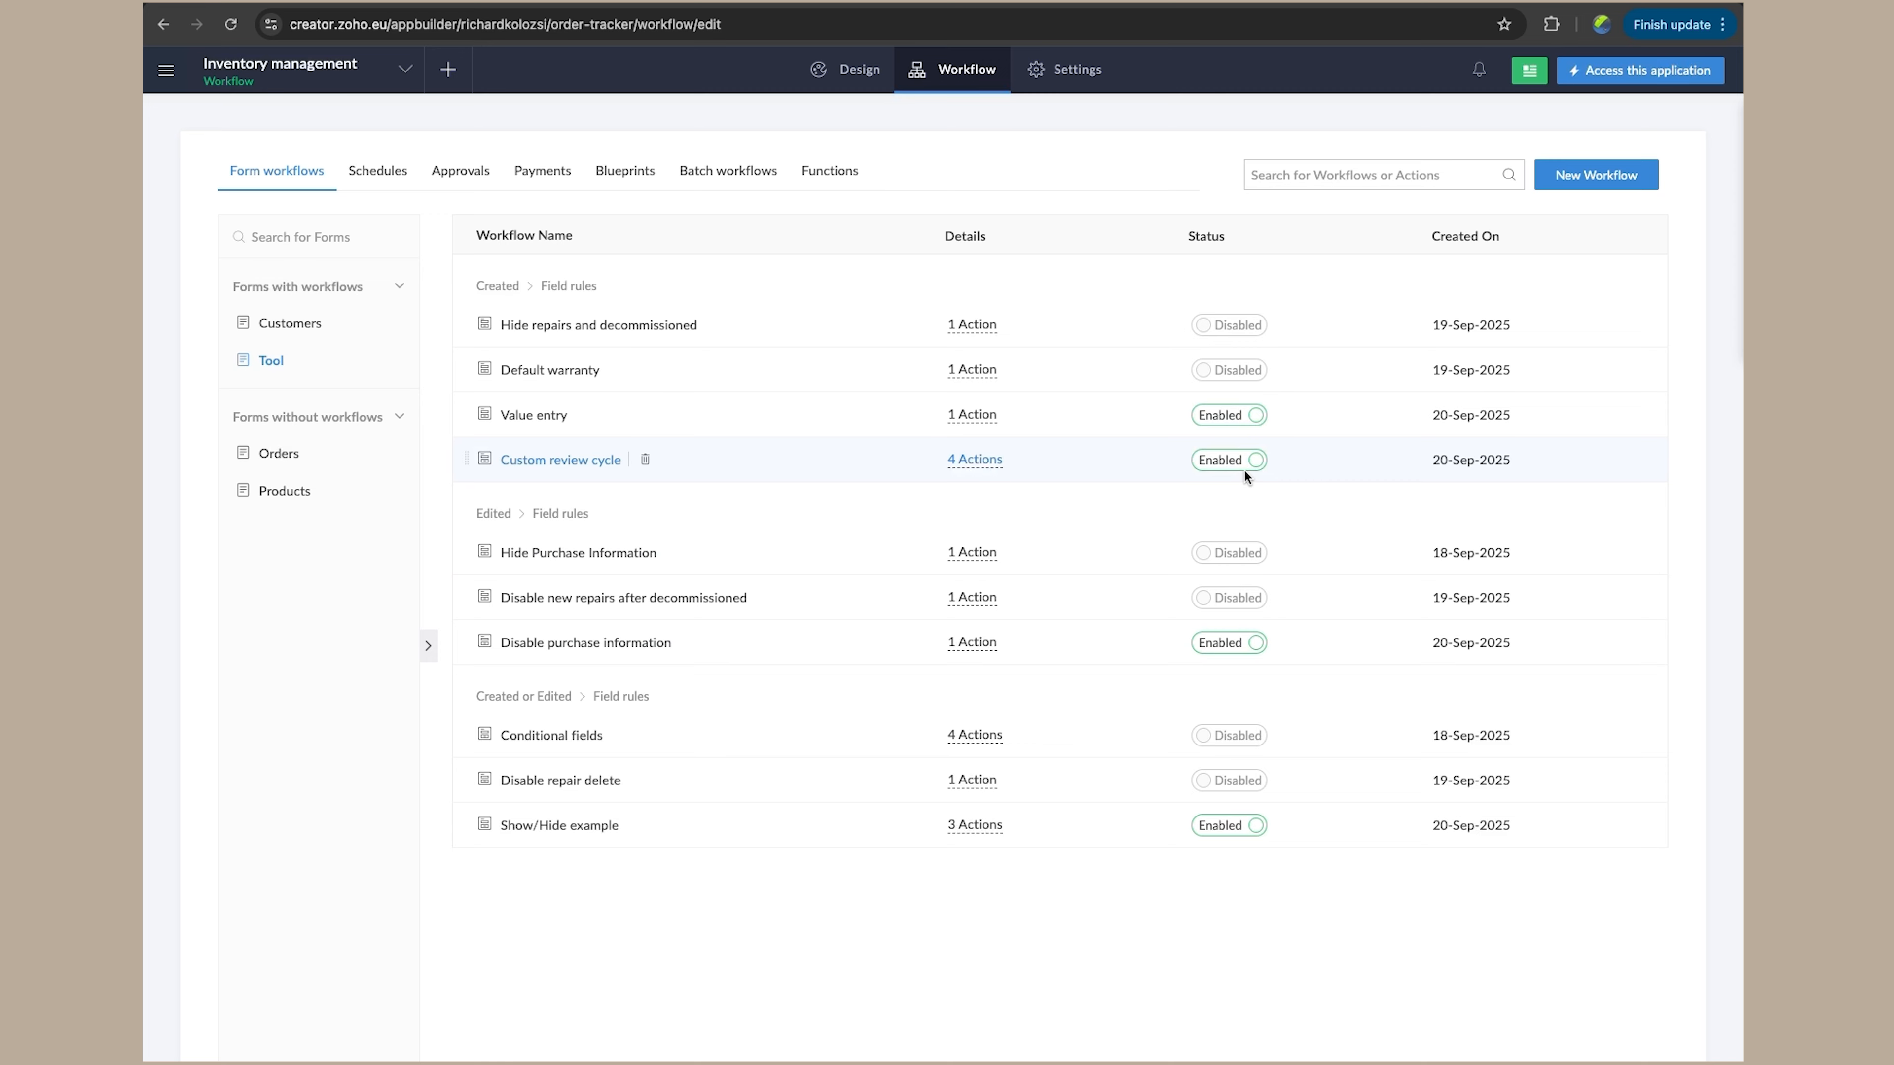
Disable the "Value entry" workflow and open the Tool form in the live application
{"action": "left_click", "coordinate": [1245, 415]}
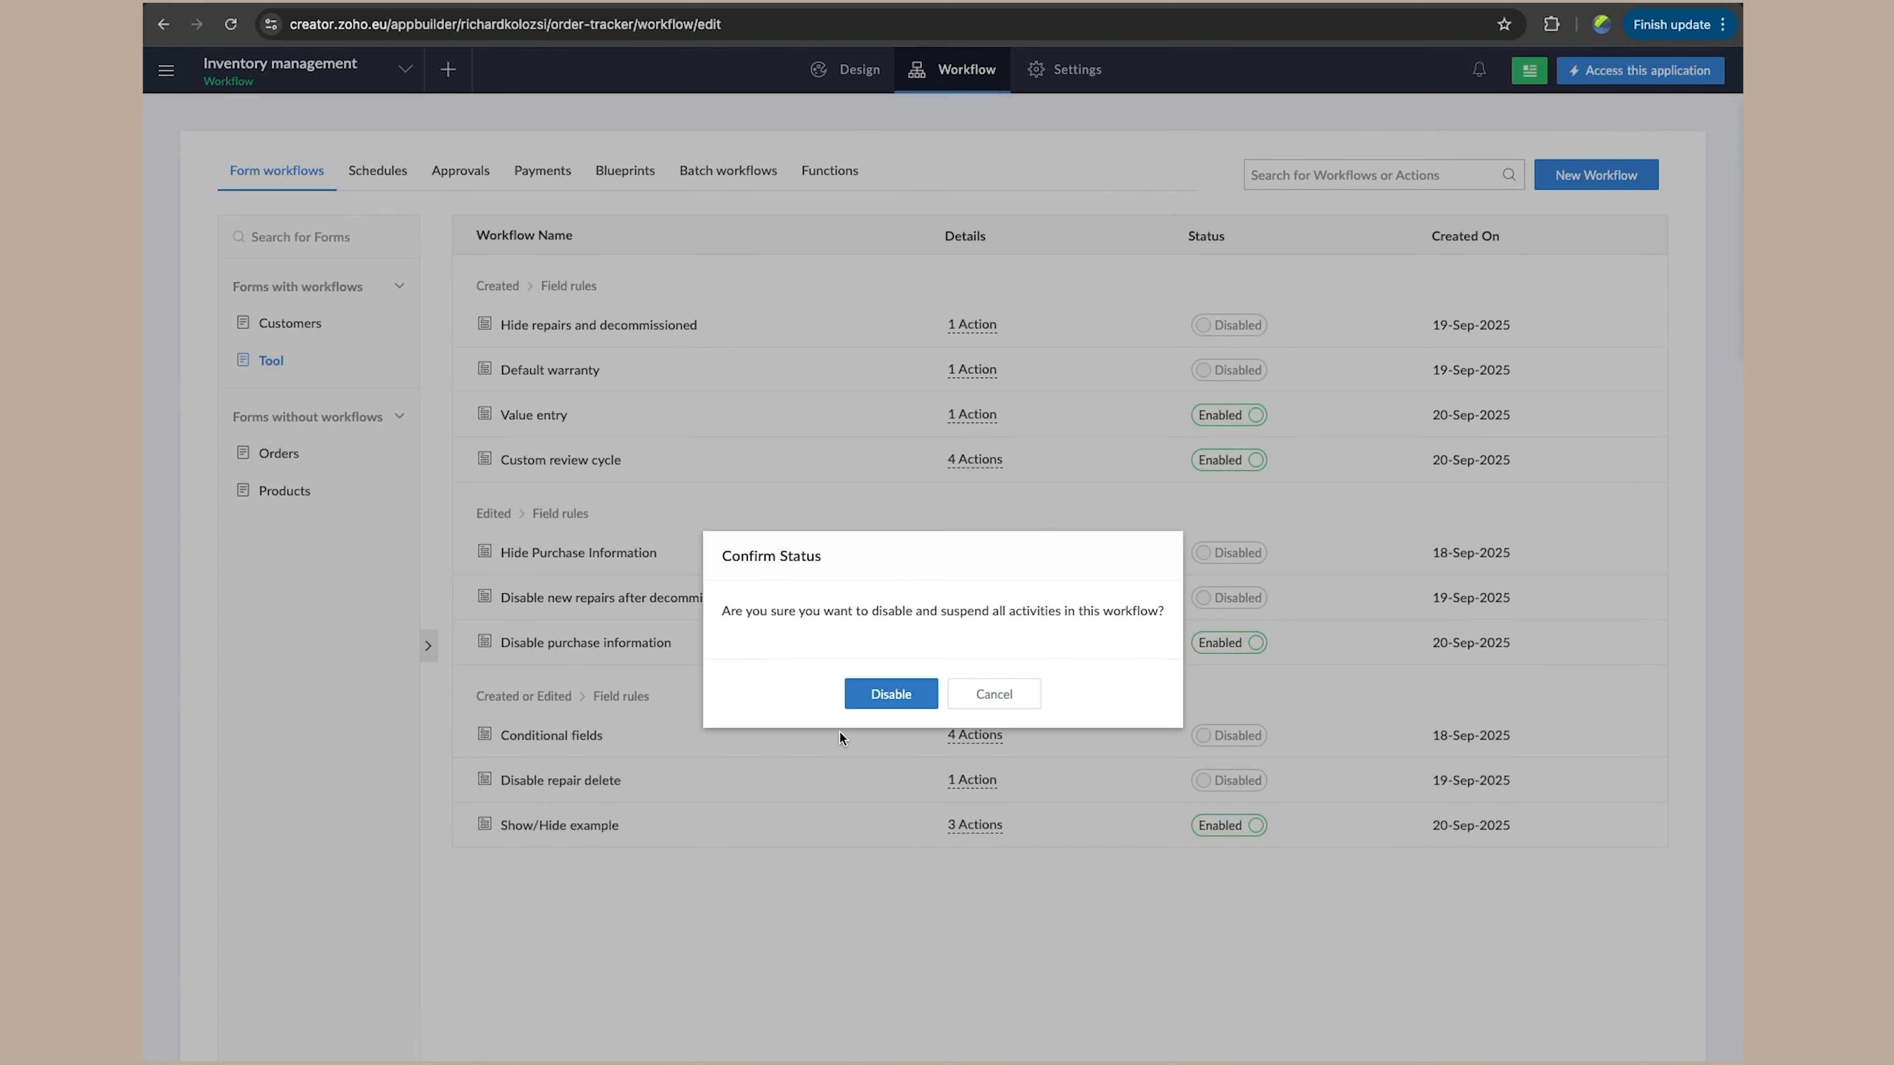
{"action": "left_click", "coordinate": [876, 694]}
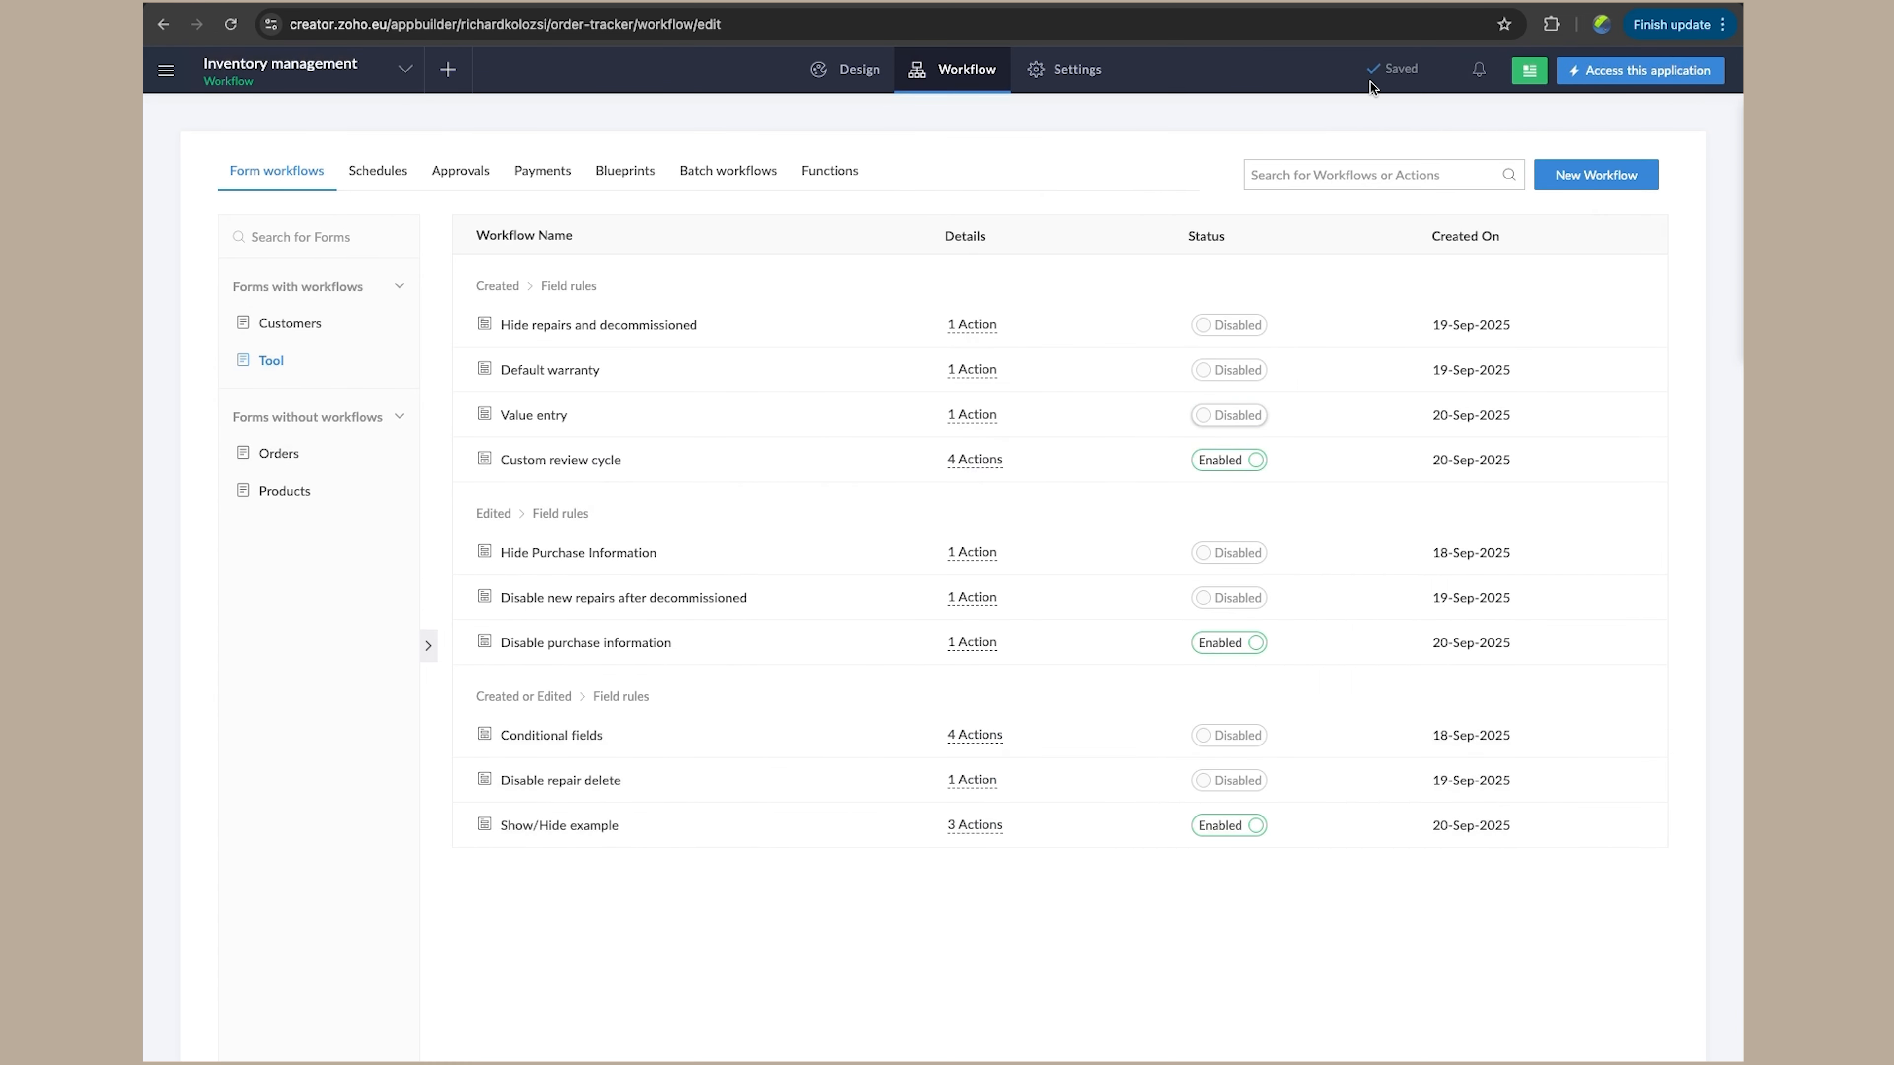
{"action": "left_click", "coordinate": [1665, 80]}
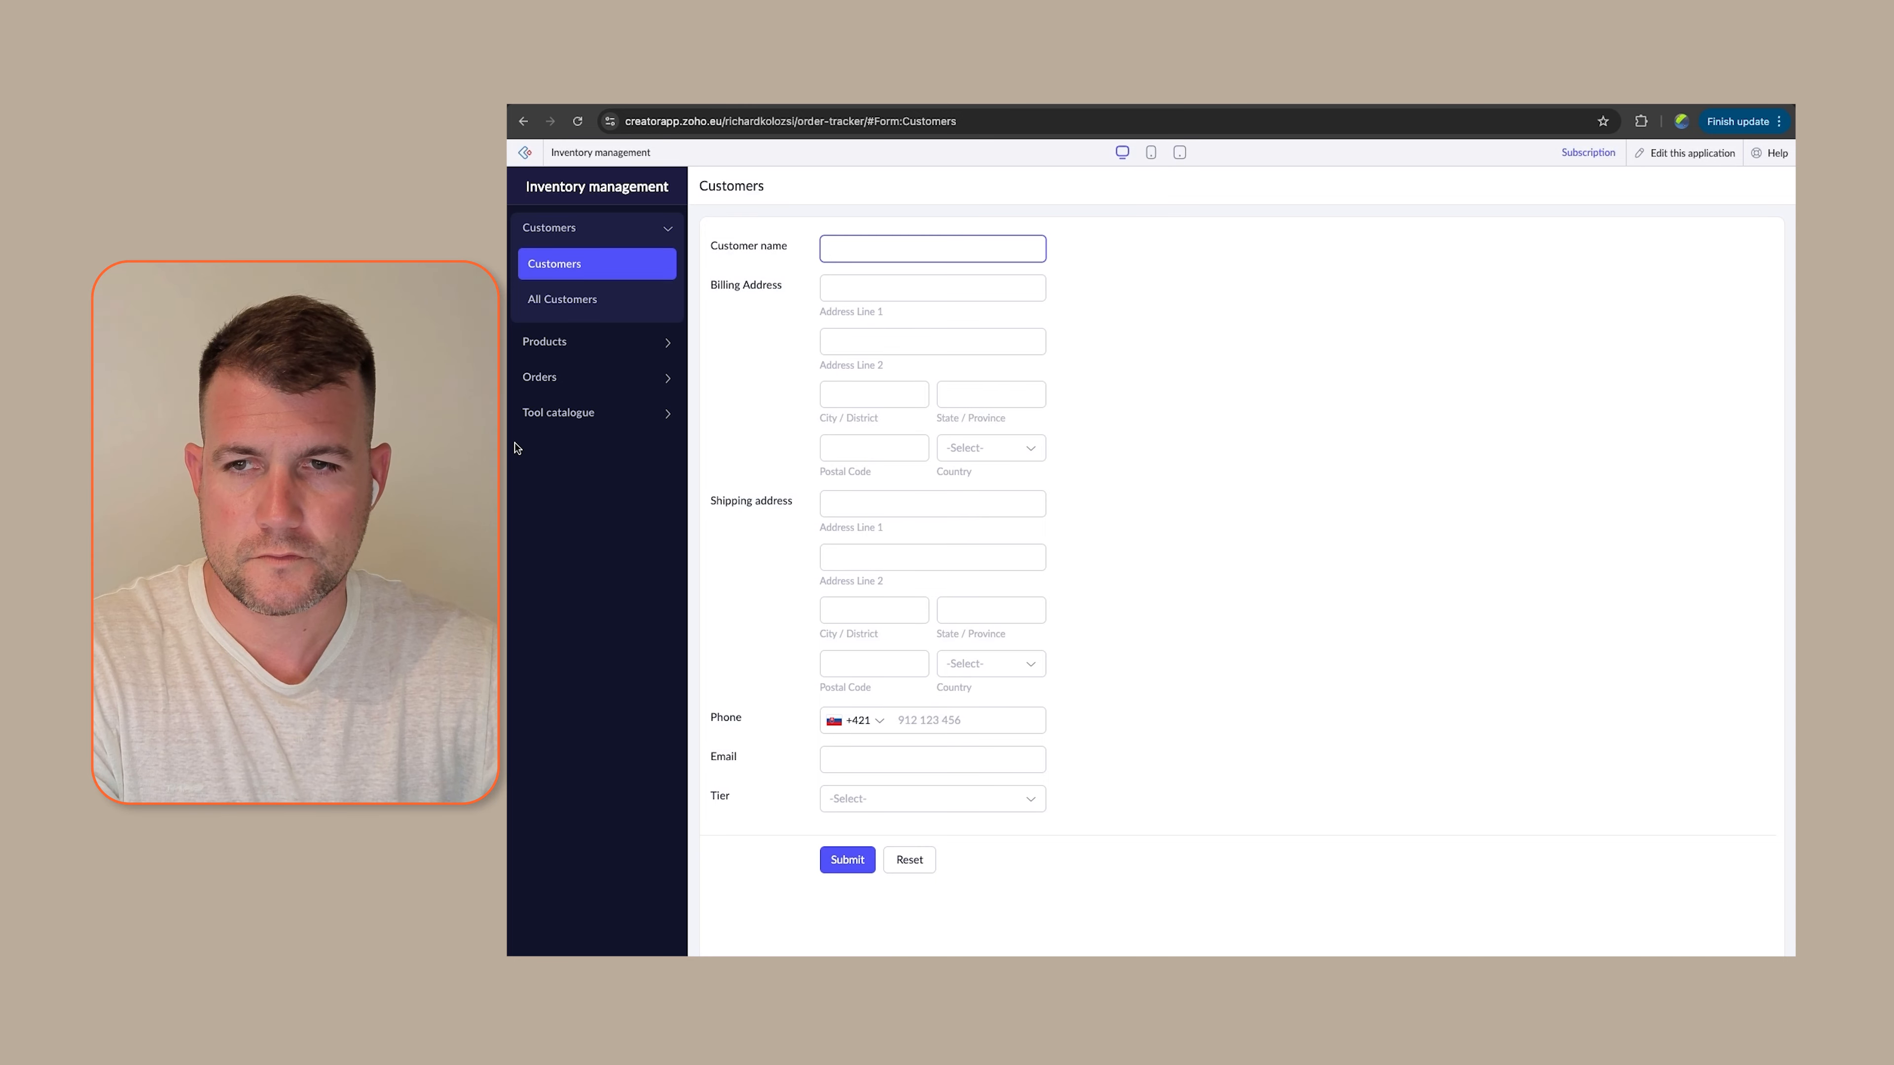
{"action": "left_click", "coordinate": [535, 407]}
{"action": "left_click", "coordinate": [554, 373]}
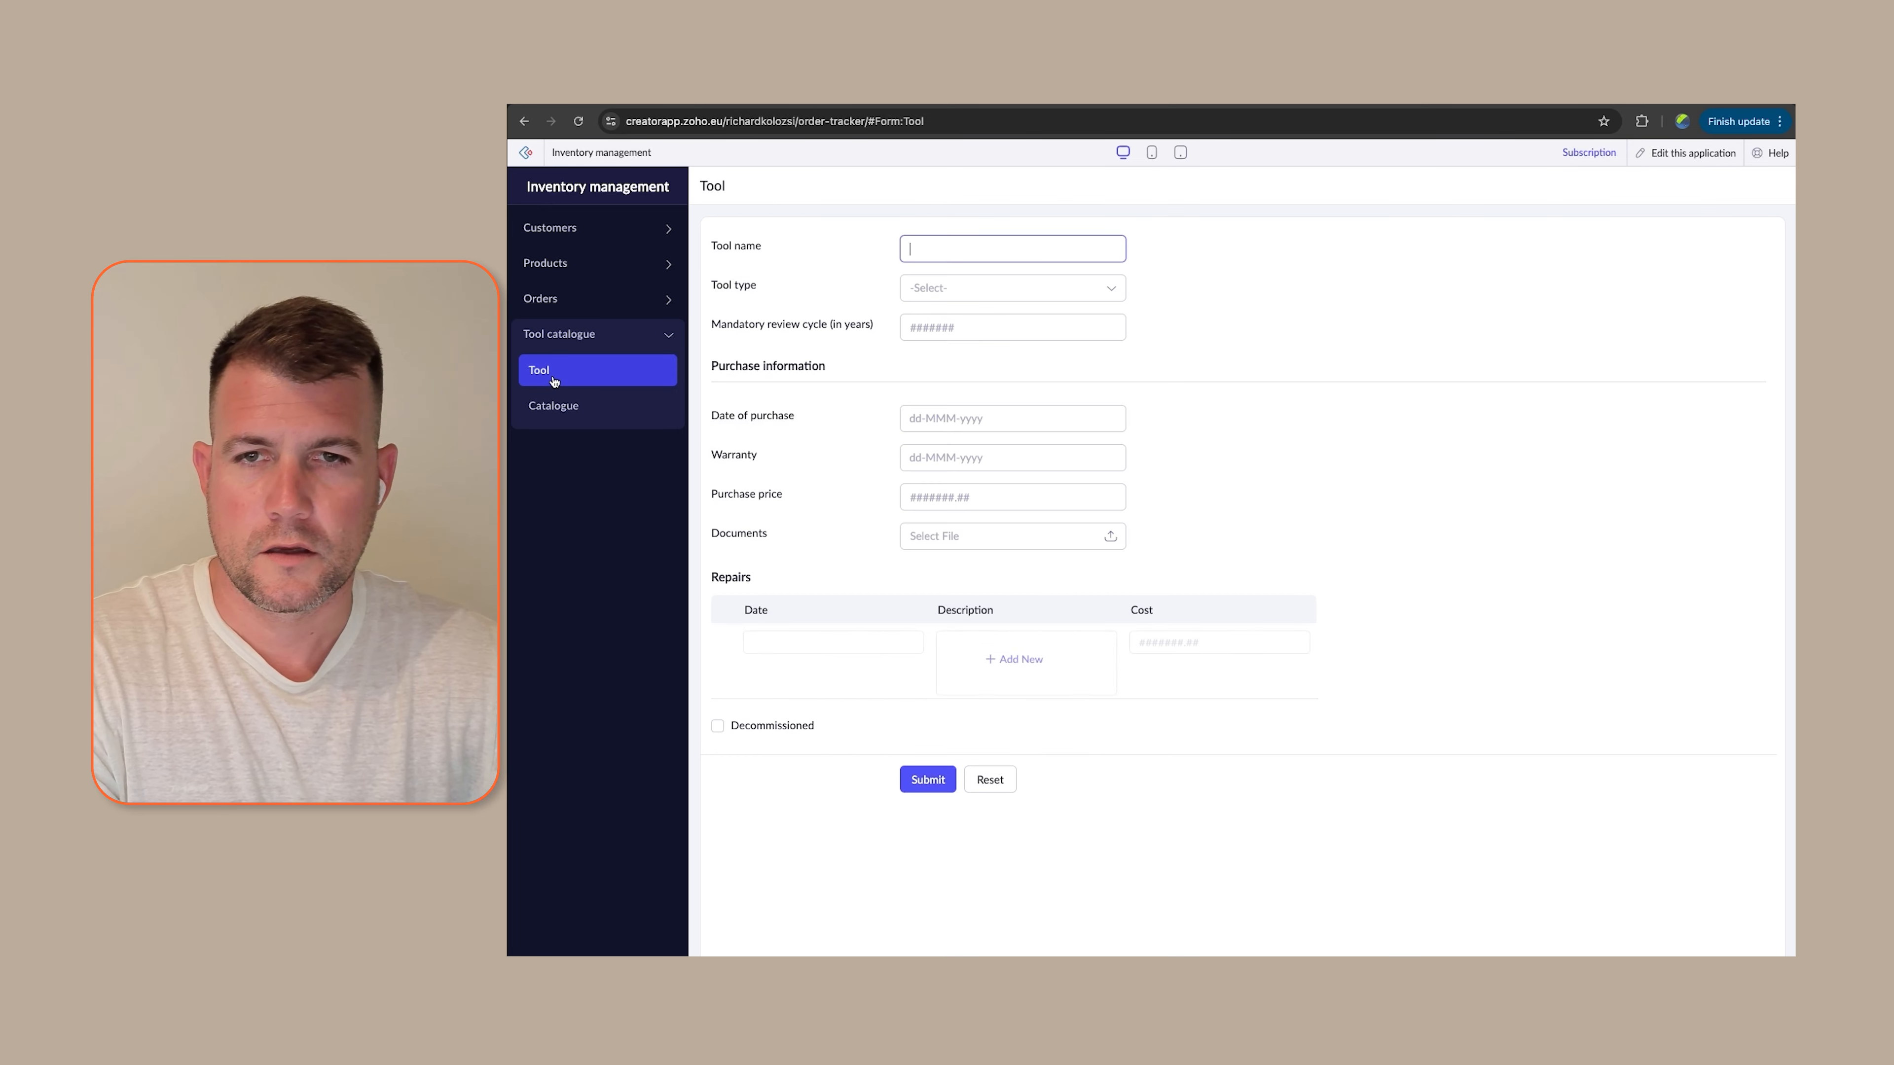
Retest the review cycle with the tool types Electric, Battery, Combustion and Manual, and clear the tool type
{"action": "left_click", "coordinate": [964, 295]}
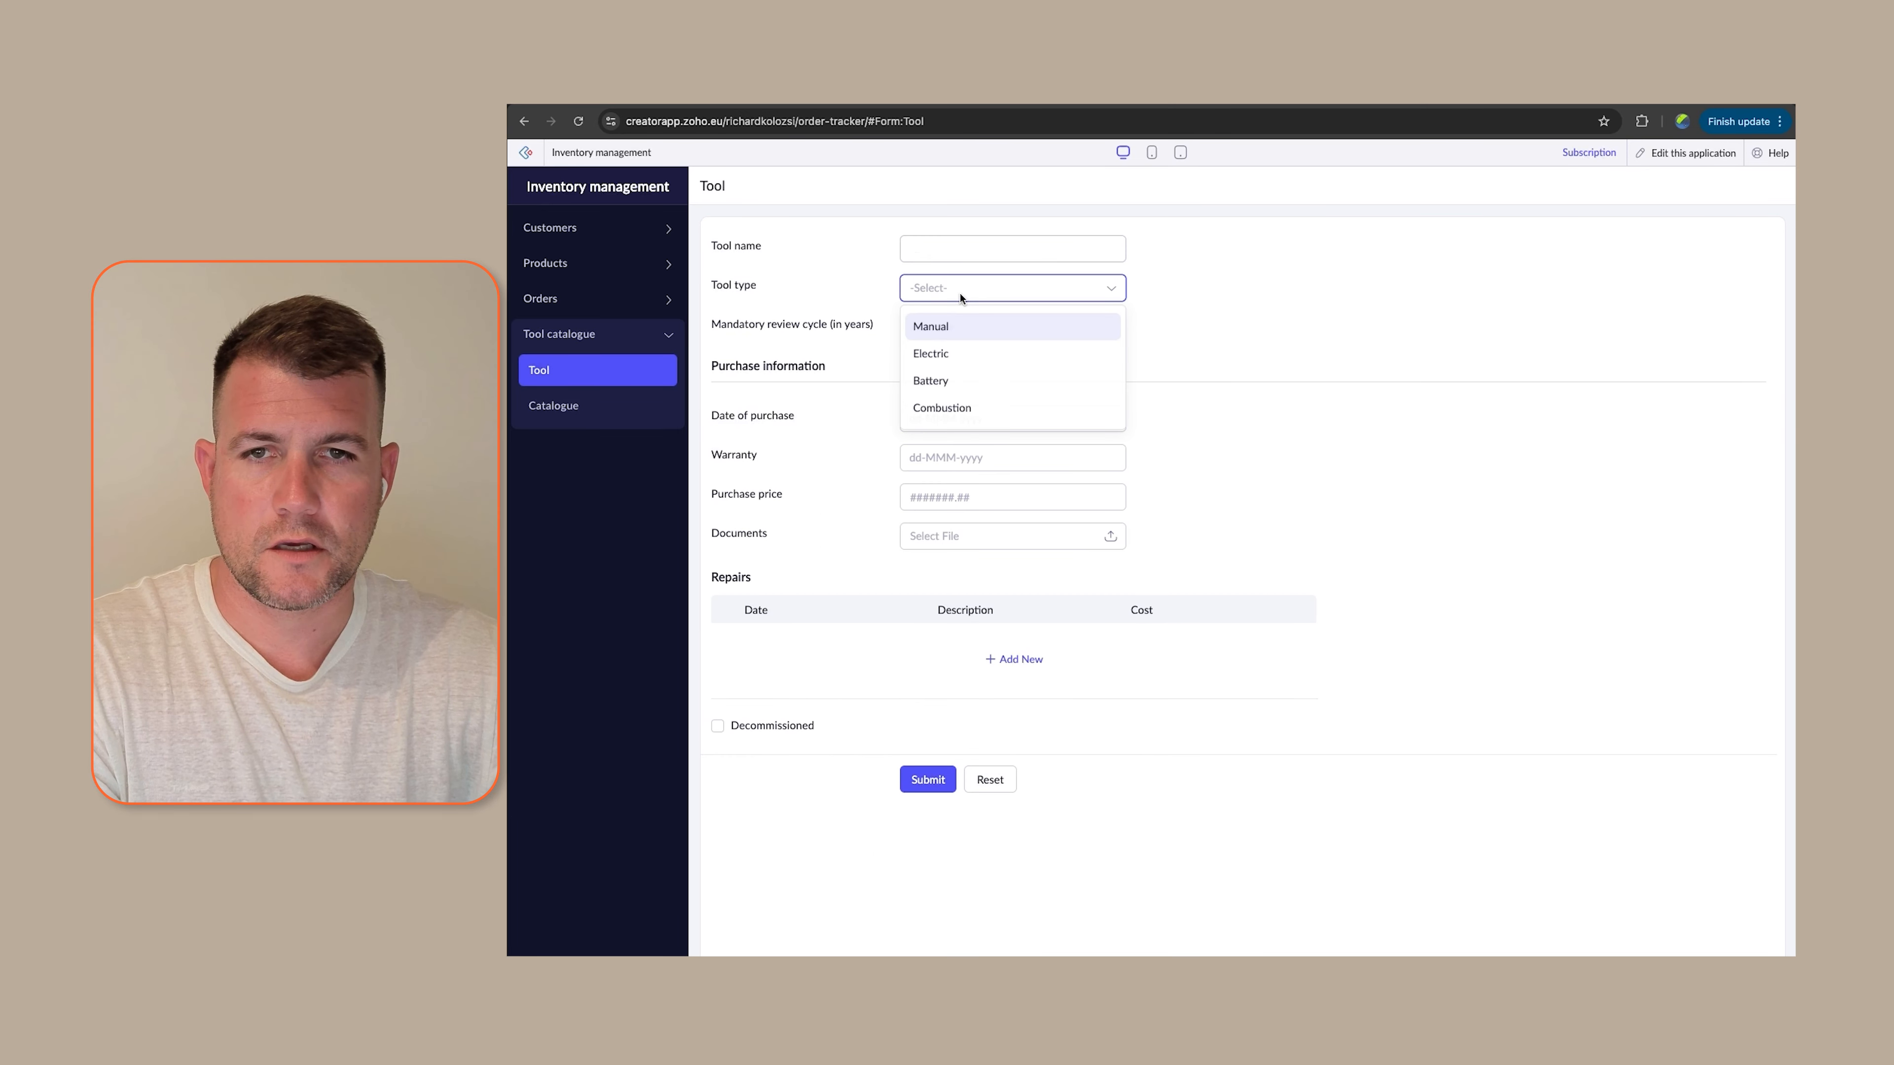
{"action": "left_click", "coordinate": [944, 356]}
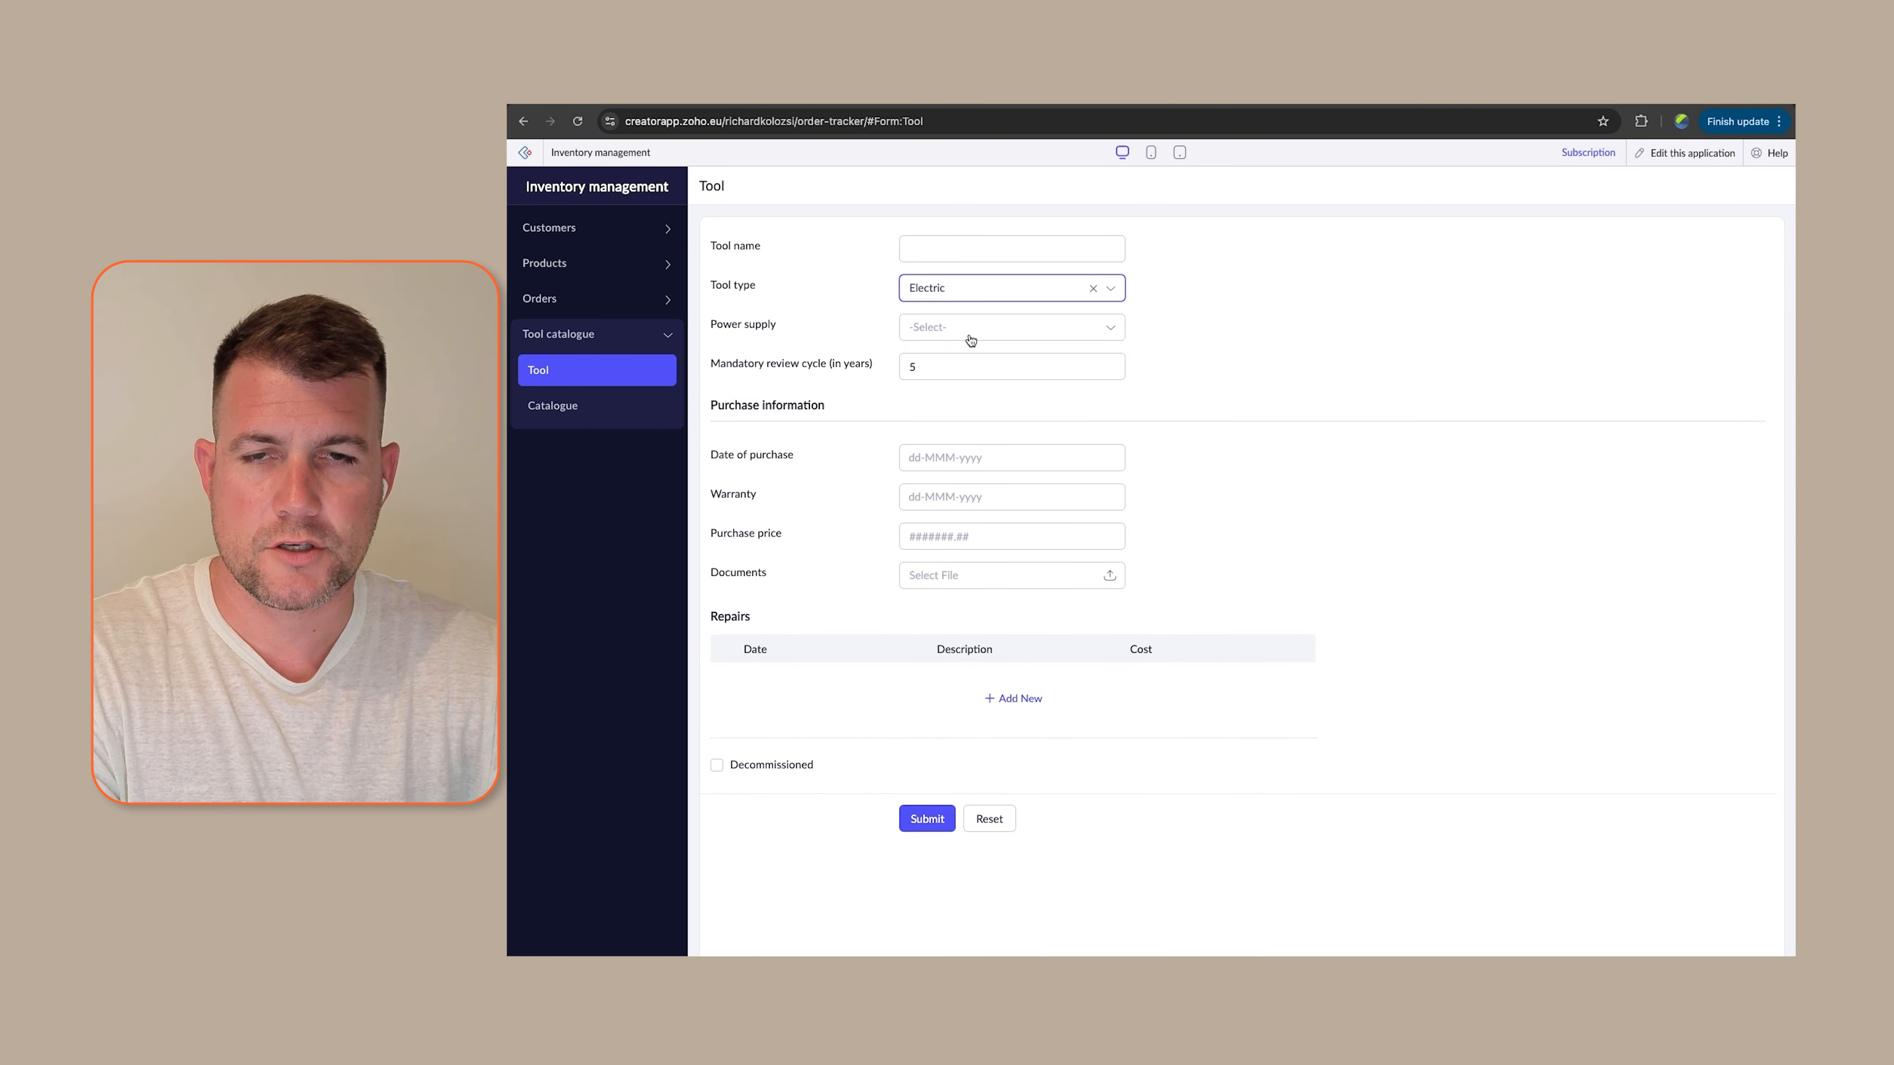
{"action": "left_click", "coordinate": [1024, 292]}
{"action": "left_click", "coordinate": [929, 380]}
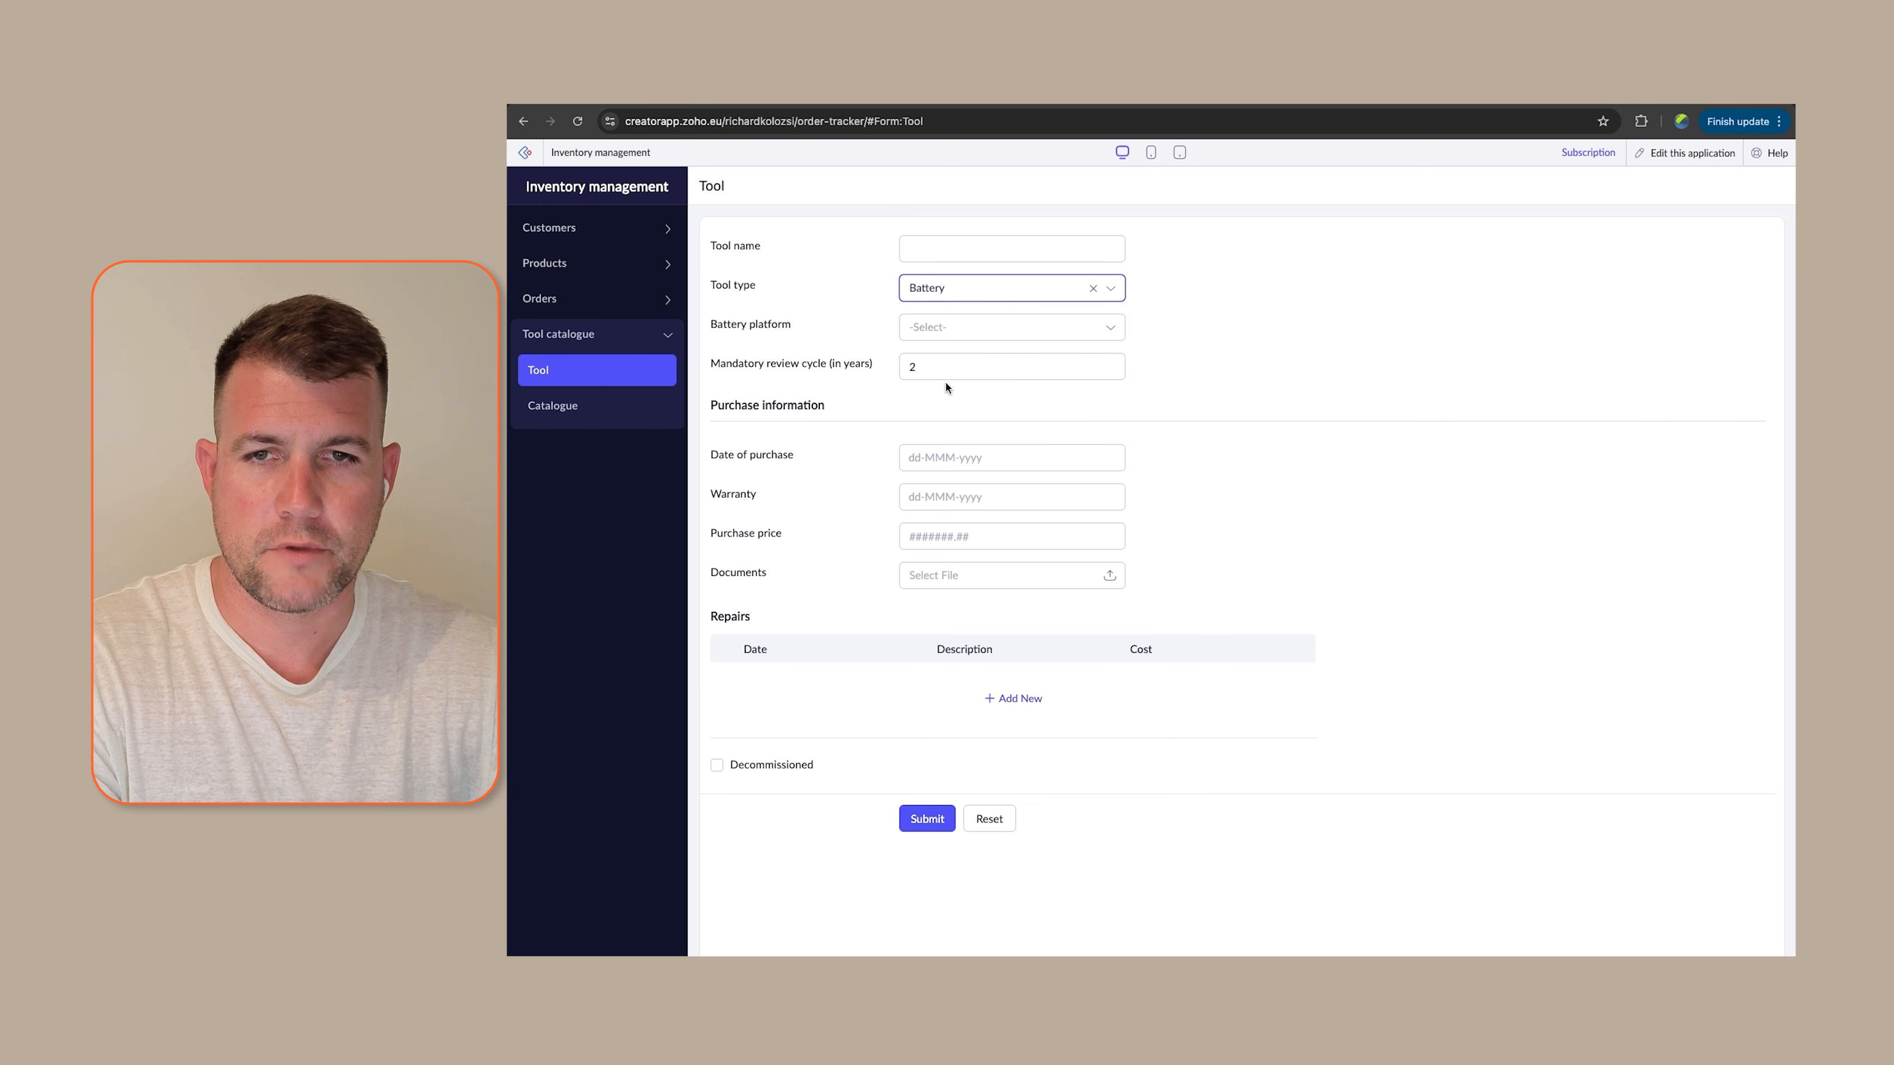
{"action": "left_click", "coordinate": [1001, 295]}
{"action": "left_click", "coordinate": [941, 408]}
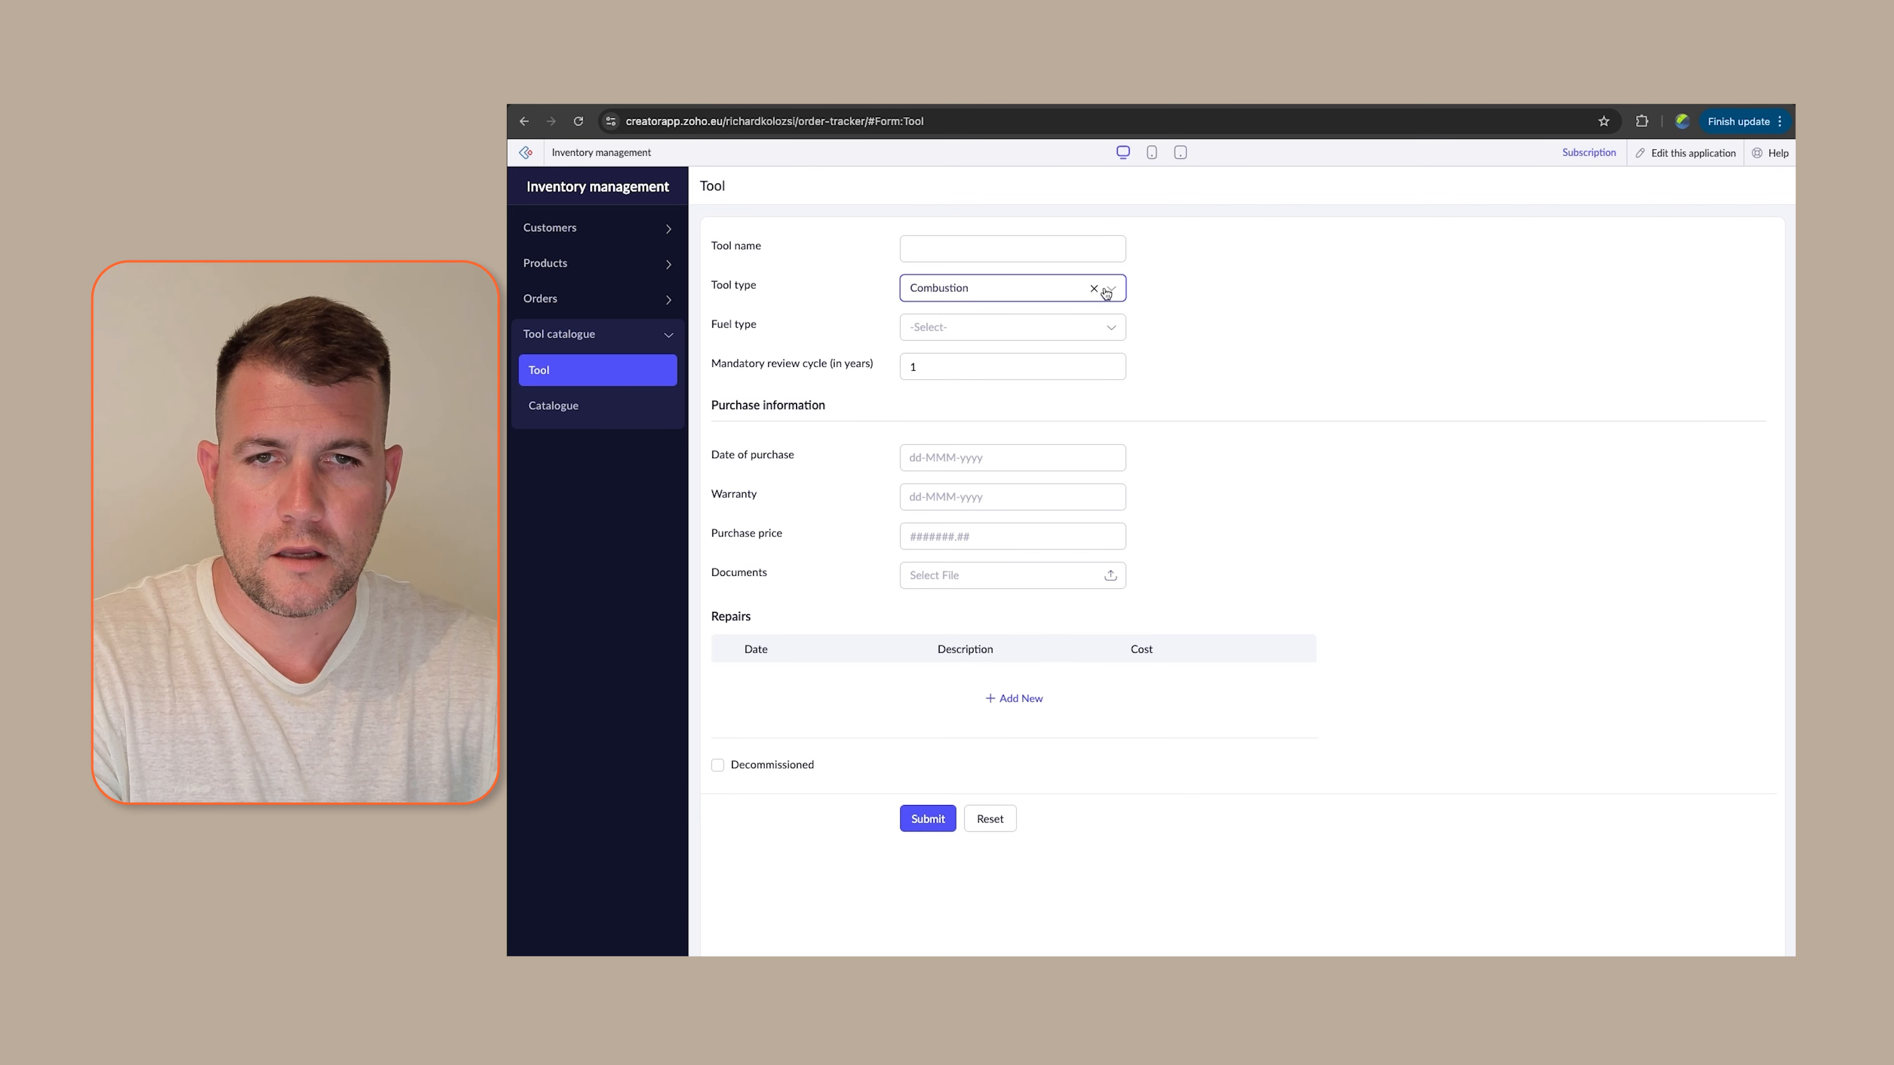
{"action": "left_click", "coordinate": [988, 322]}
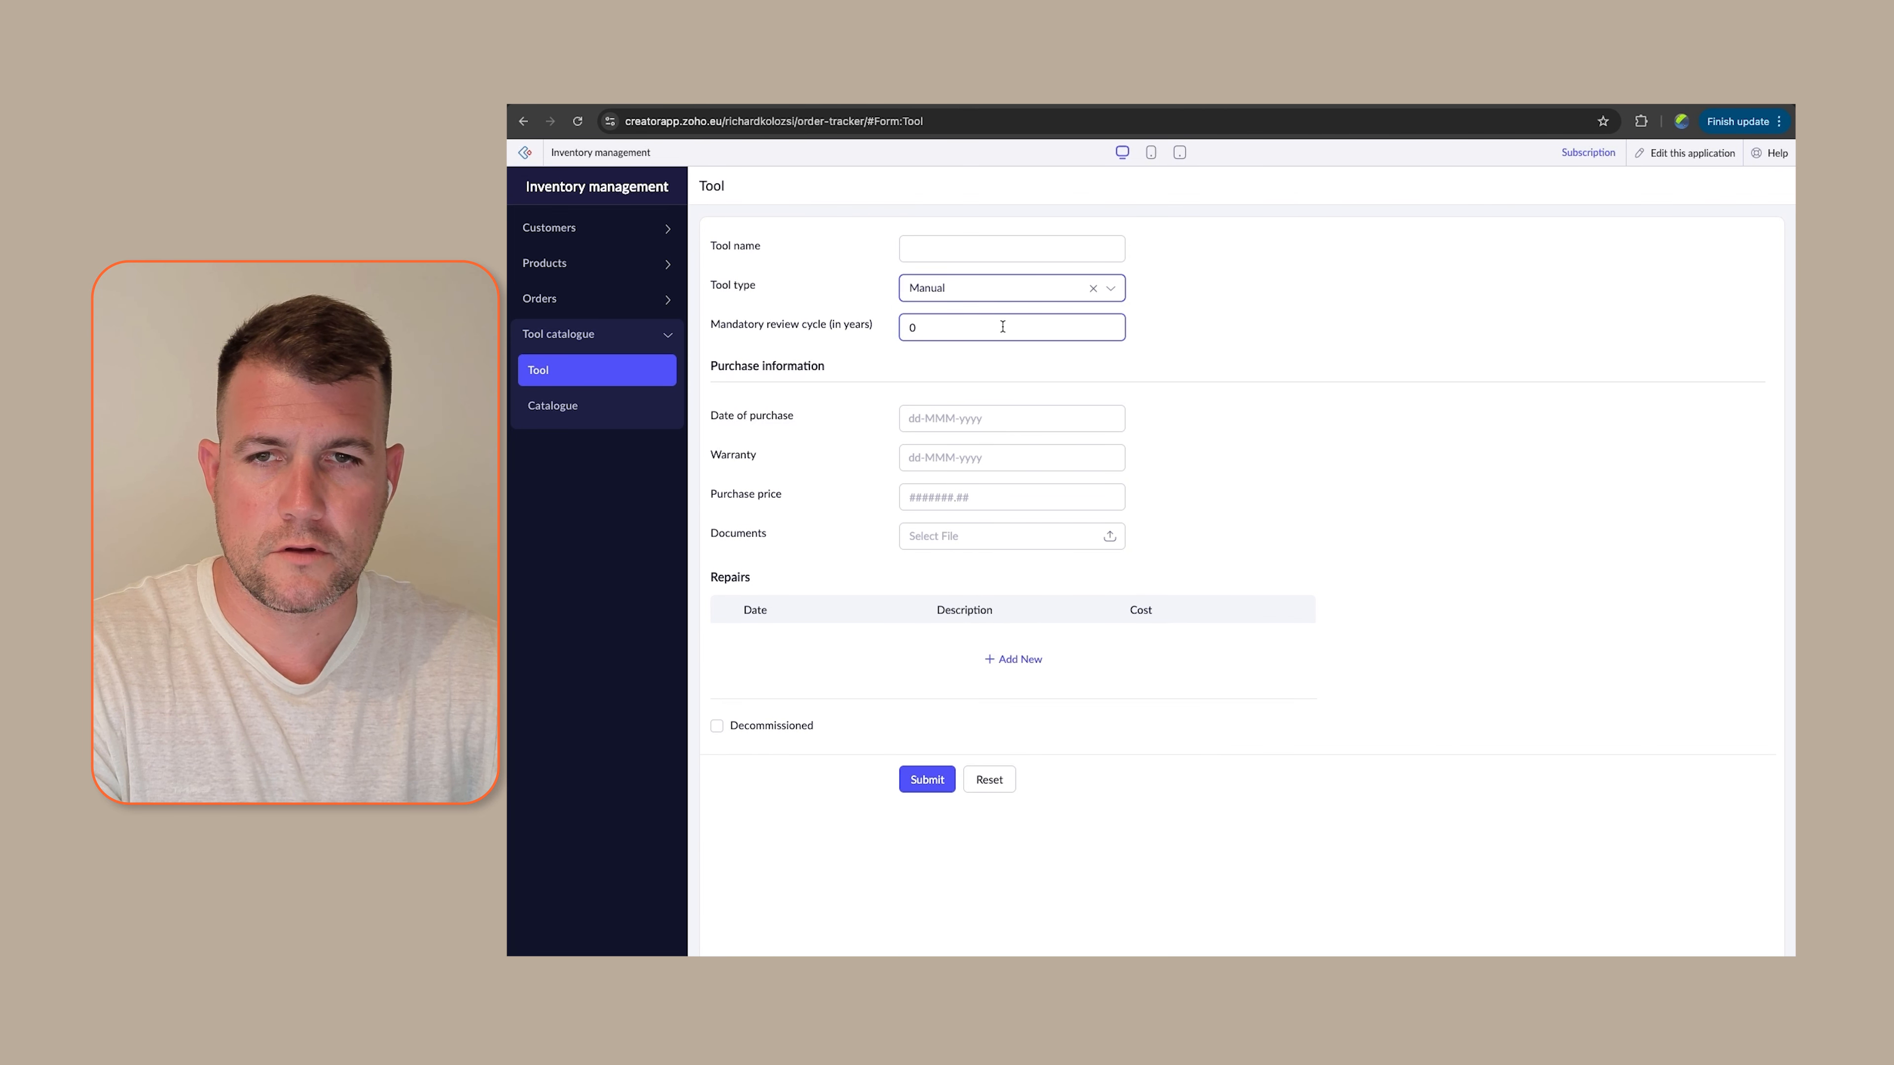
{"action": "left_click", "coordinate": [1092, 289]}
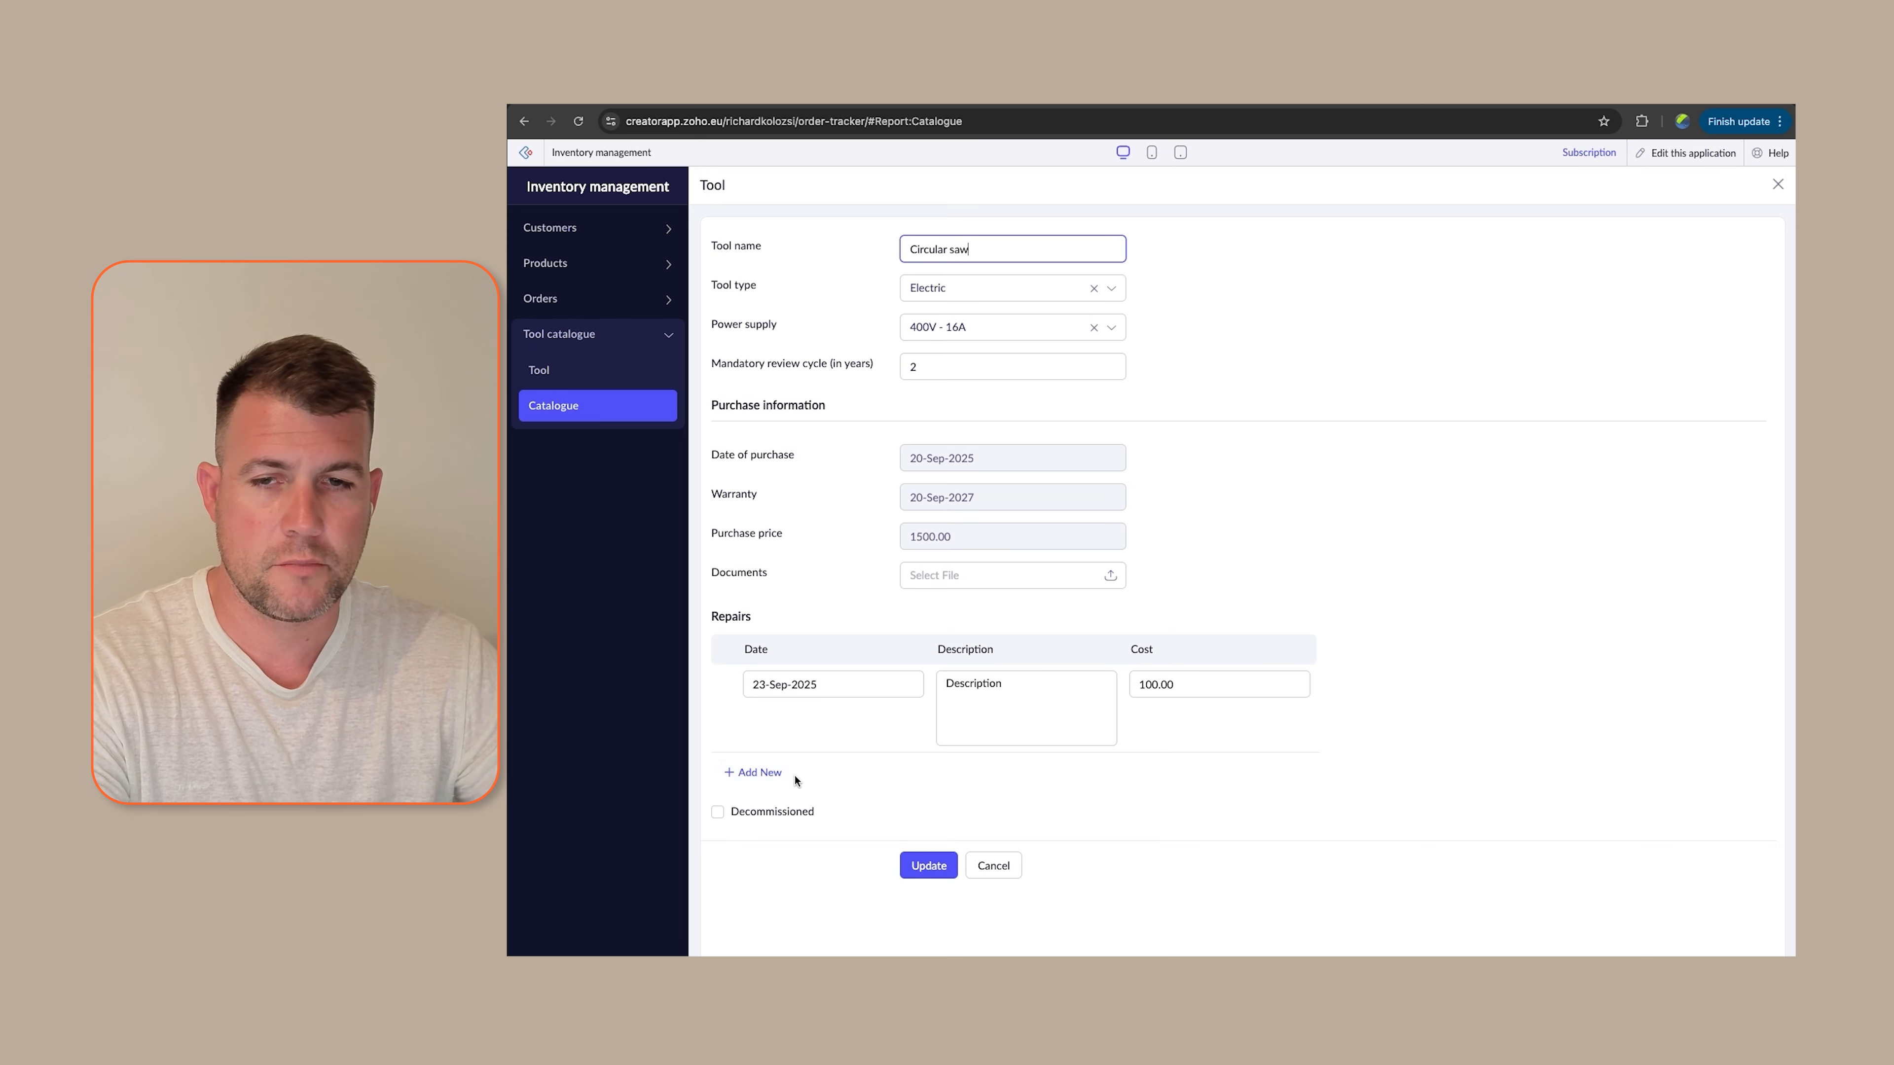
Leave the "Circular saw" record, return to editing the application and show the Tool form's workflows
{"action": "mouse_move", "coordinate": [752, 680]}
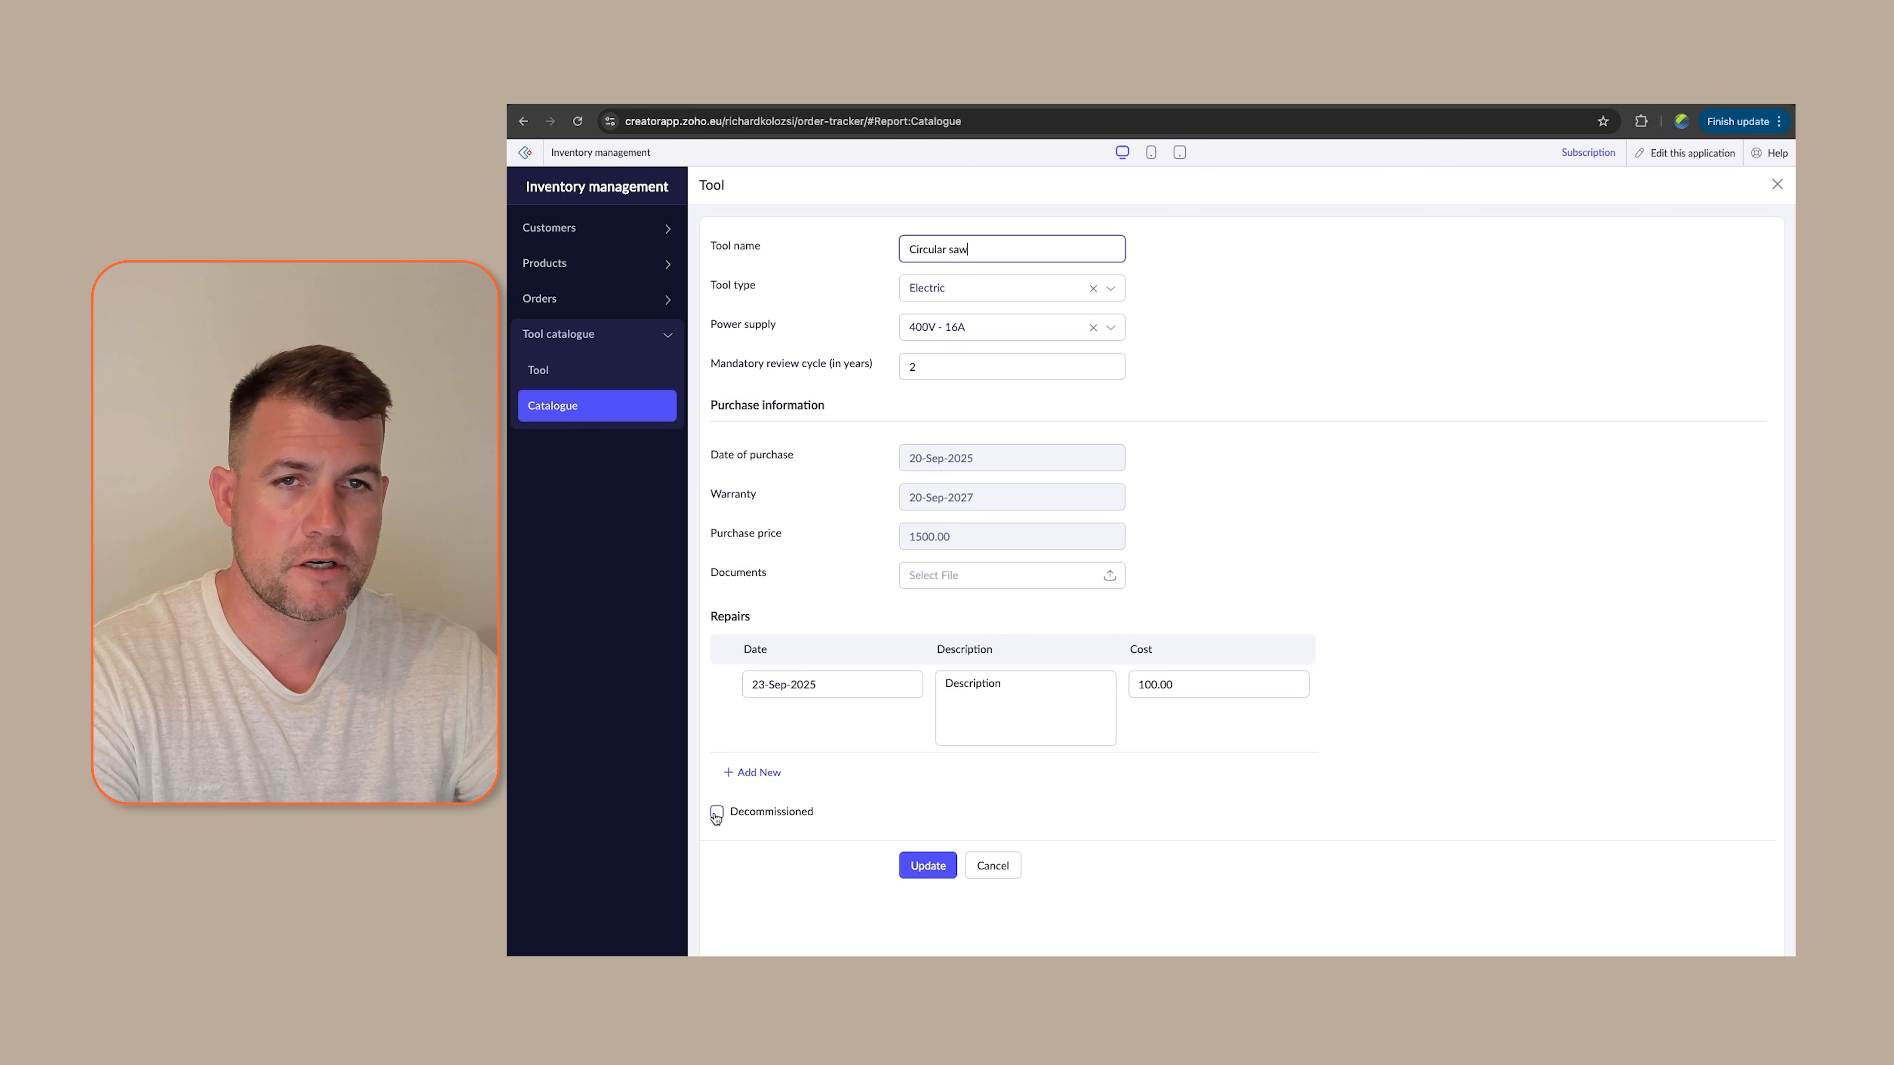
{"action": "left_click", "coordinate": [1659, 161]}
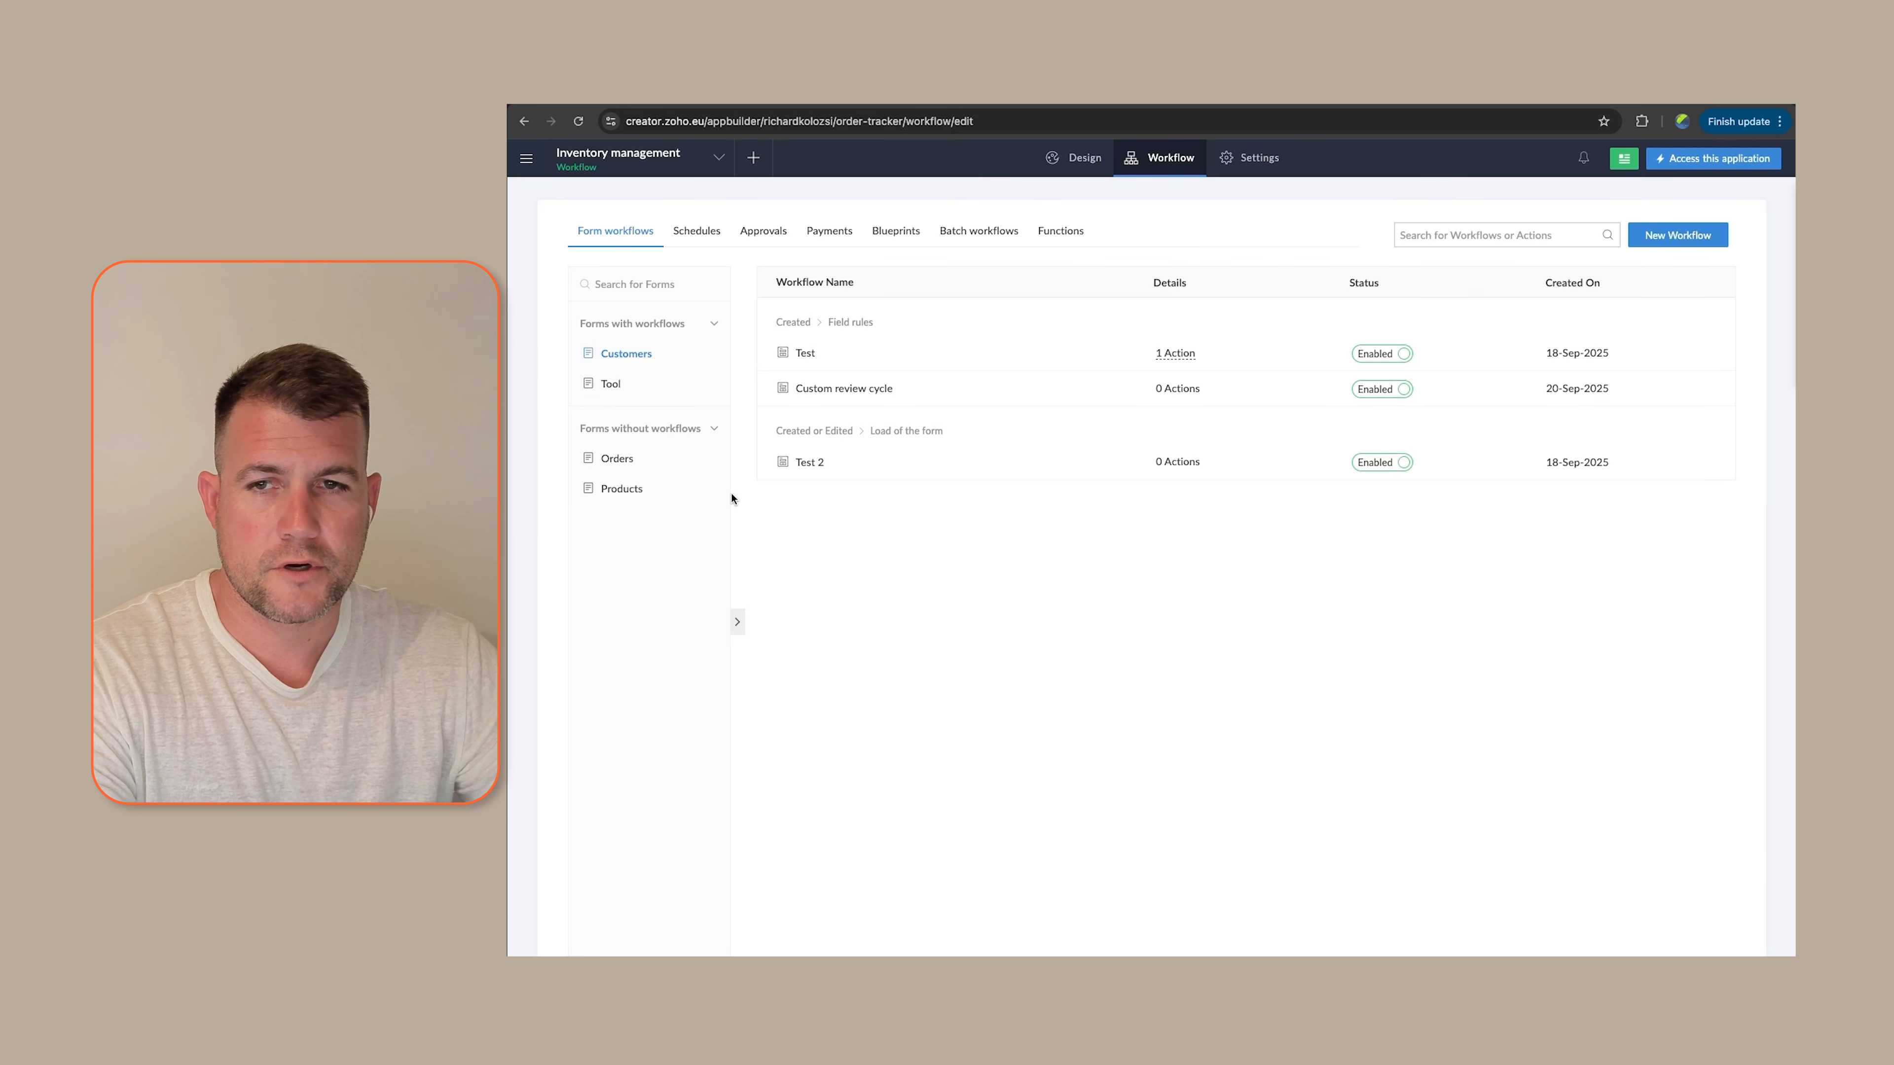
{"action": "left_click", "coordinate": [615, 387]}
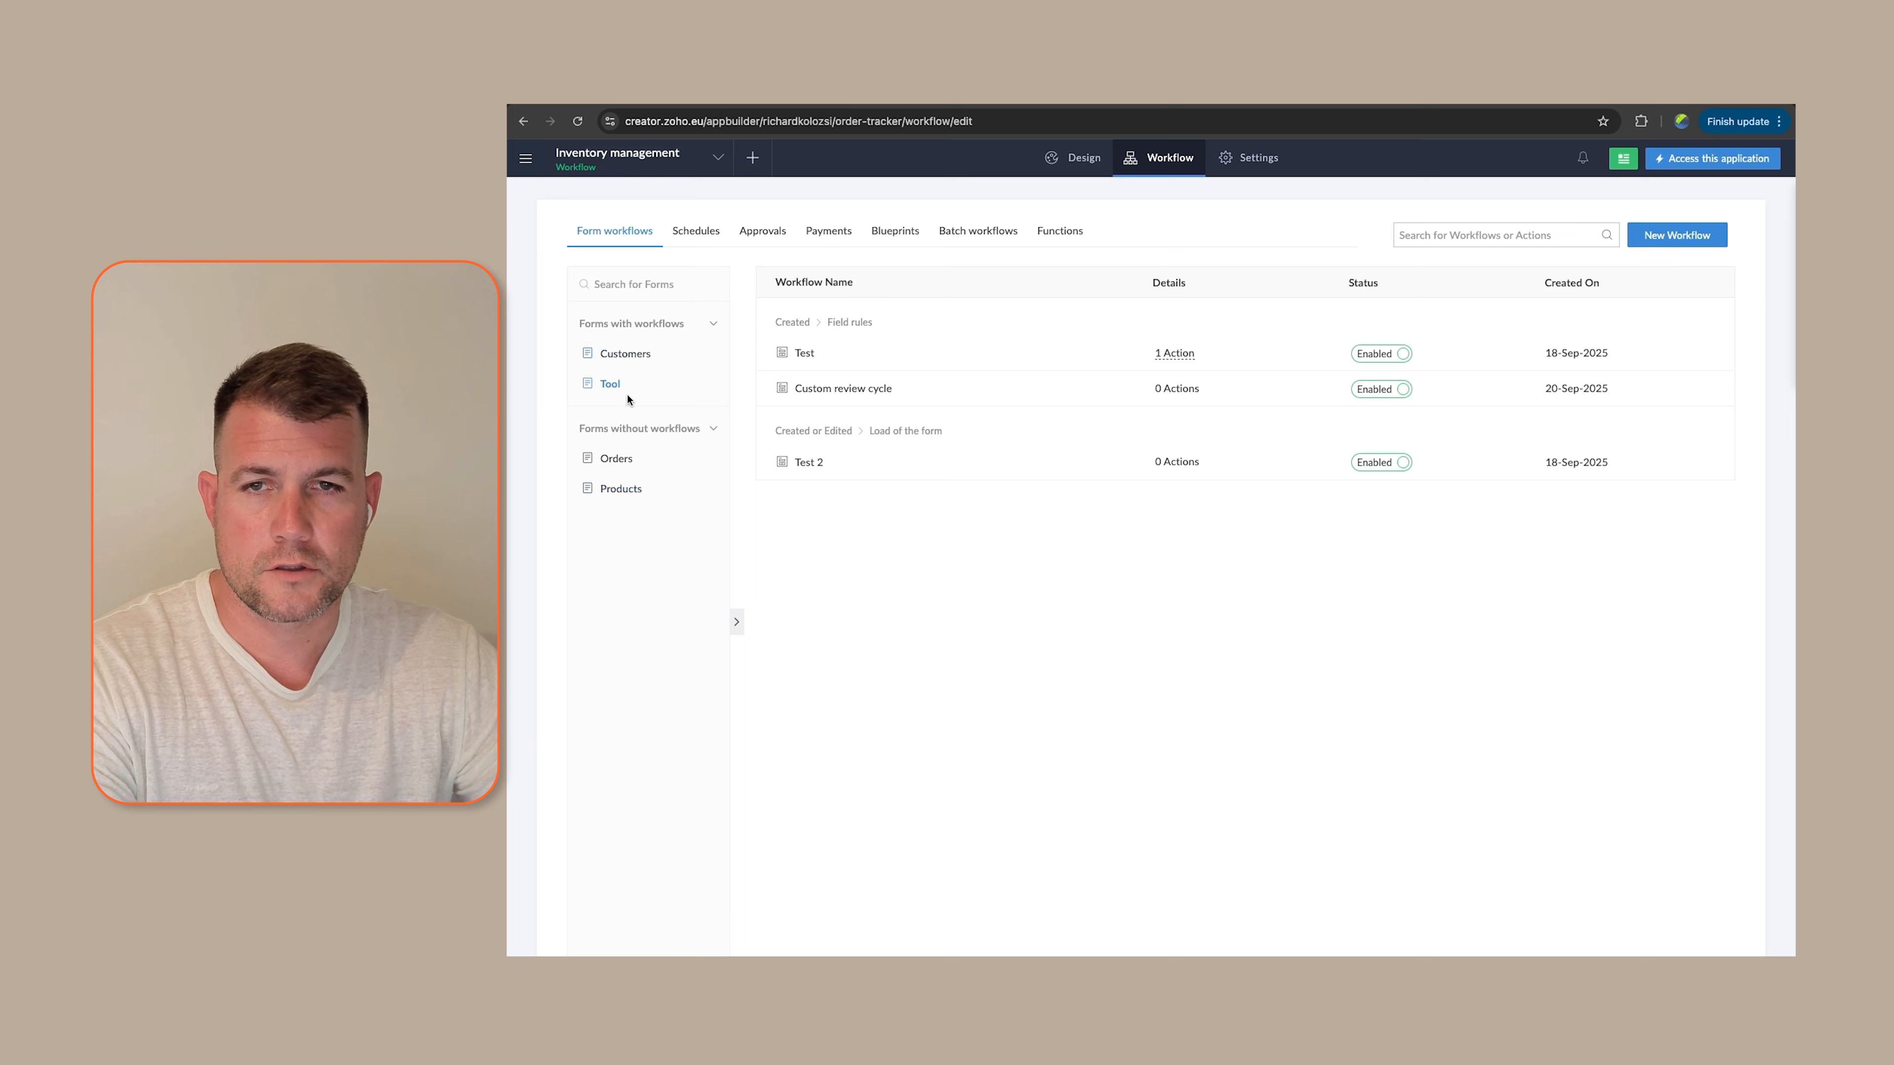
Set up a new Tool form workflow that runs field rules when a record is edited, with a name beginning "Repairs"
{"action": "left_click", "coordinate": [1650, 233]}
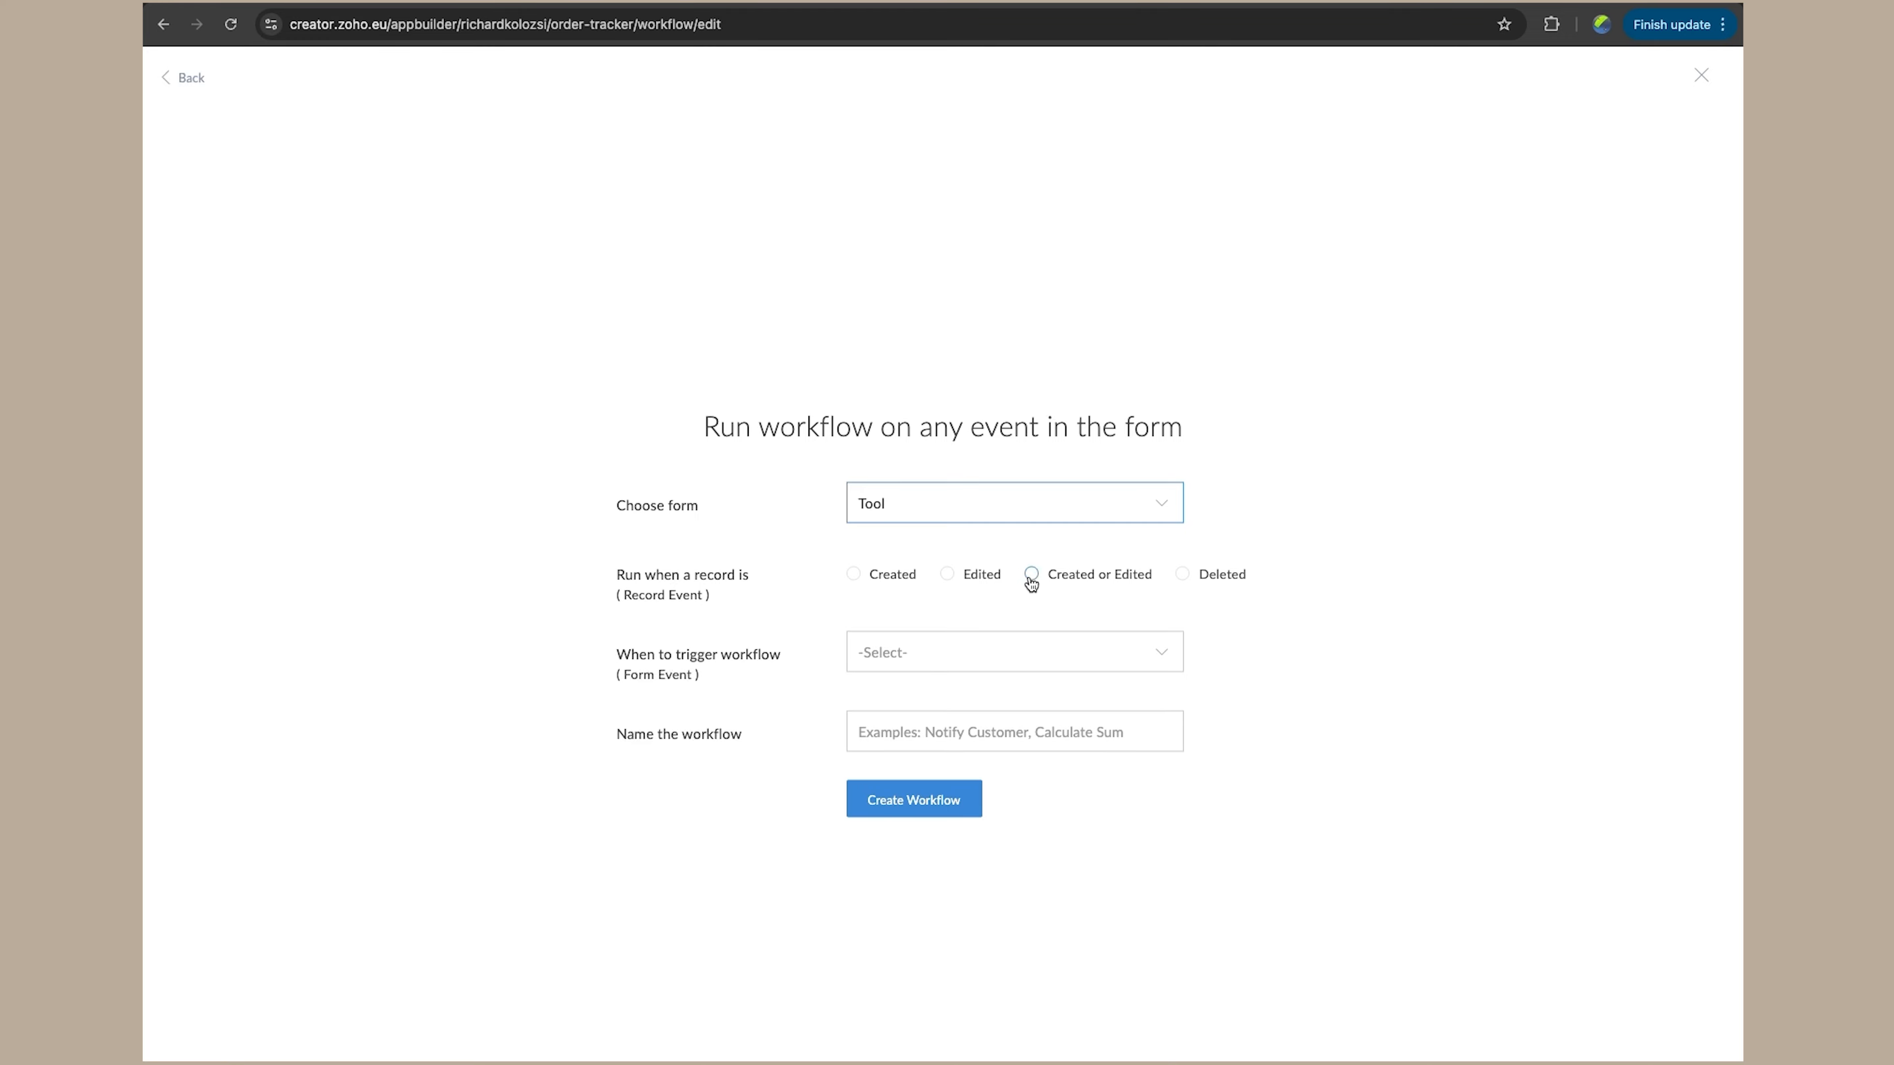
{"action": "left_click", "coordinate": [954, 578]}
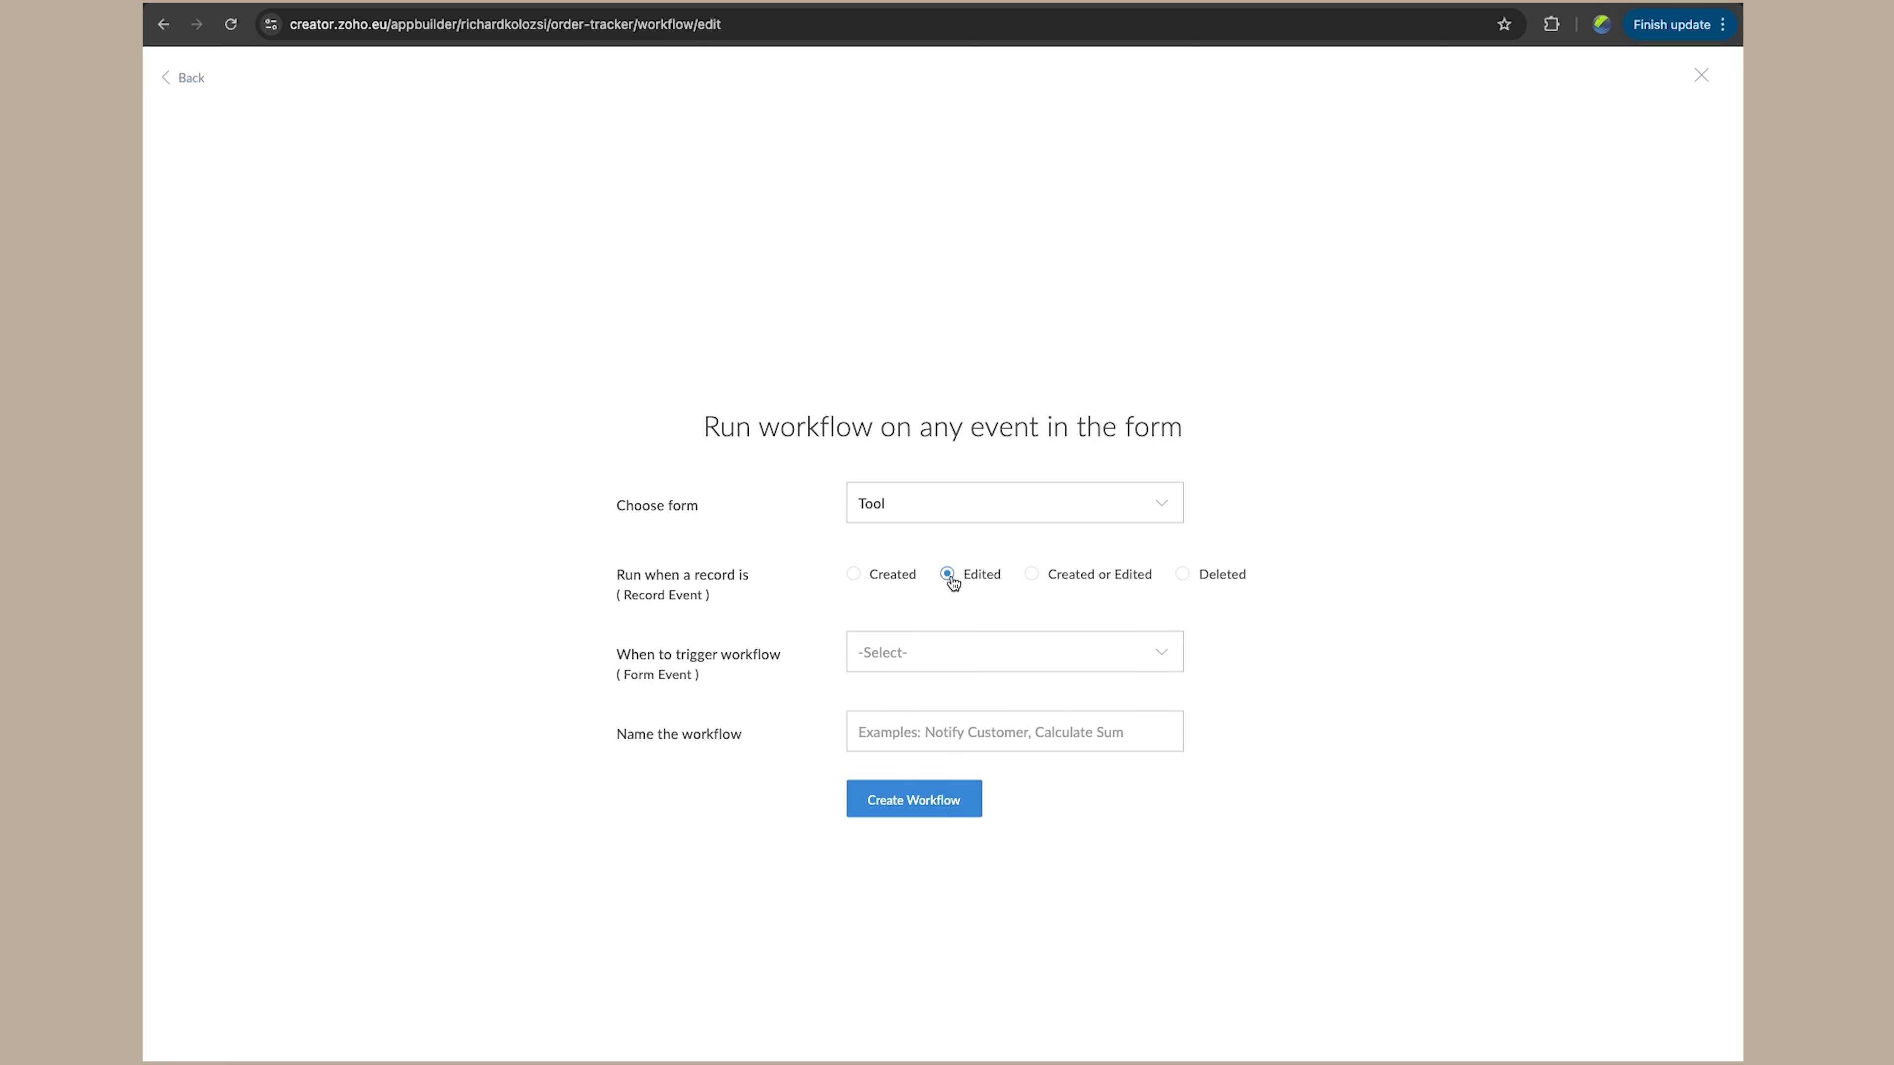
{"action": "left_click", "coordinate": [959, 651]}
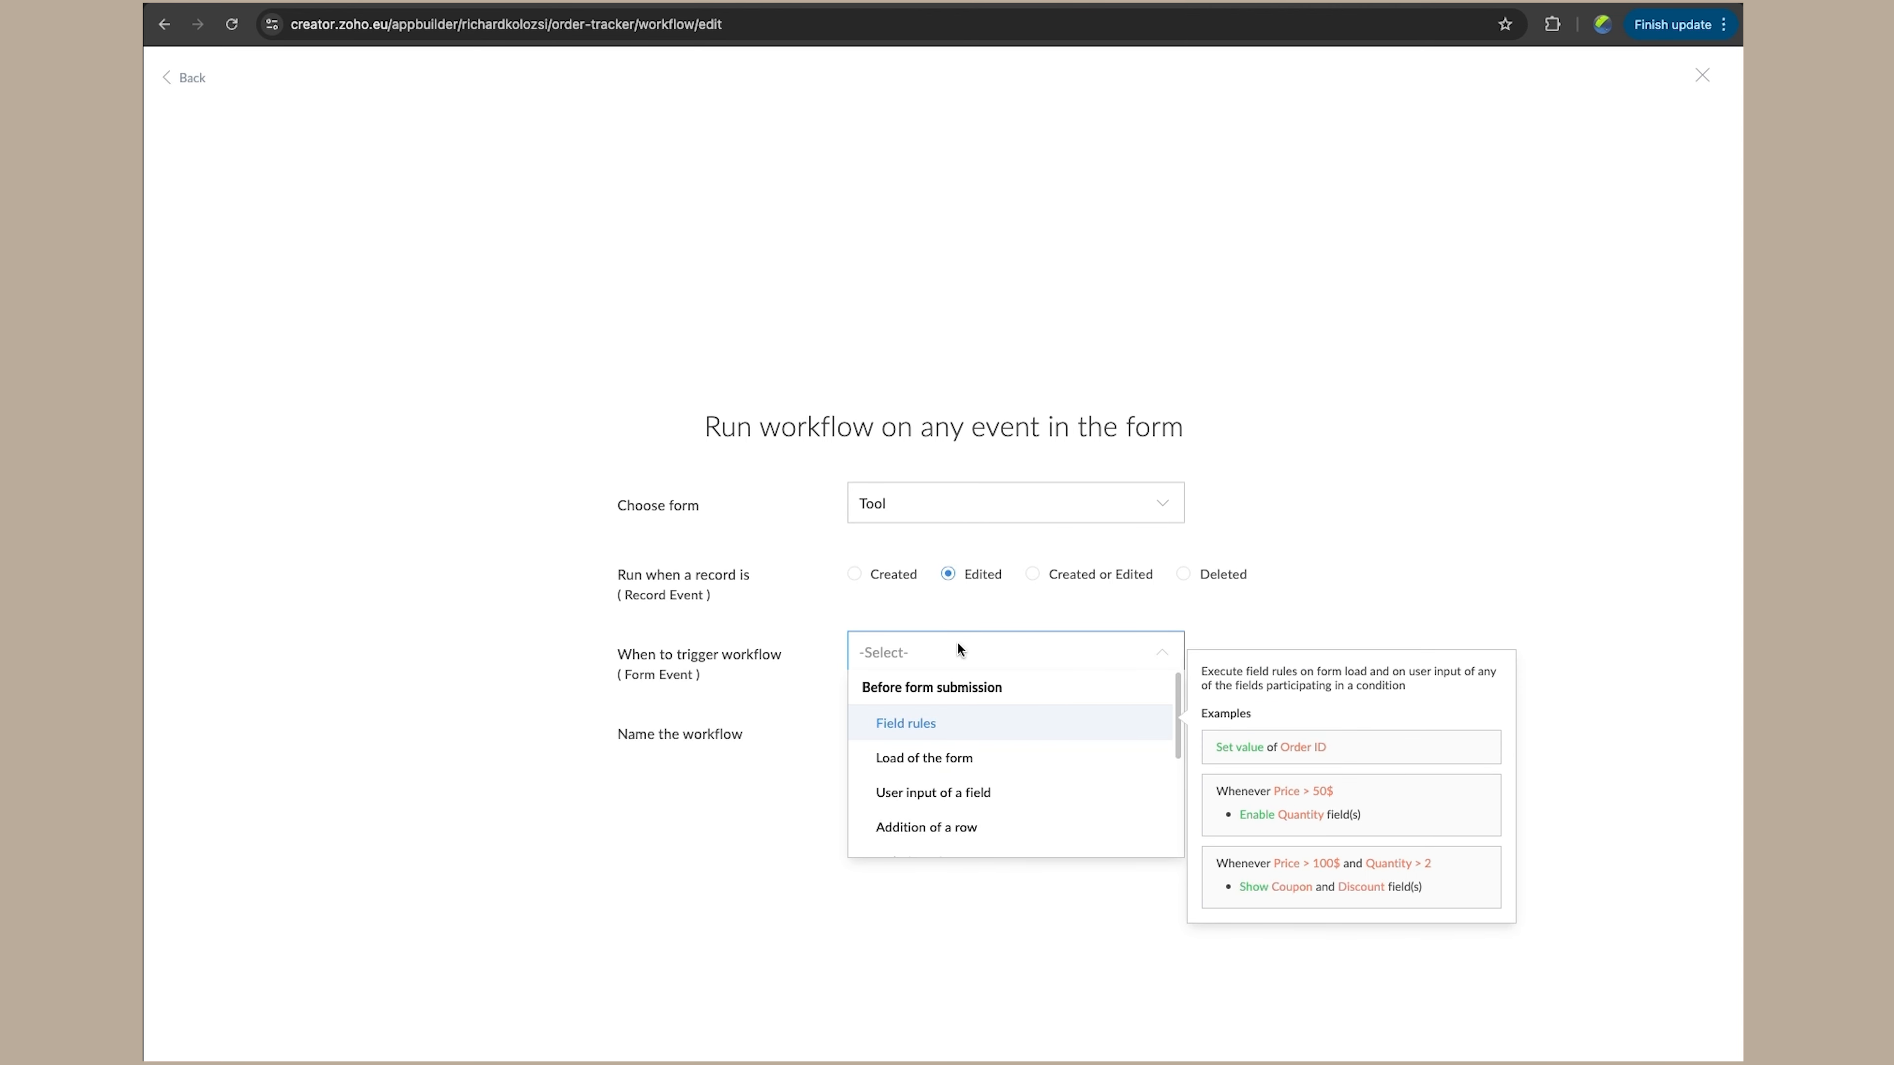
{"action": "left_click", "coordinate": [919, 722]}
{"action": "left_click", "coordinate": [863, 734]}
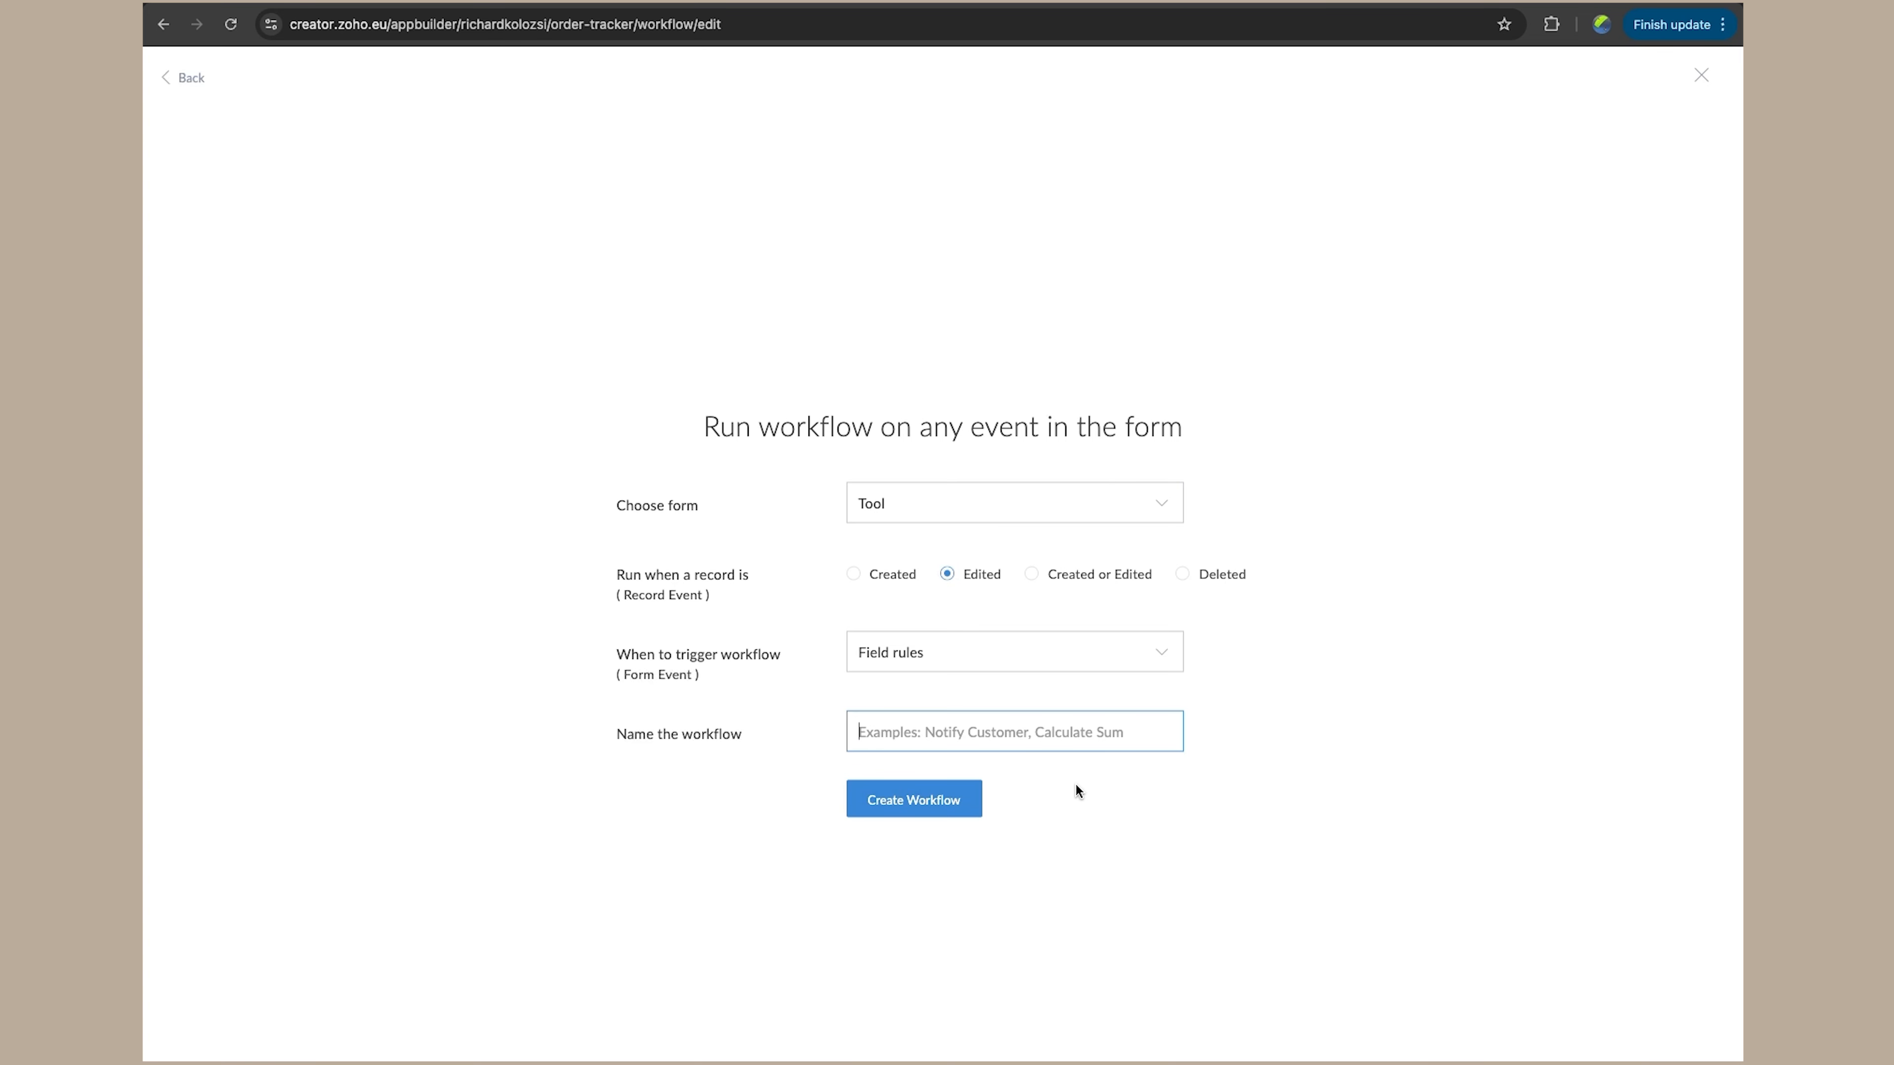
{"action": "type", "text": "Repairs b"}
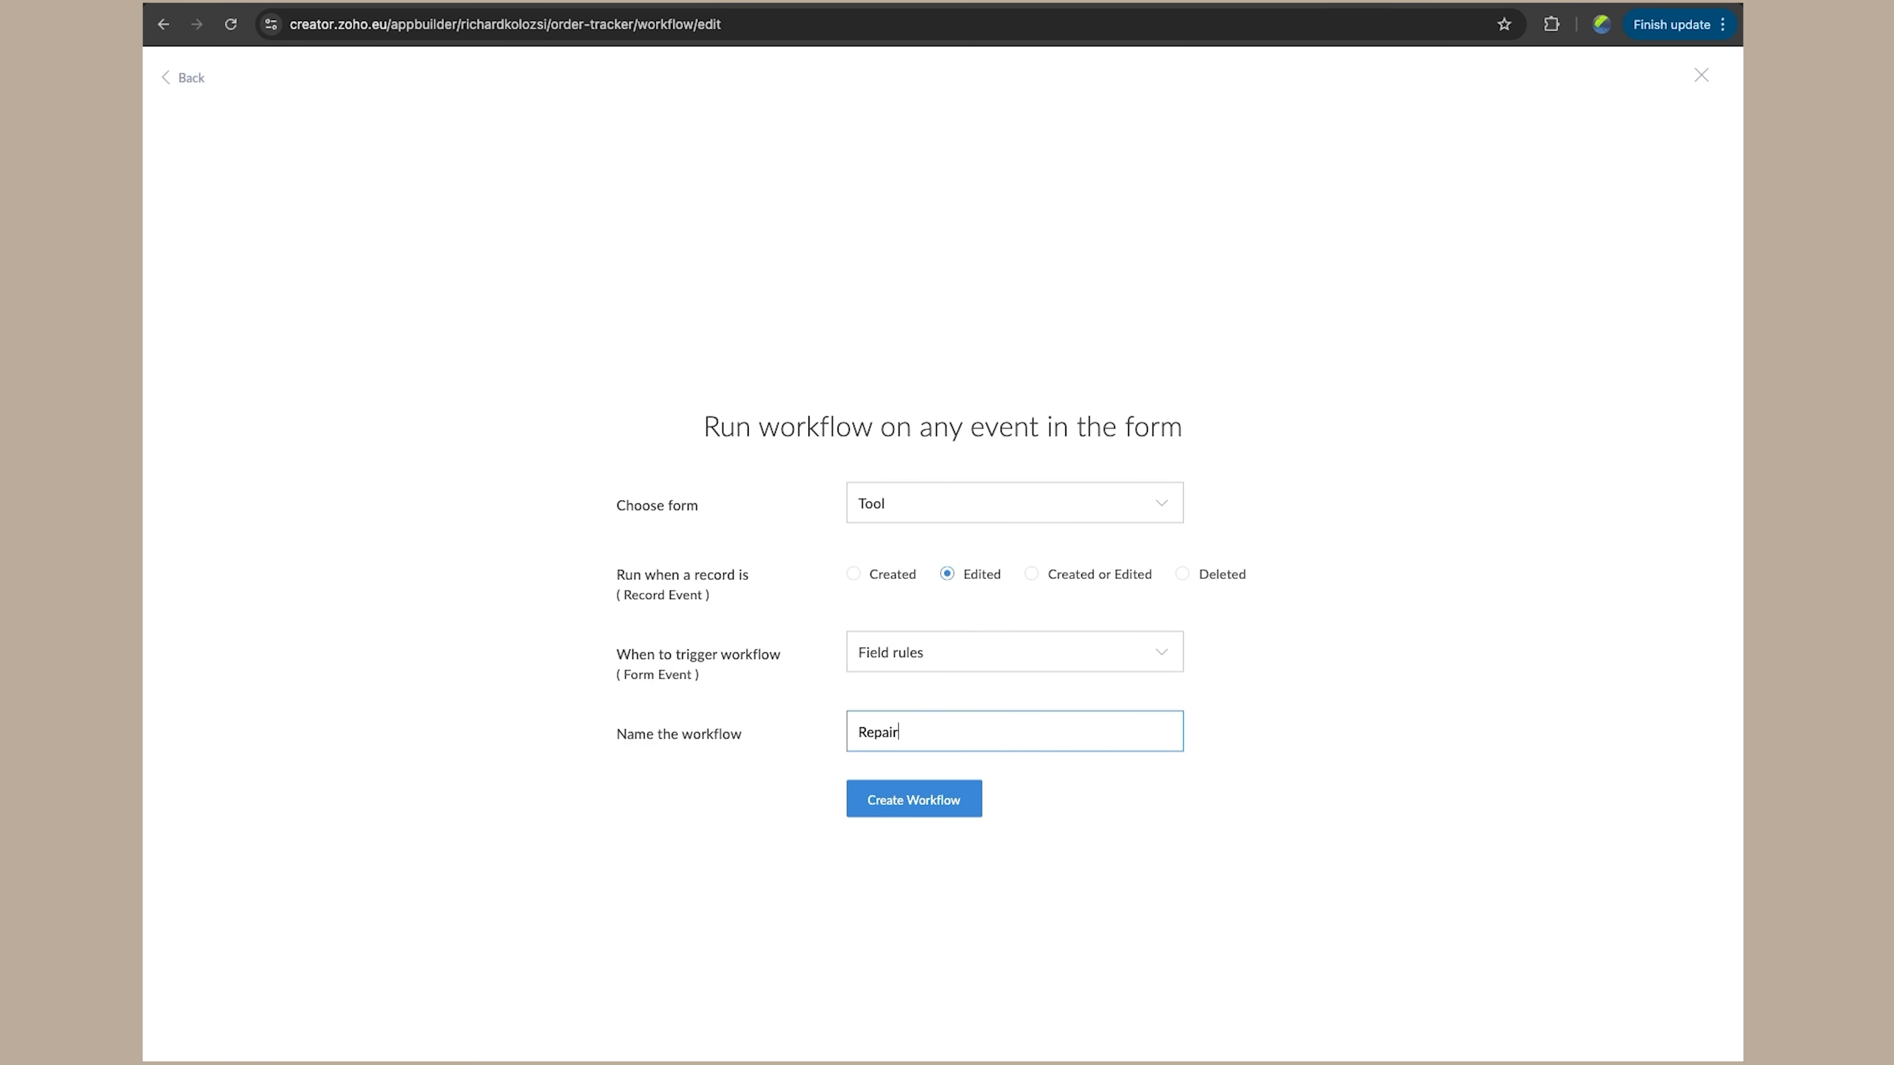